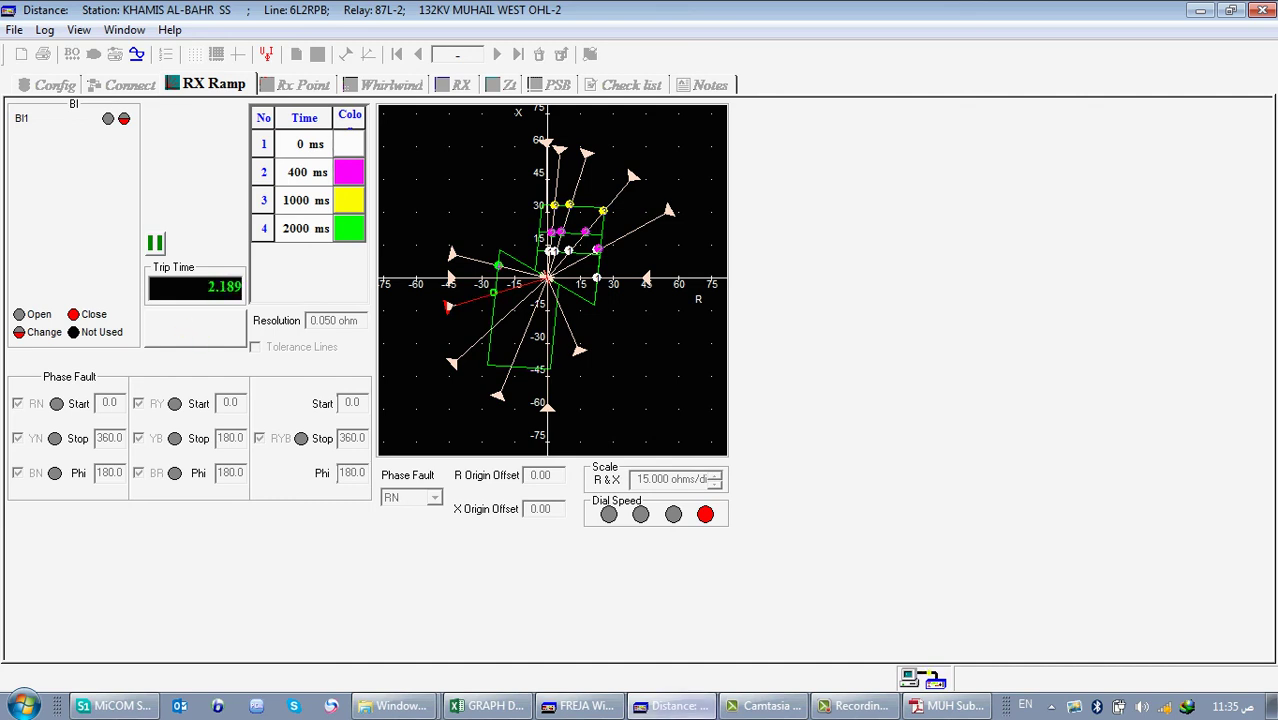
- Switch to MiCOM S1 Agile and open the ADO-1-FINAL SETTING file of device 6L2RPB
{"action": "mouse_move", "coordinate": [672, 706]}
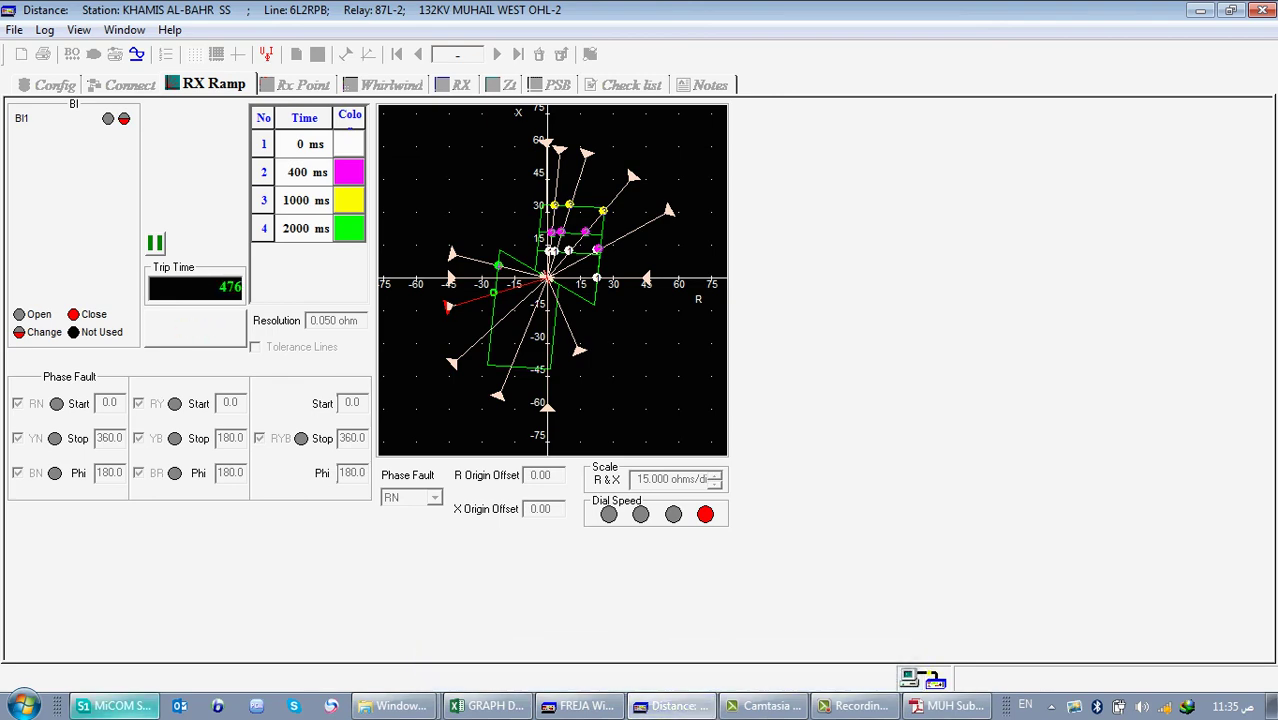
{"action": "left_click", "coordinate": [115, 706]}
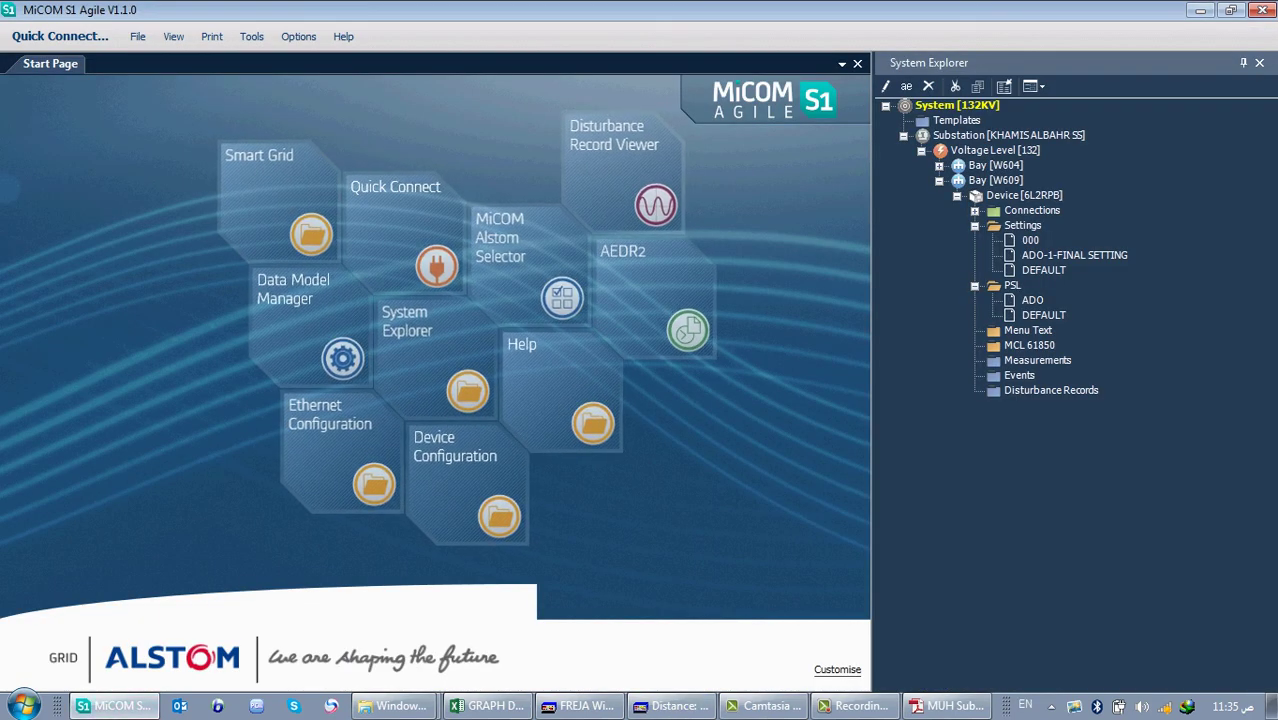
{"action": "left_click", "coordinate": [1075, 256]}
{"action": "double_click", "coordinate": [1074, 255]}
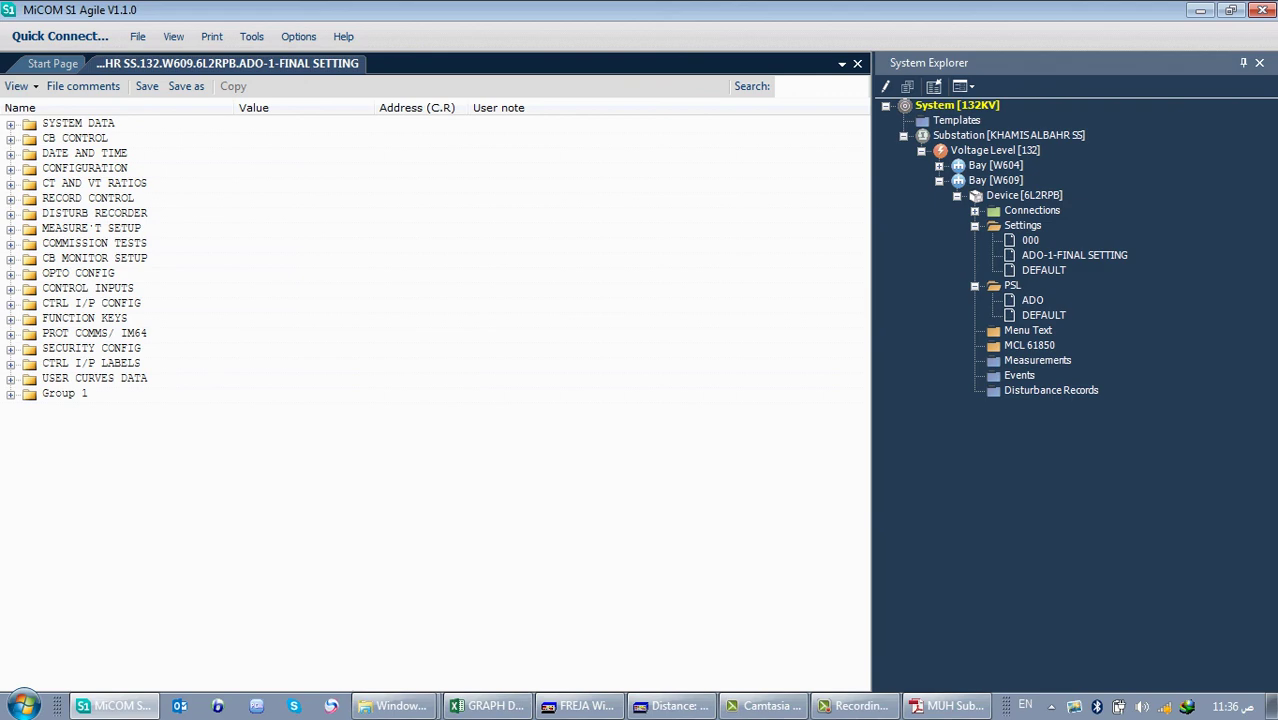
- Expand Group 1, review the GROUP 1 DISTANCE SETUP settings, and collapse that folder again
{"action": "left_click", "coordinate": [11, 395]}
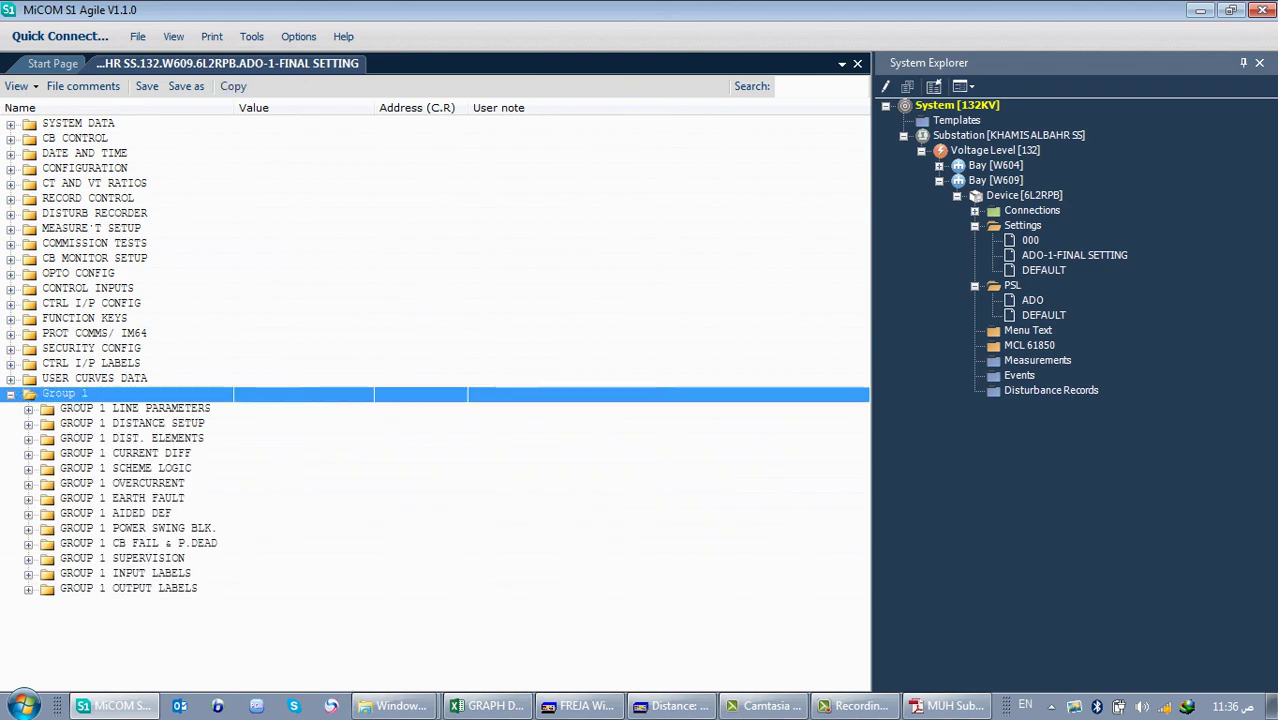
{"action": "left_click", "coordinate": [28, 410]}
{"action": "left_click", "coordinate": [28, 410]}
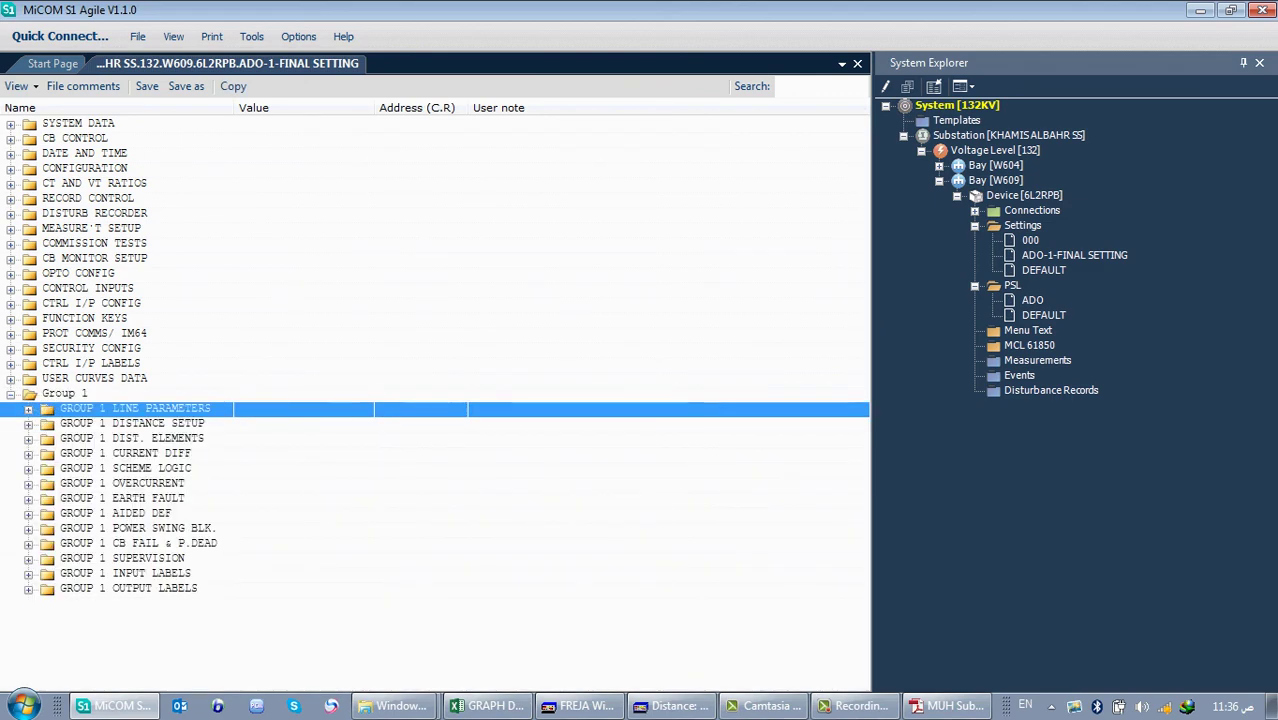
{"action": "left_click", "coordinate": [28, 425]}
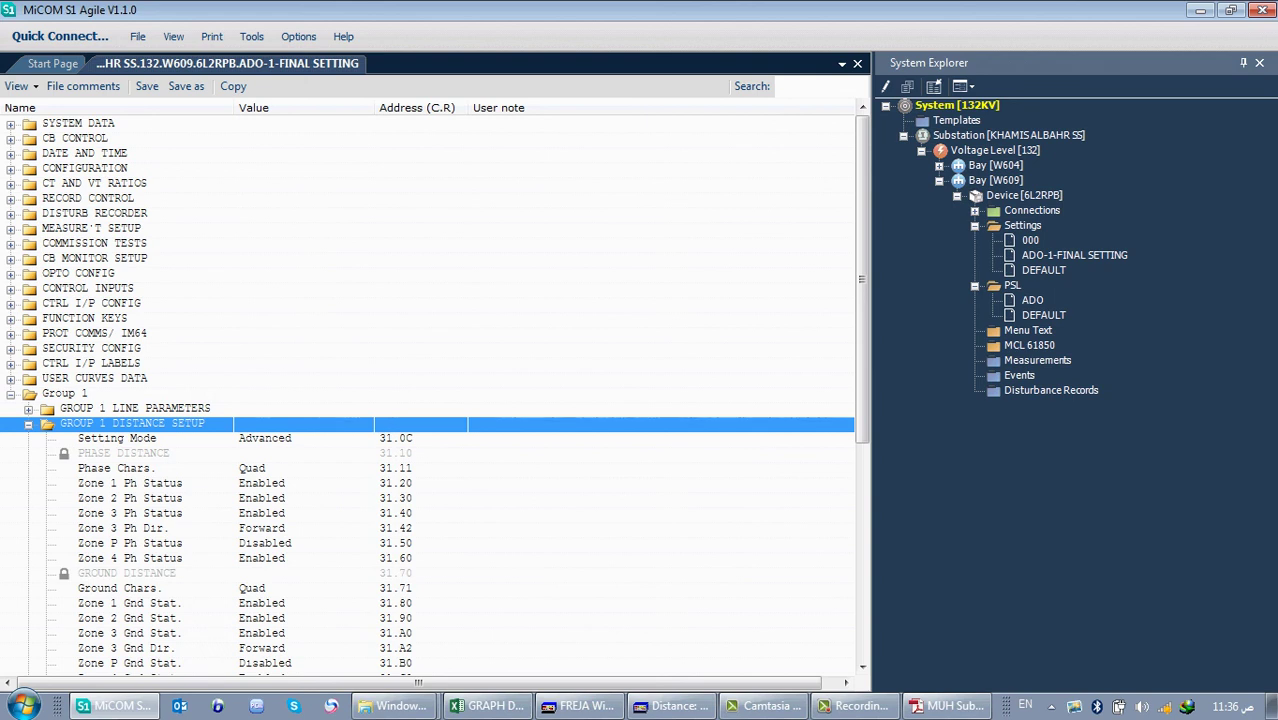
{"action": "key", "text": "Left"}
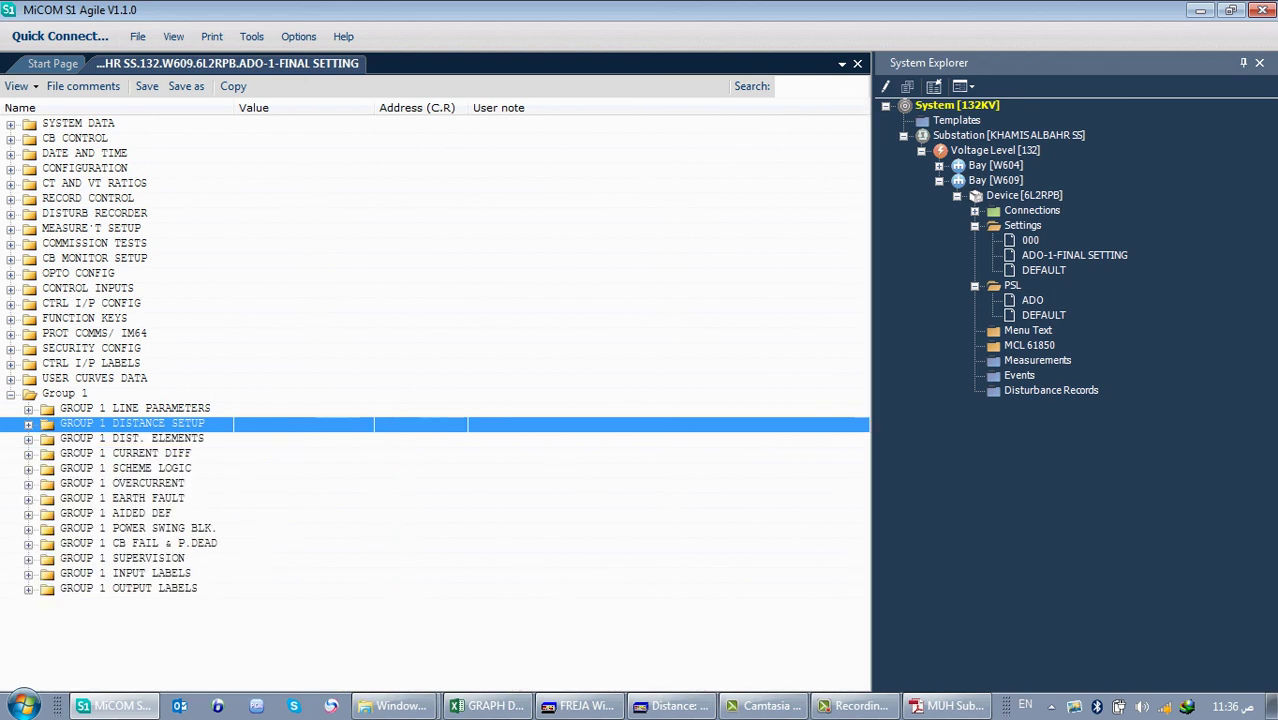
- Inspect the Phase Diff setting under GROUP 1 CURRENT DIFF and collapse that folder
{"action": "left_click", "coordinate": [132, 439]}
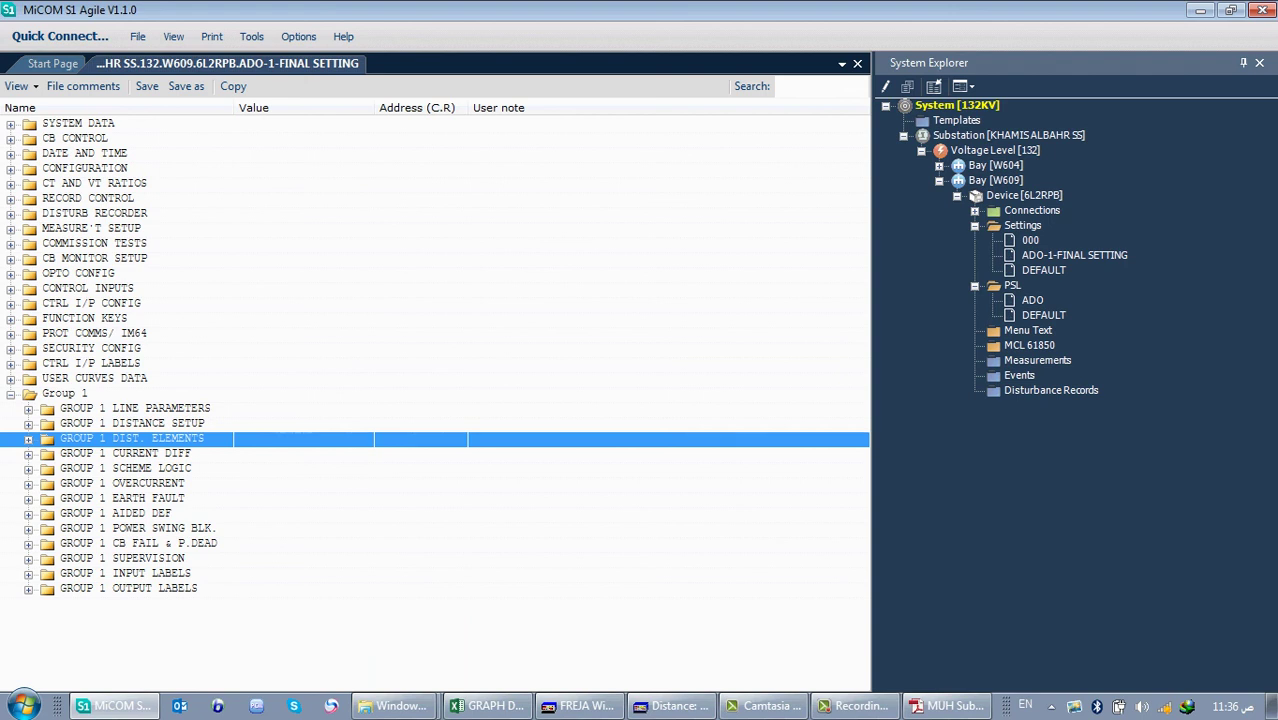
{"action": "left_click", "coordinate": [28, 454]}
{"action": "left_click", "coordinate": [125, 454]}
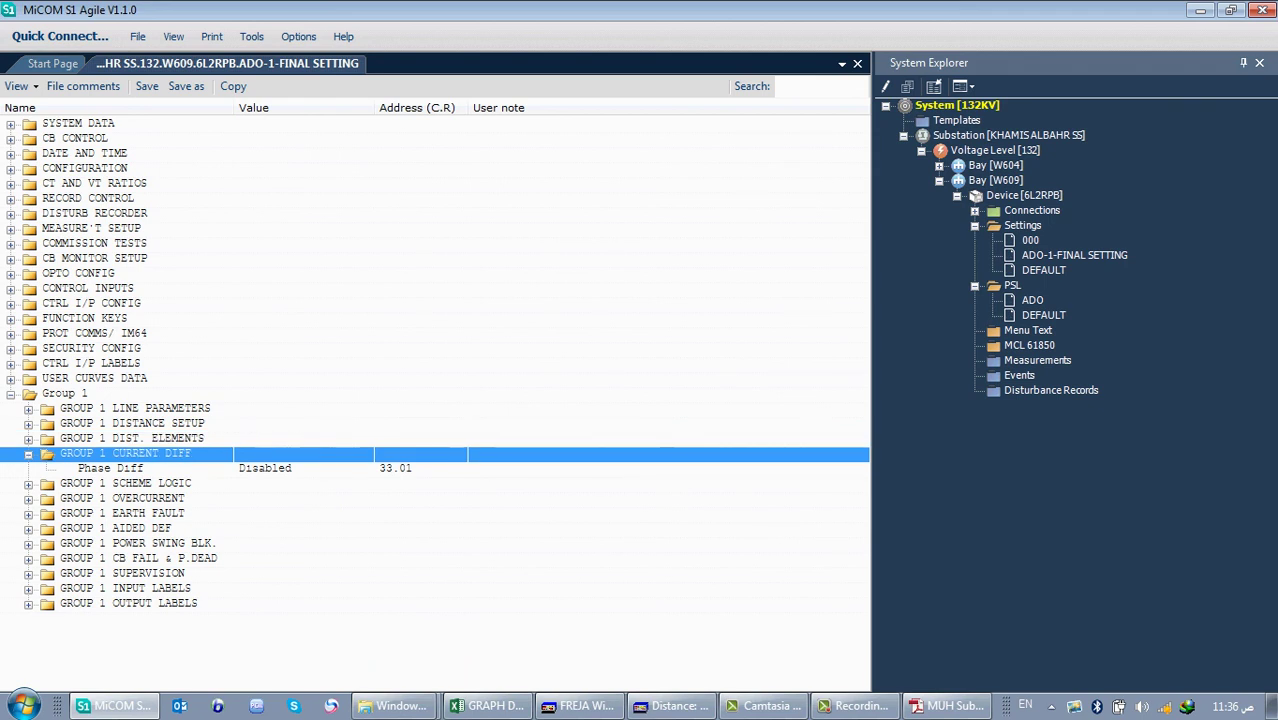
{"action": "left_click", "coordinate": [112, 469]}
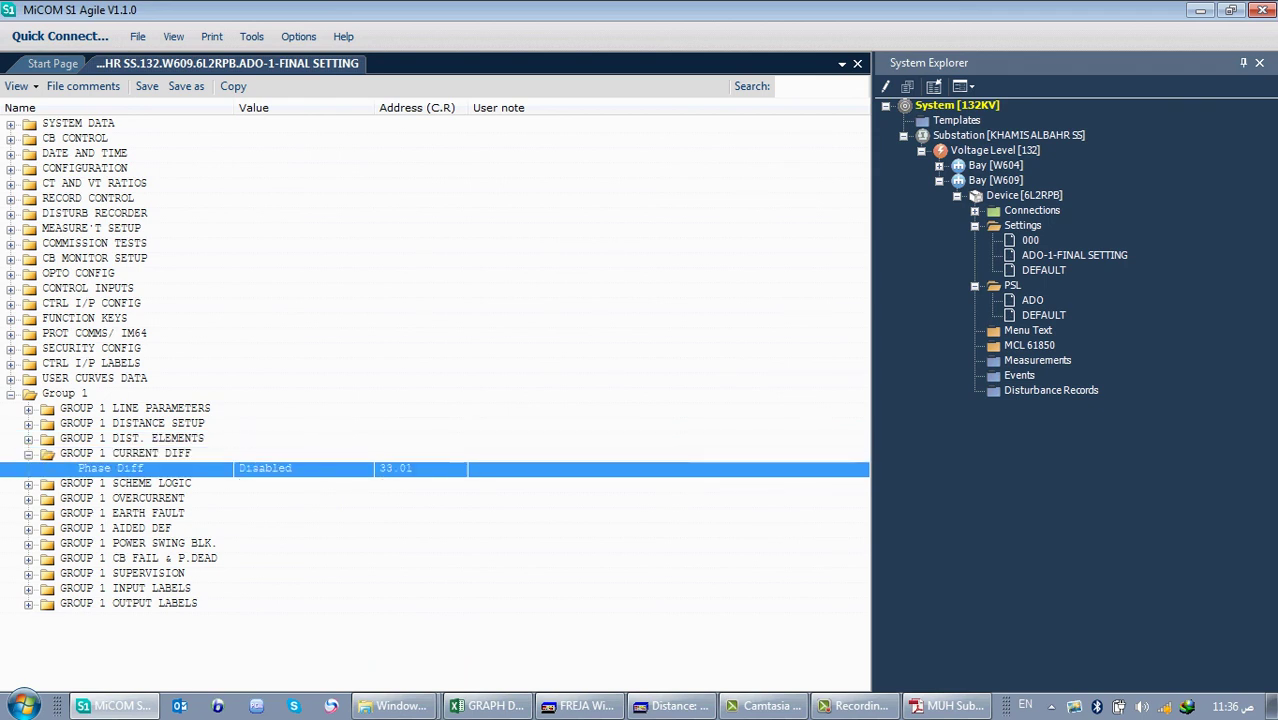
{"action": "left_click", "coordinate": [28, 454]}
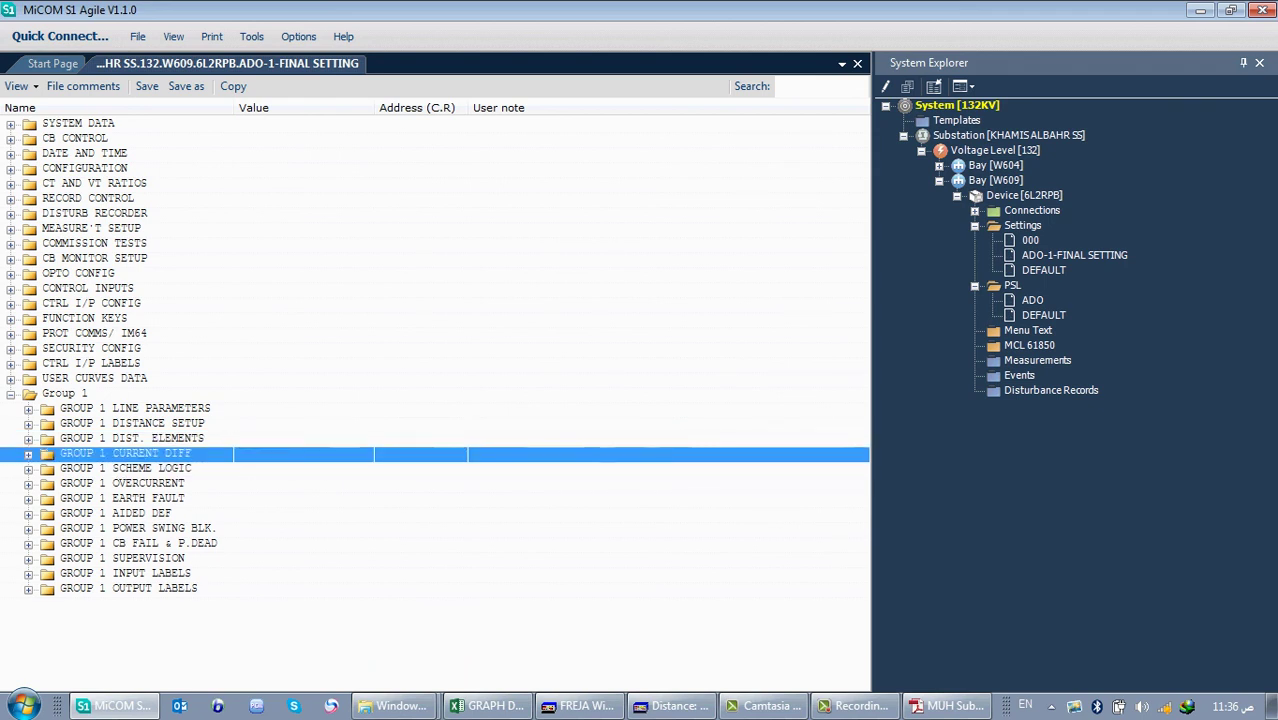
- Expand GROUP 1 DIST. ELEMENTS and highlight the zone 1 phase settings from Z1 Ph. Reach to Z1 Sensit. Iph>1
{"action": "key", "text": "Up"}
{"action": "key", "text": "Right"}
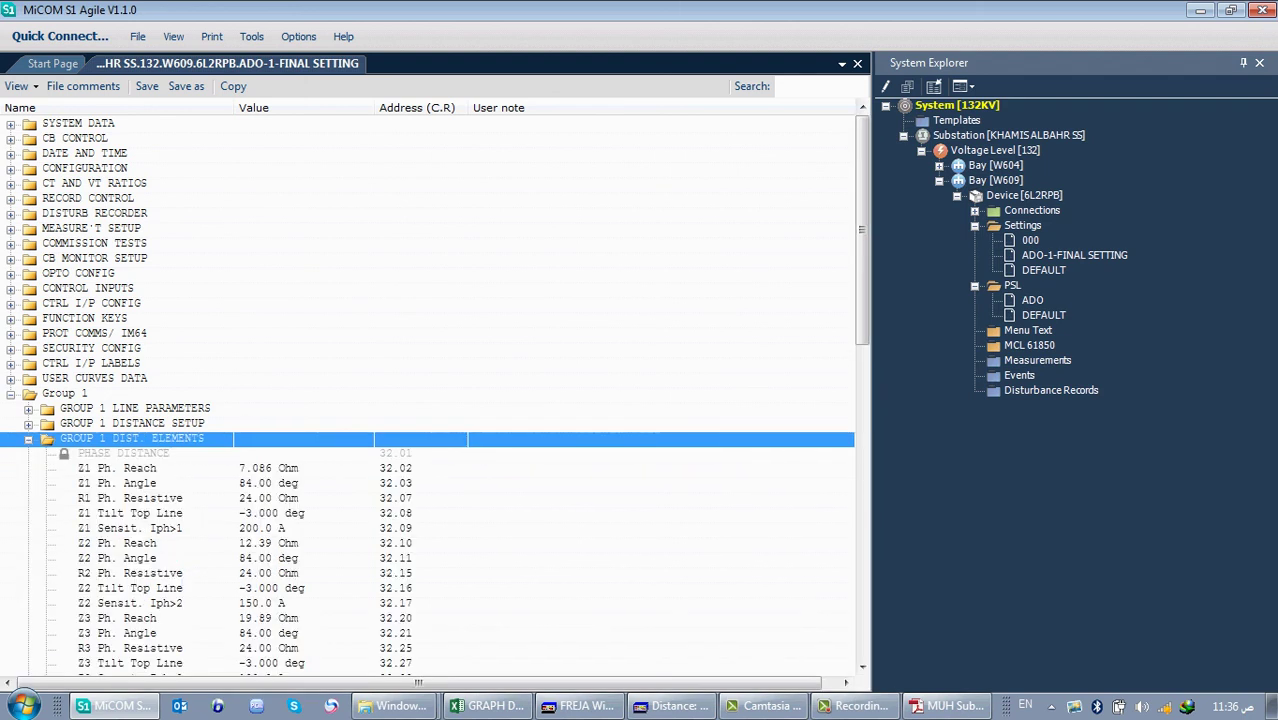
{"action": "key", "text": "Down"}
{"action": "key", "text": "shift+Down"}
{"action": "key", "text": "shift+Down"}
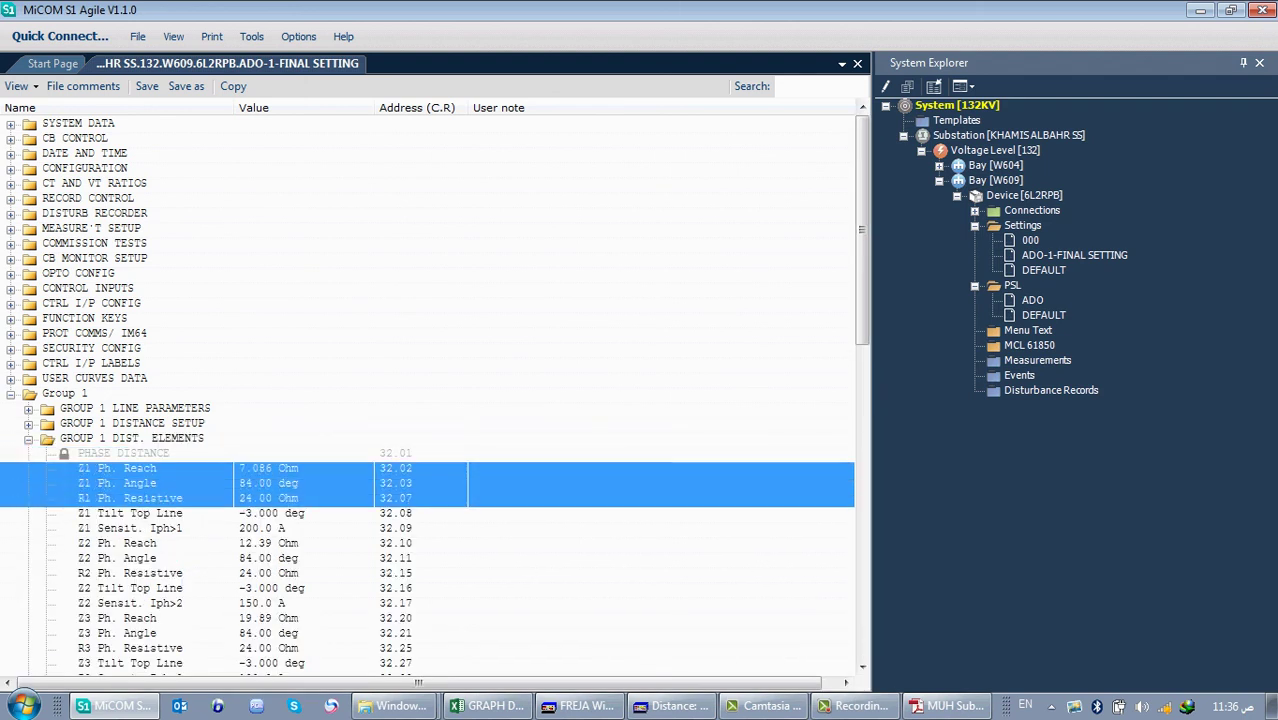
{"action": "key", "text": "shift+Down"}
{"action": "key", "text": "shift+Down"}
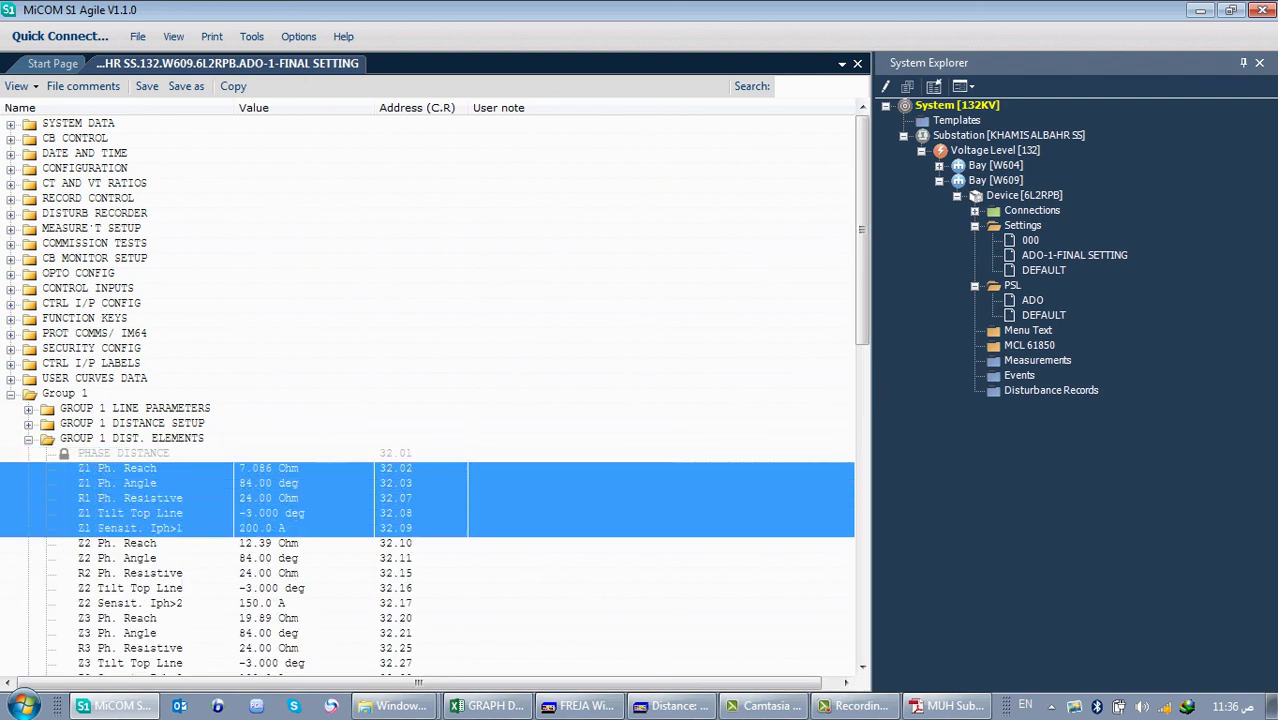
{"action": "key", "text": "Up"}
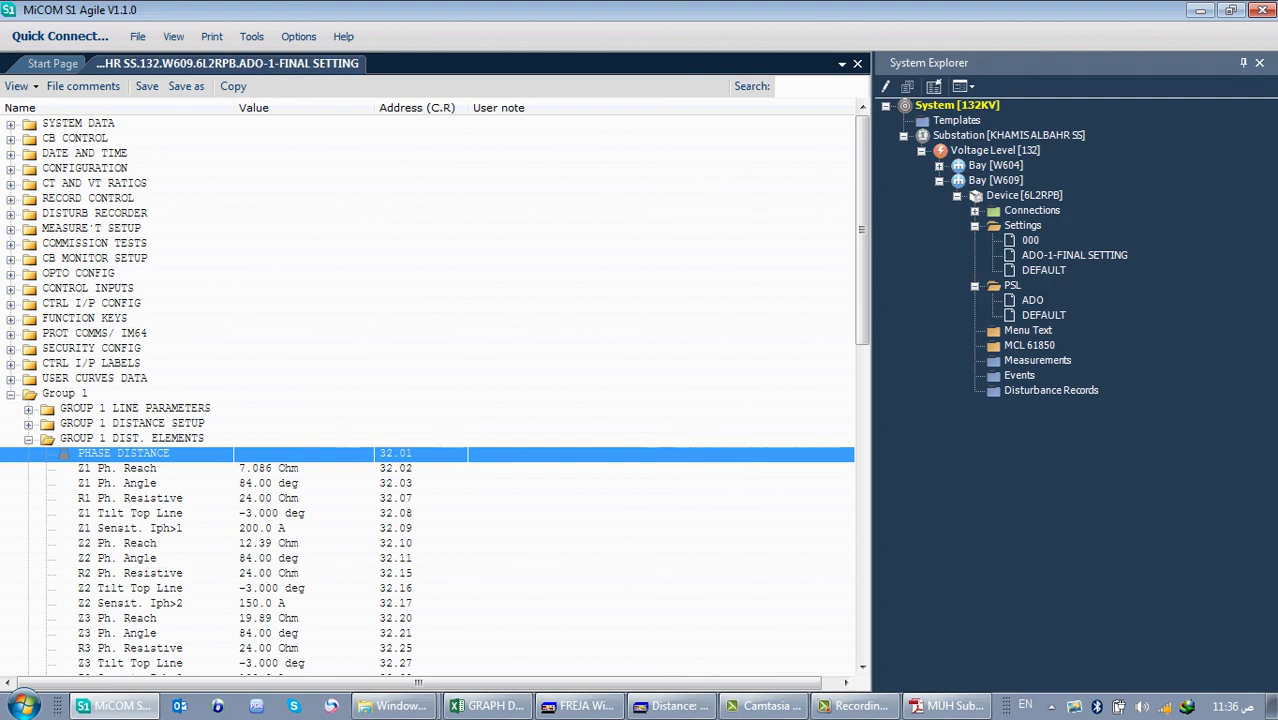
- Switch to the GRAPH DRAW FILE workbook in Excel and select the Z1 table's R1 setting on the p443 graph sheet
{"action": "left_click", "coordinate": [488, 706]}
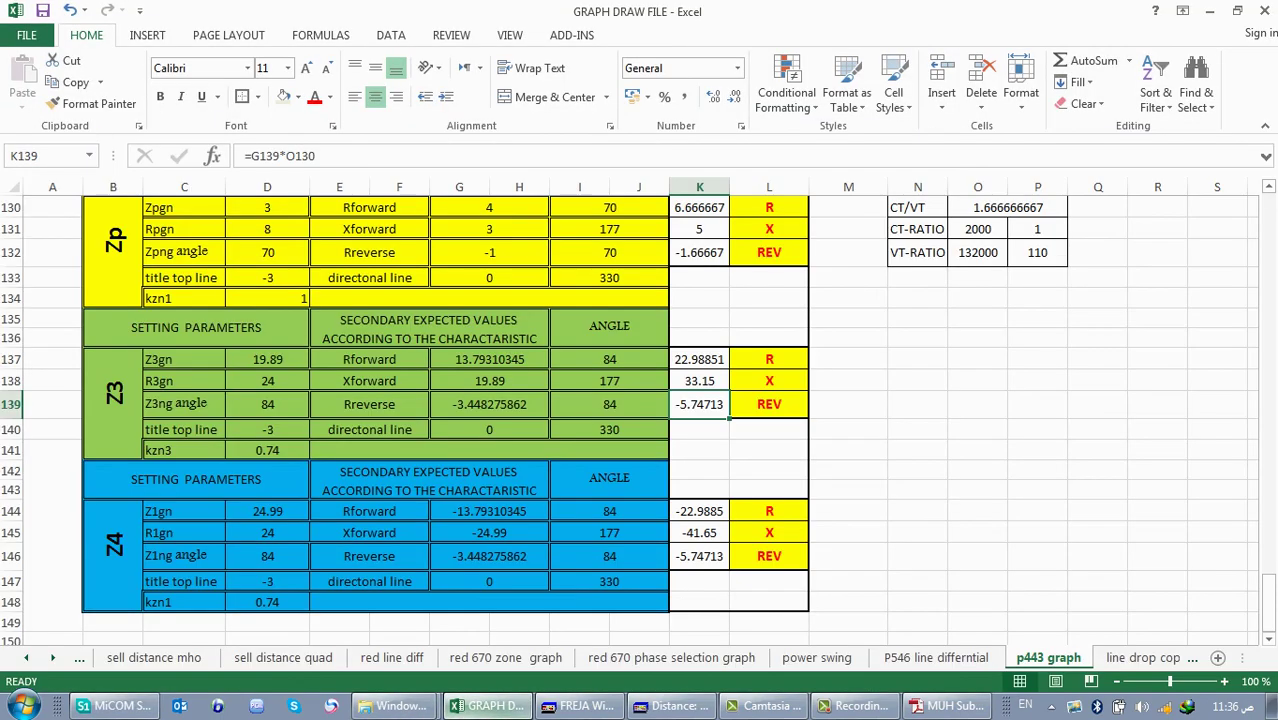
{"action": "left_click_drag", "start_coordinate": [1269, 597], "coordinate": [1268, 357]}
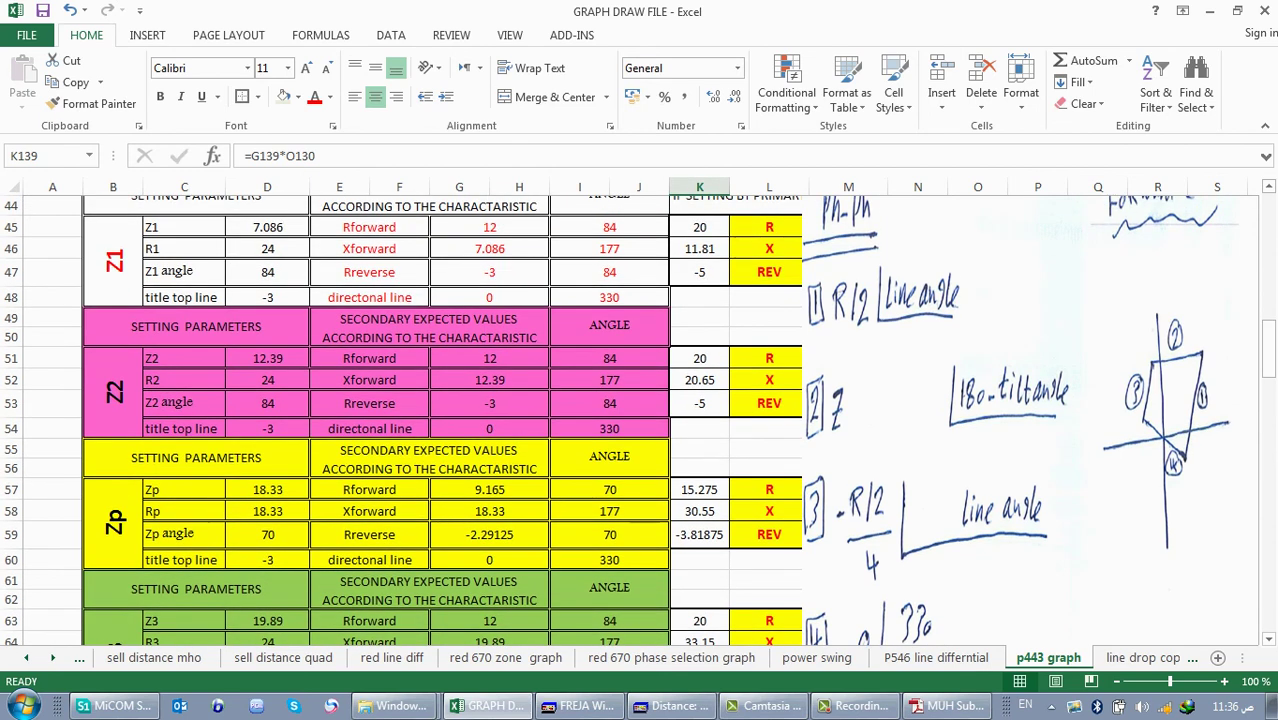
{"action": "left_click", "coordinate": [184, 249]}
{"action": "left_click", "coordinate": [267, 249]}
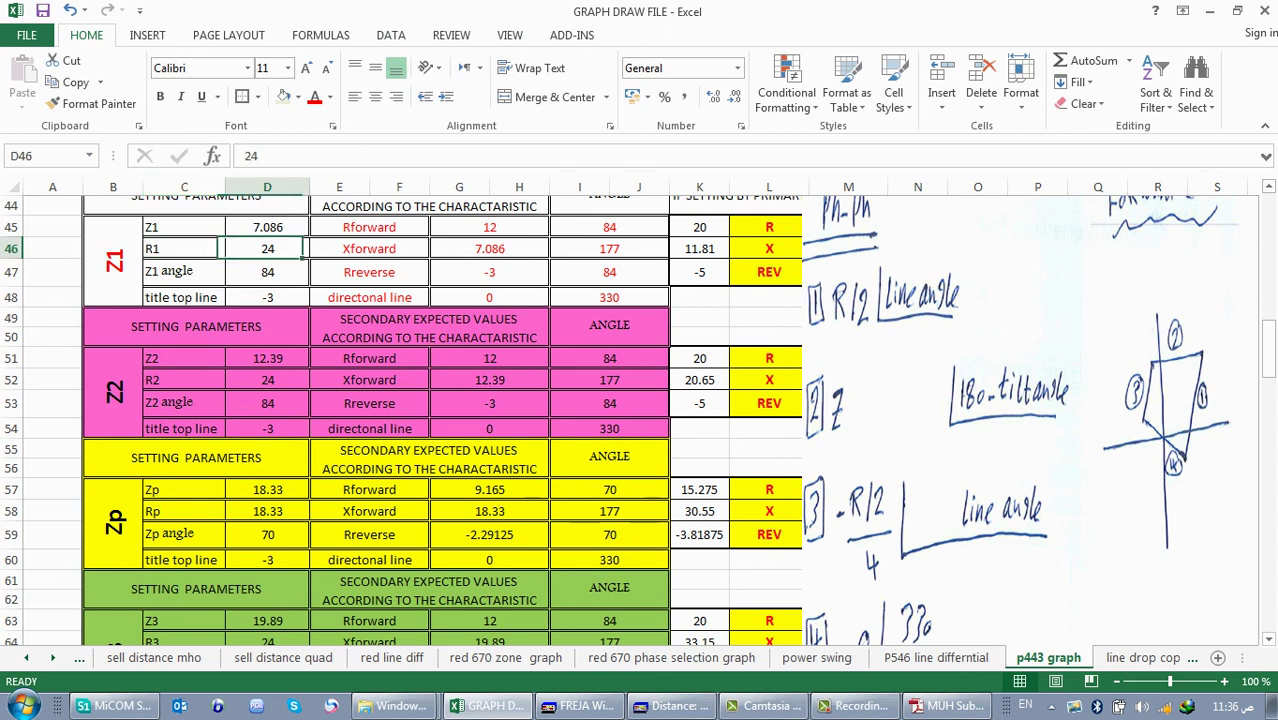
{"action": "left_click_drag", "start_coordinate": [267, 249], "coordinate": [184, 249]}
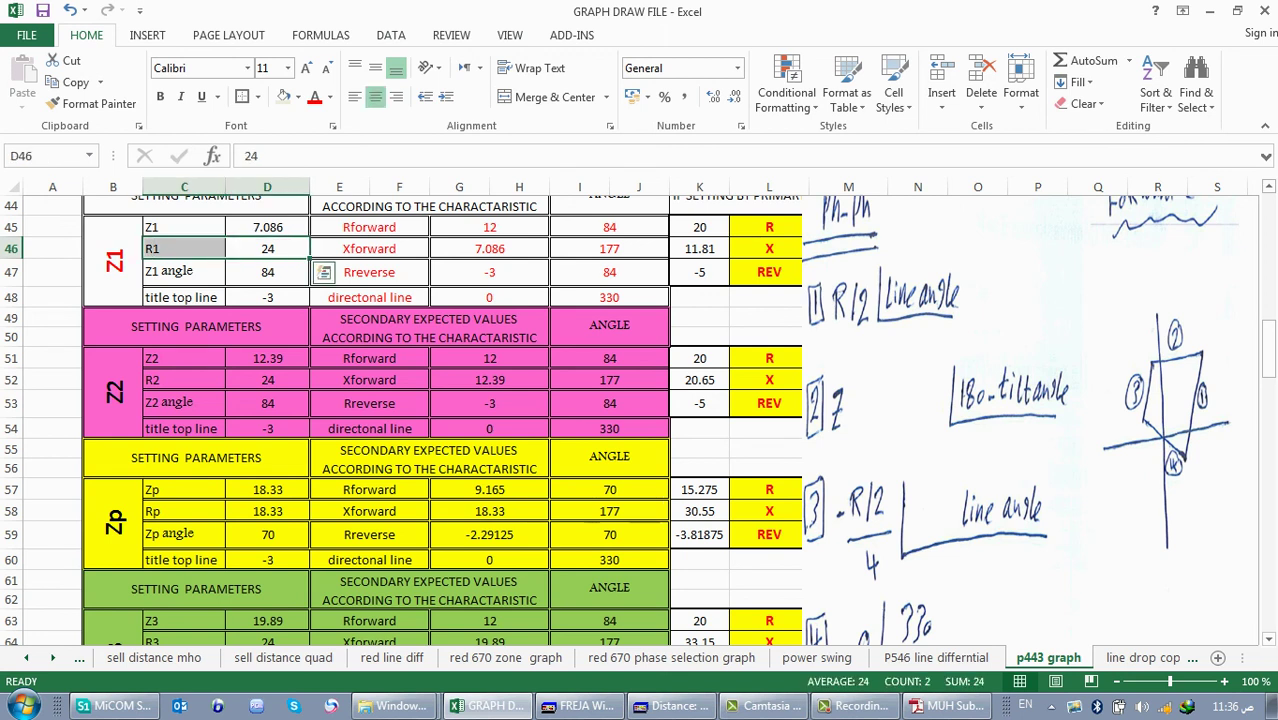
- Switch to MiCOM S1 Agile and locate the R1 Ph. Resistive setting among the zone 1 phase distance elements
{"action": "left_click", "coordinate": [130, 708]}
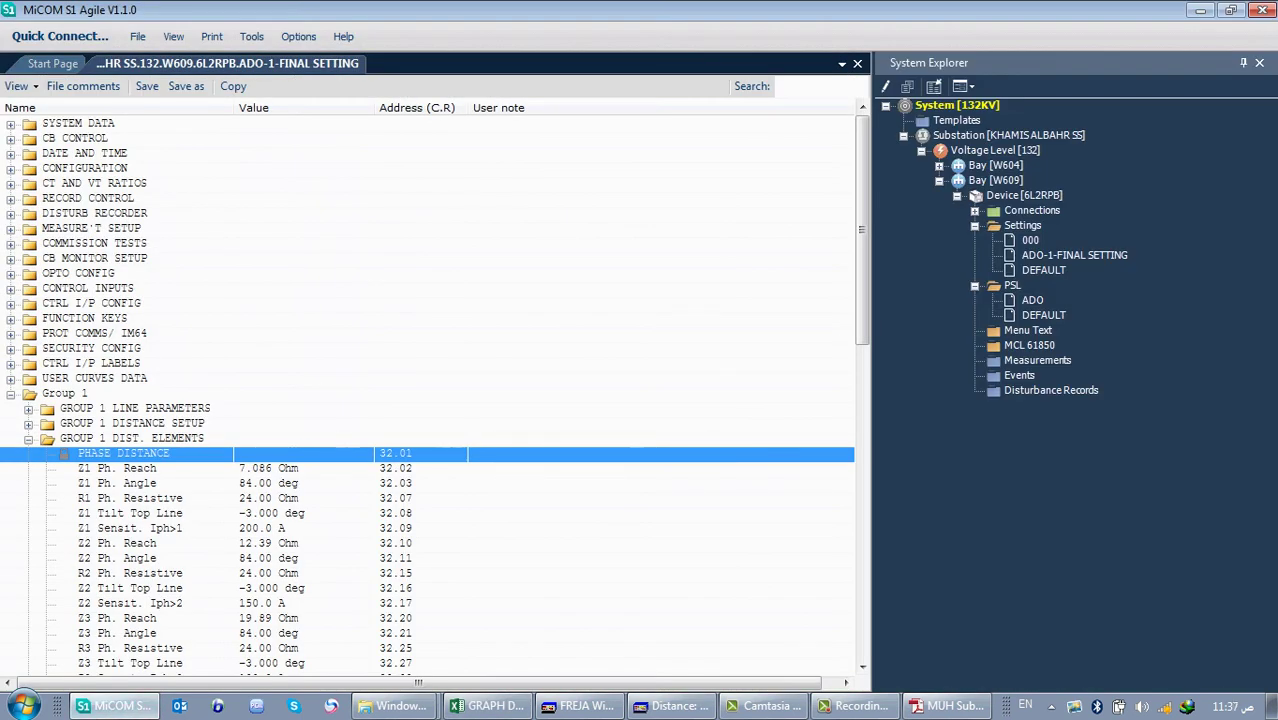
{"action": "key", "text": "Down"}
{"action": "key", "text": "Down"}
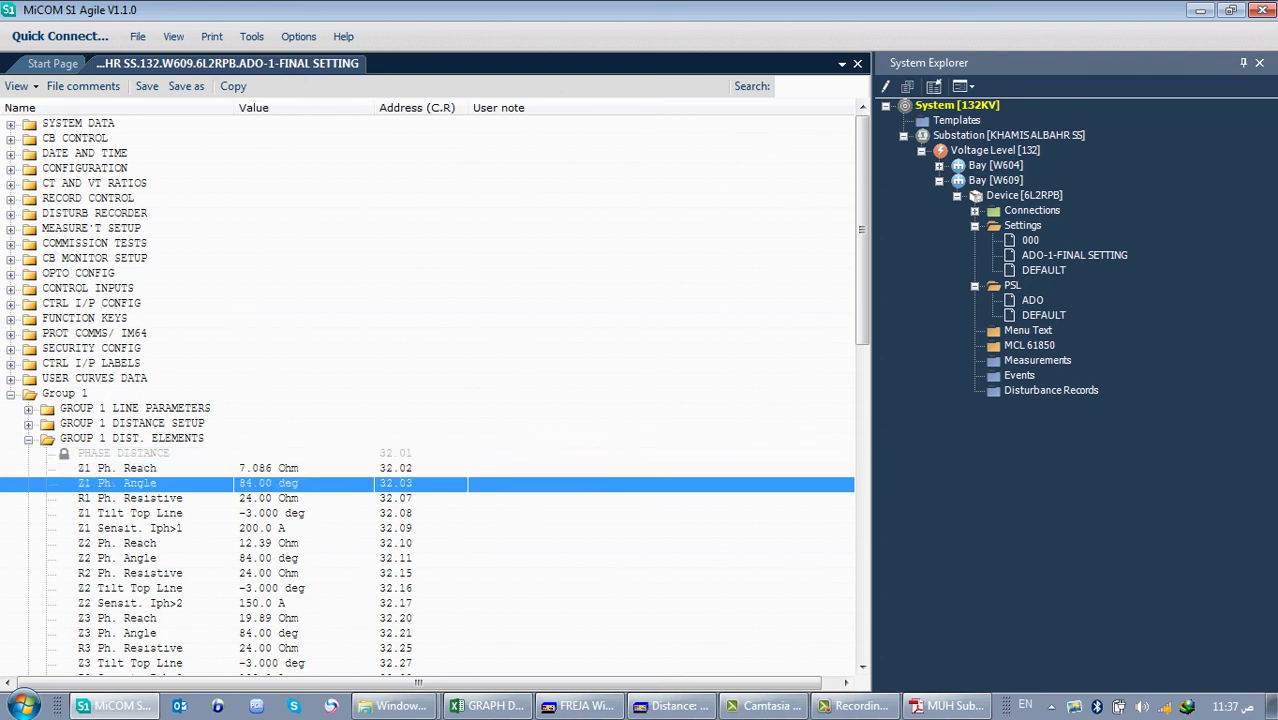
{"action": "key", "text": "Down"}
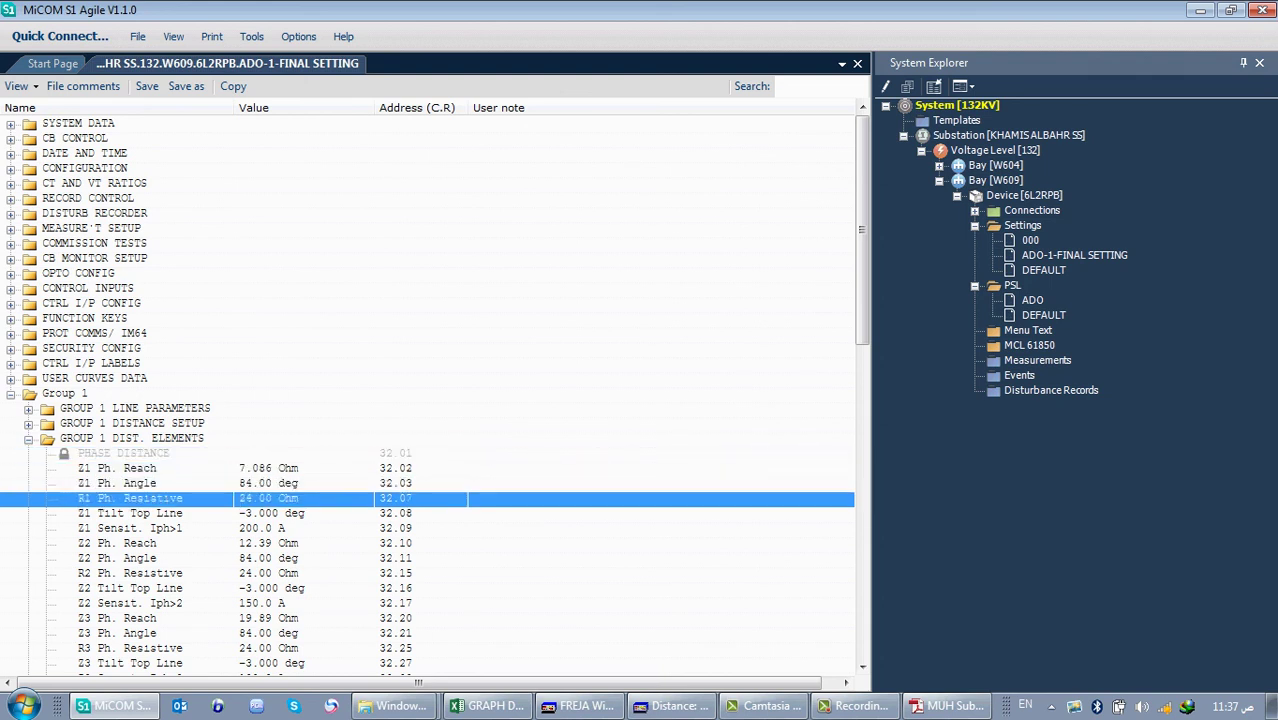
- Return to the Excel workbook and shift the handwritten Ph-Ph formula picture slightly to the right beside the tables
{"action": "left_click", "coordinate": [490, 706]}
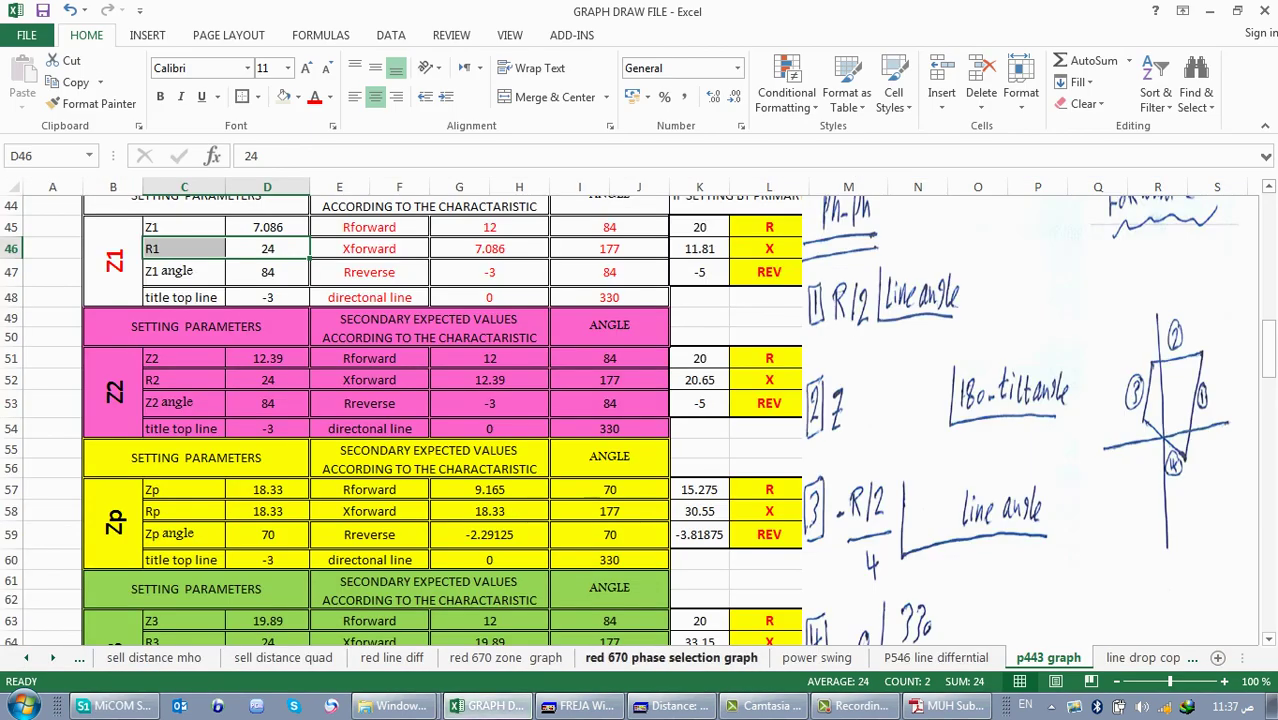
{"action": "left_click", "coordinate": [905, 450]}
{"action": "left_click_drag", "start_coordinate": [905, 450], "coordinate": [915, 454]}
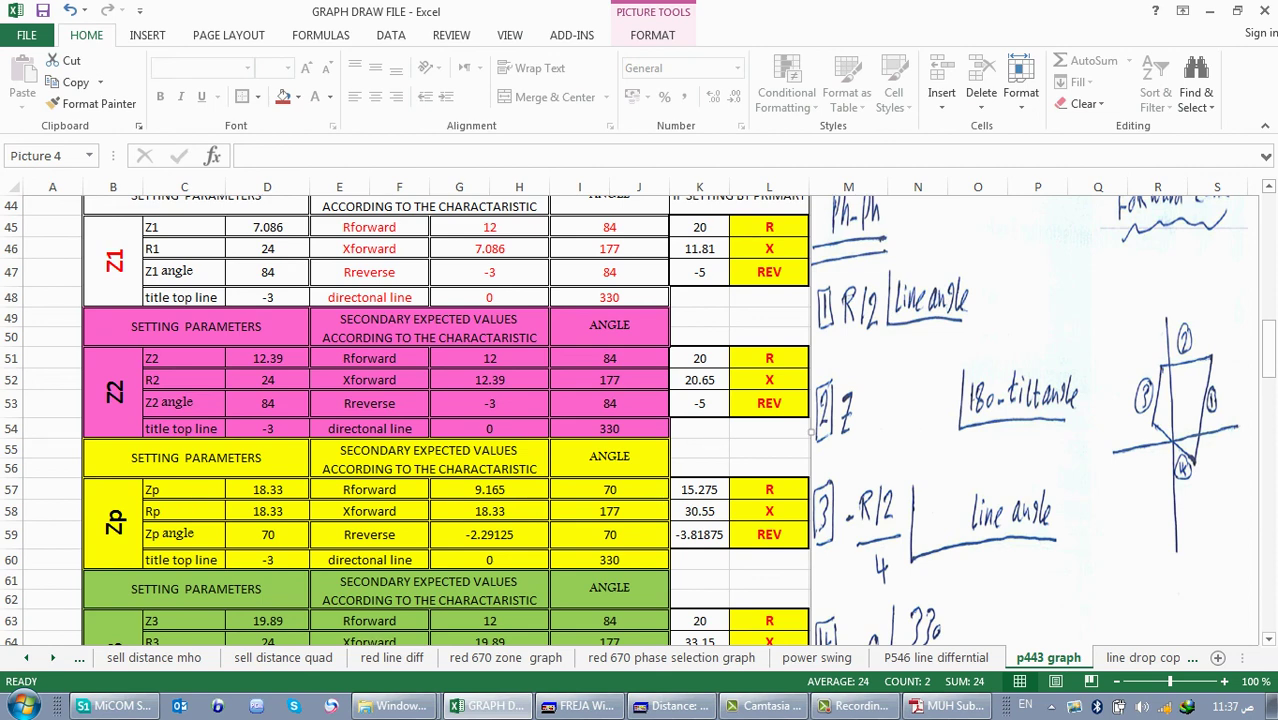
- Fill the Rforward and Xforward label cells of the phase-to-phase Z1 table with a blue theme color
{"action": "left_click_drag", "start_coordinate": [1269, 348], "coordinate": [1268, 340]}
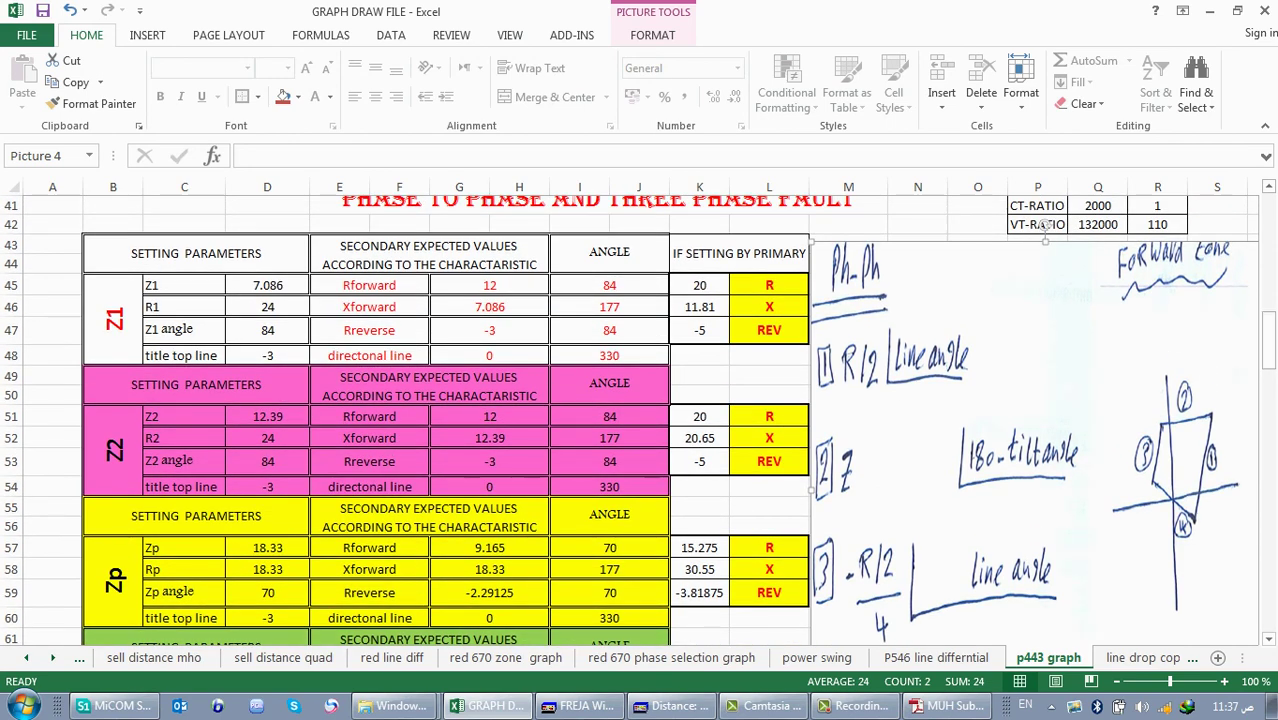
{"action": "left_click", "coordinate": [369, 307]}
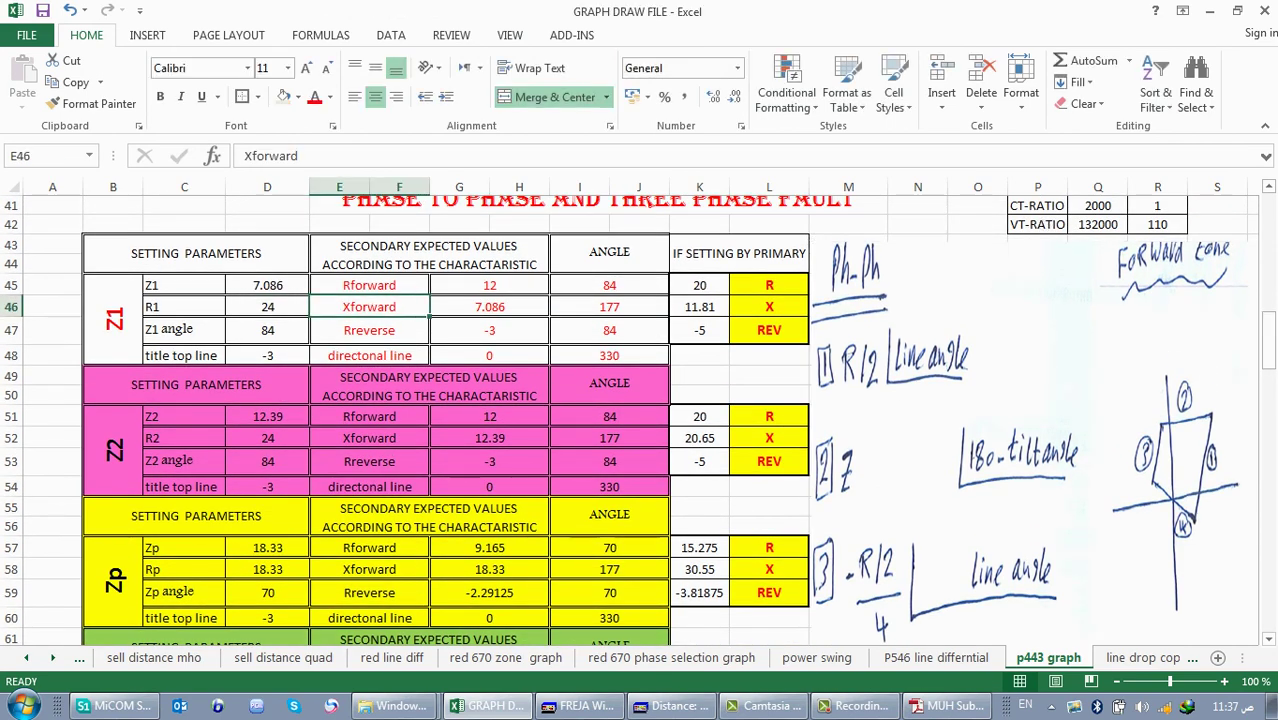
{"action": "left_click_drag", "start_coordinate": [369, 307], "coordinate": [369, 286]}
{"action": "left_click", "coordinate": [297, 97]}
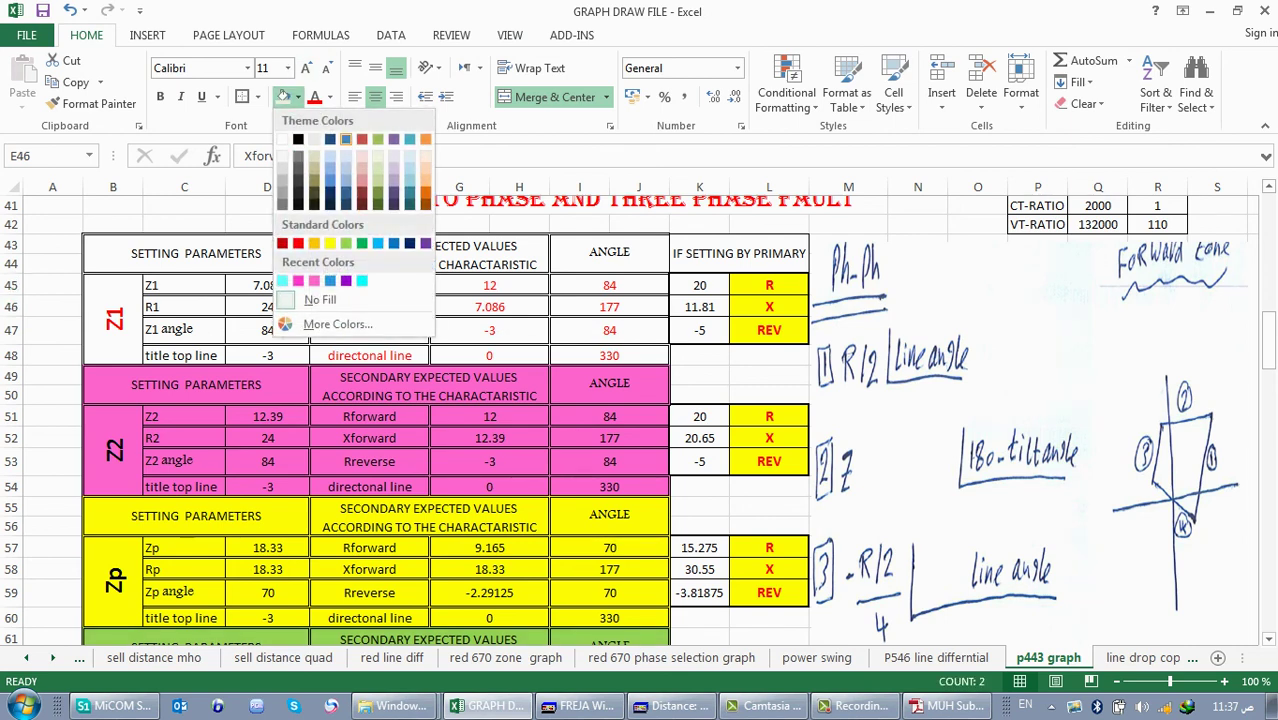
{"action": "left_click", "coordinate": [345, 181]}
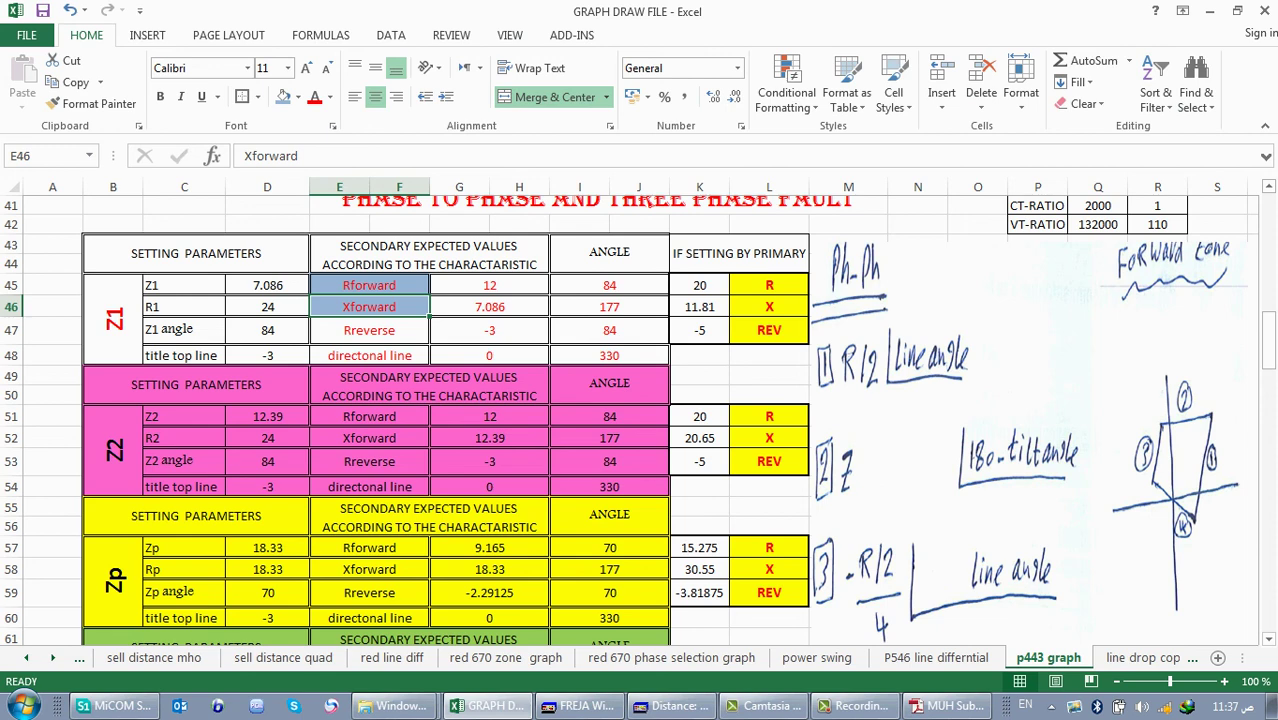
- Examine the Z1 reach setting, the Rforward formula and the Z1 angle in the phase-to-phase table
{"action": "left_click_drag", "start_coordinate": [267, 286], "coordinate": [184, 286]}
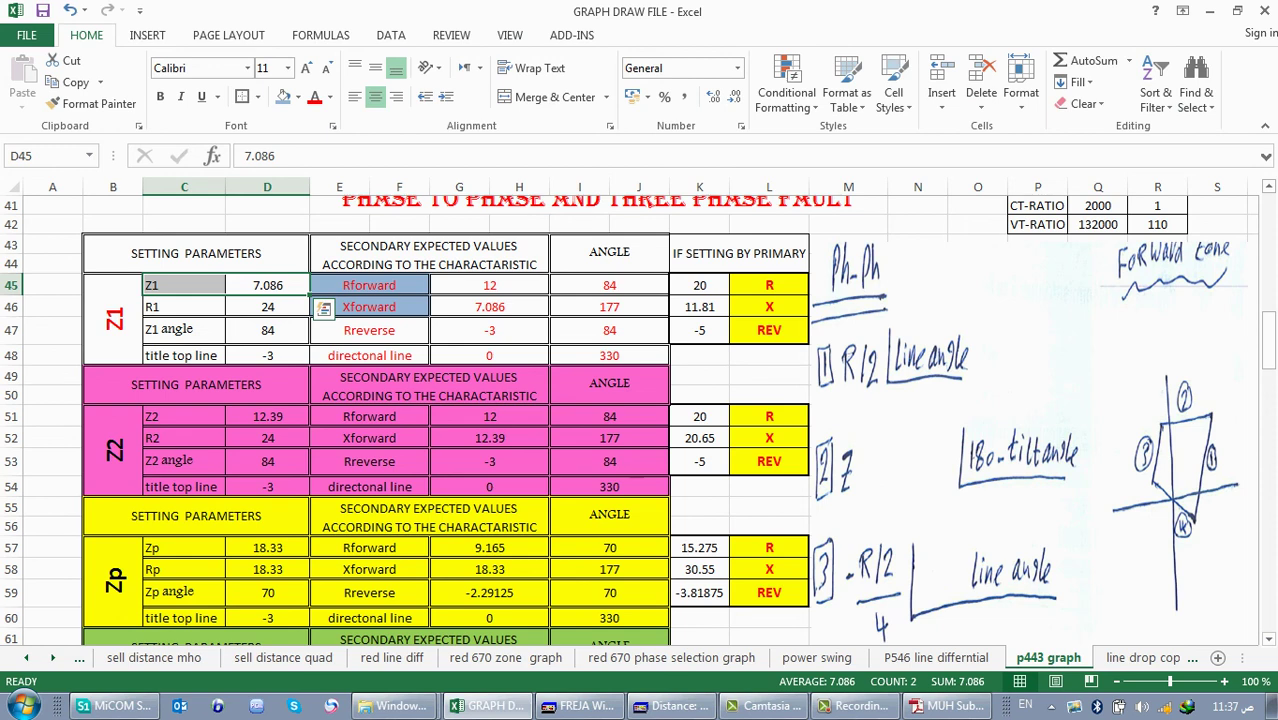
{"action": "left_click", "coordinate": [489, 286]}
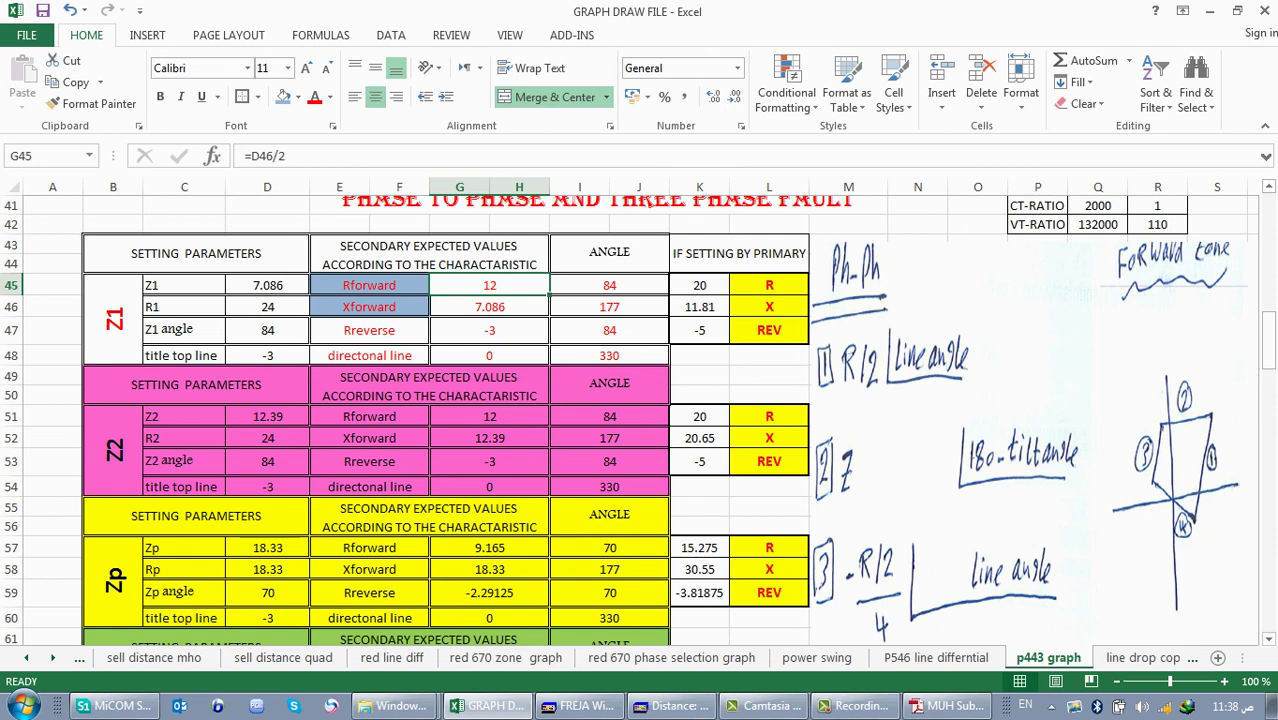
{"action": "left_click", "coordinate": [609, 330]}
{"action": "left_click", "coordinate": [184, 330]}
{"action": "left_click_drag", "start_coordinate": [184, 330], "coordinate": [267, 330]}
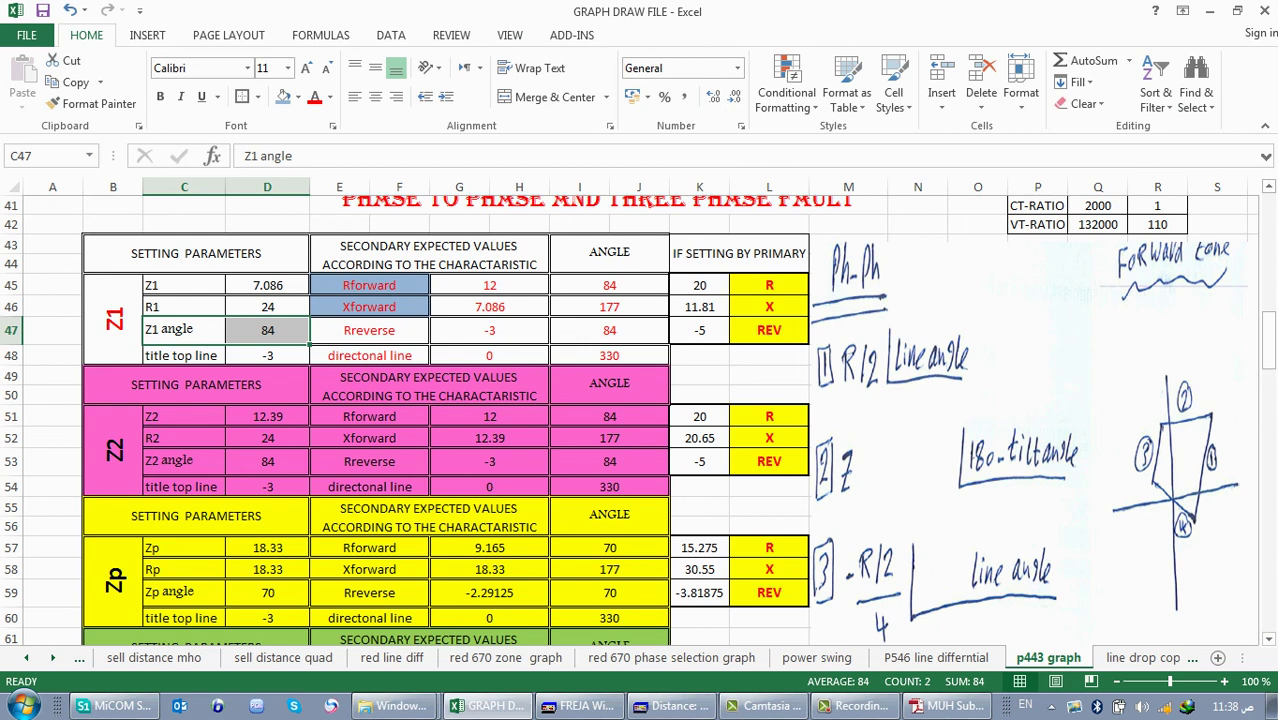
- Review the handwritten Ph-Ph formulas and the handwritten Ph-E formulas further down the sheet
{"action": "left_click", "coordinate": [1000, 410]}
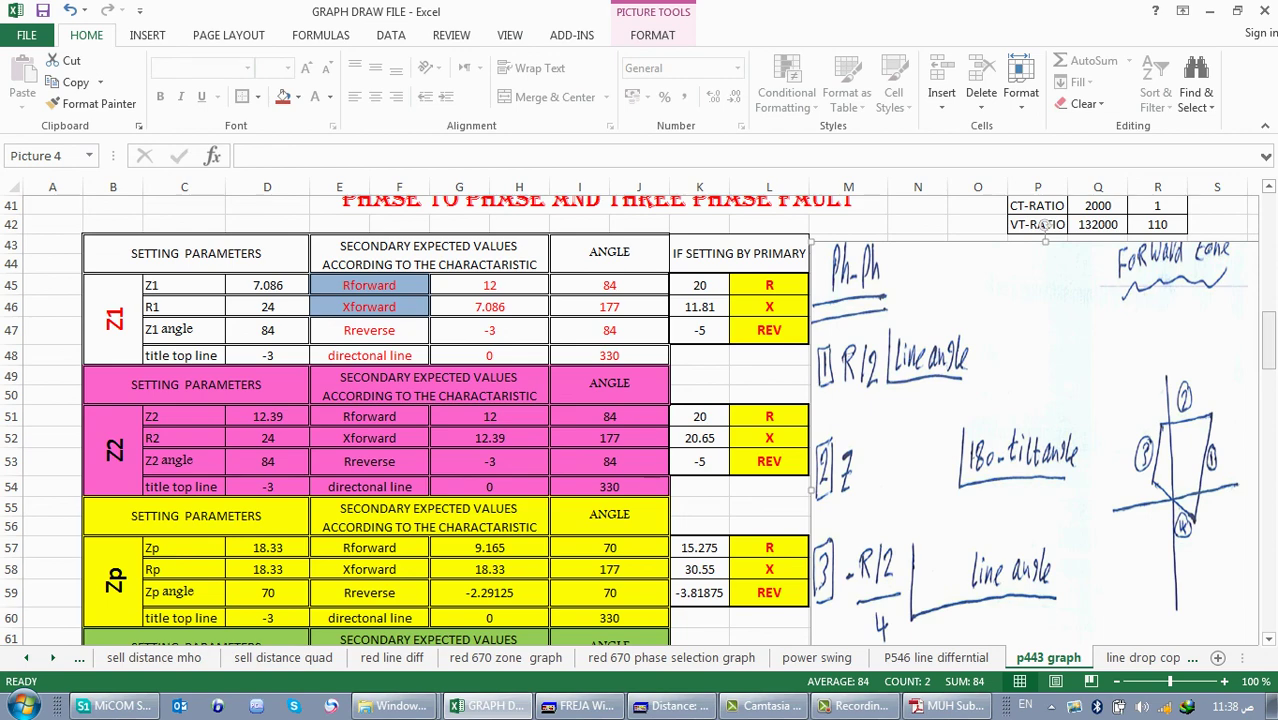
{"action": "scroll", "coordinate": [640, 420], "scroll_direction": "down", "scroll_amount": 2}
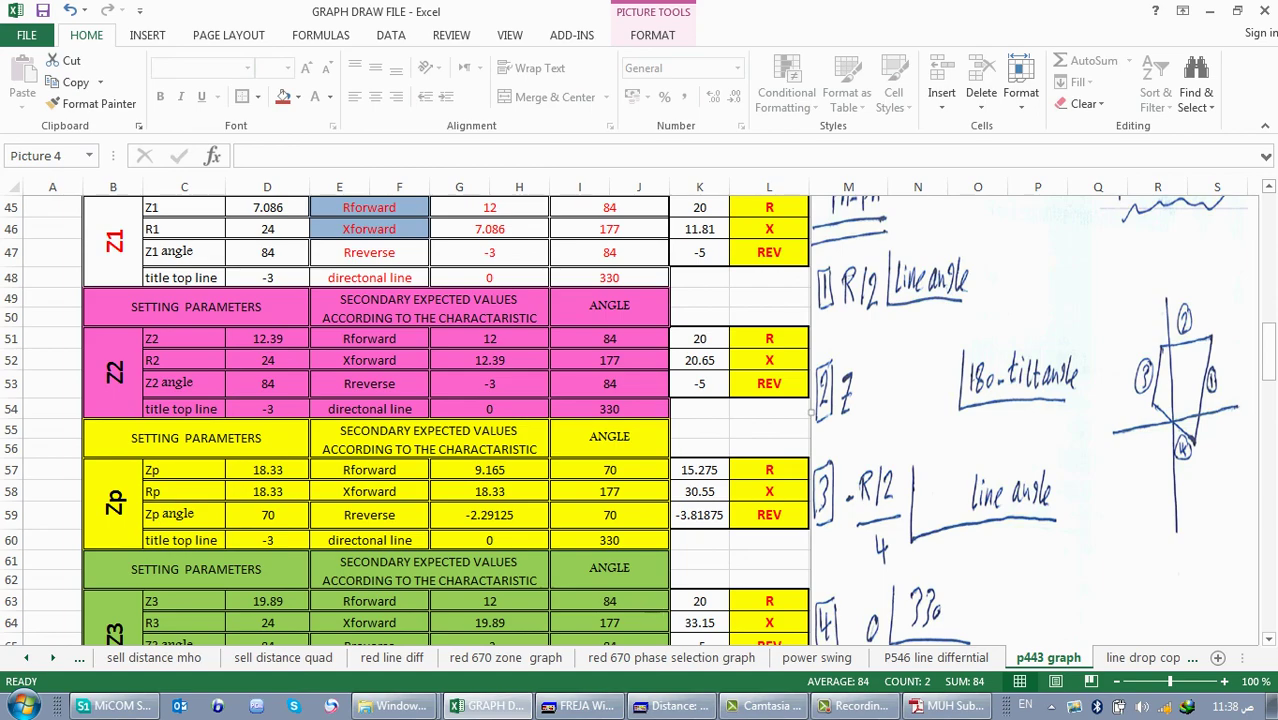
{"action": "left_click_drag", "start_coordinate": [1268, 350], "coordinate": [1268, 451]}
{"action": "left_click", "coordinate": [930, 430]}
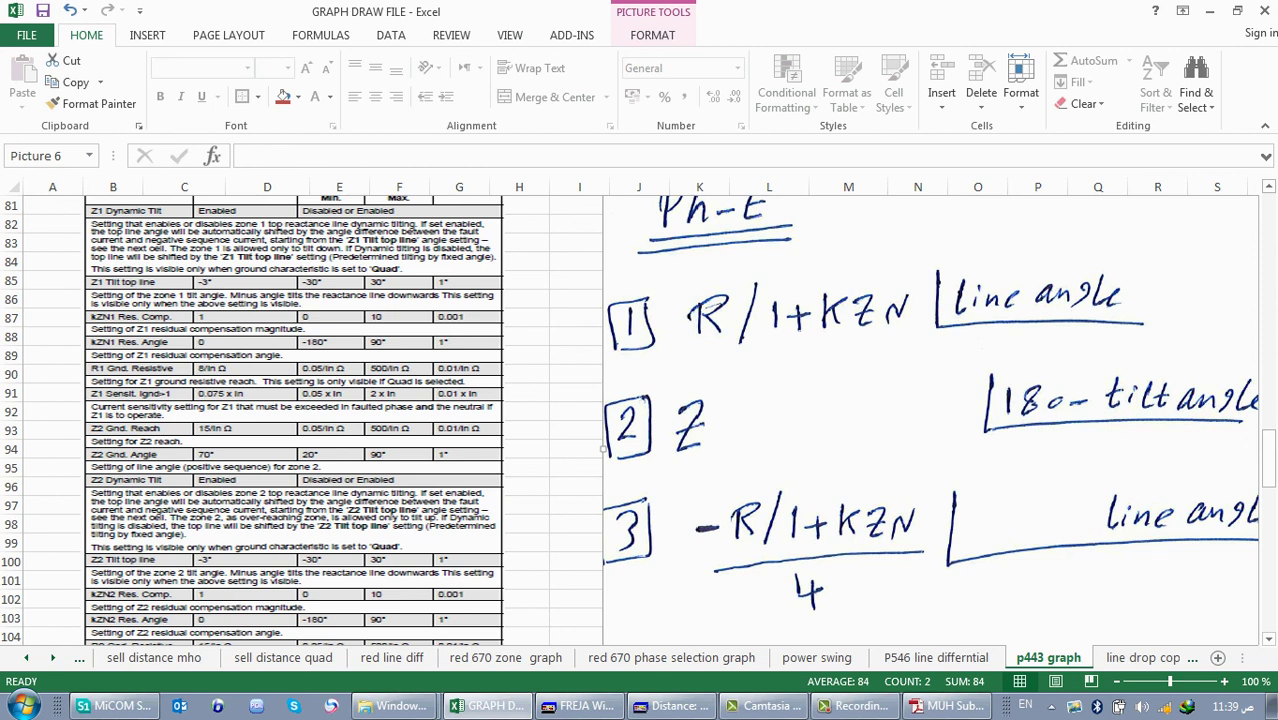
- Switch to MiCOM S1 Agile and examine the Z1 tilt top line and kZN1 residual compensation settings under ground distance
{"action": "left_click", "coordinate": [115, 706]}
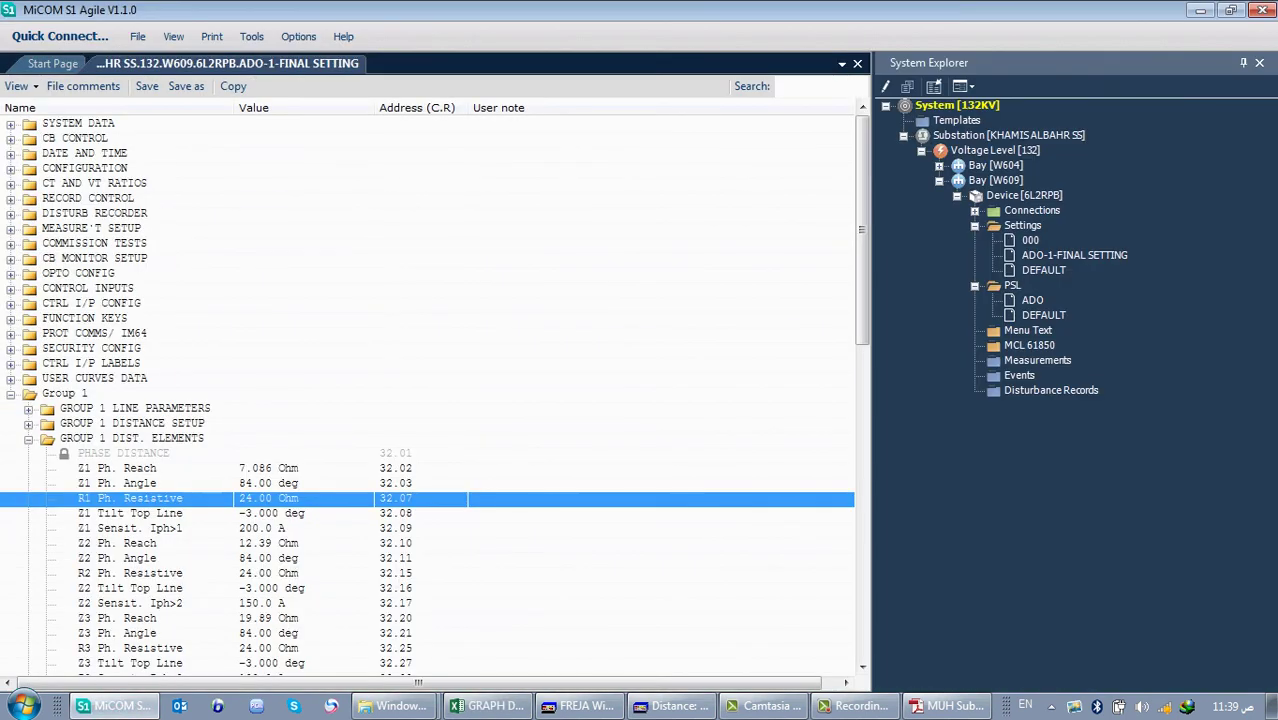
{"action": "left_click_drag", "start_coordinate": [862, 230], "coordinate": [862, 397]}
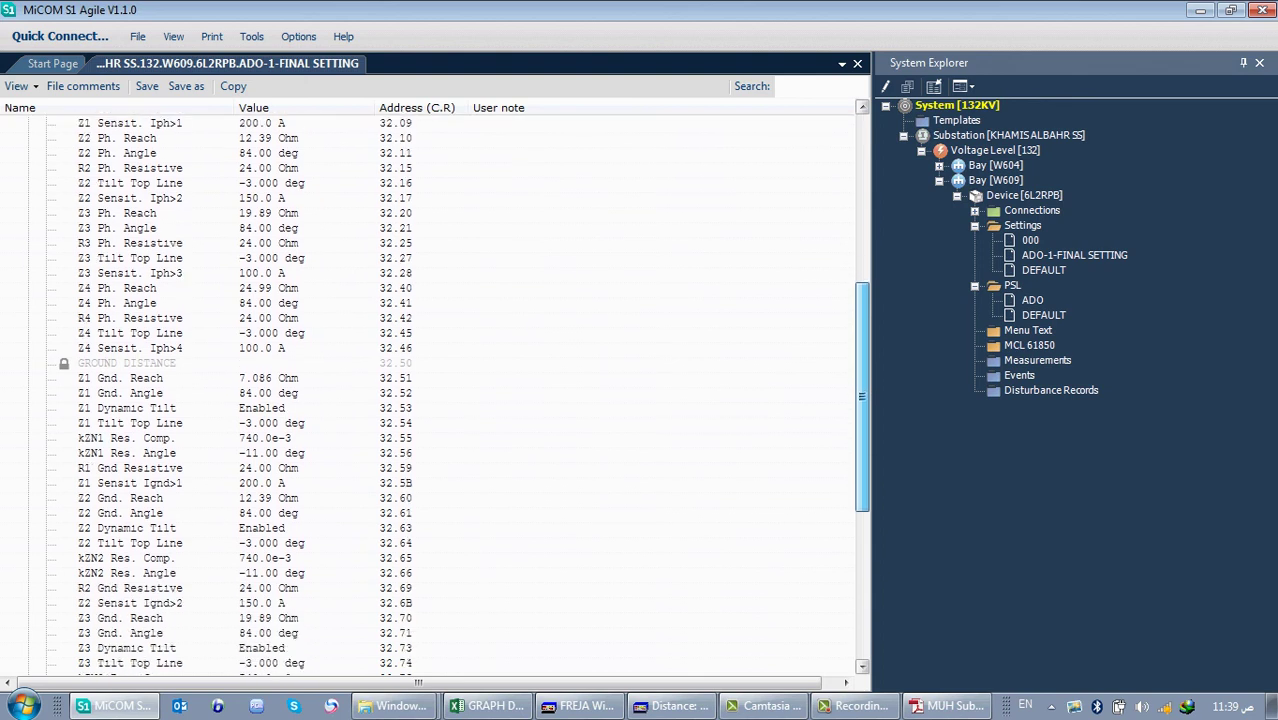
{"action": "left_click", "coordinate": [265, 423]}
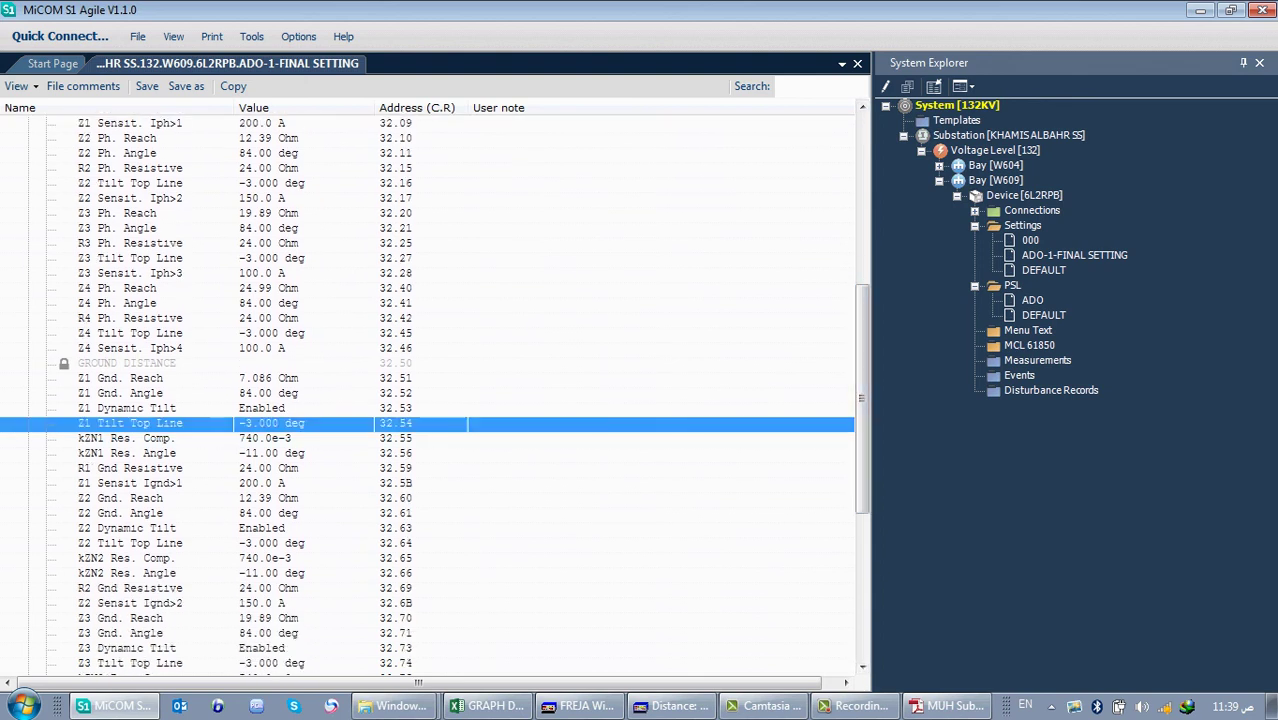
{"action": "left_click", "coordinate": [265, 438]}
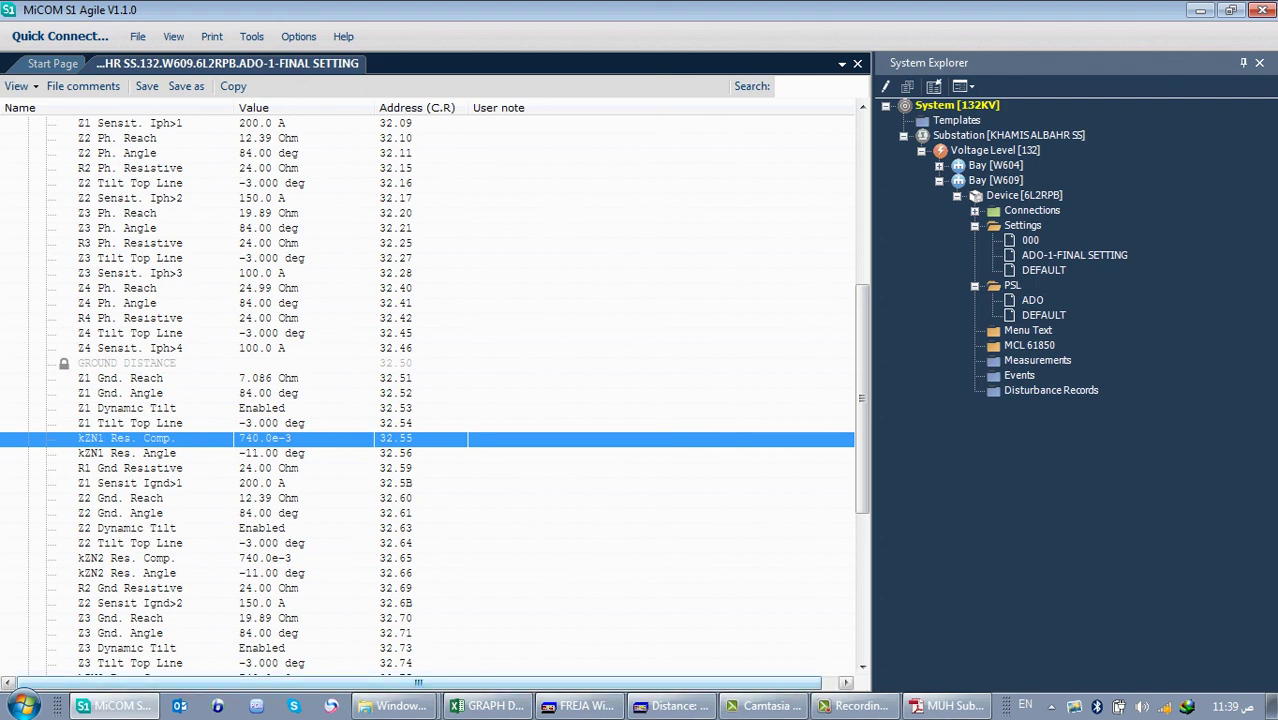
- Switch to the FREJA Distance window and follow the progress of the RX Ramp test against the zone characteristics
{"action": "left_click", "coordinate": [855, 706]}
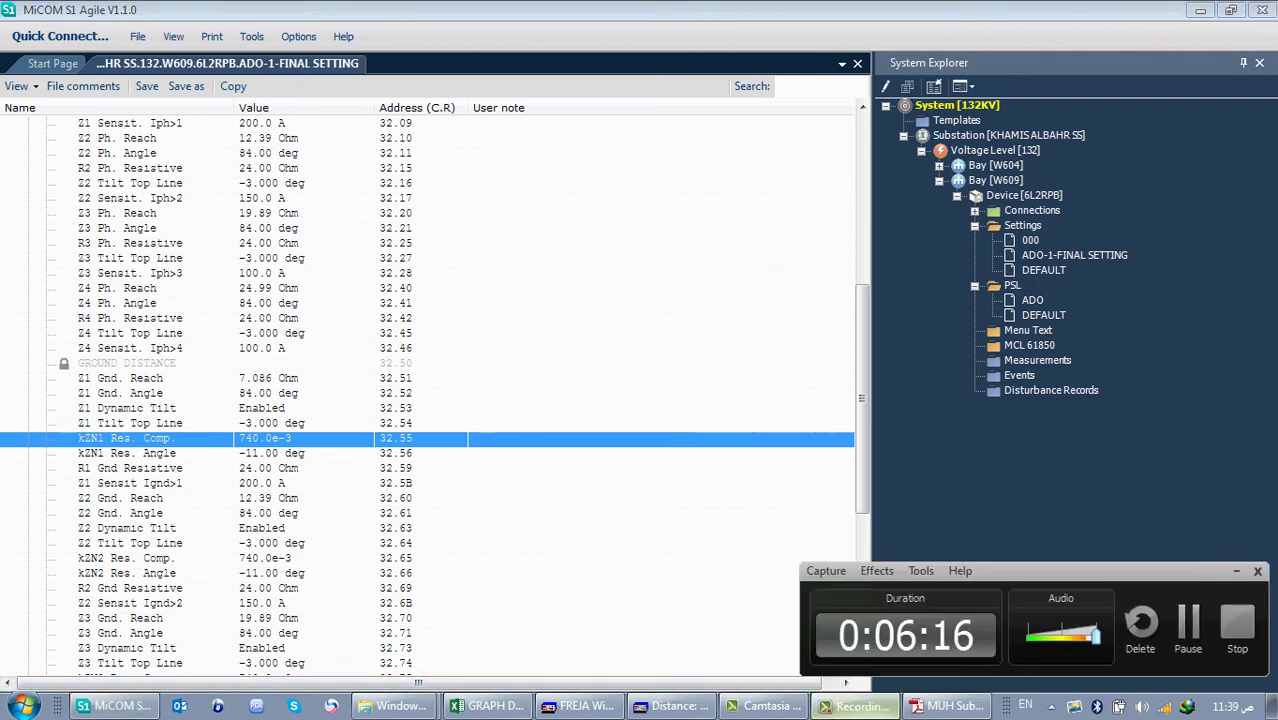
{"action": "left_click", "coordinate": [855, 706]}
{"action": "left_click", "coordinate": [672, 706]}
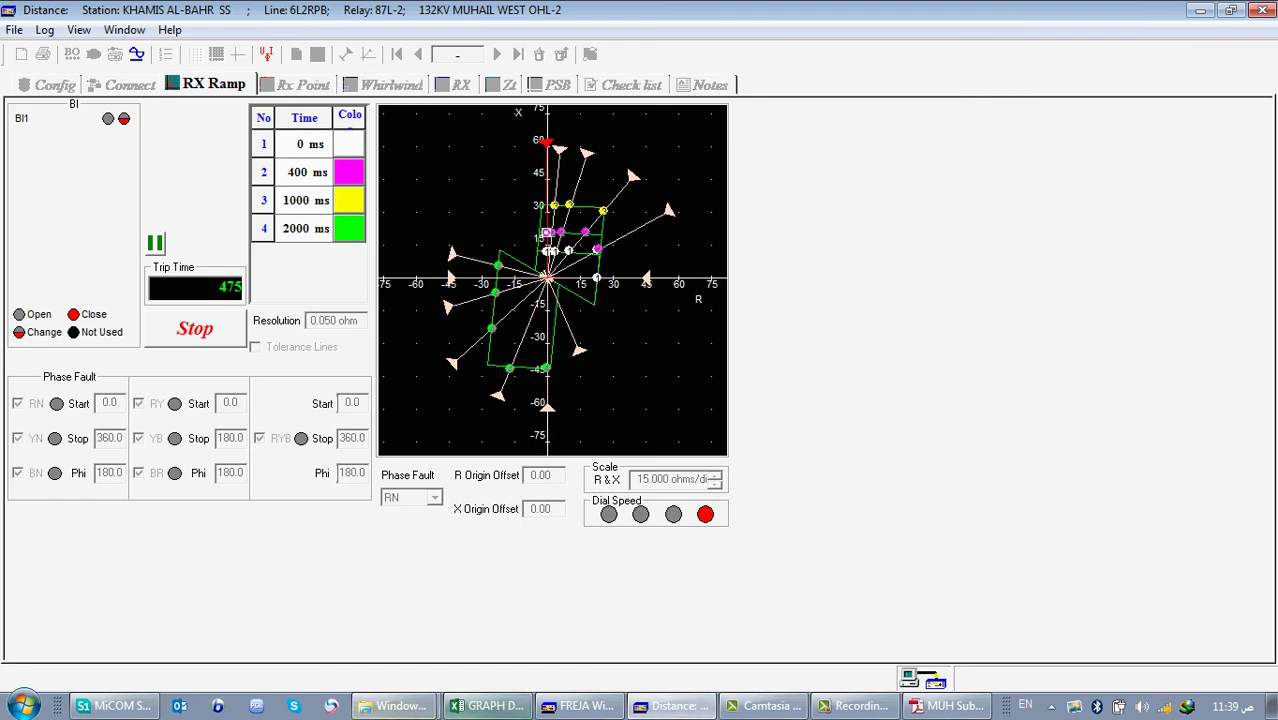
{"action": "left_click", "coordinate": [118, 706]}
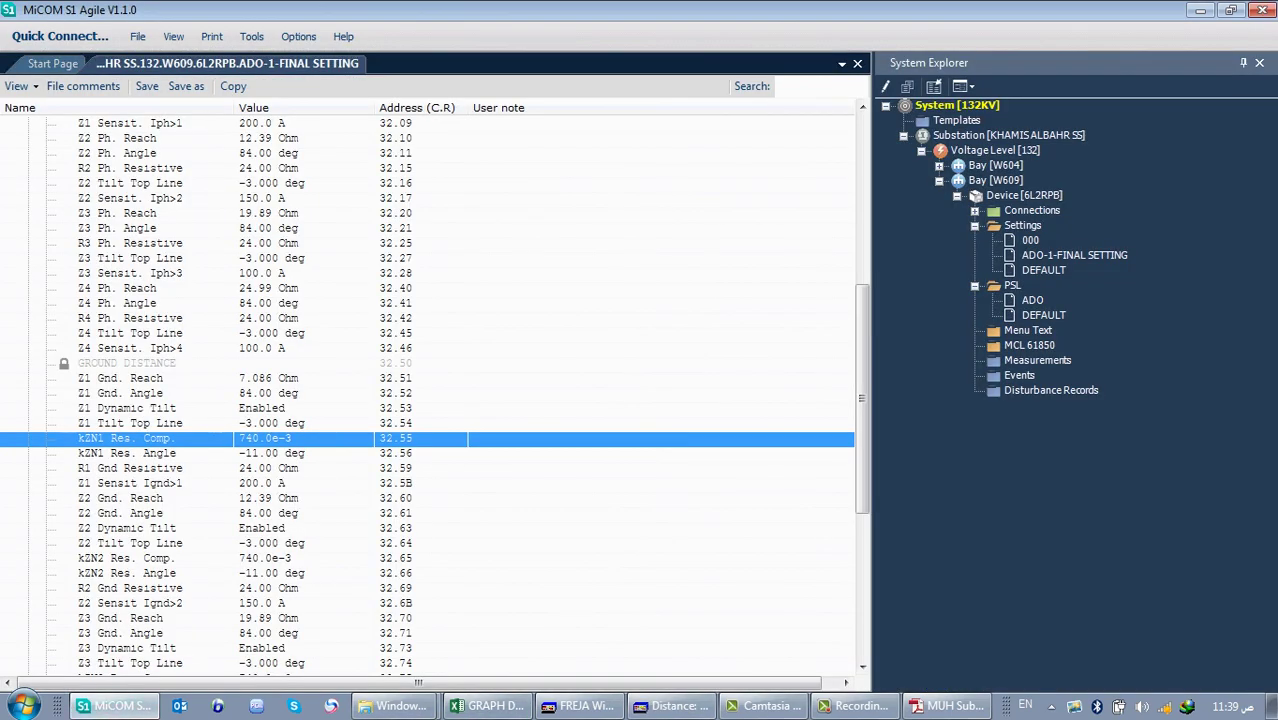
{"action": "left_click", "coordinate": [672, 706]}
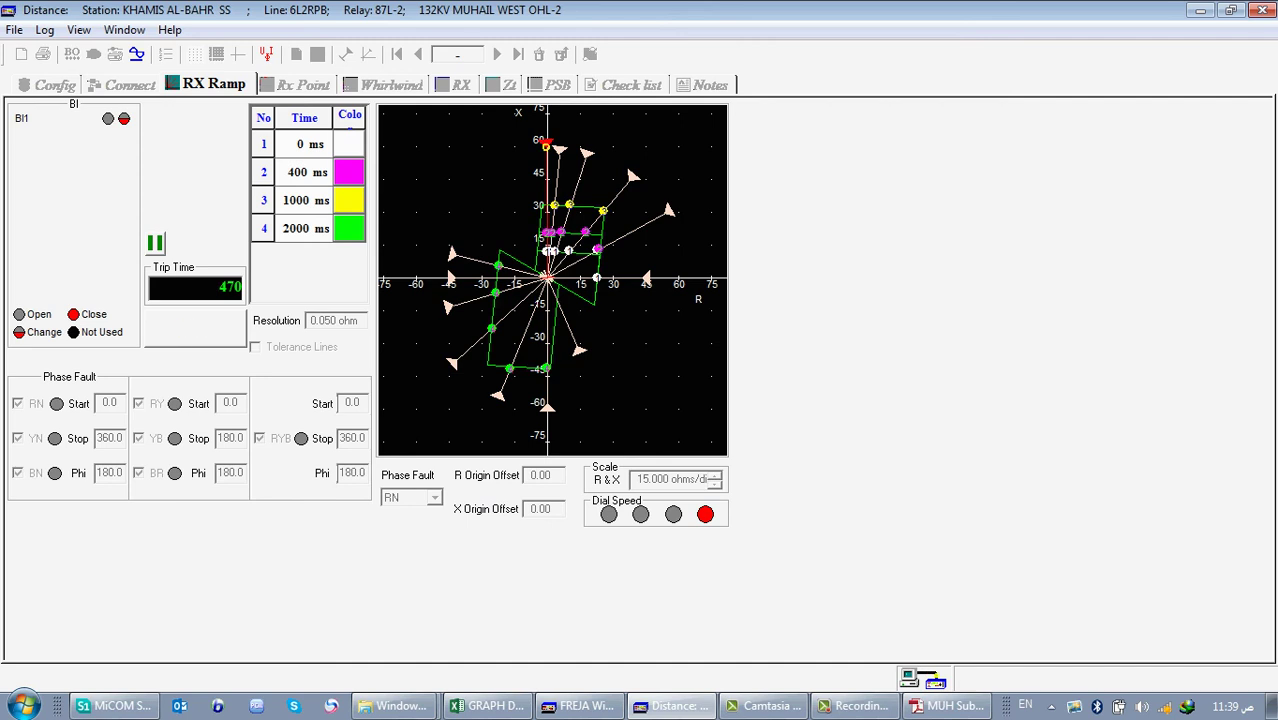
{"action": "left_click", "coordinate": [855, 706]}
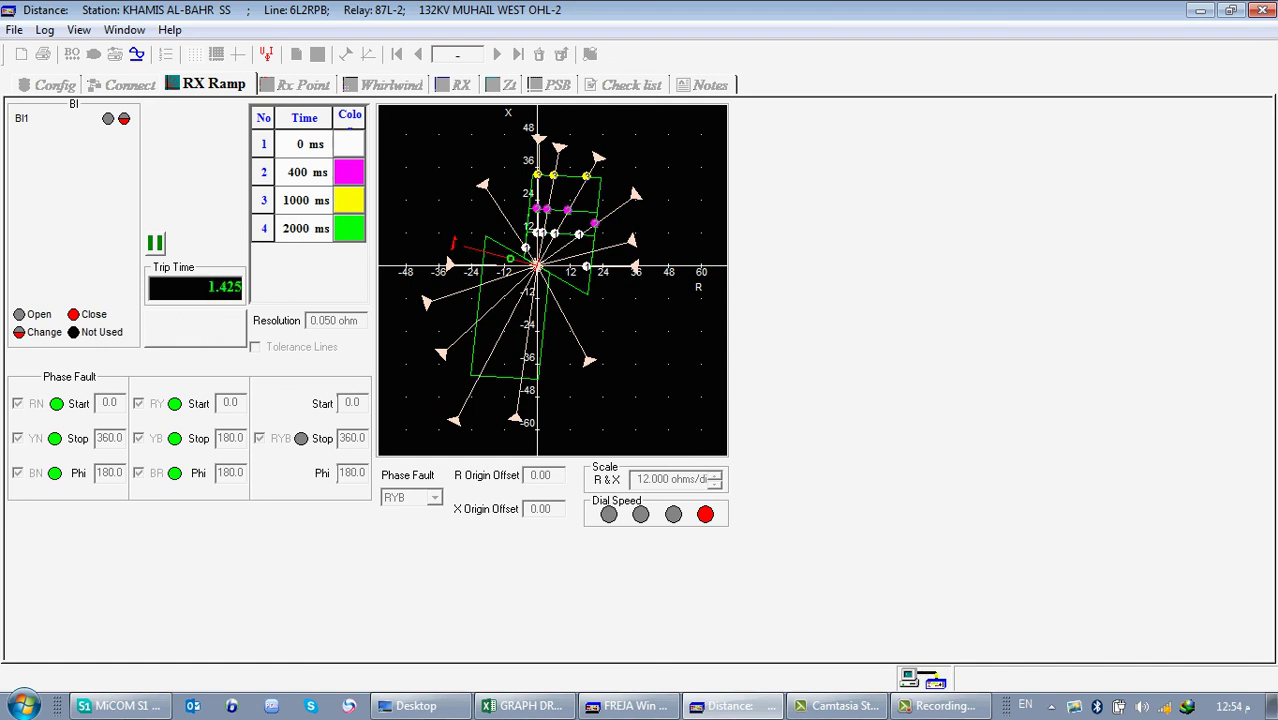
{"action": "left_click", "coordinate": [950, 707]}
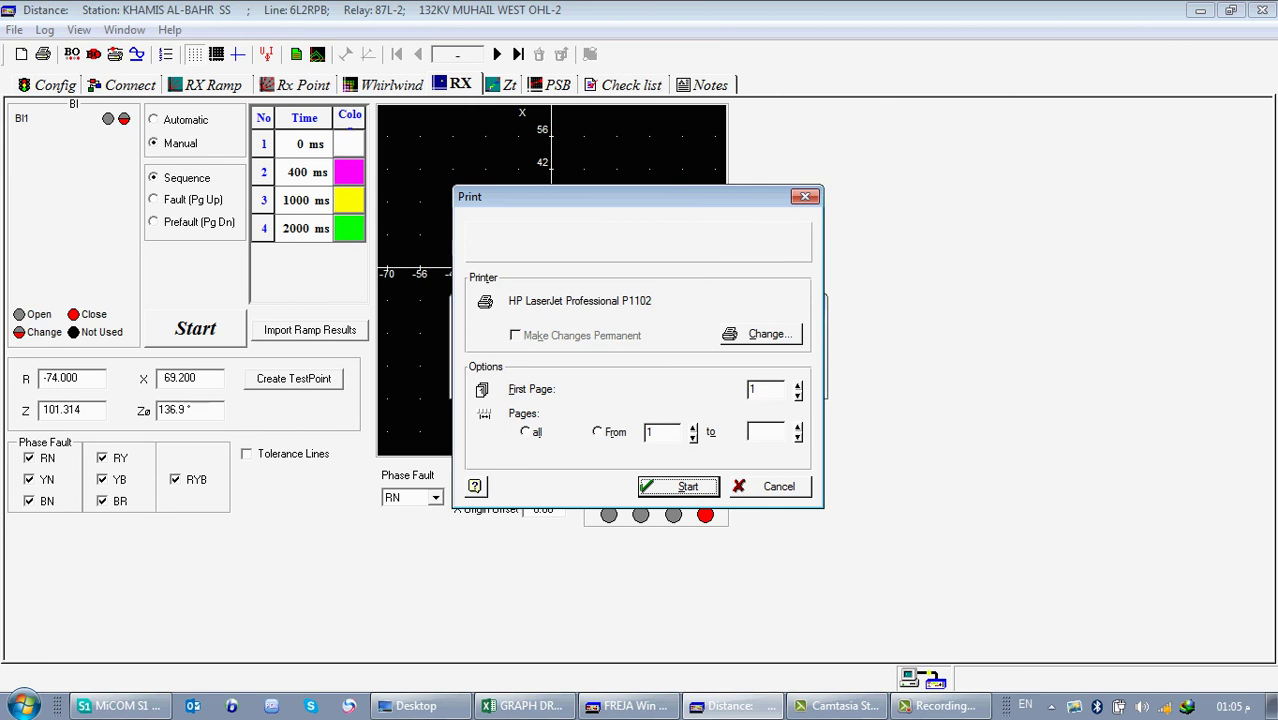
- Print the Distance.lst report with PDF24 PDF chosen as the page-independent printer
{"action": "key", "text": "Return"}
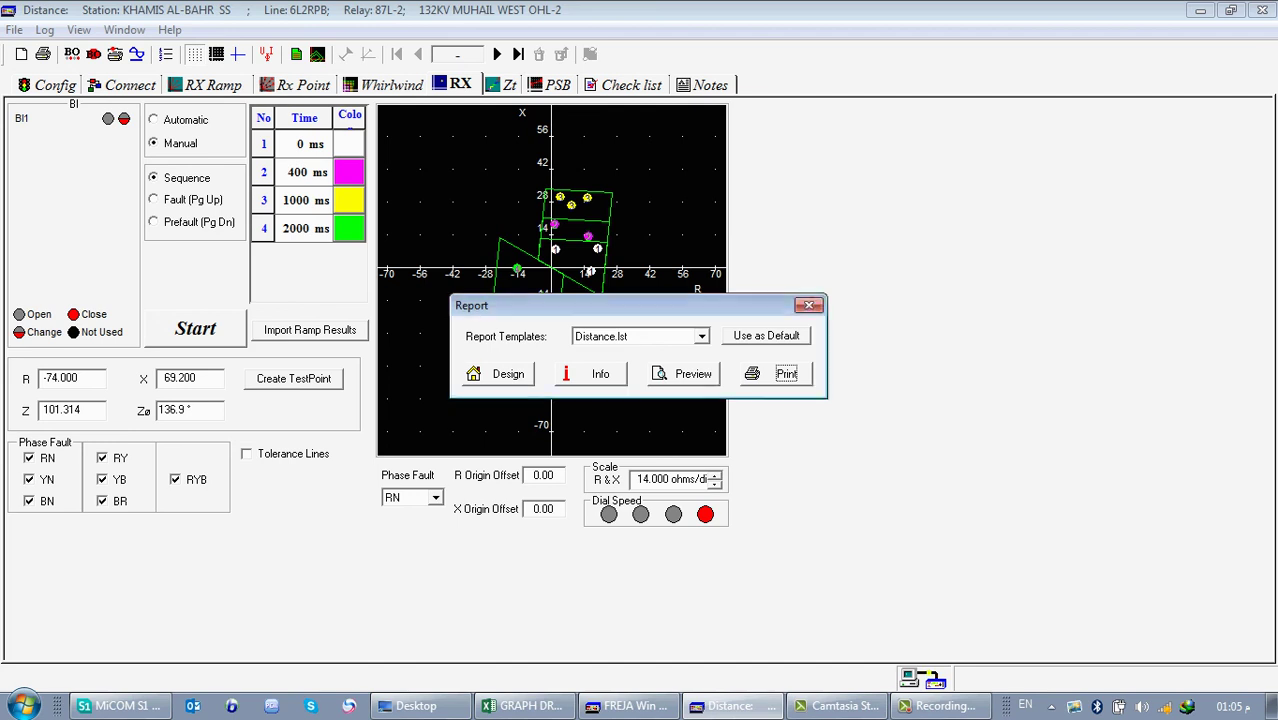
{"action": "left_click", "coordinate": [944, 706]}
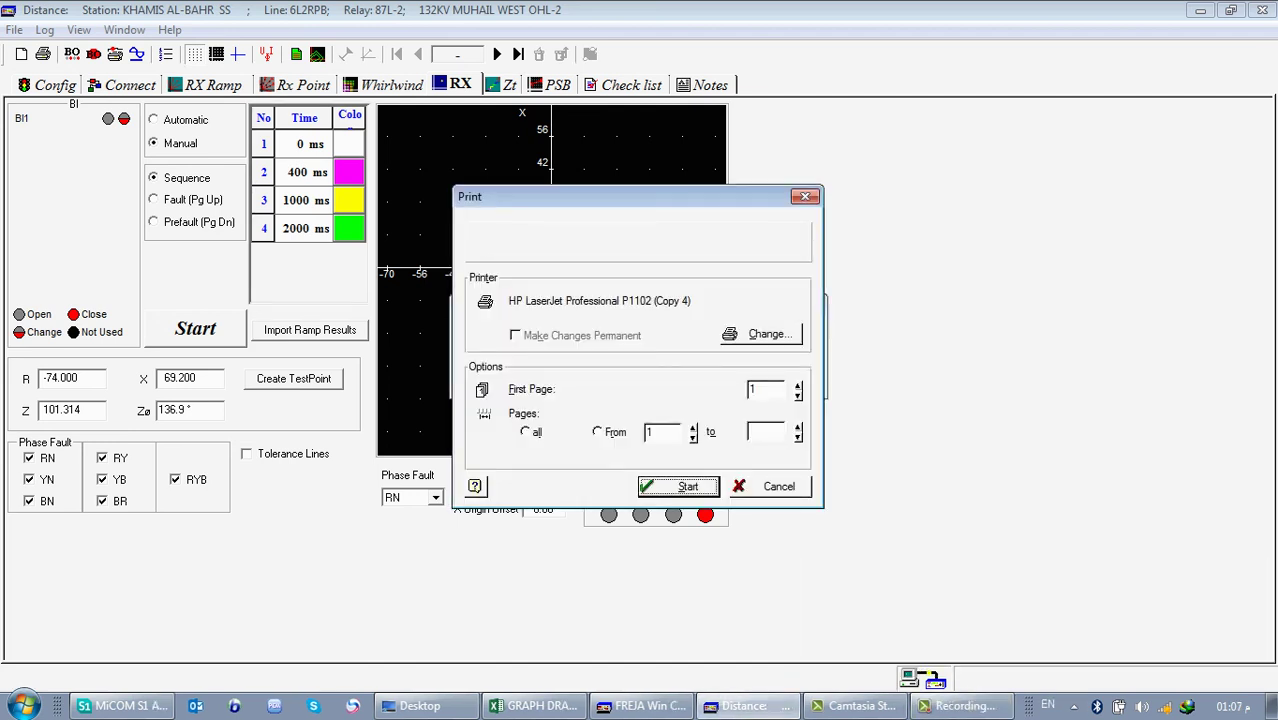
{"action": "left_click", "coordinate": [762, 335]}
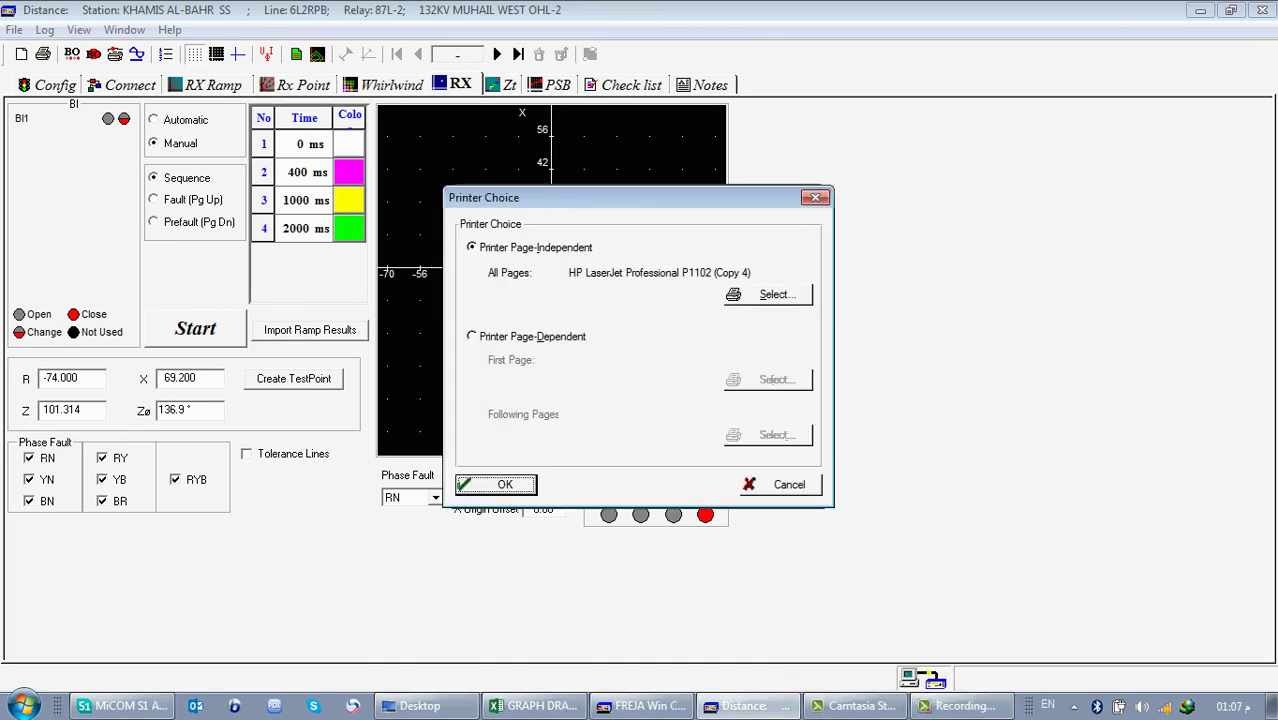
{"action": "left_click", "coordinate": [769, 295]}
{"action": "left_click", "coordinate": [712, 259]}
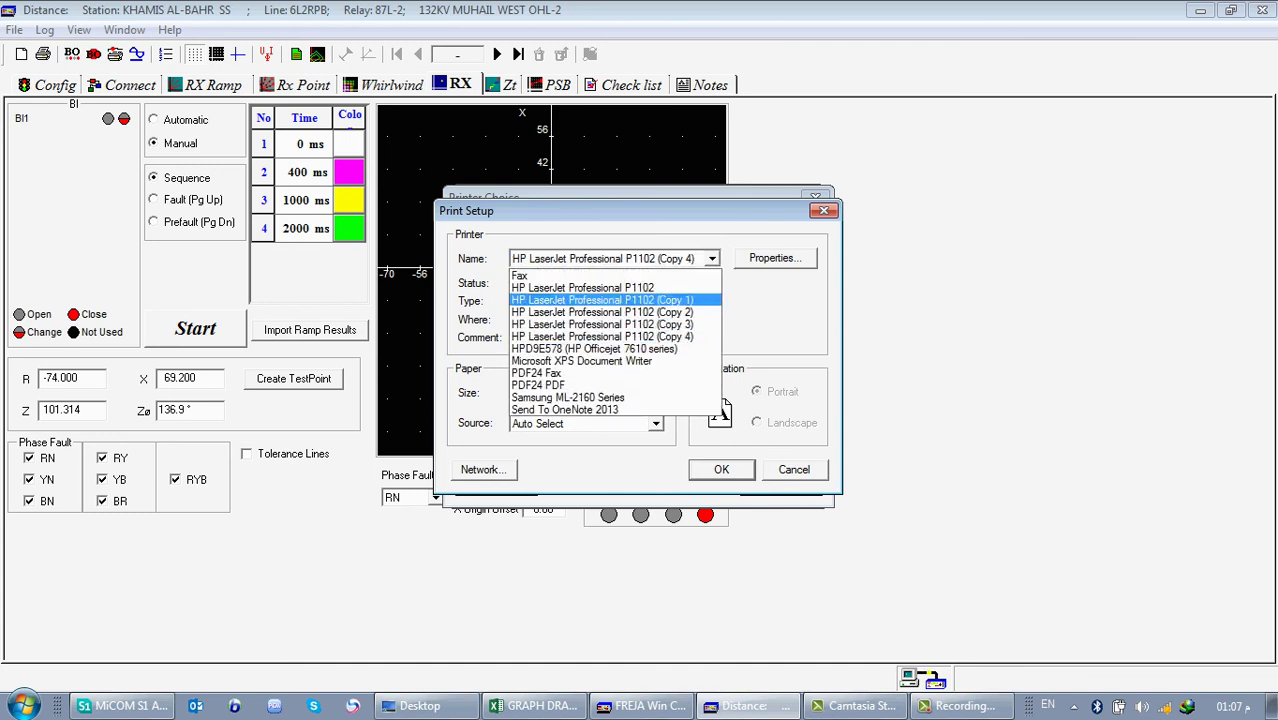
{"action": "left_click", "coordinate": [600, 384]}
{"action": "key", "text": "Return"}
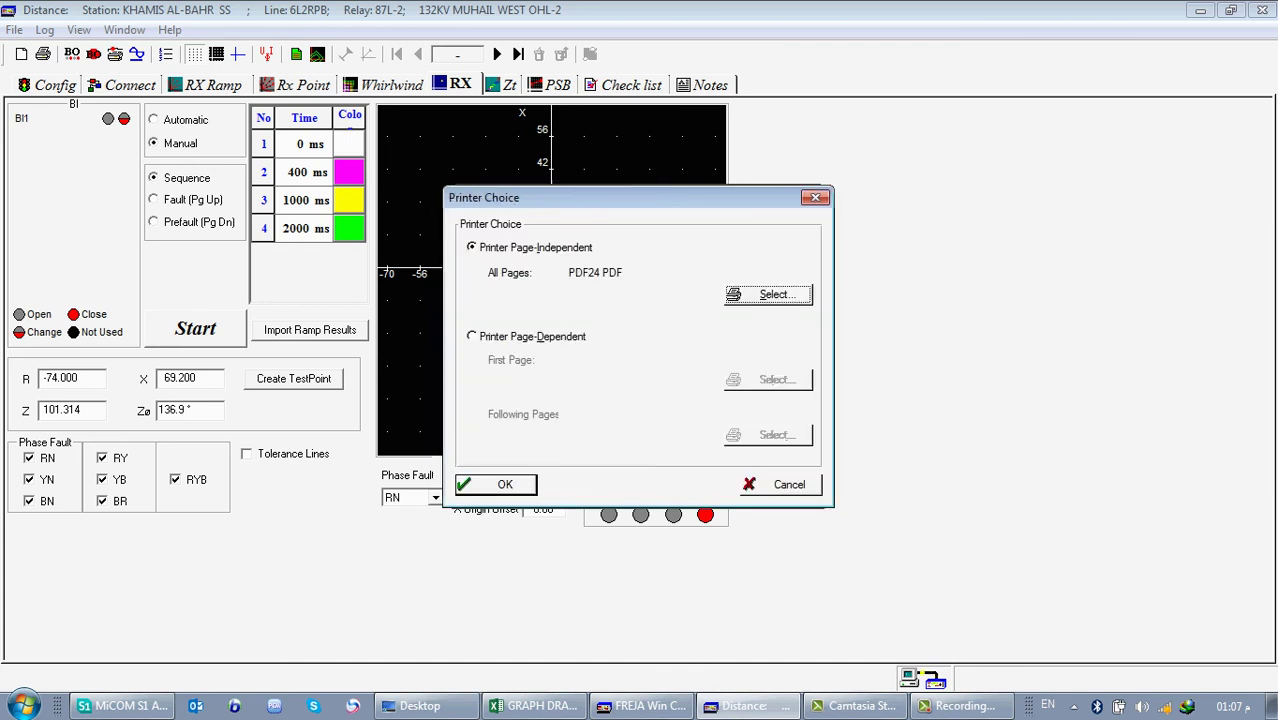
{"action": "key", "text": "Return"}
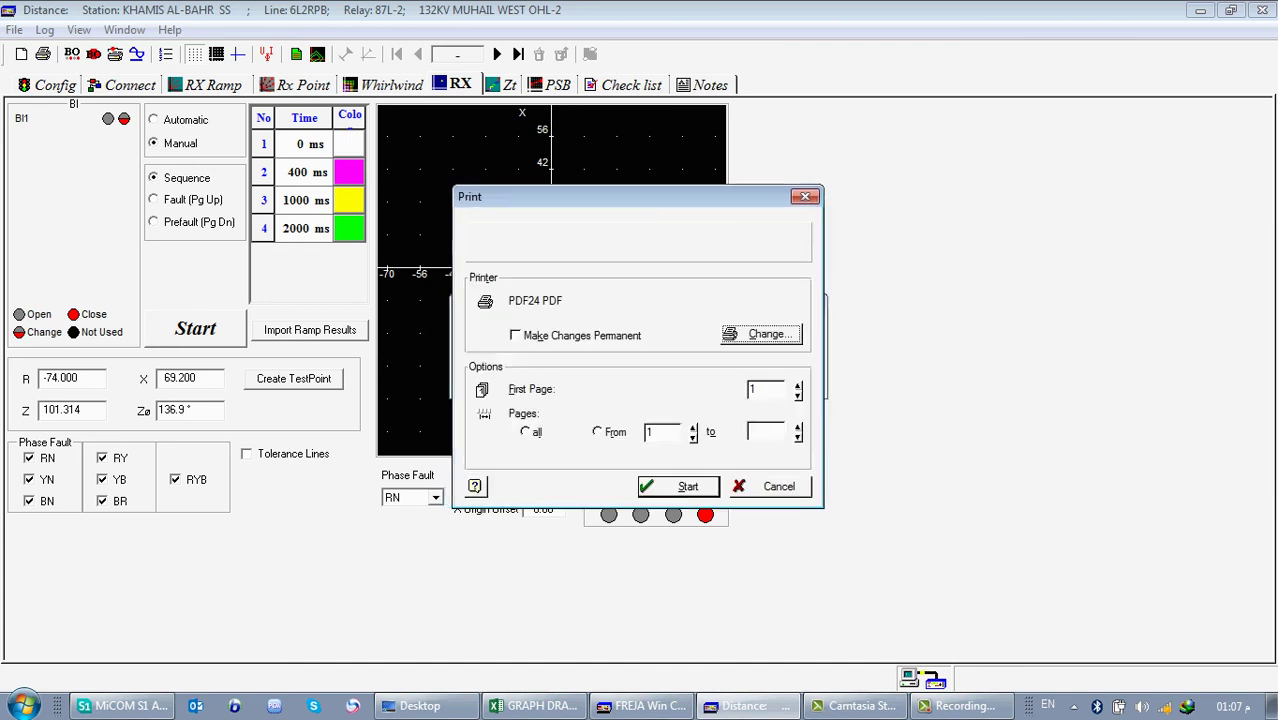
{"action": "key", "text": "Return"}
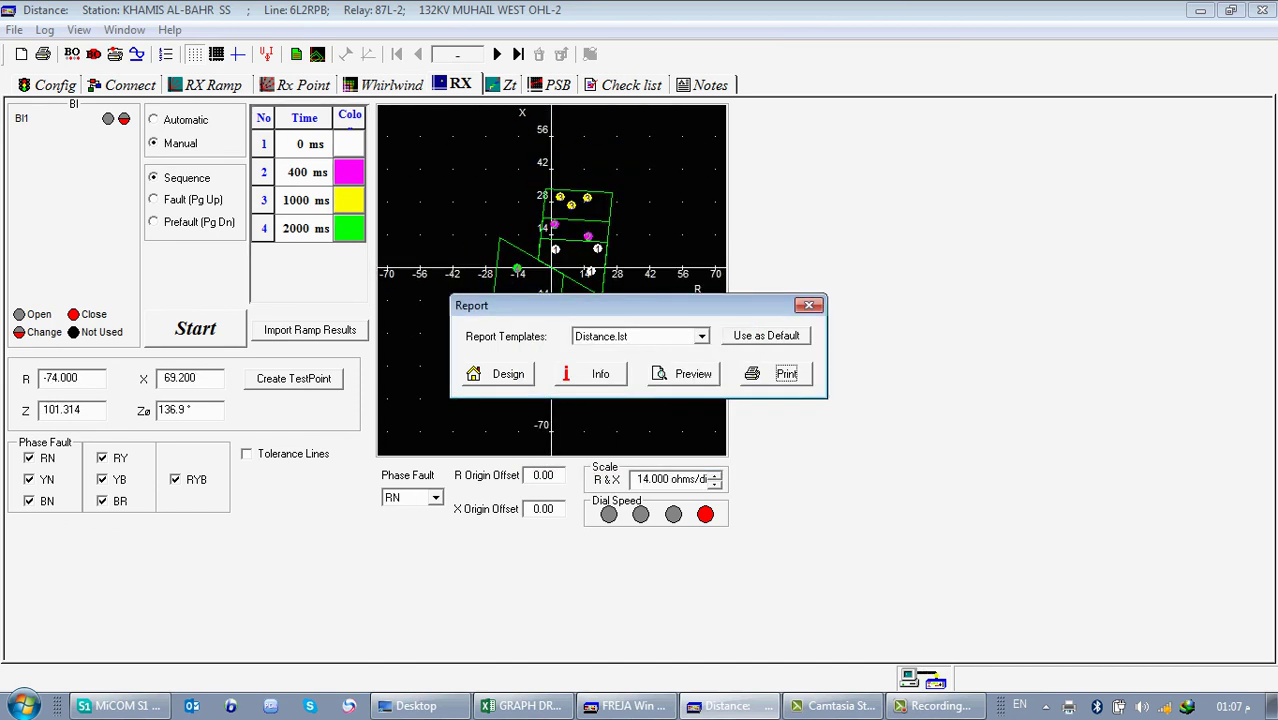
- Save the report as ZONE TIME AND REACH TEST 87L-2 6L2RPB in the P546 TEST PDF FILE folder and skim its summary
{"action": "left_click", "coordinate": [545, 288]}
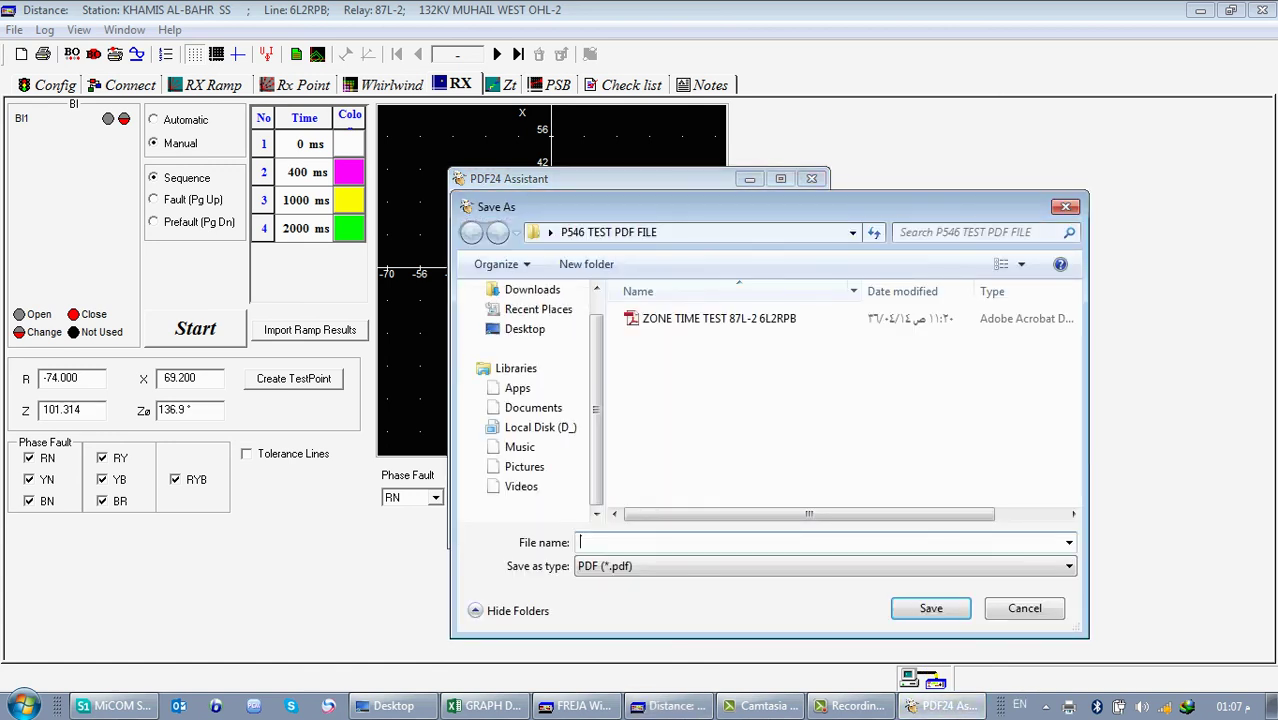
{"action": "left_click", "coordinate": [719, 319]}
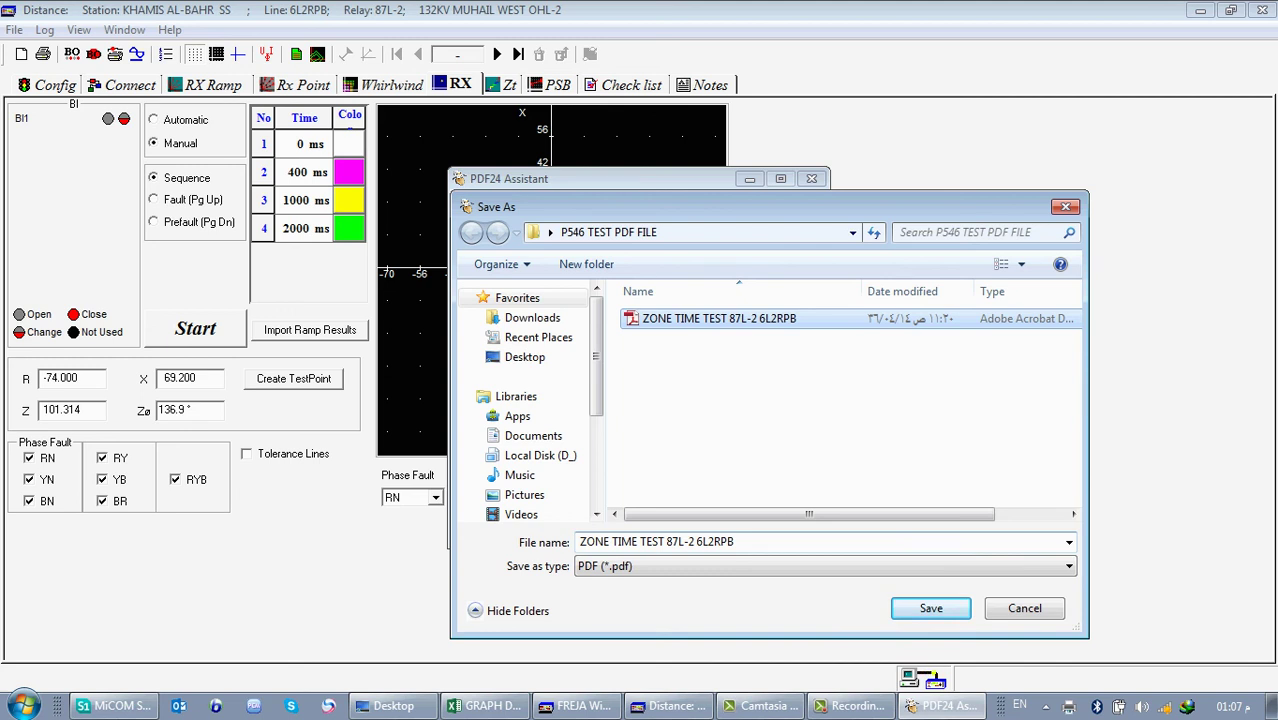
{"action": "left_click", "coordinate": [640, 542]}
{"action": "left_click", "coordinate": [640, 542]}
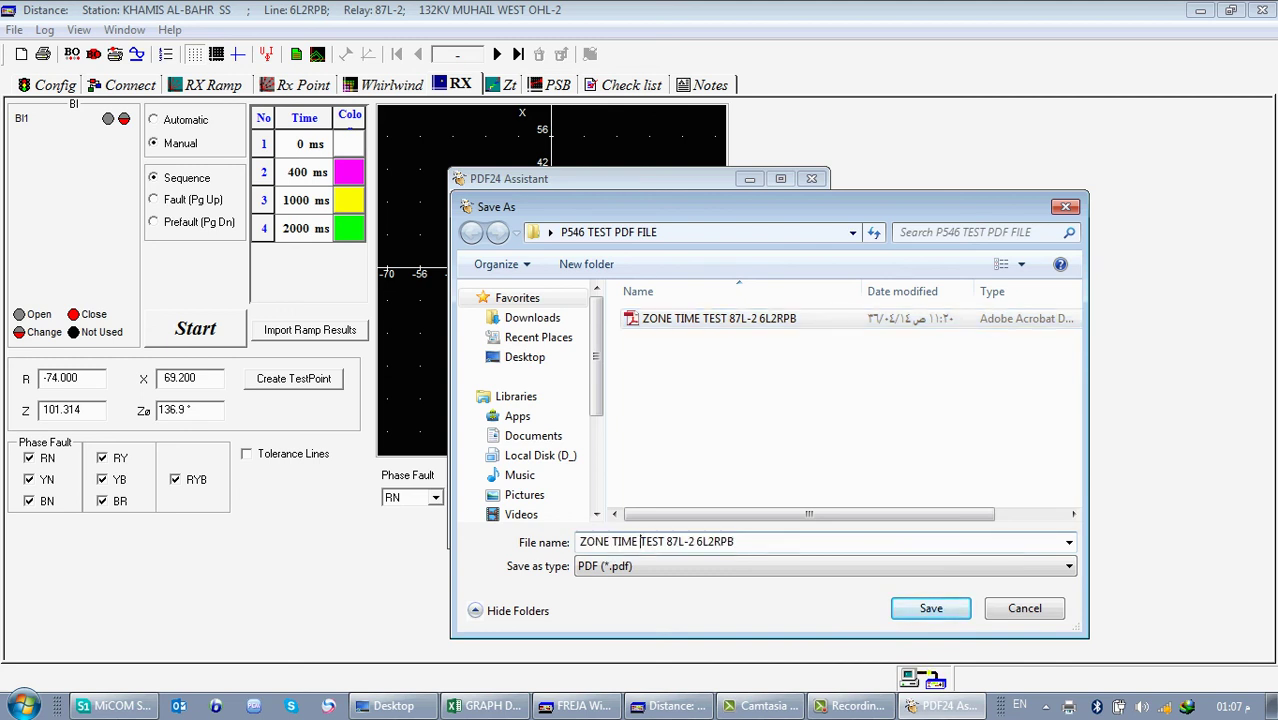
{"action": "type", "text": "AND RE"}
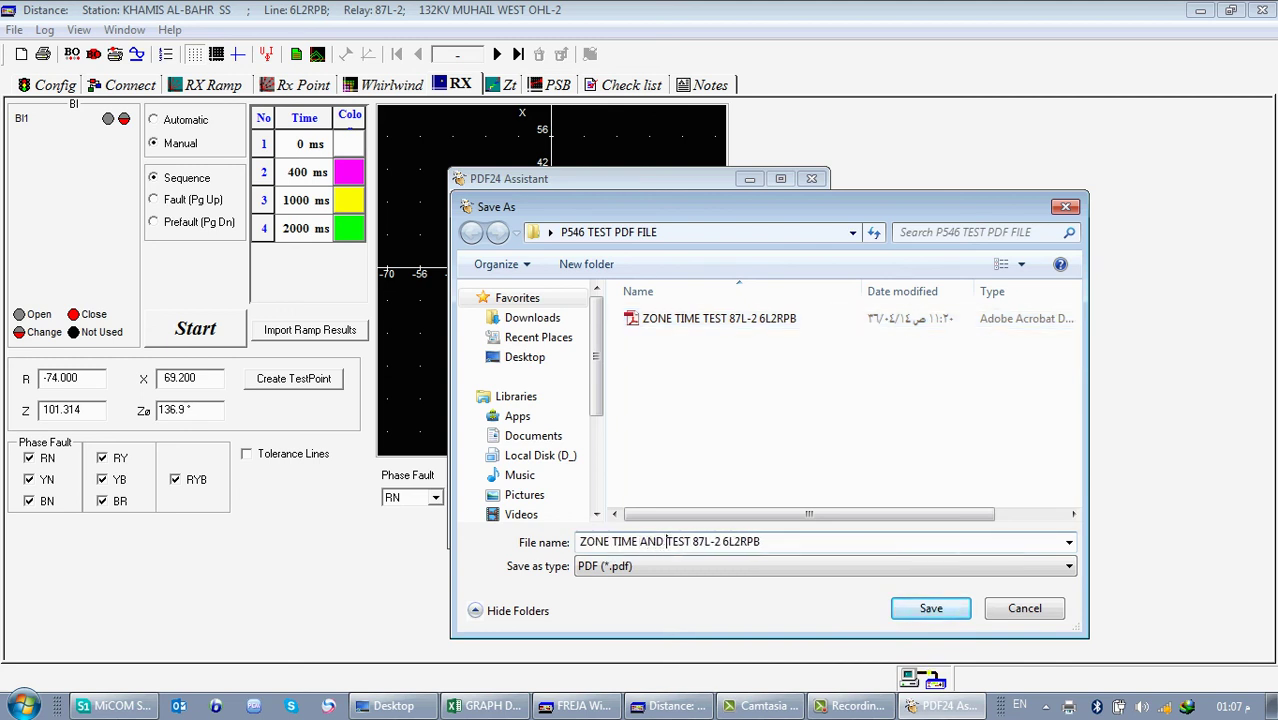
{"action": "type", "text": "ACH"}
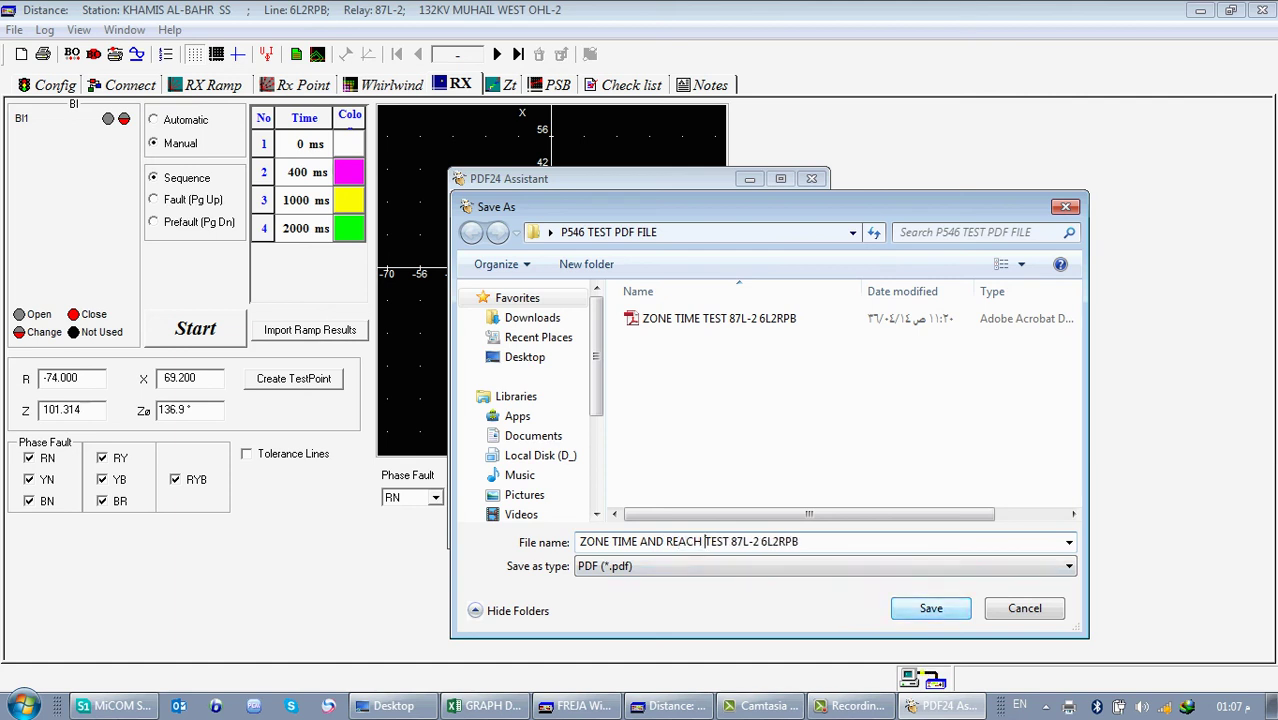
{"action": "key", "text": "Return"}
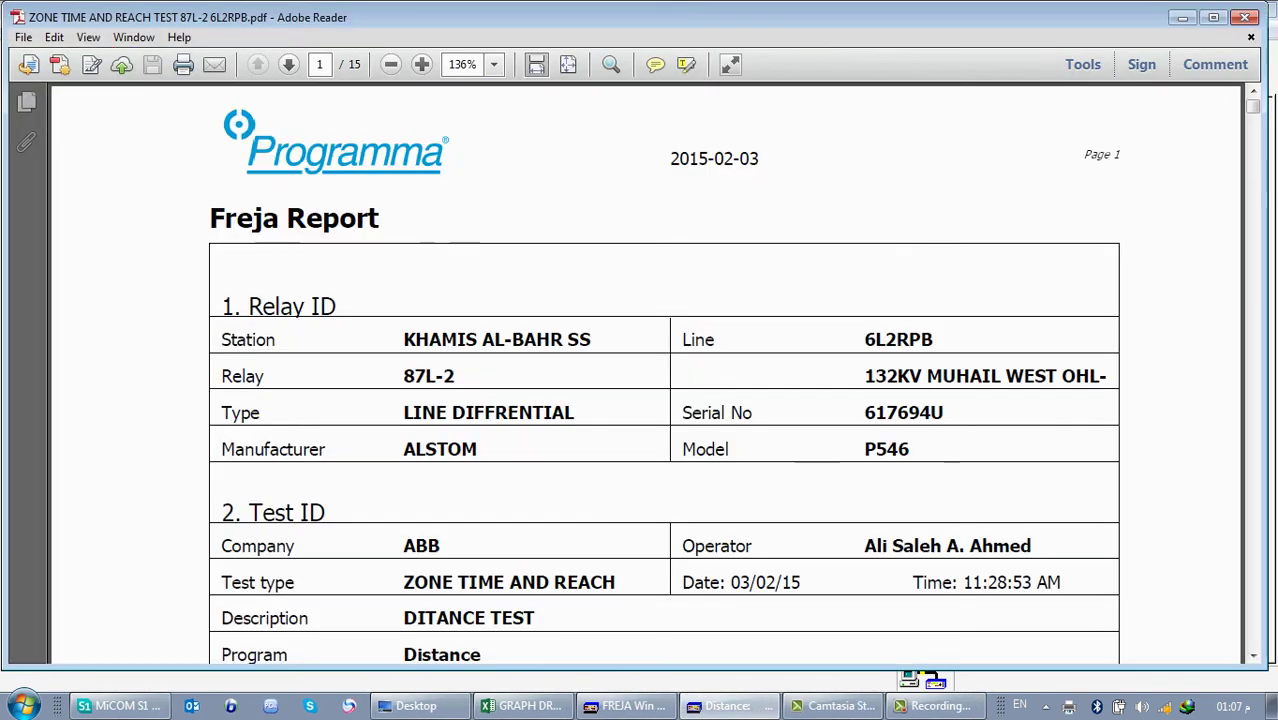
{"action": "scroll", "coordinate": [645, 375], "scroll_direction": "down", "scroll_amount": 15}
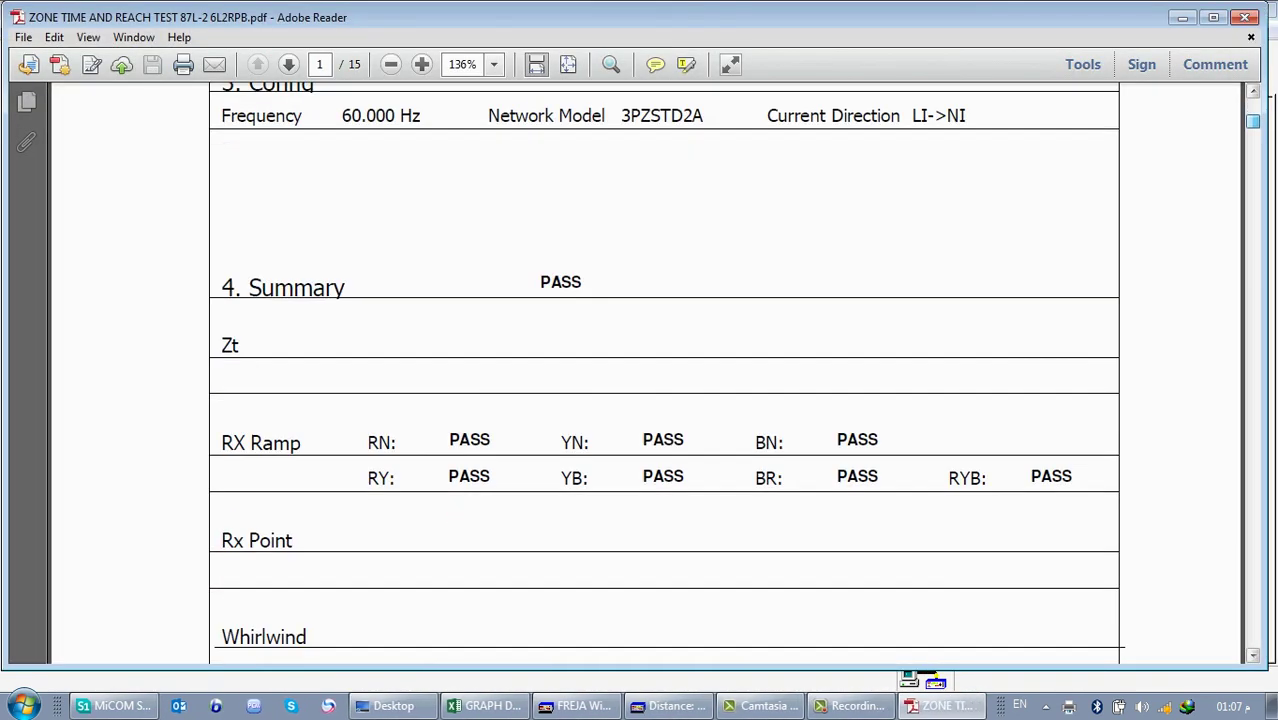
{"action": "left_click", "coordinate": [1245, 17]}
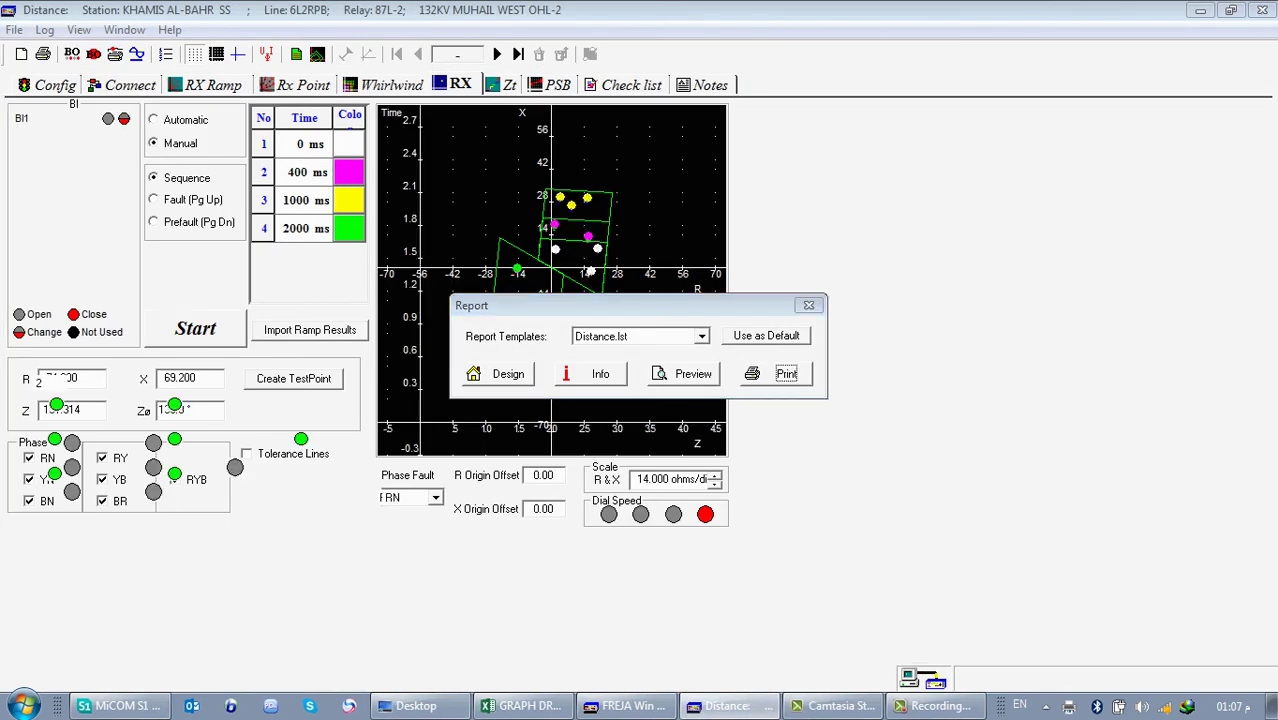
- Save the test results with their report information to ZONE TIME AND REACH in the MICOM P546 6L2RPB folder
{"action": "key", "text": "Return"}
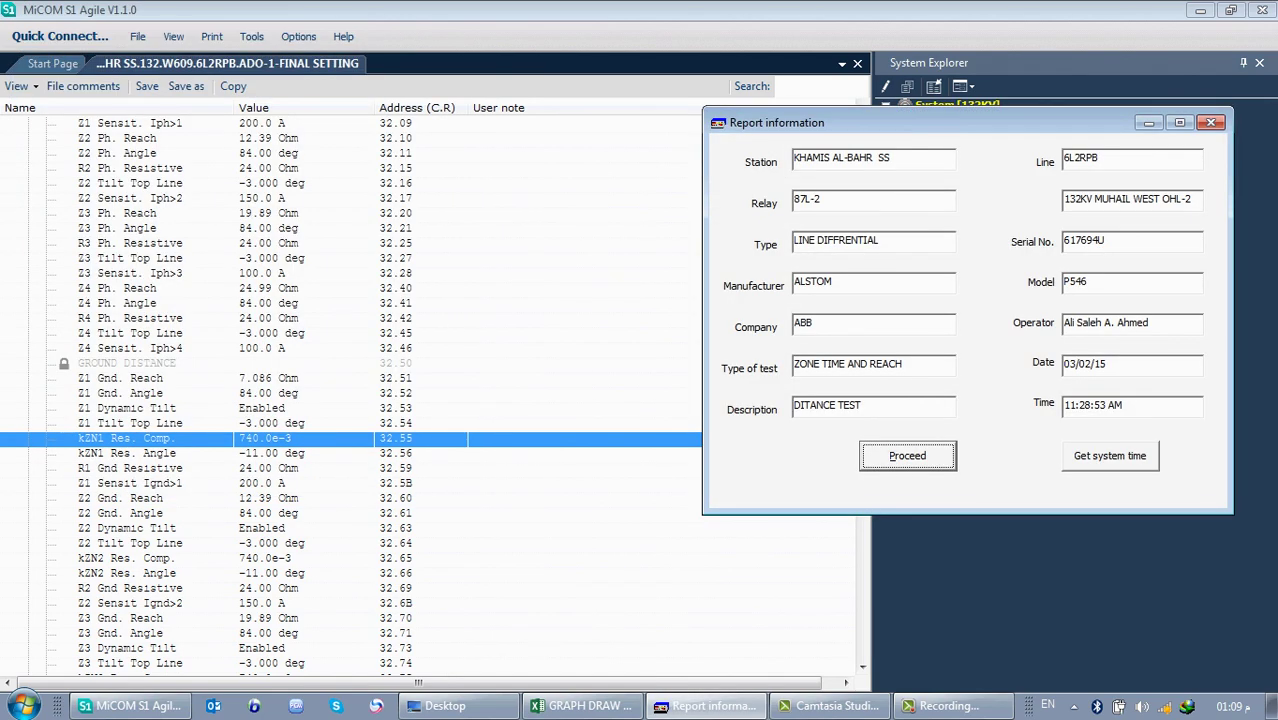
{"action": "key", "text": "Return"}
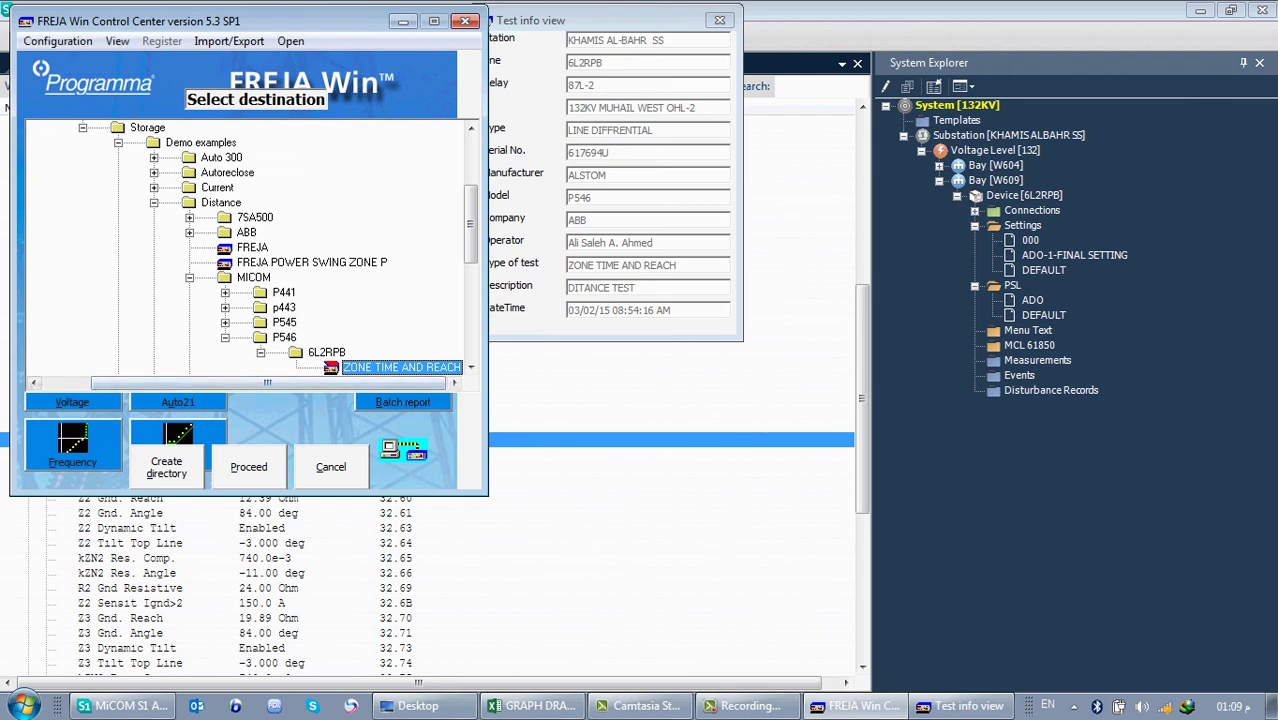
{"action": "left_click", "coordinate": [327, 353]}
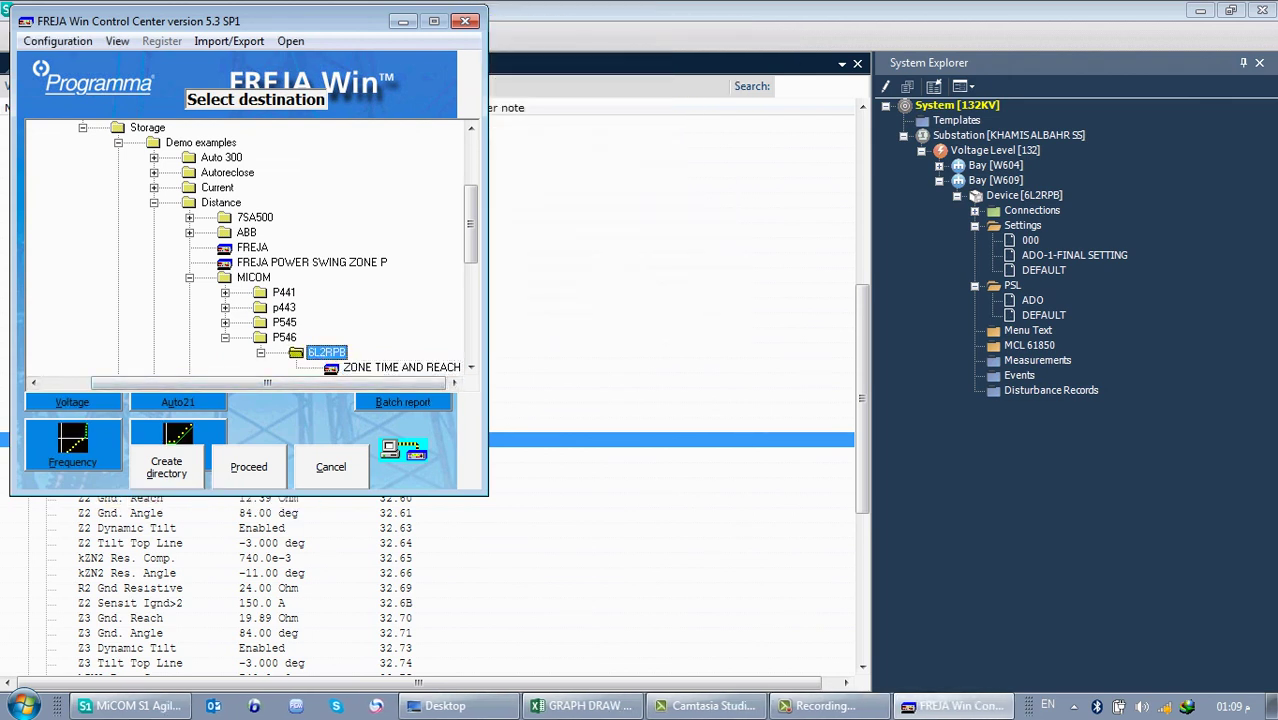
{"action": "left_click", "coordinate": [400, 367]}
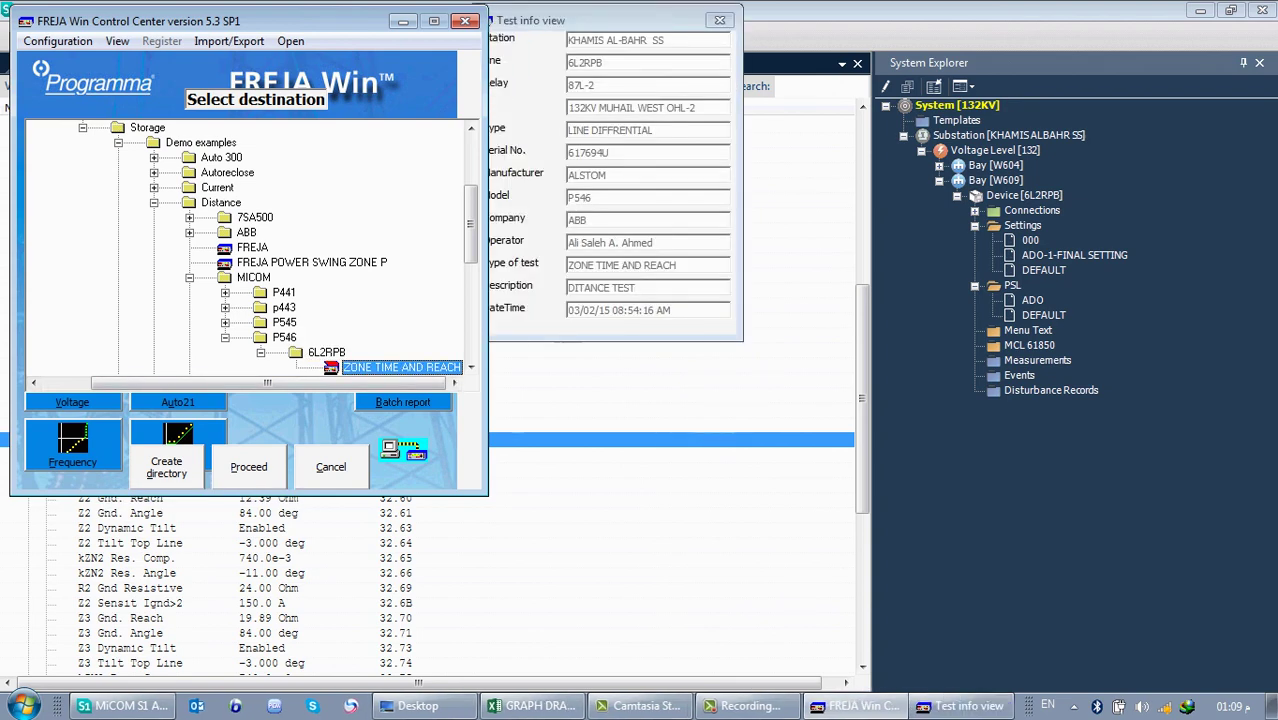
{"action": "left_click", "coordinate": [249, 467]}
{"action": "left_click", "coordinate": [614, 411]}
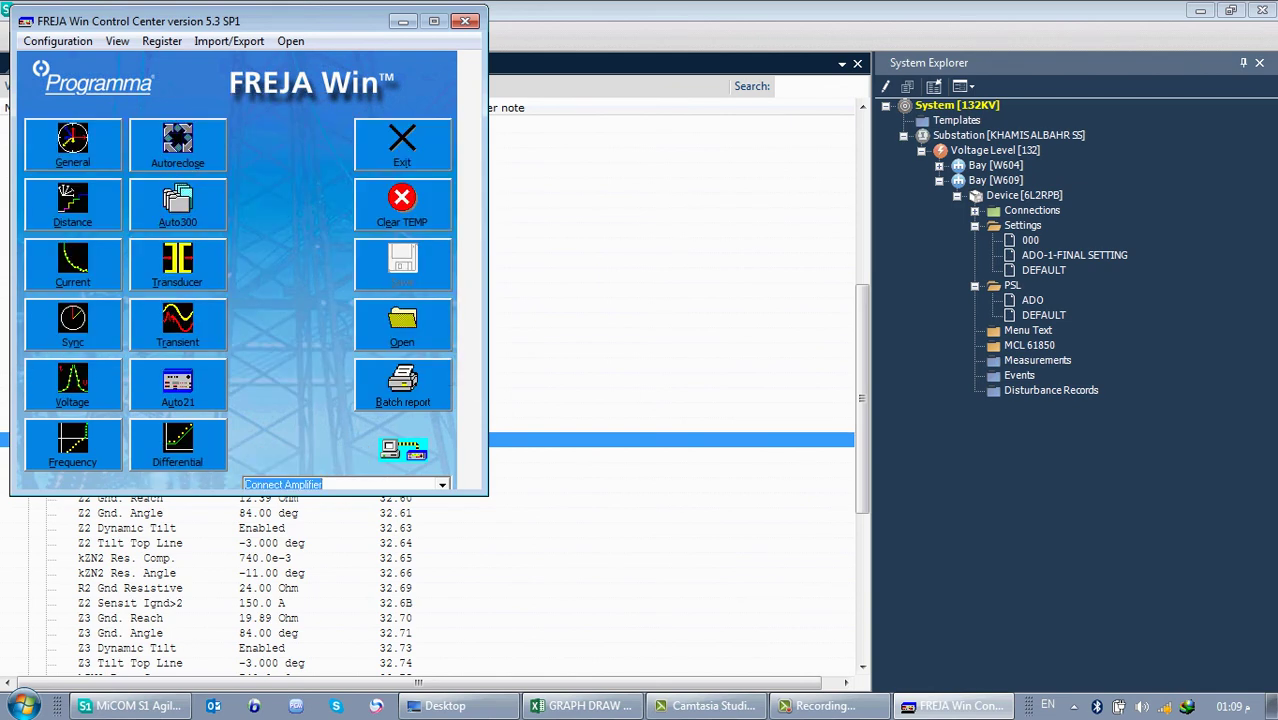
- Reopen the Distance program with the existing report information and clear the latest test results, ending on the RX test points
{"action": "left_click", "coordinate": [73, 205]}
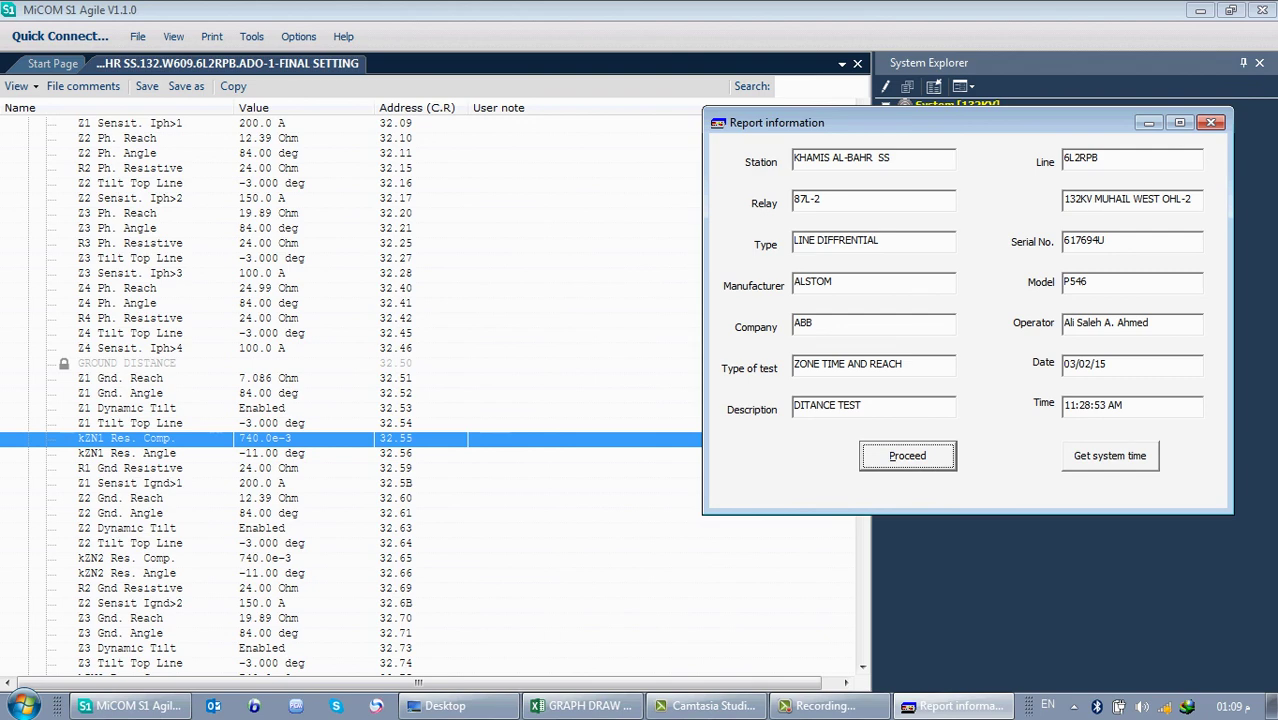
{"action": "key", "text": "Return"}
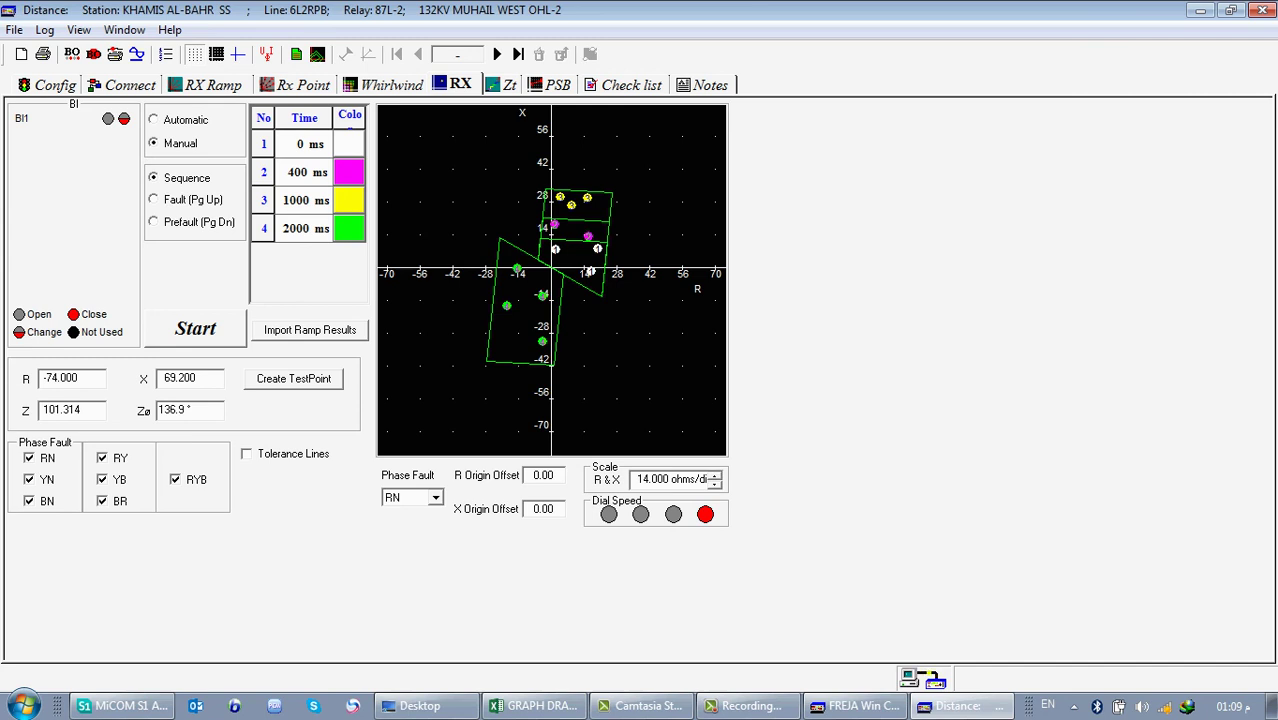
{"action": "left_click", "coordinate": [53, 85]}
{"action": "left_click", "coordinate": [21, 55]}
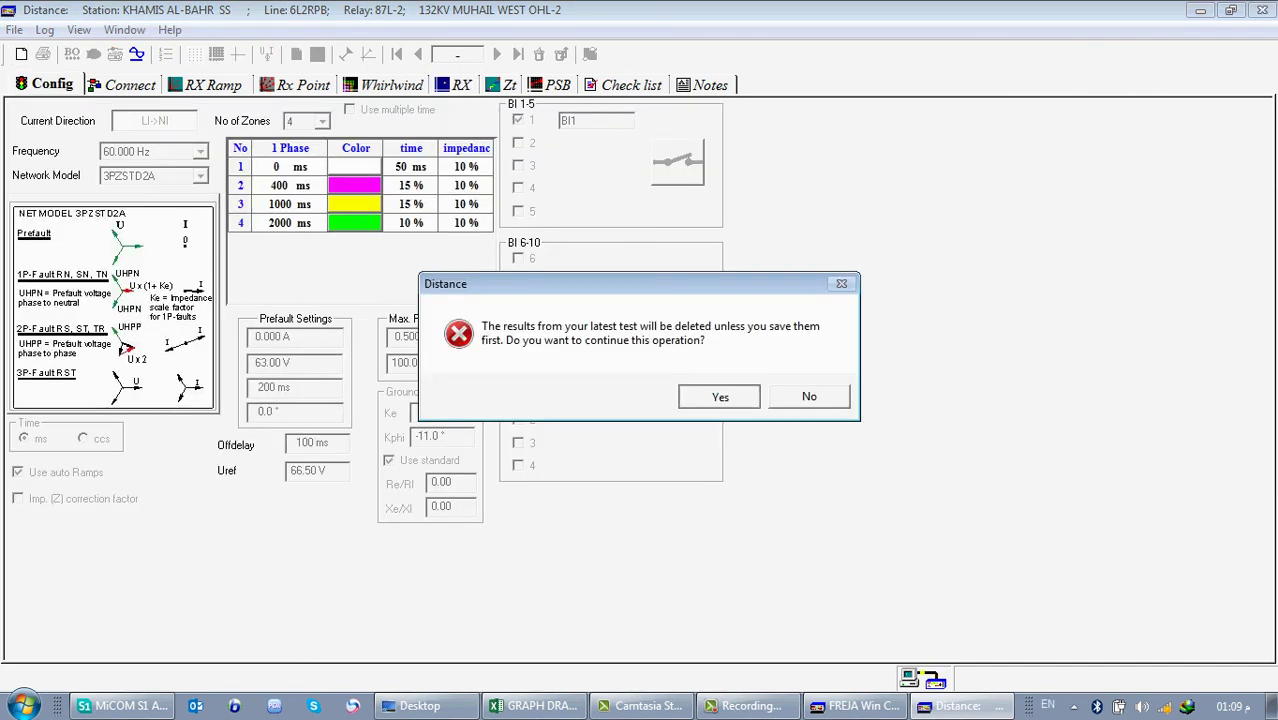
{"action": "left_click", "coordinate": [719, 397]}
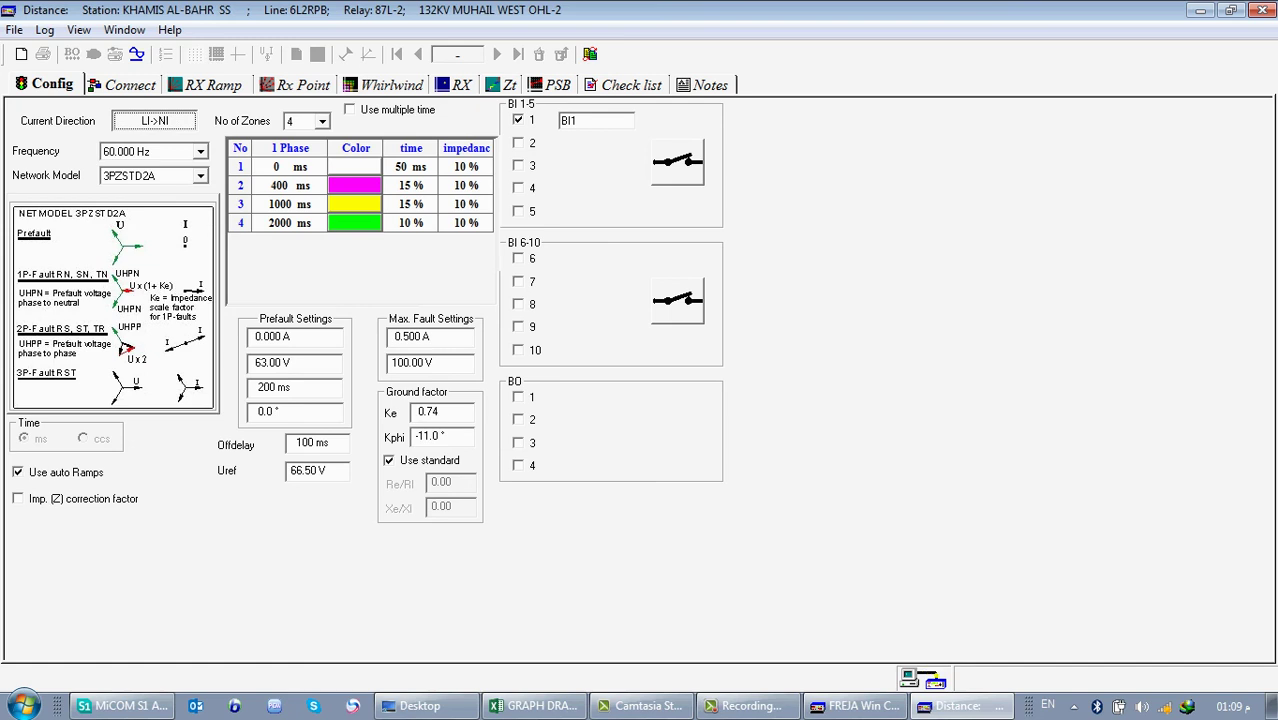
{"action": "left_click", "coordinate": [460, 85]}
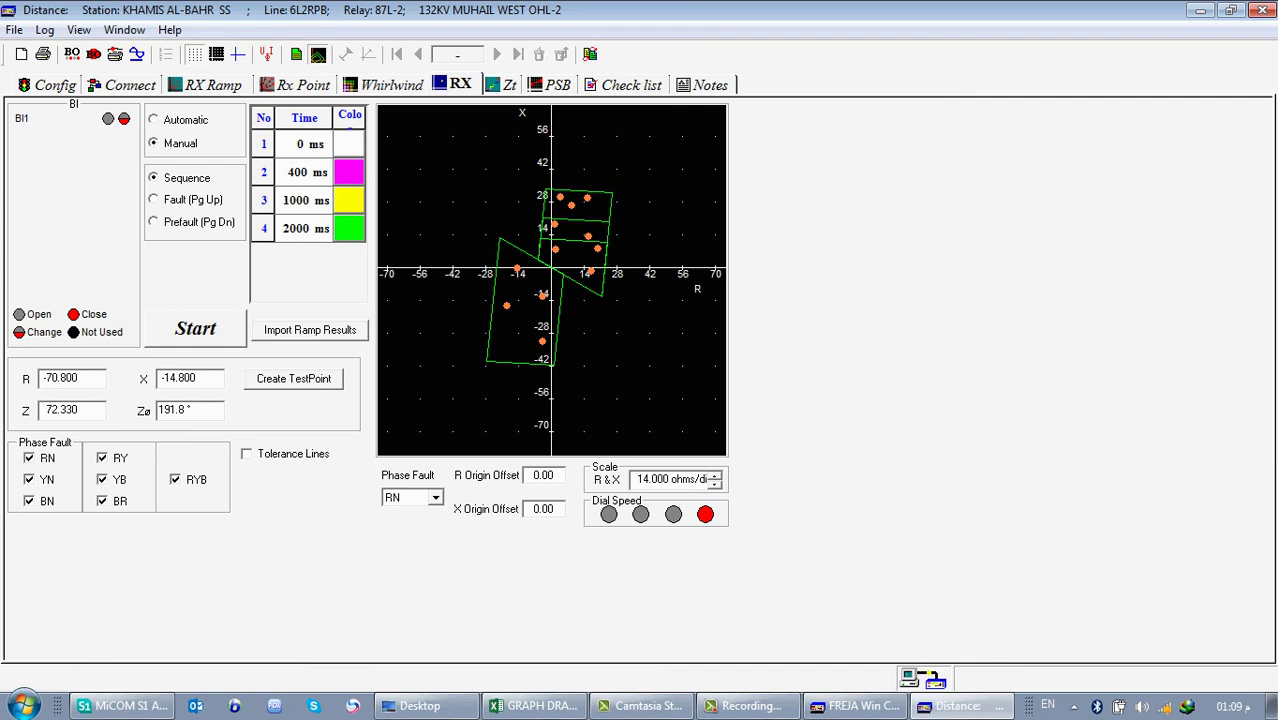
- Open the RX reference graph in the Reference Graph Editor, set its scale to 15, and shift the origin to show all zones
{"action": "left_click", "coordinate": [318, 55]}
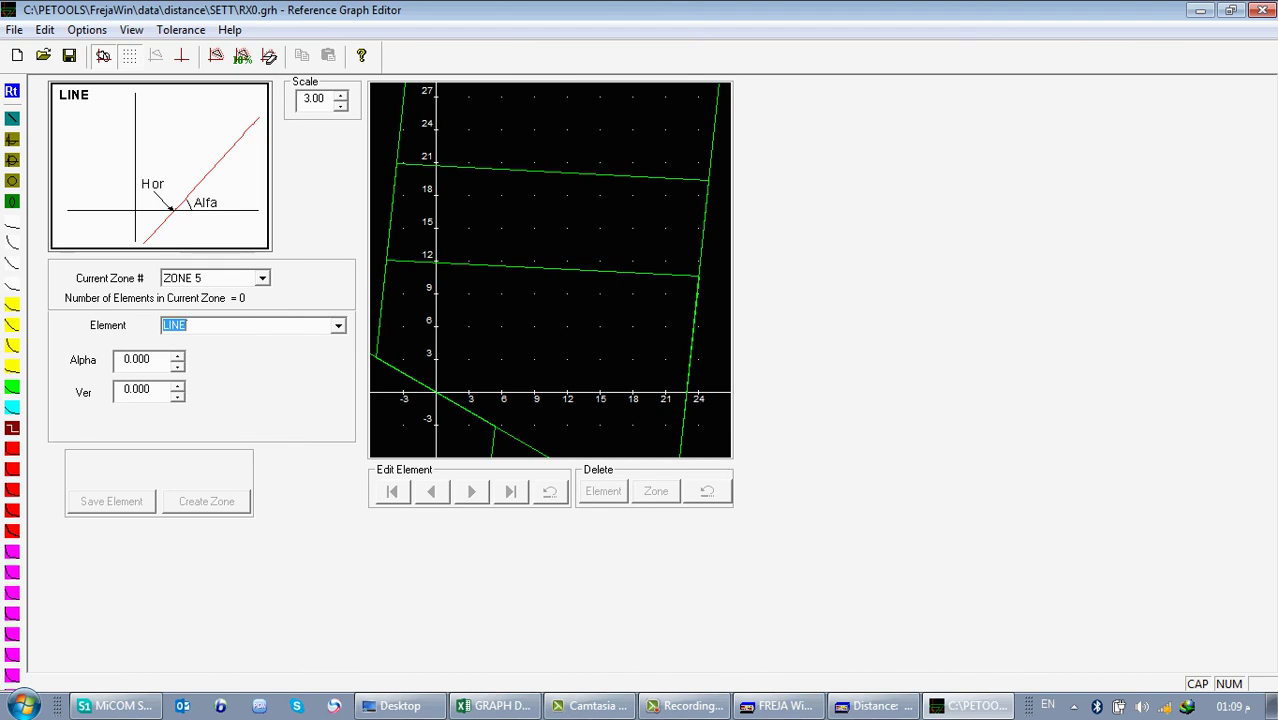
{"action": "double_click", "coordinate": [322, 99]}
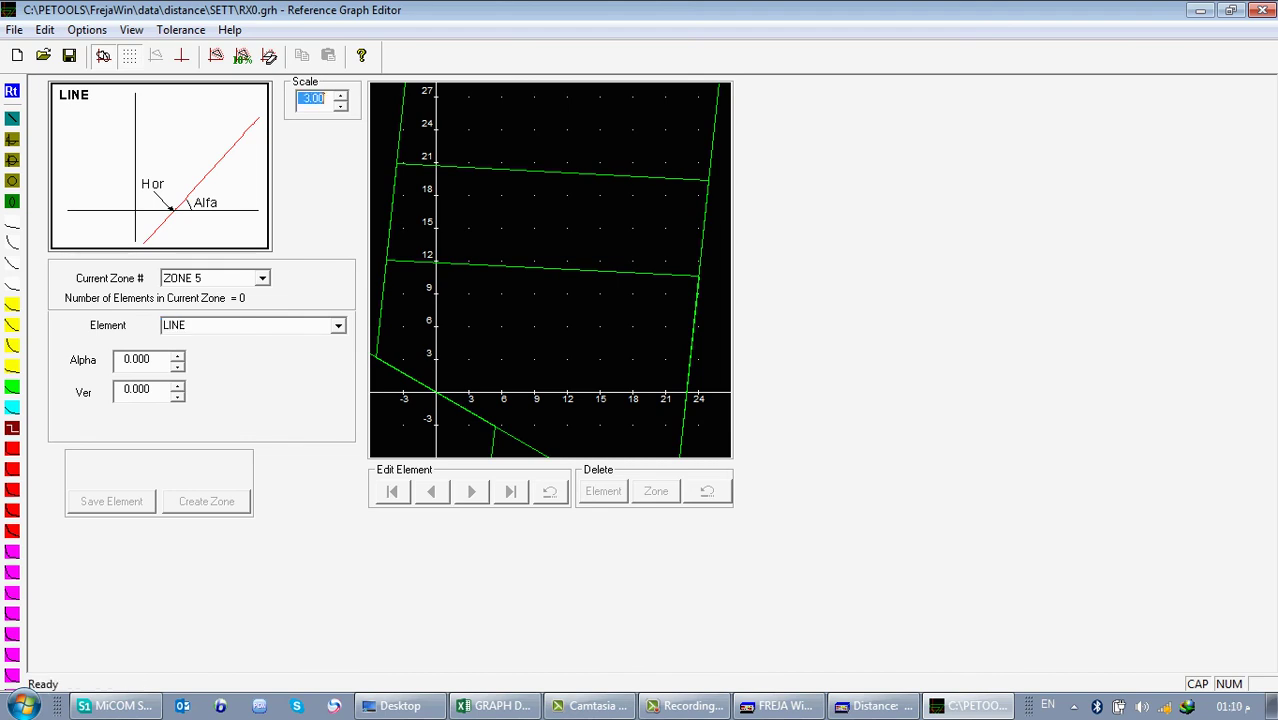
{"action": "type", "text": "15"}
{"action": "key", "text": "Tab"}
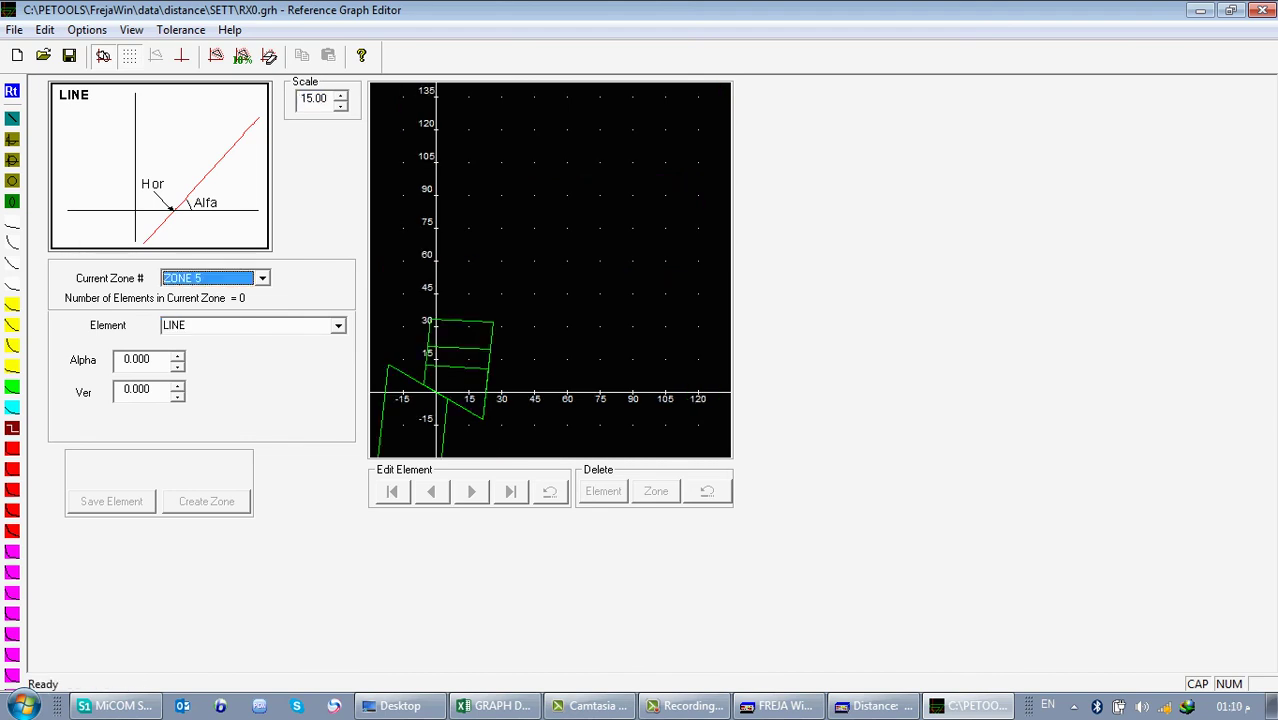
{"action": "left_click", "coordinate": [182, 56]}
{"action": "left_click_drag", "start_coordinate": [436, 392], "coordinate": [473, 330]}
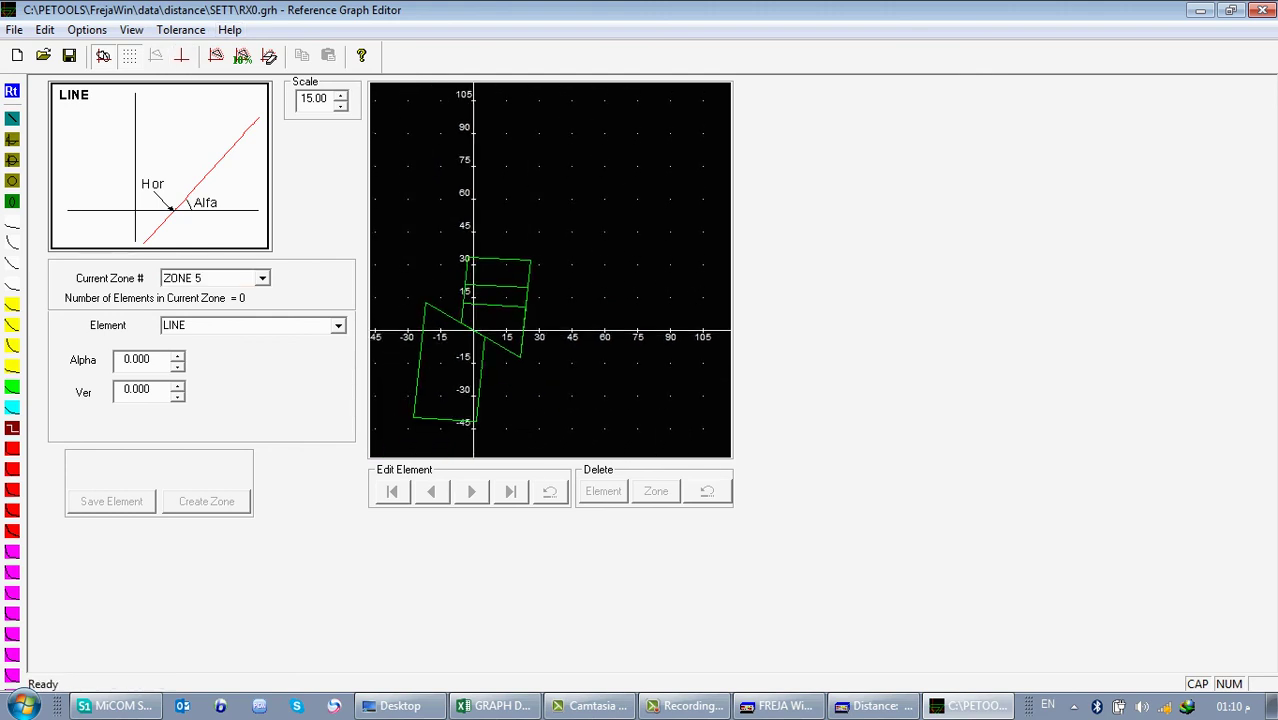
- Start a new blank reference graph with ZONE 1 as the current zone
{"action": "left_click", "coordinate": [17, 56]}
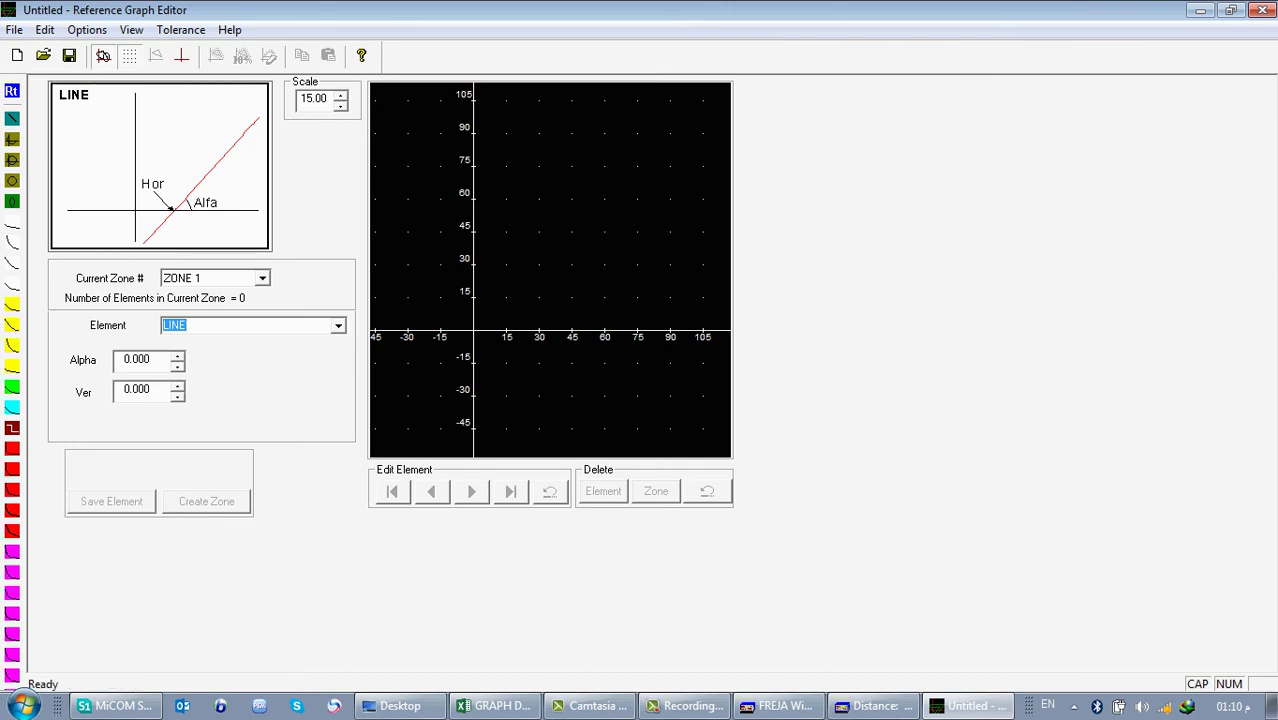
{"action": "left_click", "coordinate": [263, 279]}
{"action": "left_click", "coordinate": [263, 279]}
{"action": "left_click", "coordinate": [263, 279]}
{"action": "left_click", "coordinate": [263, 279]}
{"action": "left_click", "coordinate": [263, 279]}
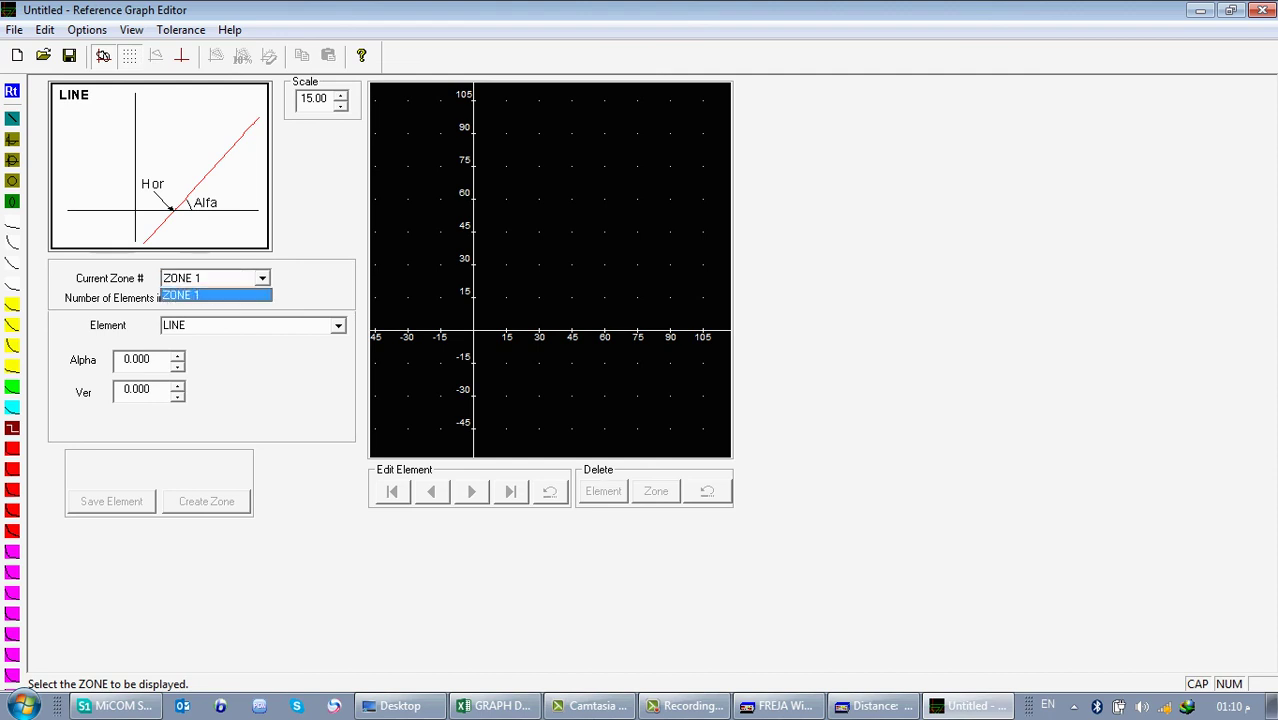
{"action": "left_click", "coordinate": [263, 279]}
{"action": "left_click", "coordinate": [263, 279]}
{"action": "left_click", "coordinate": [263, 279]}
{"action": "left_click", "coordinate": [263, 279]}
{"action": "left_click", "coordinate": [263, 279]}
{"action": "left_click", "coordinate": [263, 279]}
{"action": "left_click", "coordinate": [263, 279]}
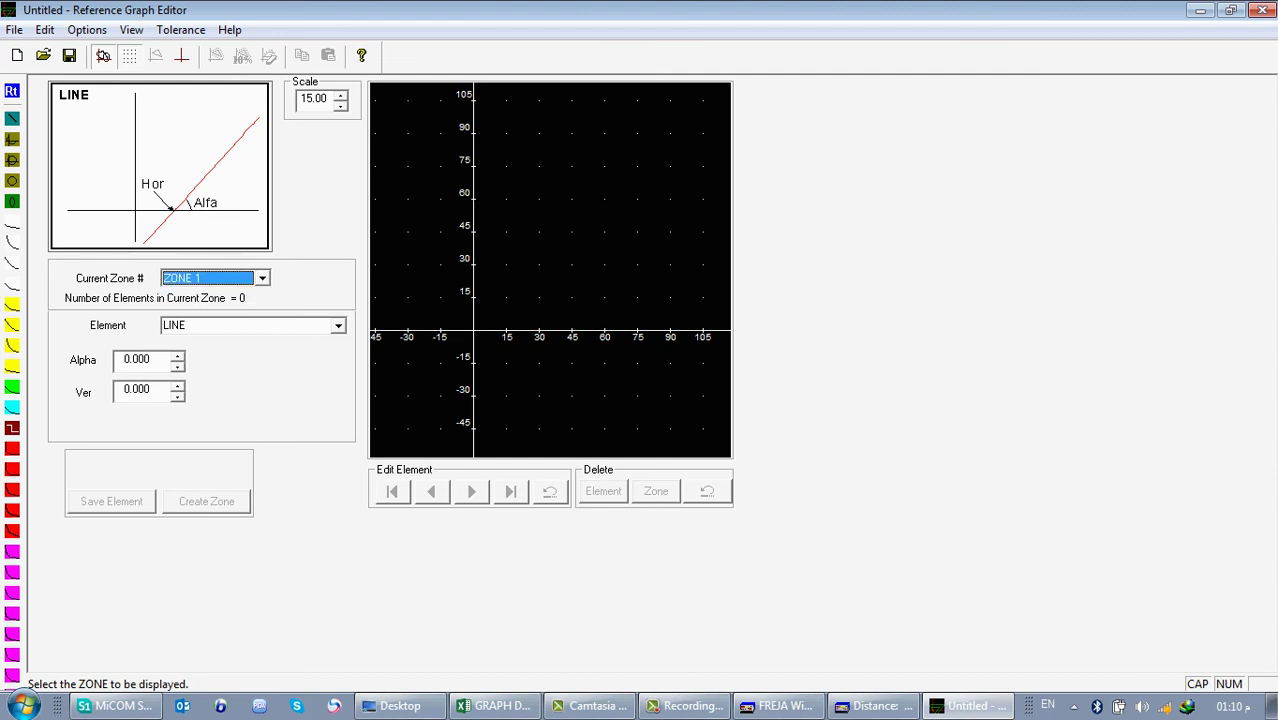
- Set the Alpha angle of the first Zone 1 line element to 84
{"action": "key", "text": "Tab"}
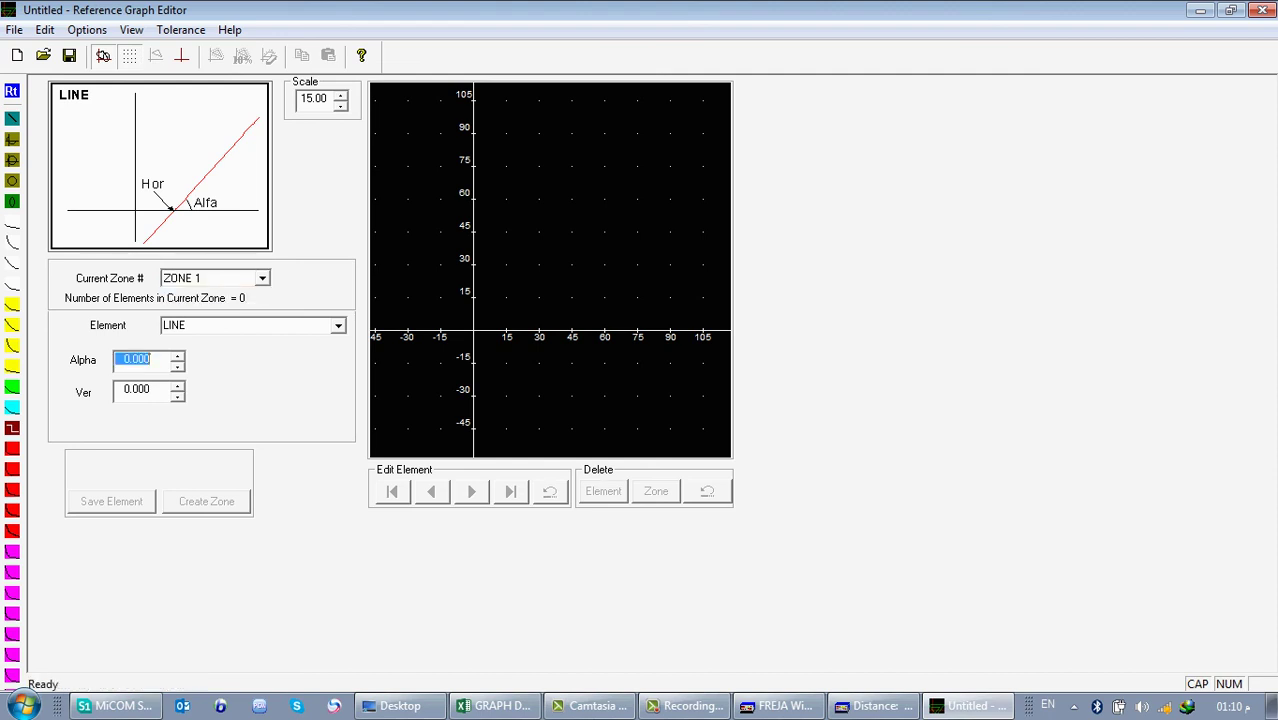
{"action": "type", "text": "84"}
{"action": "key", "text": "Tab"}
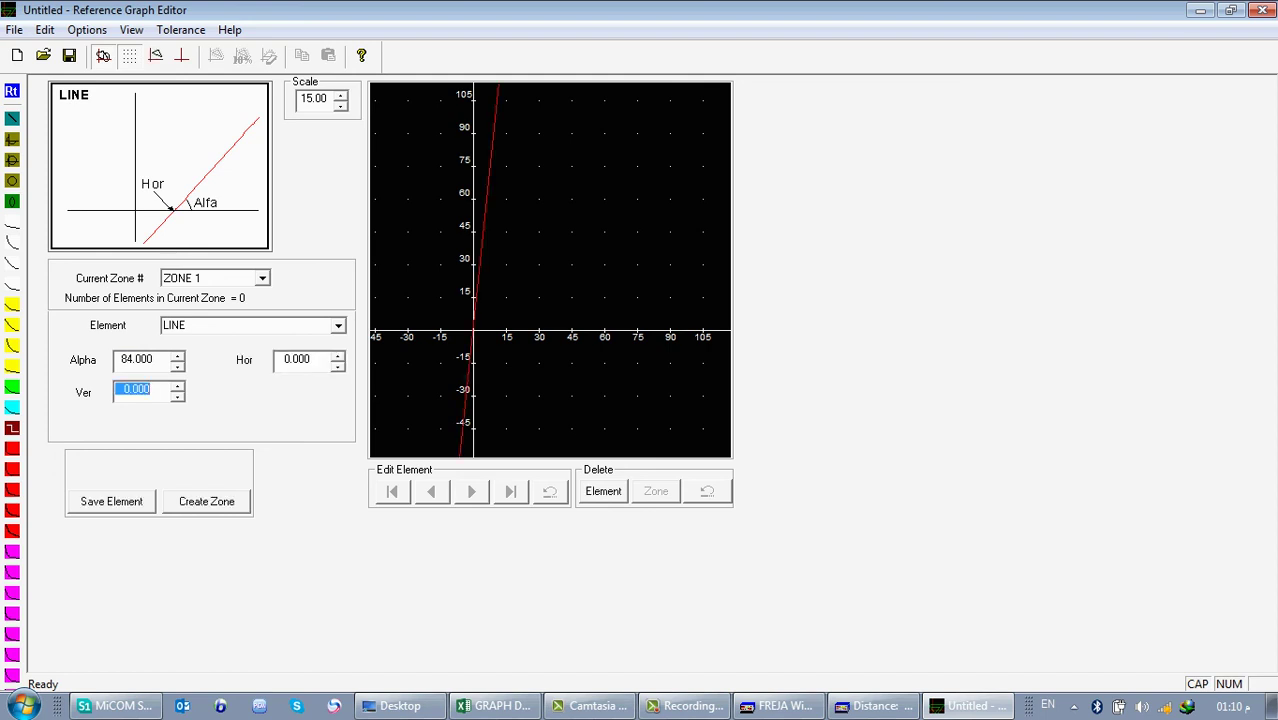
{"action": "key", "text": "Tab"}
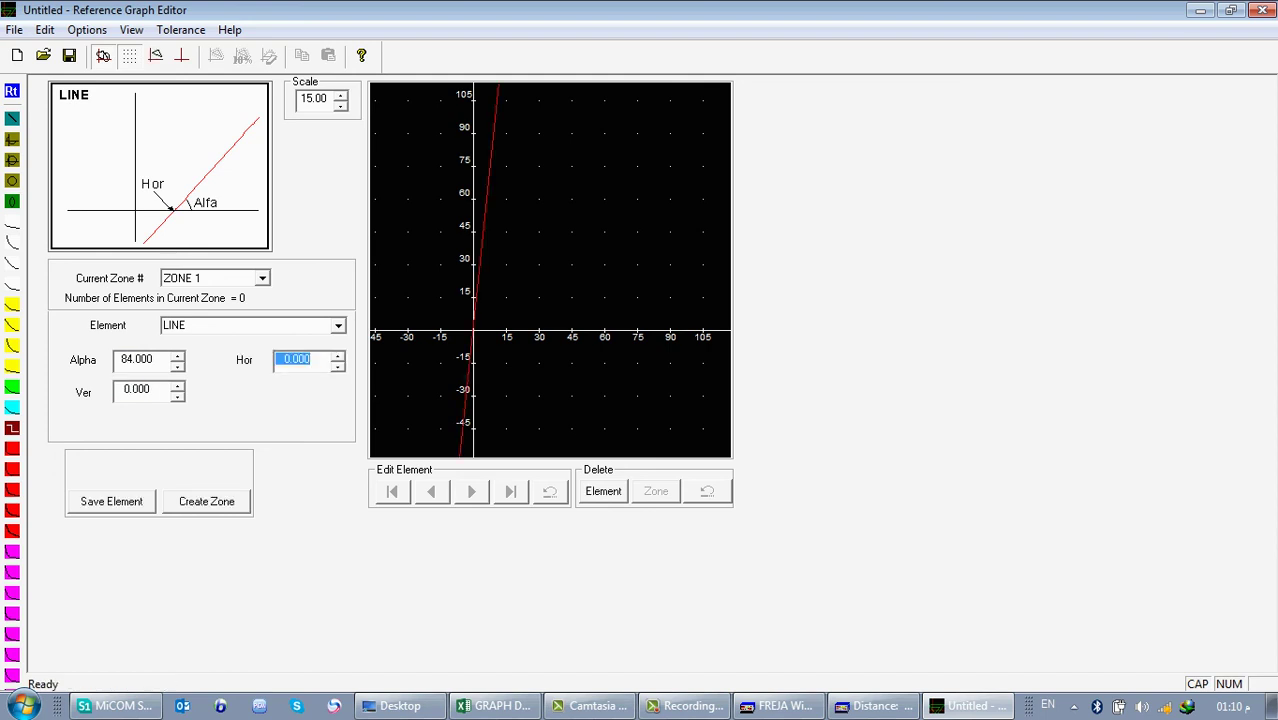
- Look up the Z1 line angle and primary R value on the p443 graph sheet in Excel, and return to the graph editor
{"action": "left_click", "coordinate": [495, 706]}
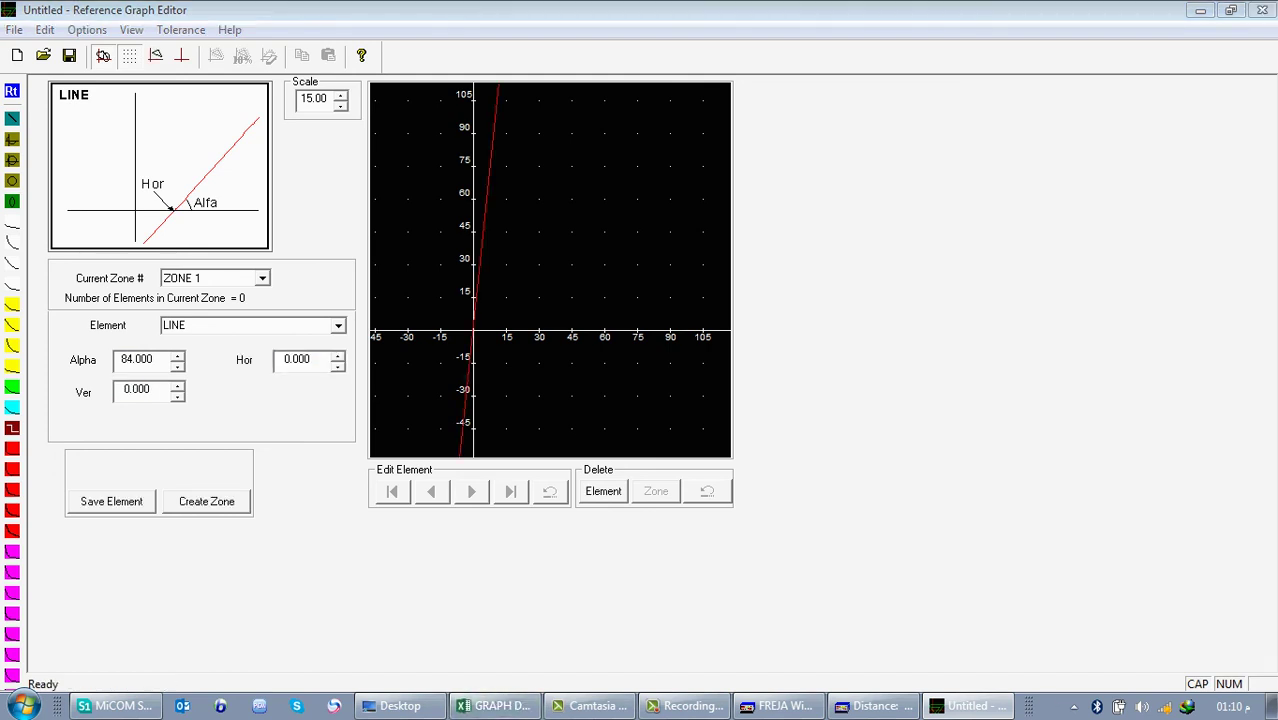
{"action": "key", "text": "alt+Tab"}
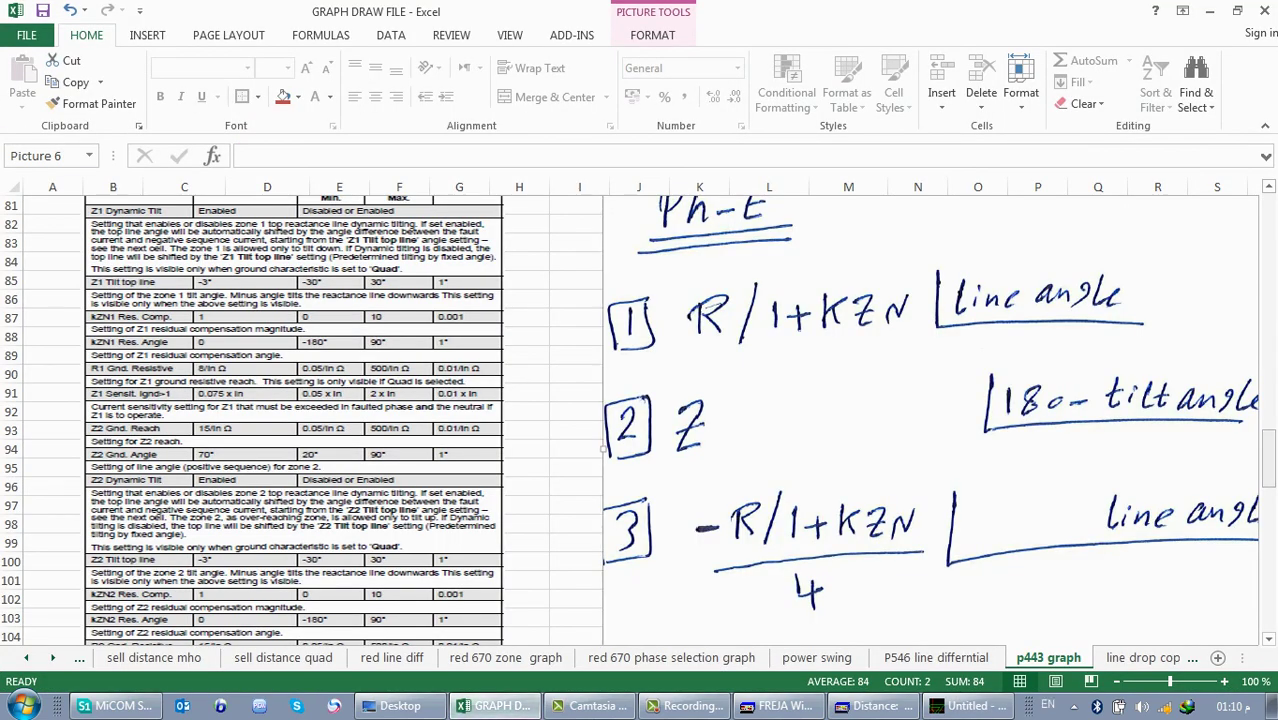
{"action": "left_click_drag", "start_coordinate": [1268, 458], "coordinate": [1268, 288]}
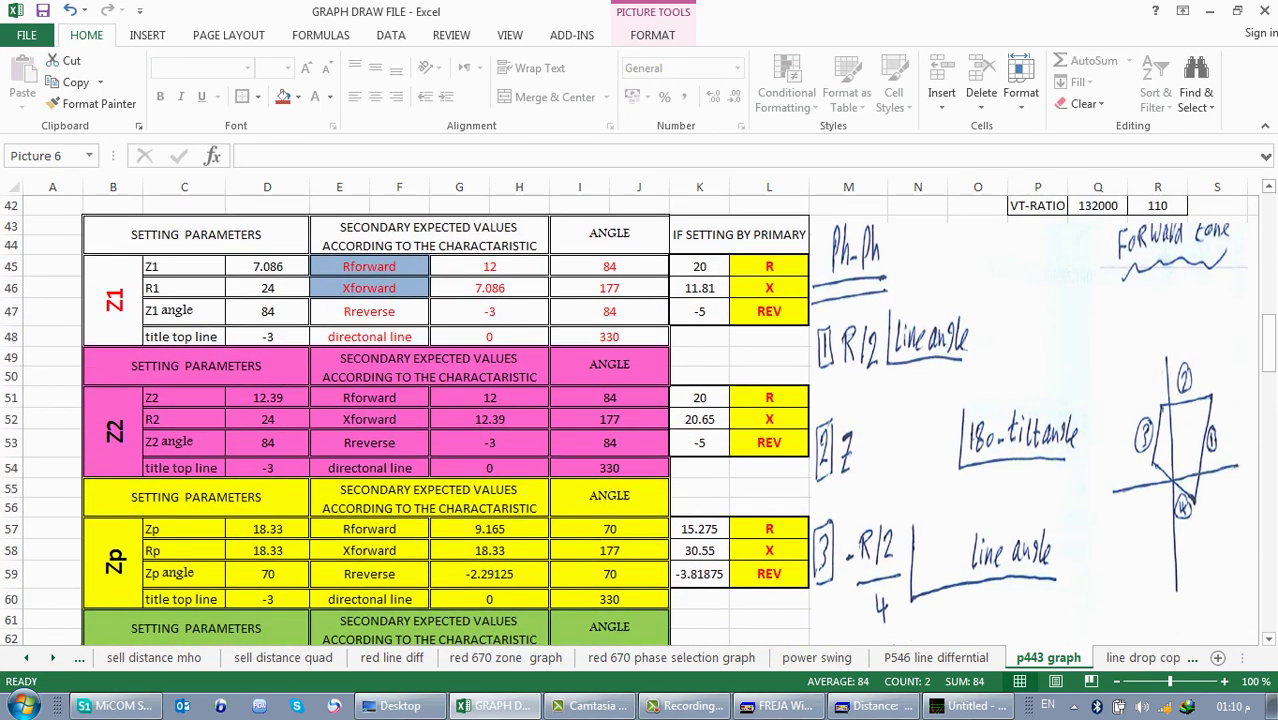
{"action": "left_click", "coordinate": [168, 311]}
{"action": "left_click", "coordinate": [769, 266]}
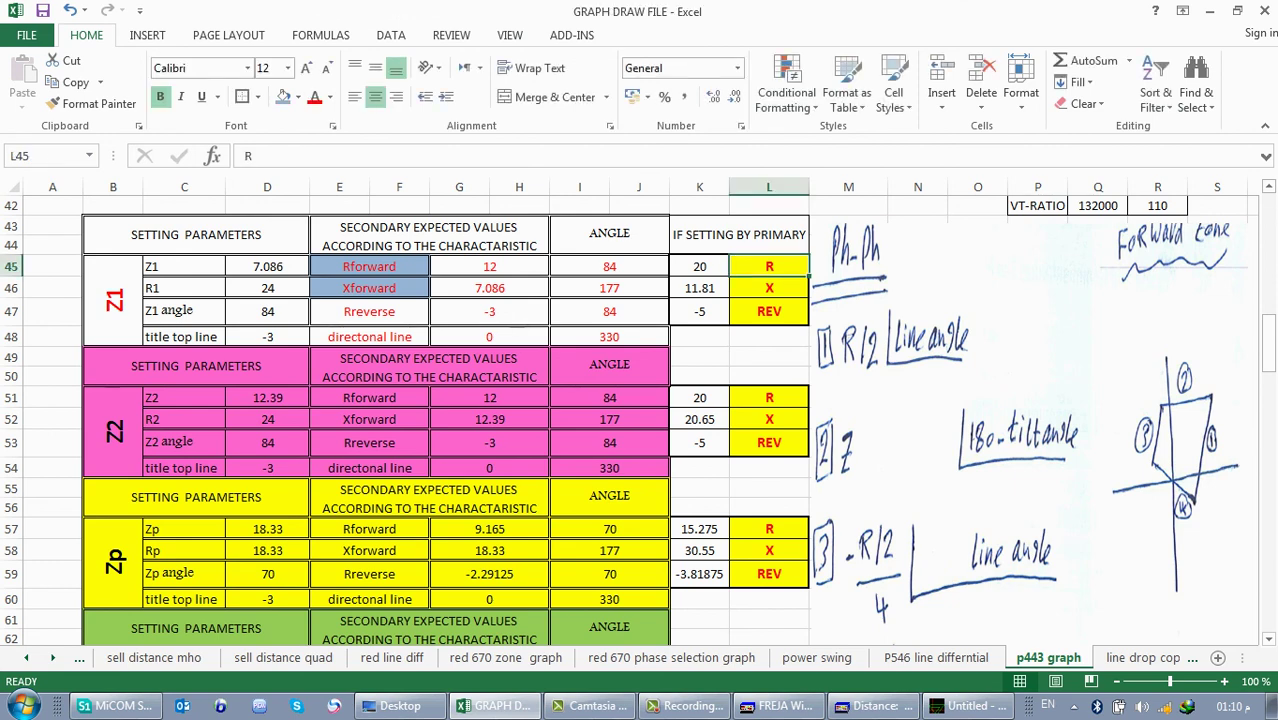
{"action": "left_click", "coordinate": [968, 706]}
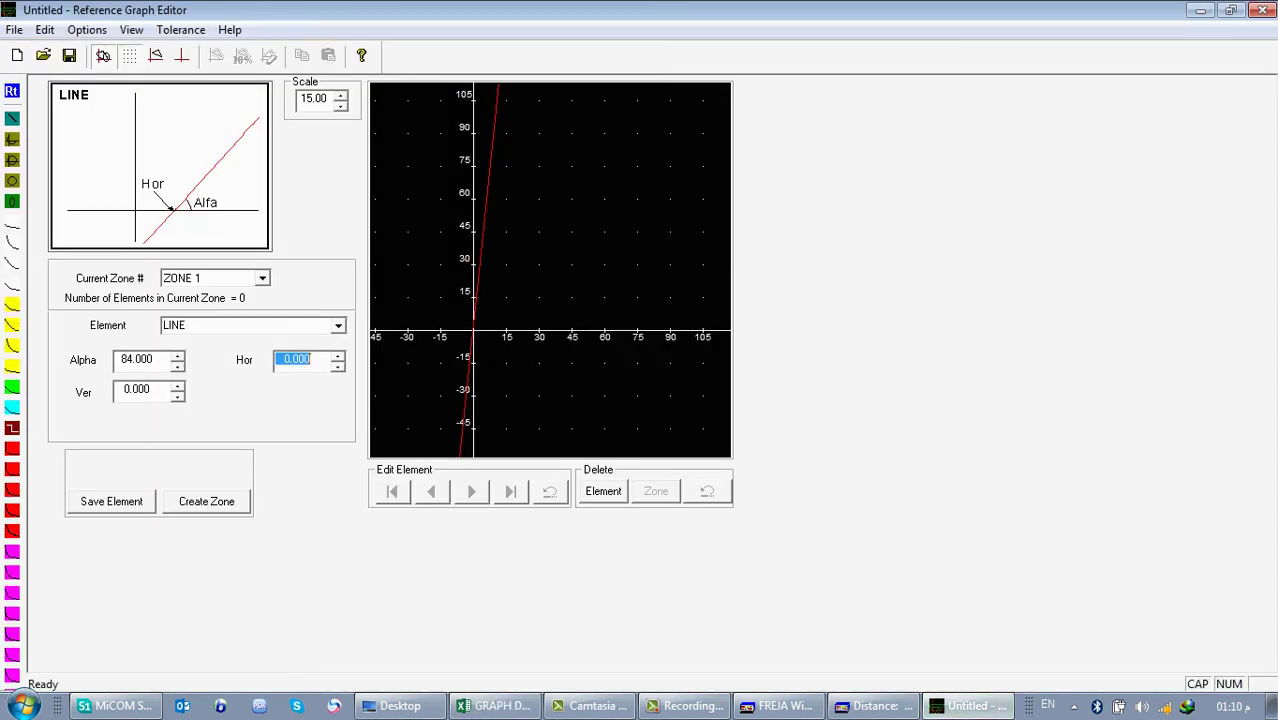
- Set the first Zone 1 line's horizontal intercept to 20 and save the element
{"action": "type", "text": "20"}
{"action": "key", "text": "Tab"}
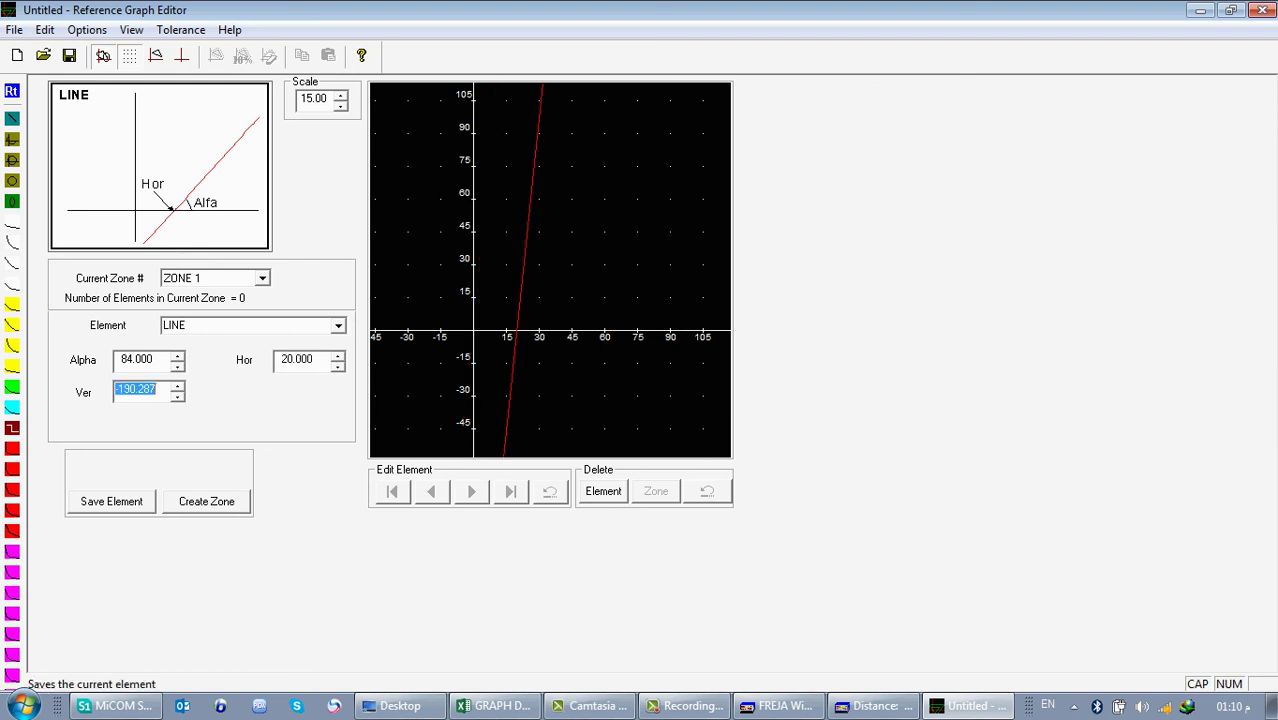
{"action": "left_click", "coordinate": [111, 501]}
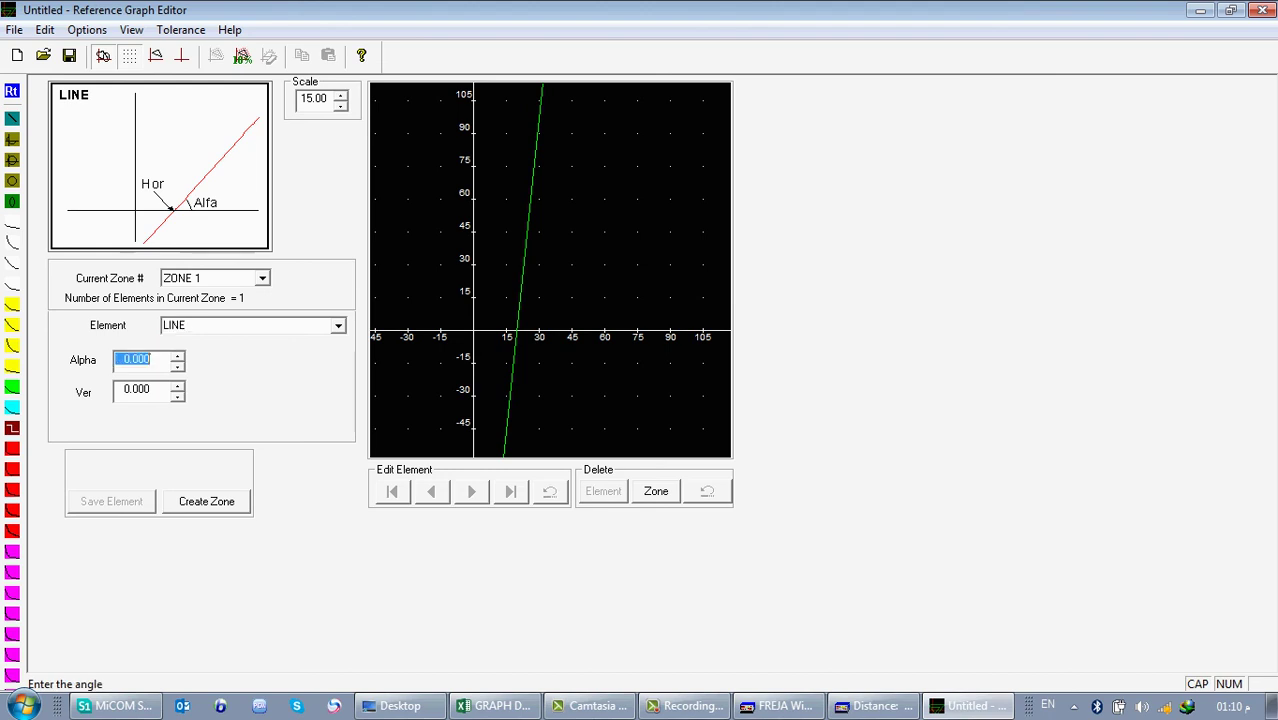
- Define the second Zone 1 line with Alpha 177 and vertical intercept 11.81, checking the Z1 primary X value in the Excel workbook
{"action": "type", "text": "177"}
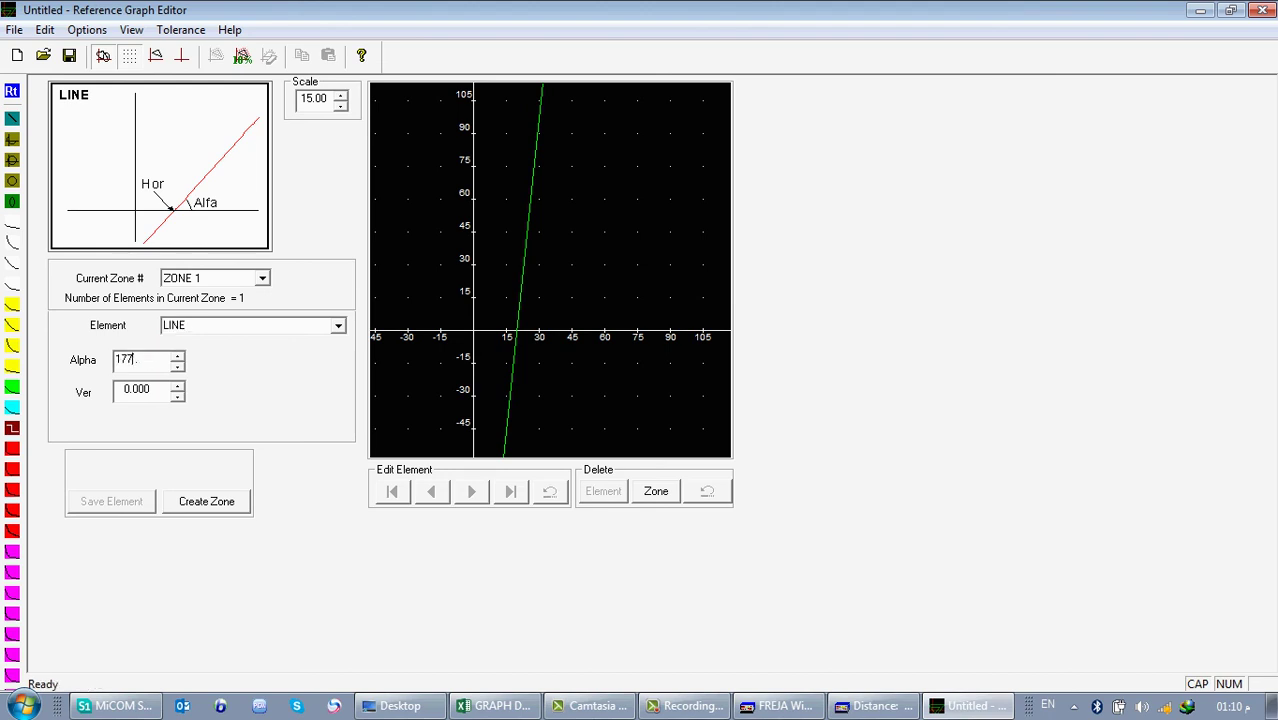
{"action": "key", "text": "Tab"}
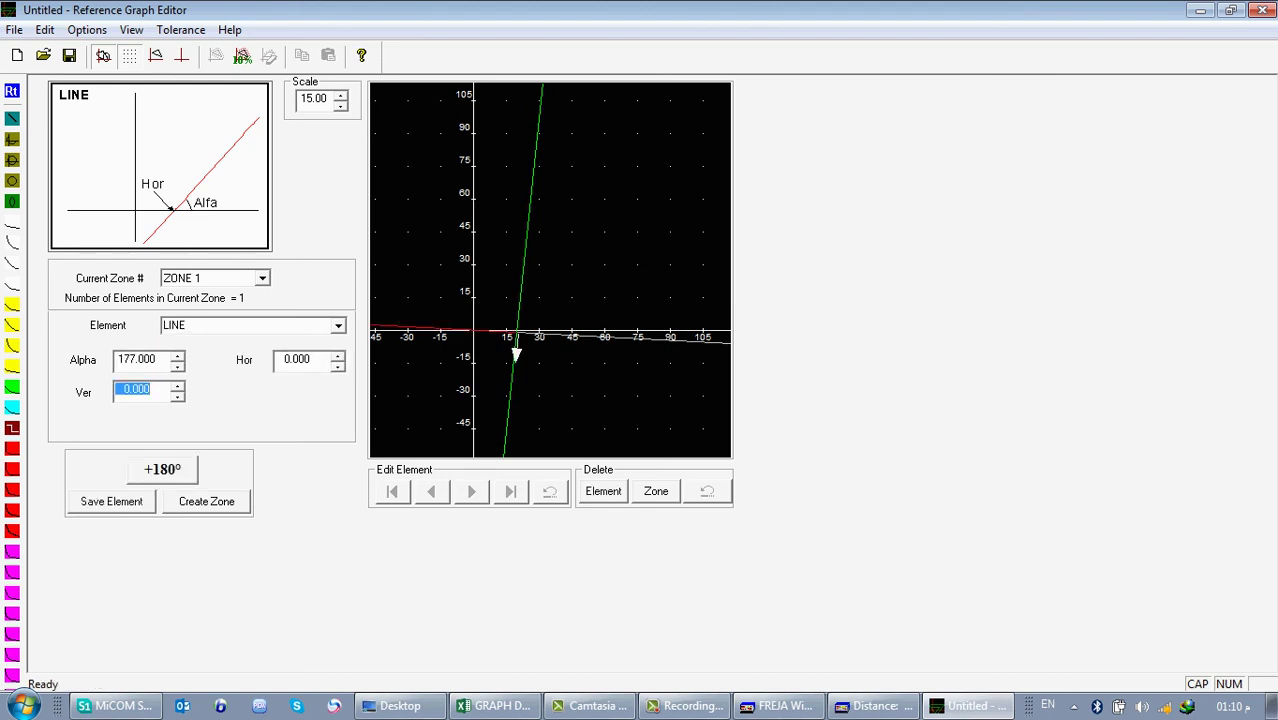
{"action": "type", "text": "11.85"}
{"action": "key", "text": "Tab"}
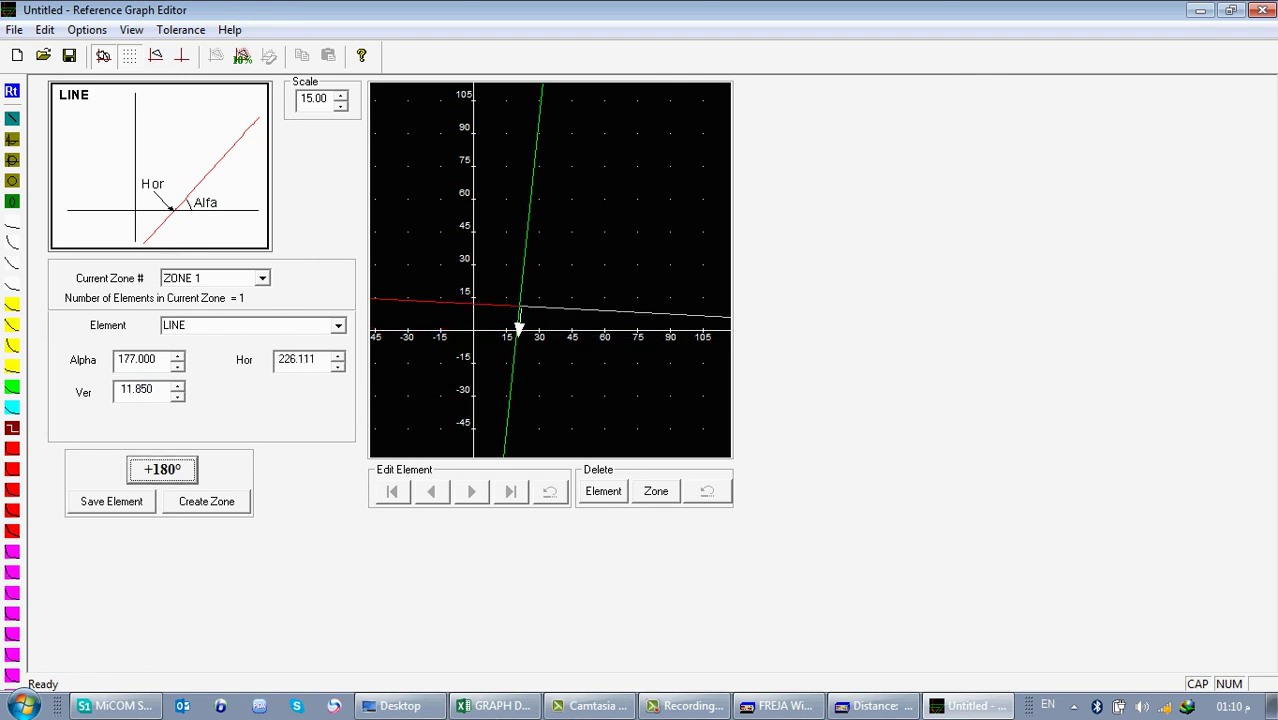
{"action": "left_click", "coordinate": [493, 706]}
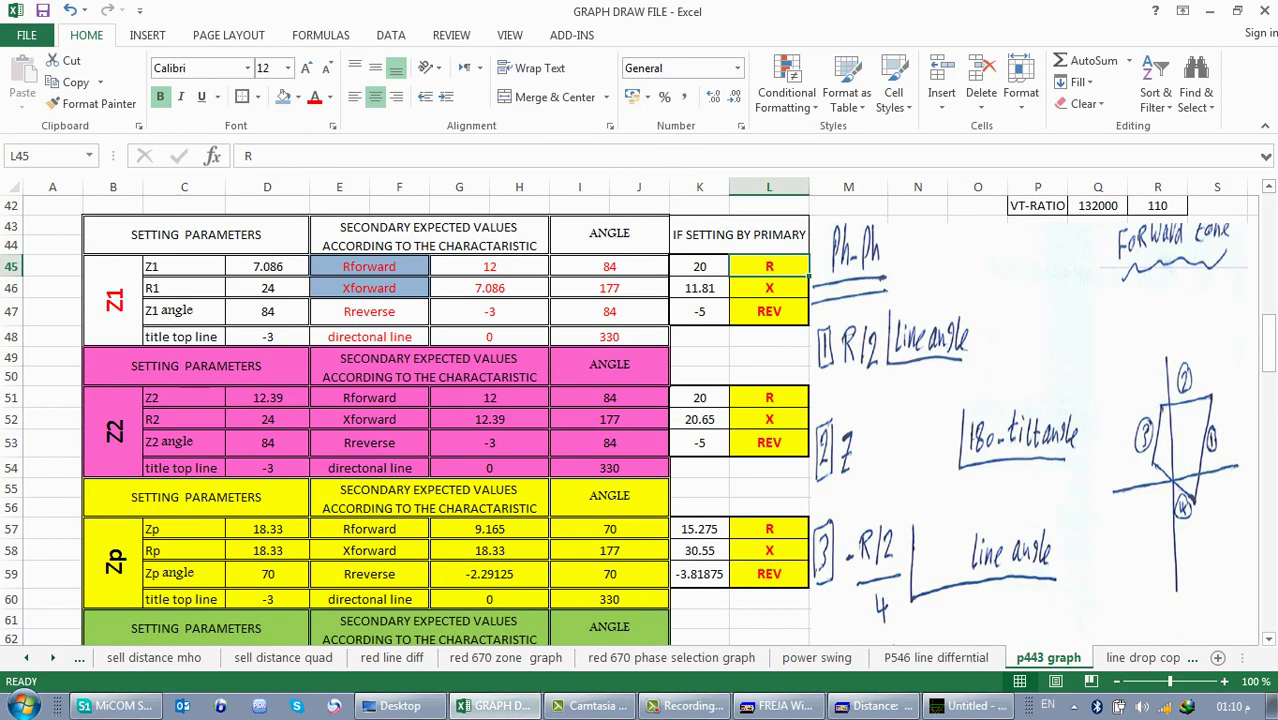
{"action": "left_click", "coordinate": [968, 706]}
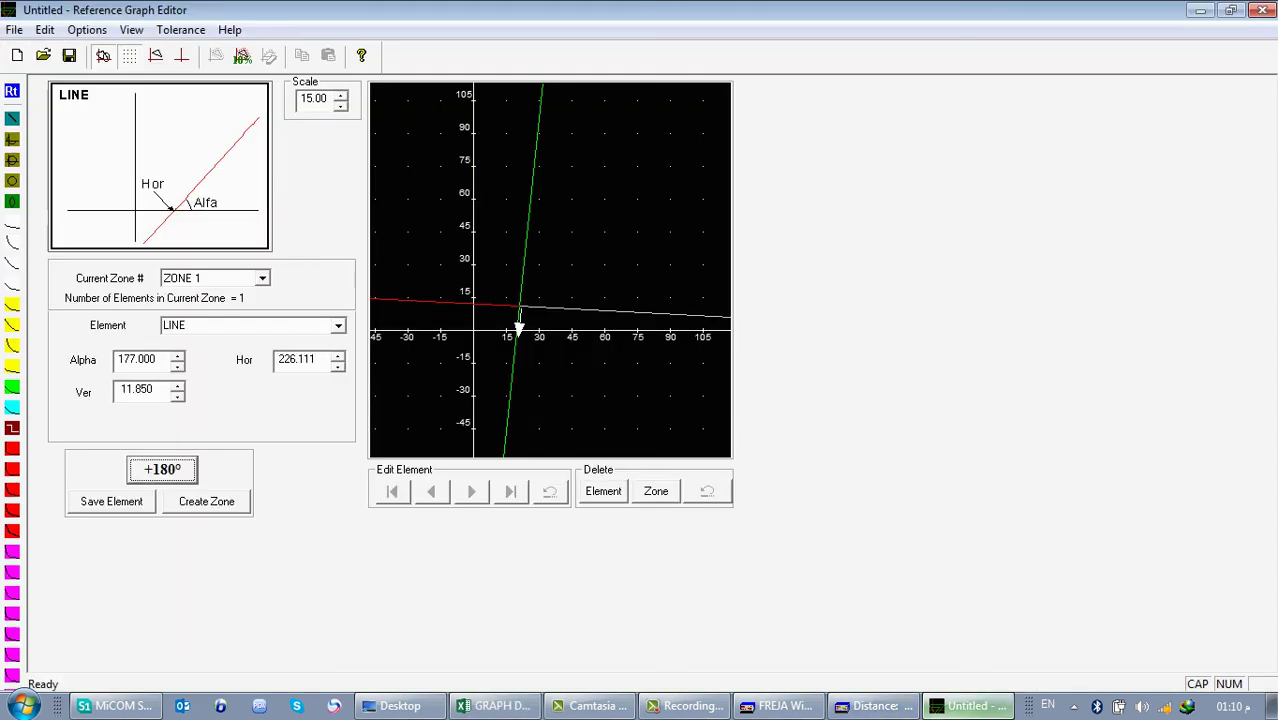
{"action": "key", "text": "shift+Tab"}
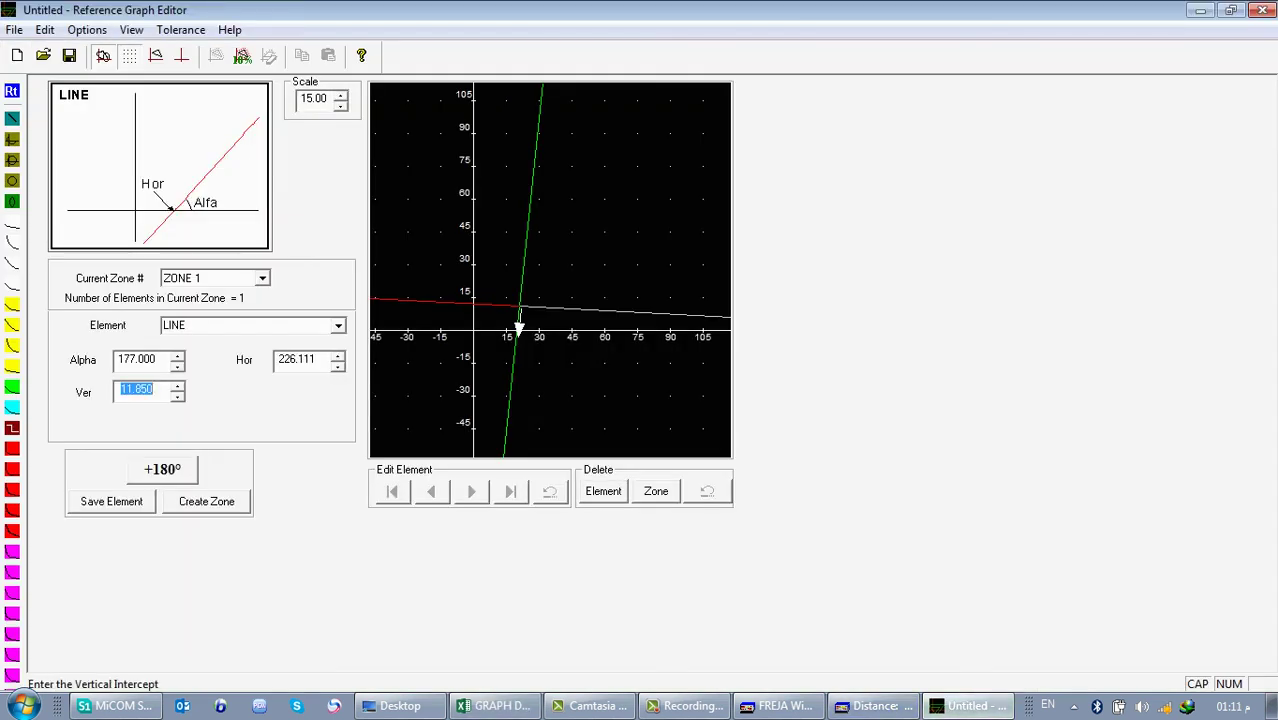
{"action": "type", "text": "11.810"}
{"action": "key", "text": "Tab"}
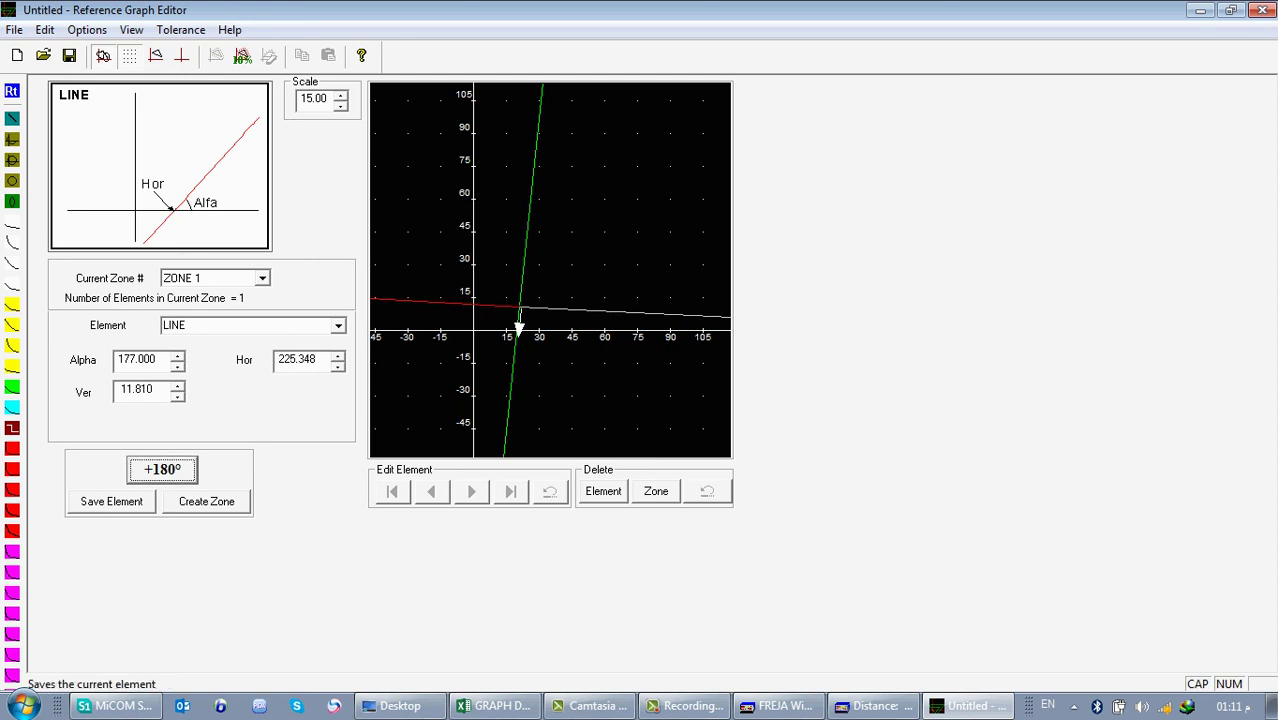
- Check the Tilt Top Line setting in MiCOM S1 Agile against the second line's angle, and return to the graph editor
{"action": "key", "text": "shift+Tab"}
{"action": "key", "text": "shift+Tab"}
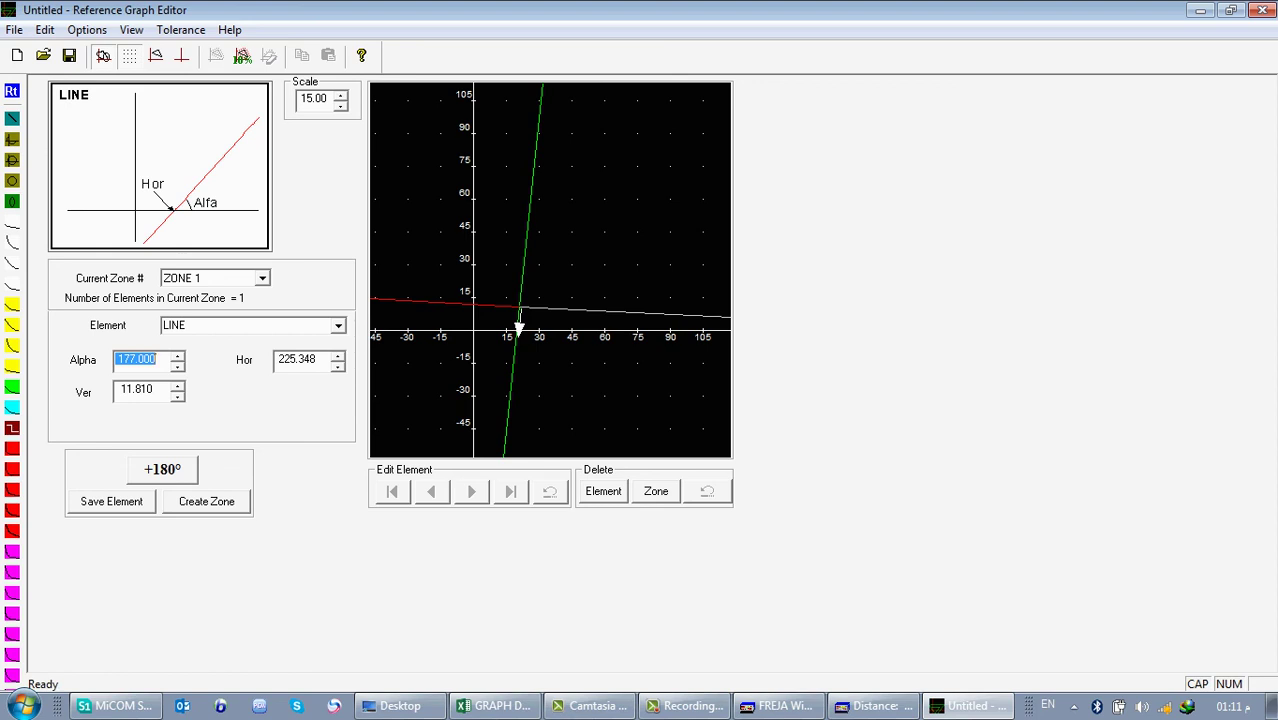
{"action": "key", "text": "alt+Tab"}
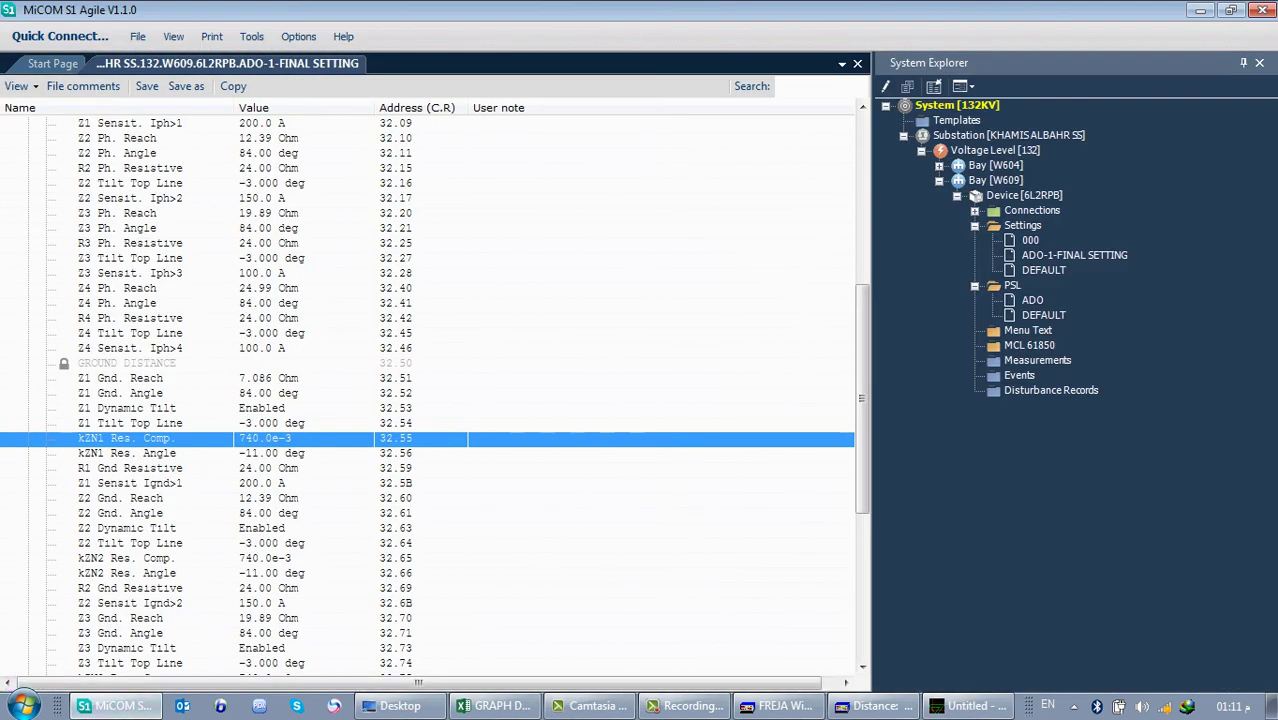
{"action": "left_click", "coordinate": [272, 259]}
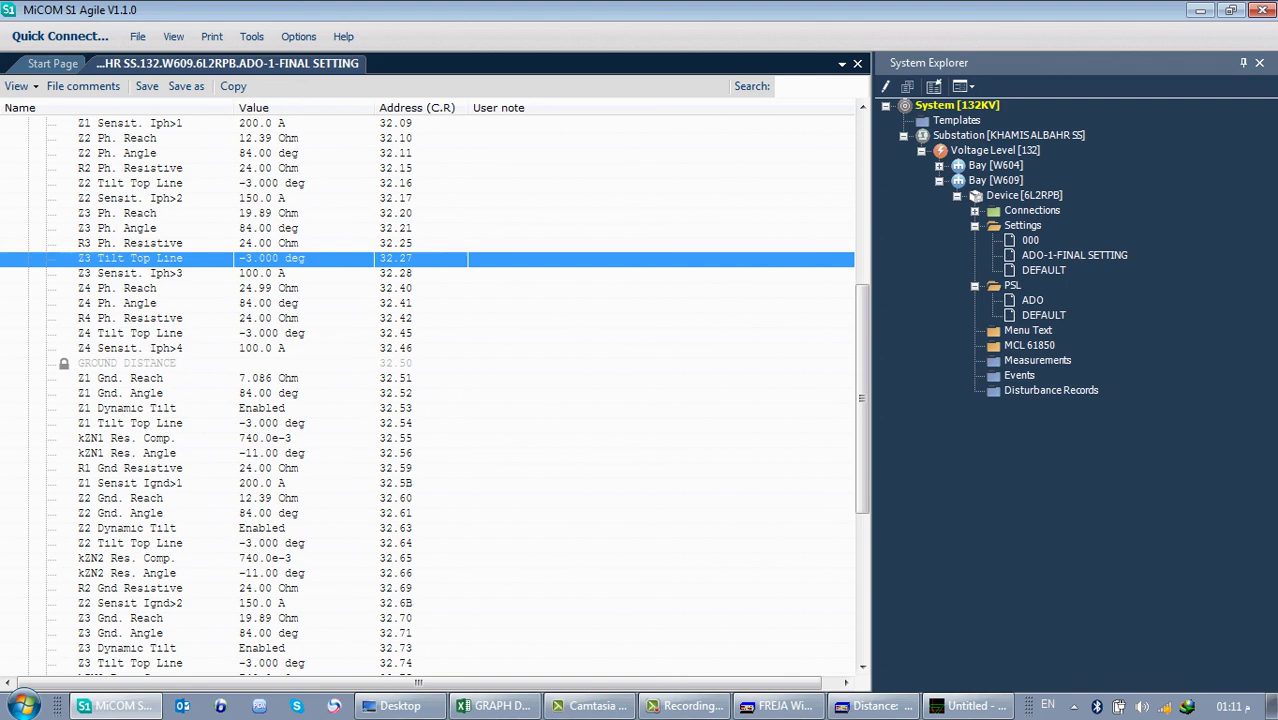
{"action": "key", "text": "alt+Tab"}
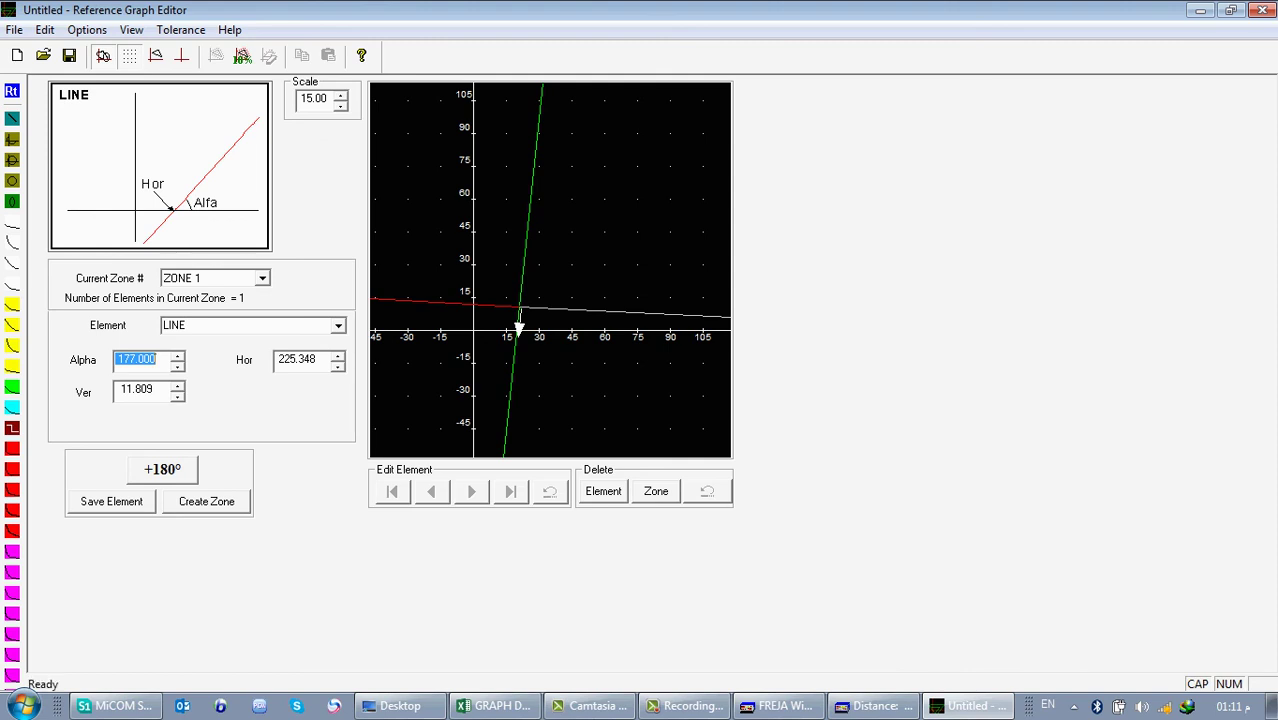
- Save the second line element to Zone 1
{"action": "key", "text": "Tab"}
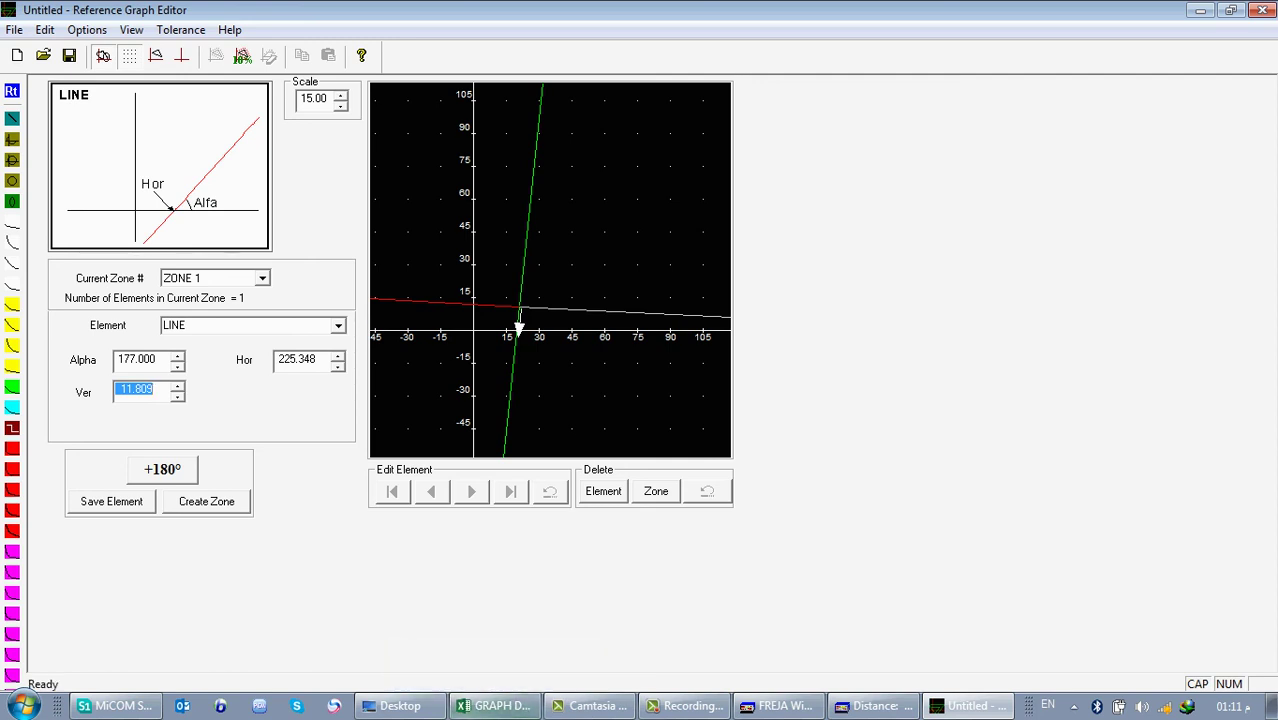
{"action": "key", "text": "Tab"}
{"action": "key", "text": "Tab"}
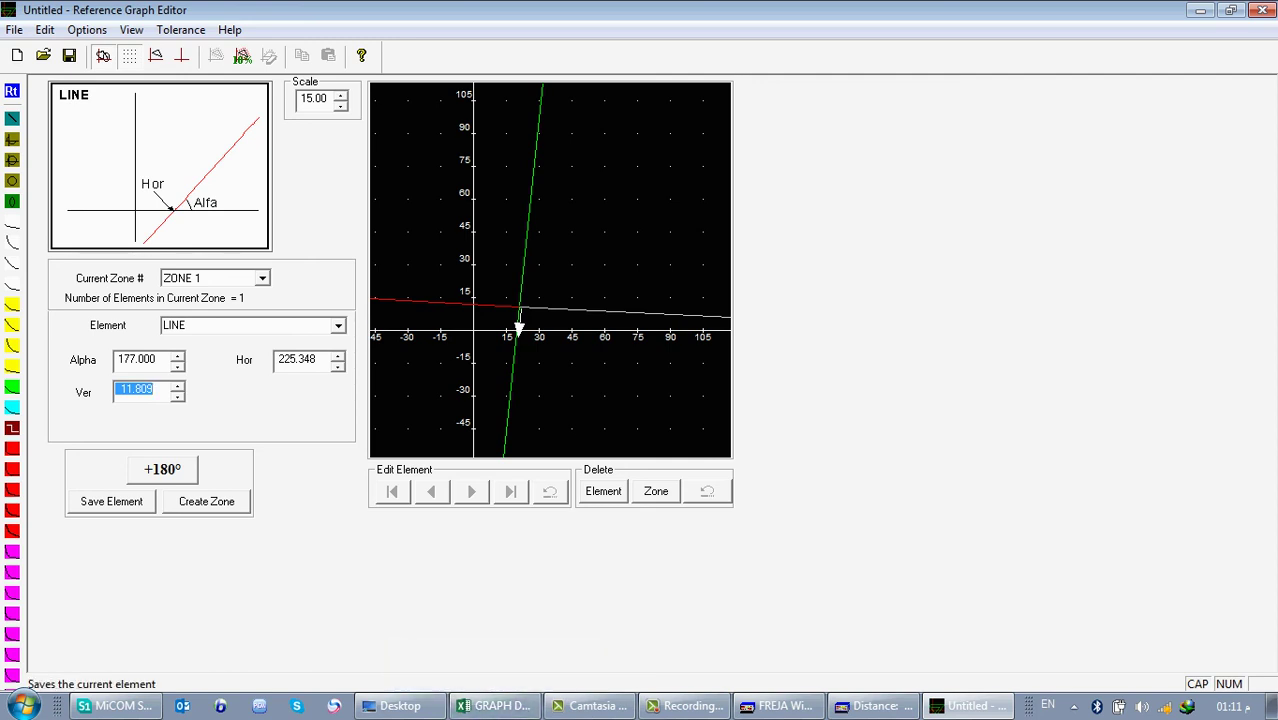
{"action": "key", "text": "Return"}
{"action": "key", "text": "Tab"}
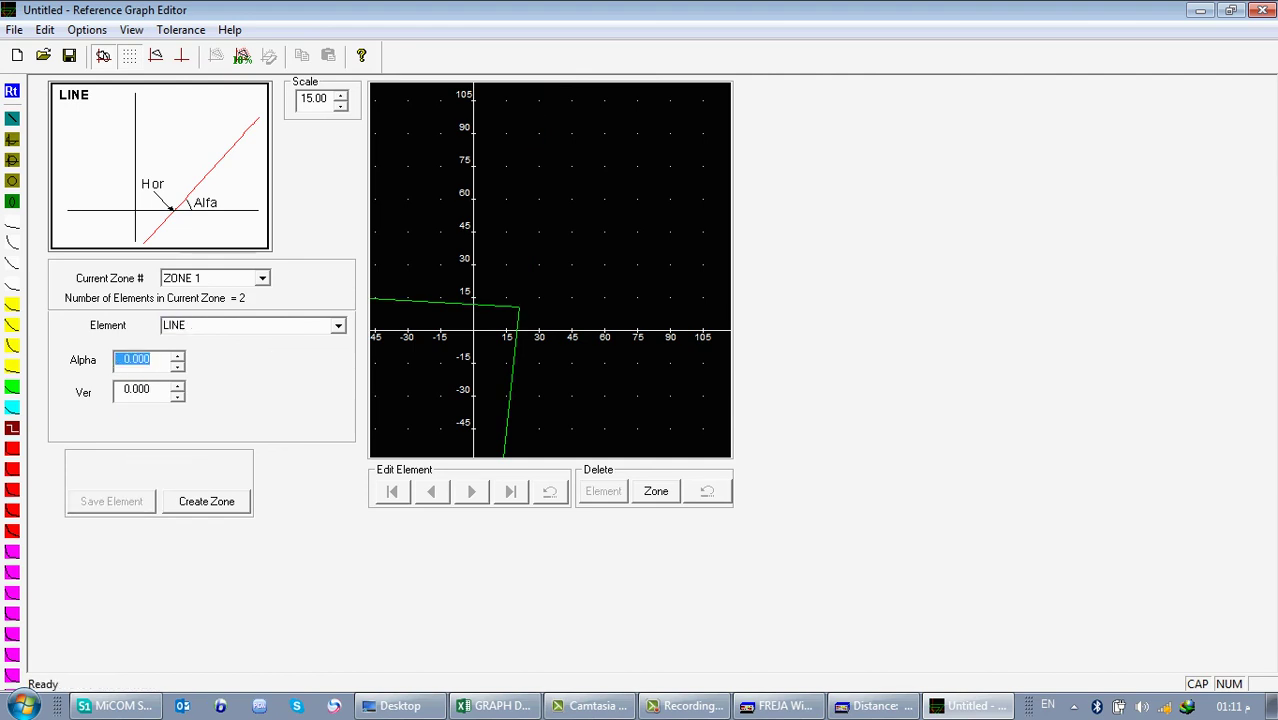
- Set the third Zone 1 line's Alpha to 84 and reverse its save direction by 180°
{"action": "type", "text": "84"}
{"action": "key", "text": "Tab"}
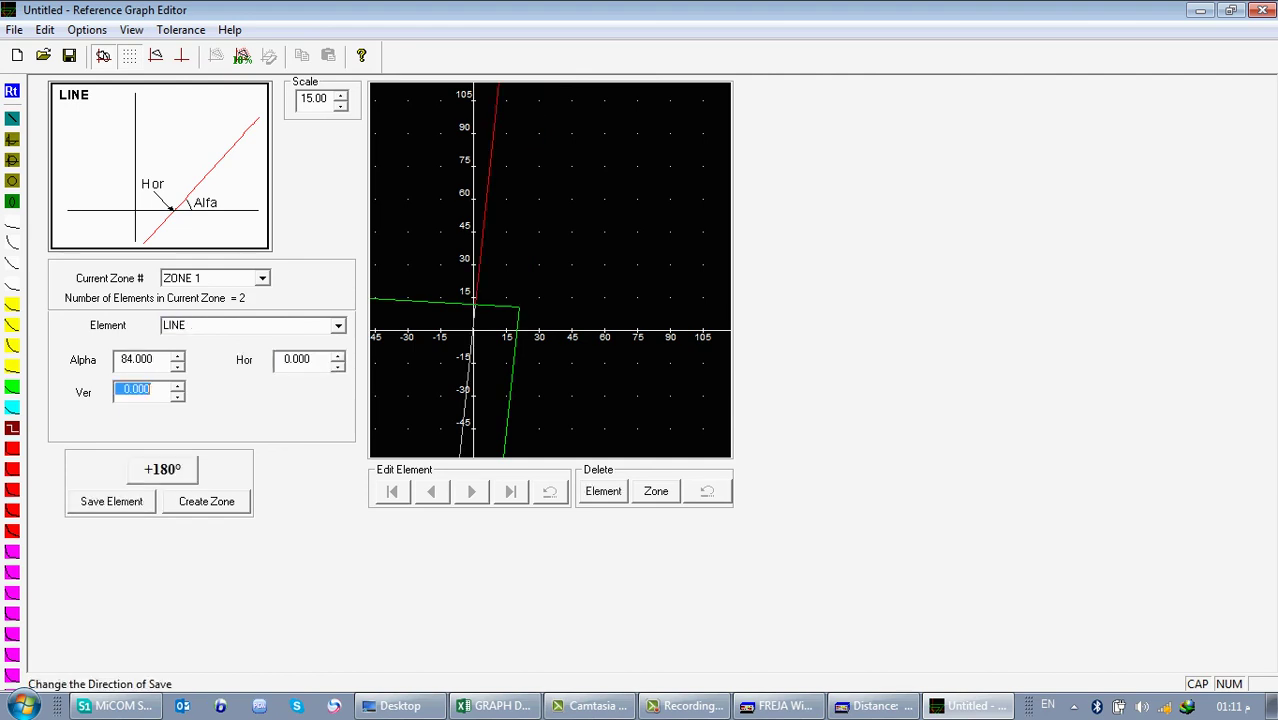
{"action": "key", "text": "Tab"}
{"action": "key", "text": "Return"}
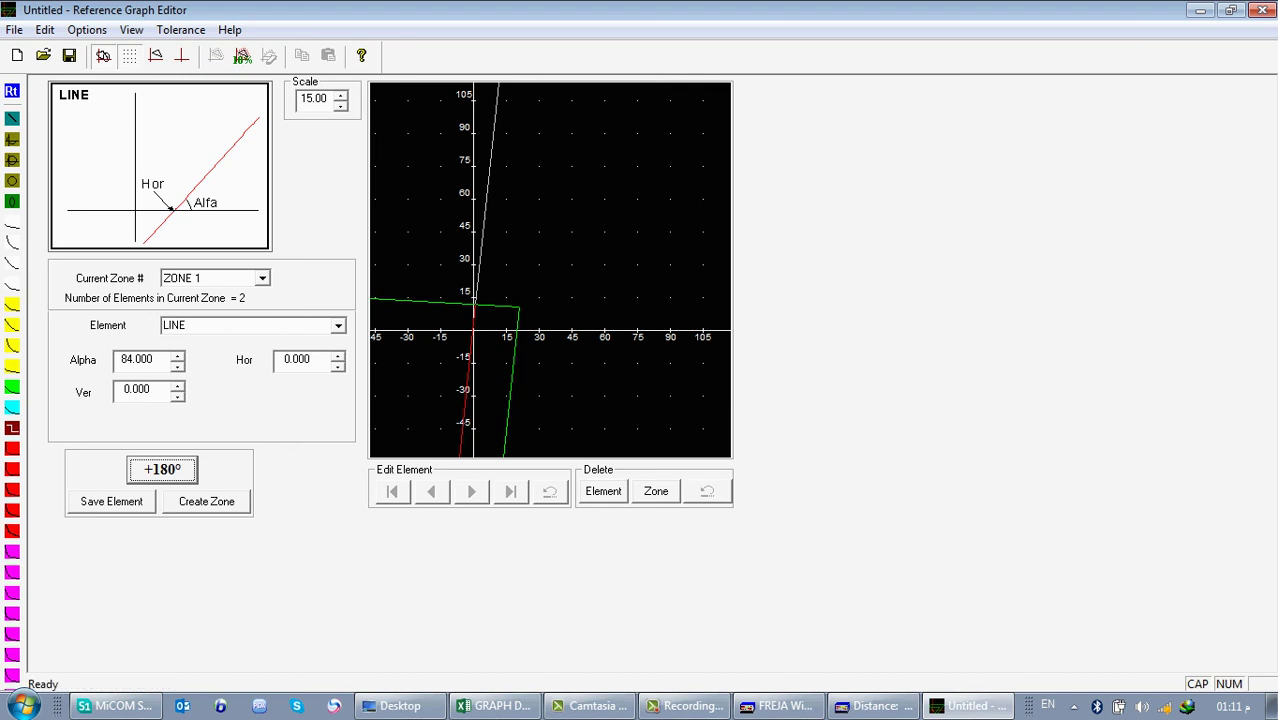
- Set the third Zone 1 line's horizontal intercept to -5, checking the Z1 primary REV value in the Excel workbook, and save the element
{"action": "key", "text": "Tab"}
{"action": "type", "text": "-"}
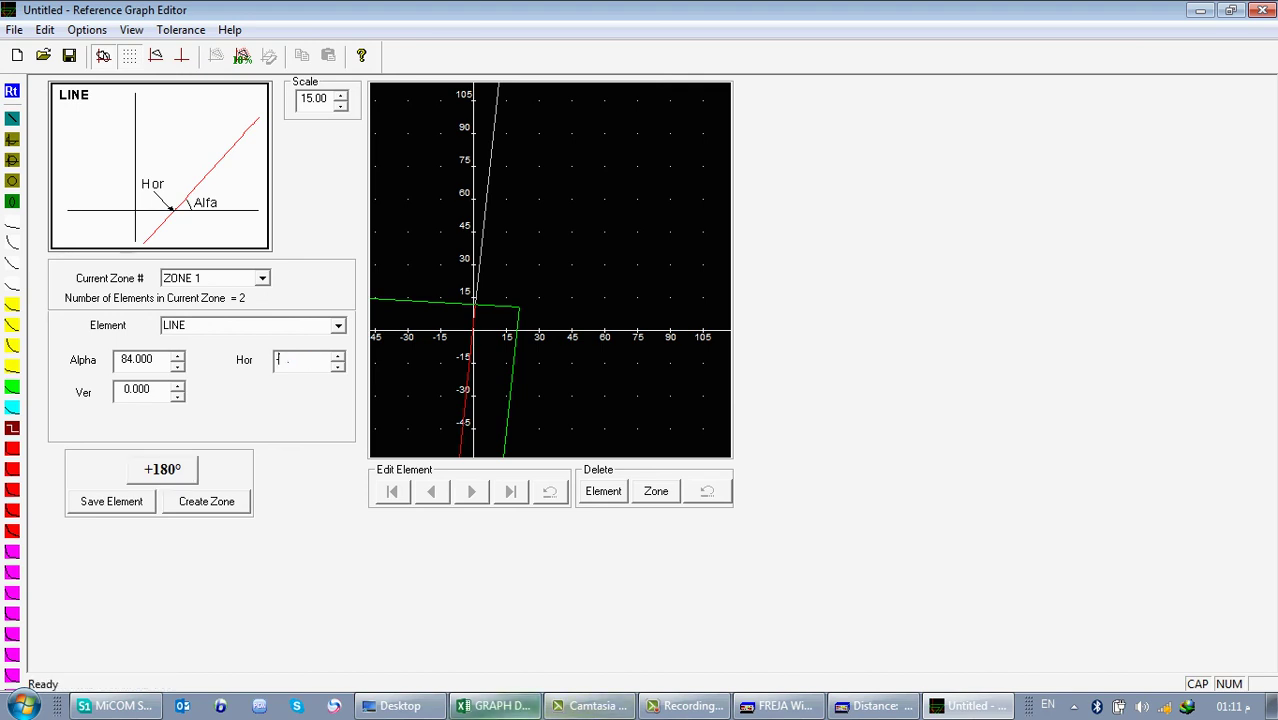
{"action": "left_click", "coordinate": [493, 706]}
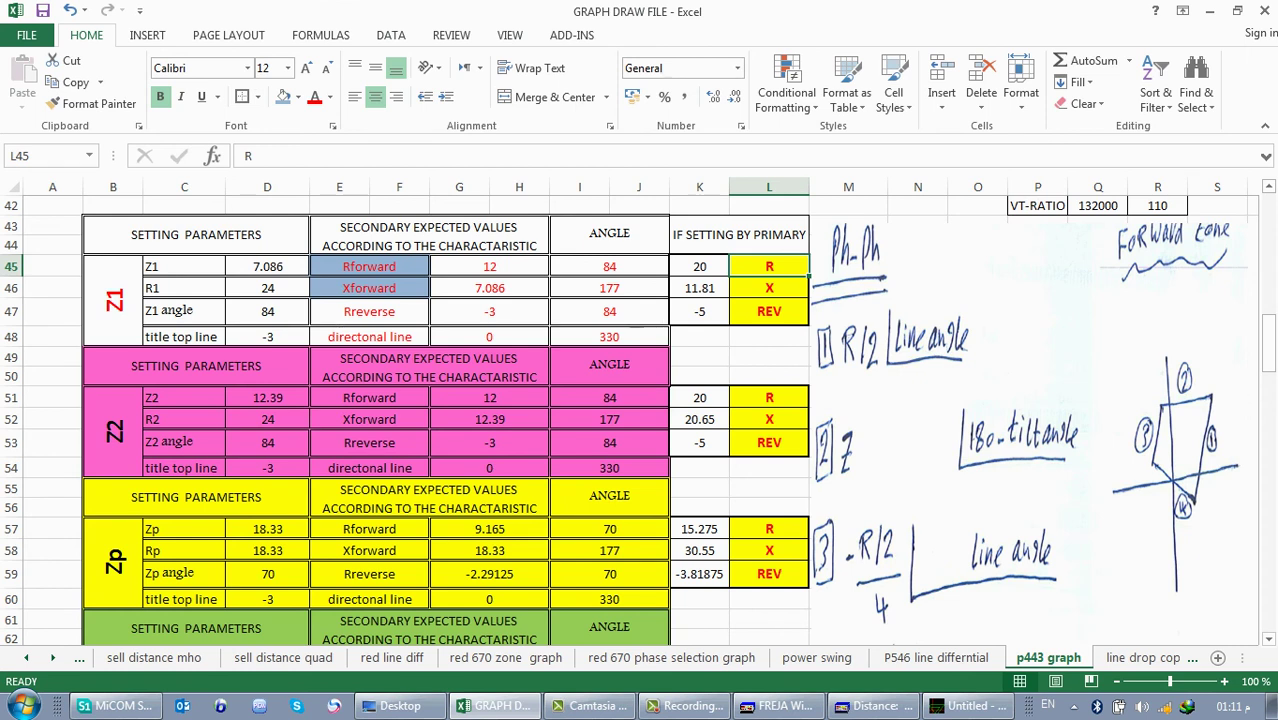
{"action": "left_click", "coordinate": [699, 312]}
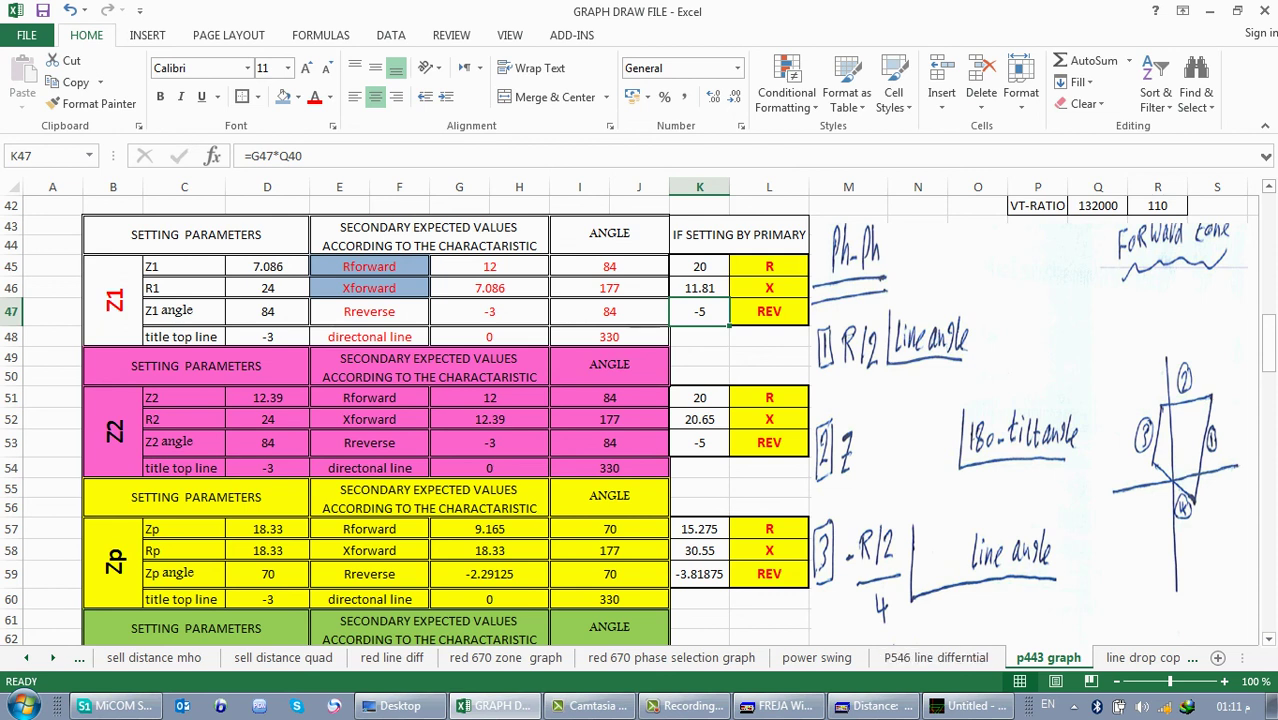
{"action": "left_click", "coordinate": [970, 706]}
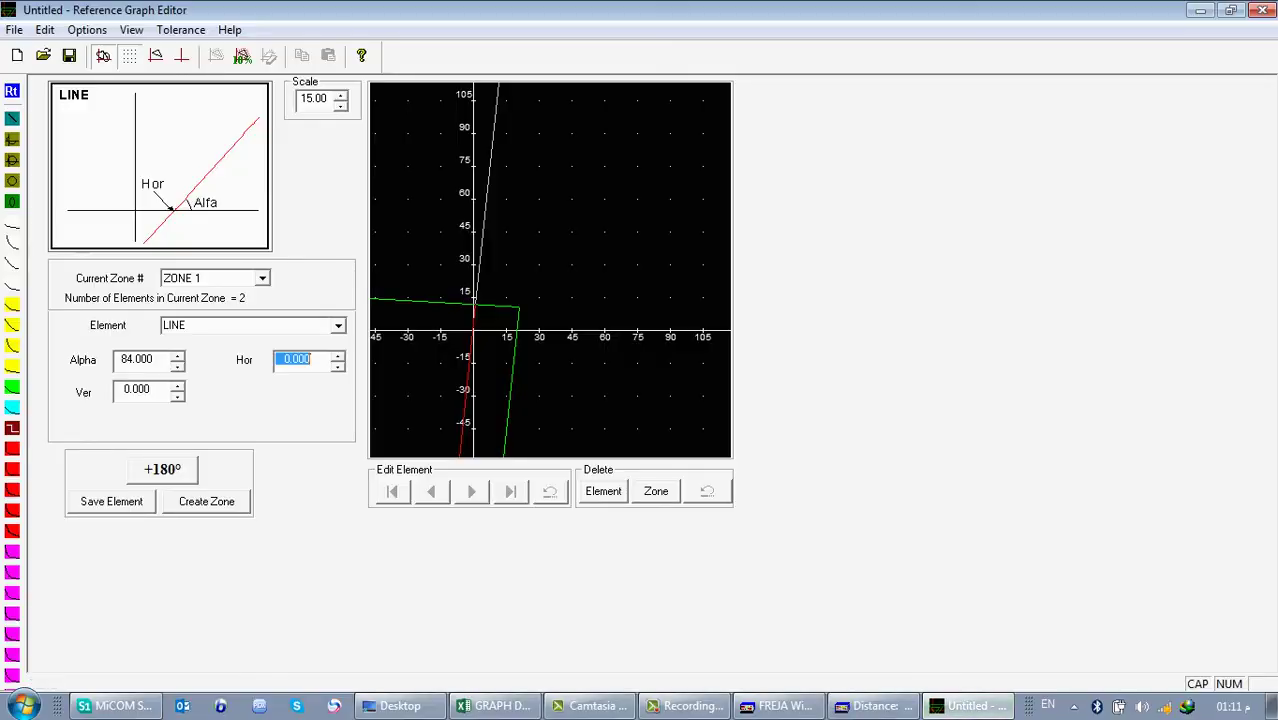
{"action": "type", "text": "-5"}
{"action": "key", "text": "Tab"}
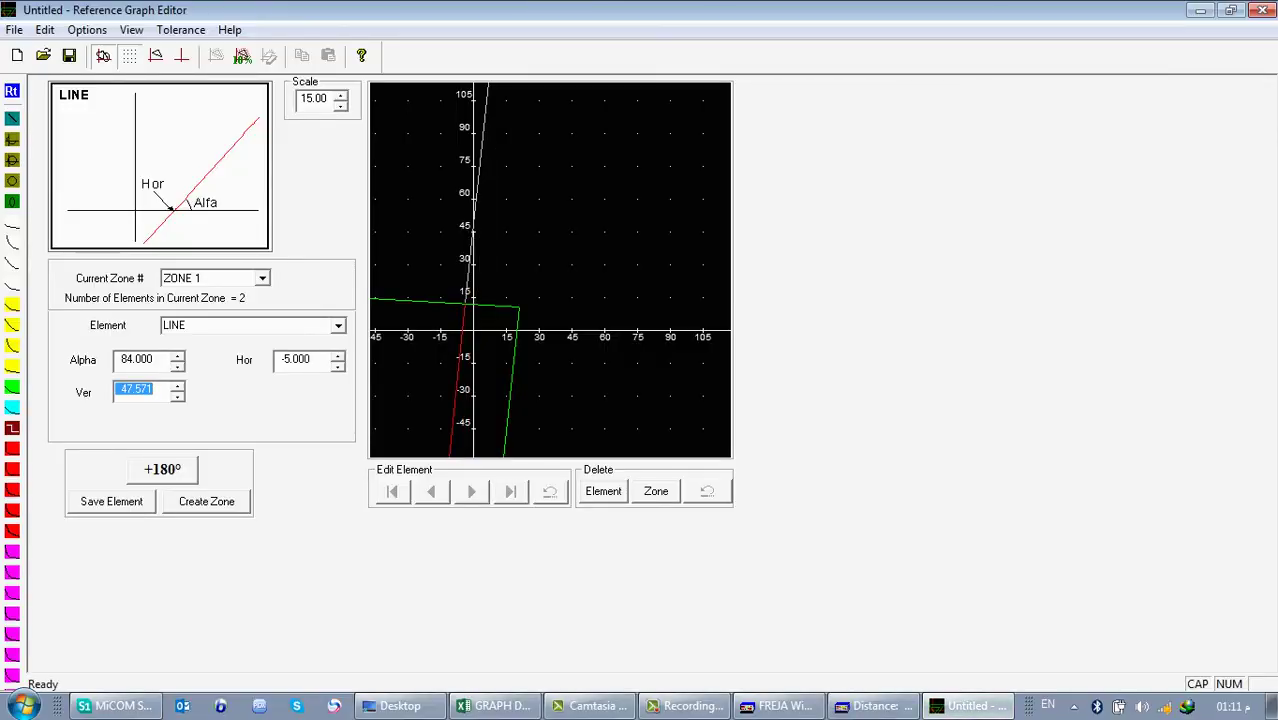
{"action": "key", "text": "Return"}
- Add the fourth Zone 1 line through the origin with Alpha 330 and create the zone
{"action": "type", "text": "330"}
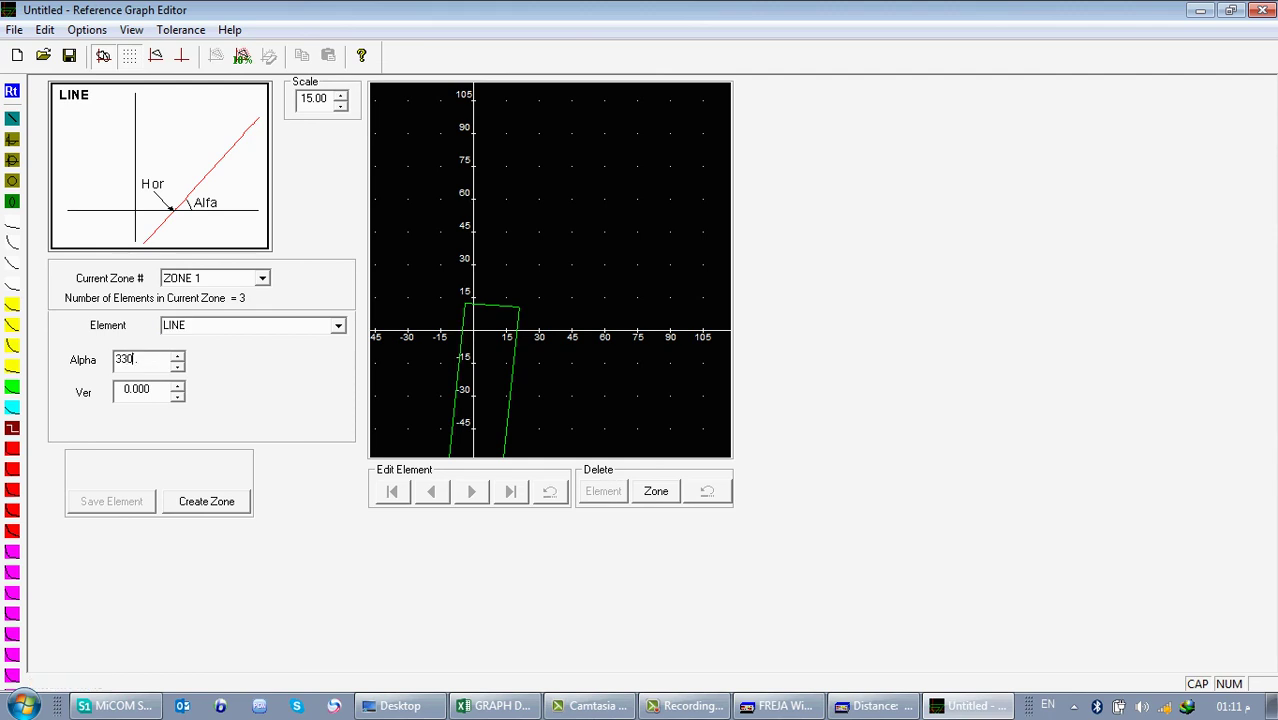
{"action": "key", "text": "Tab"}
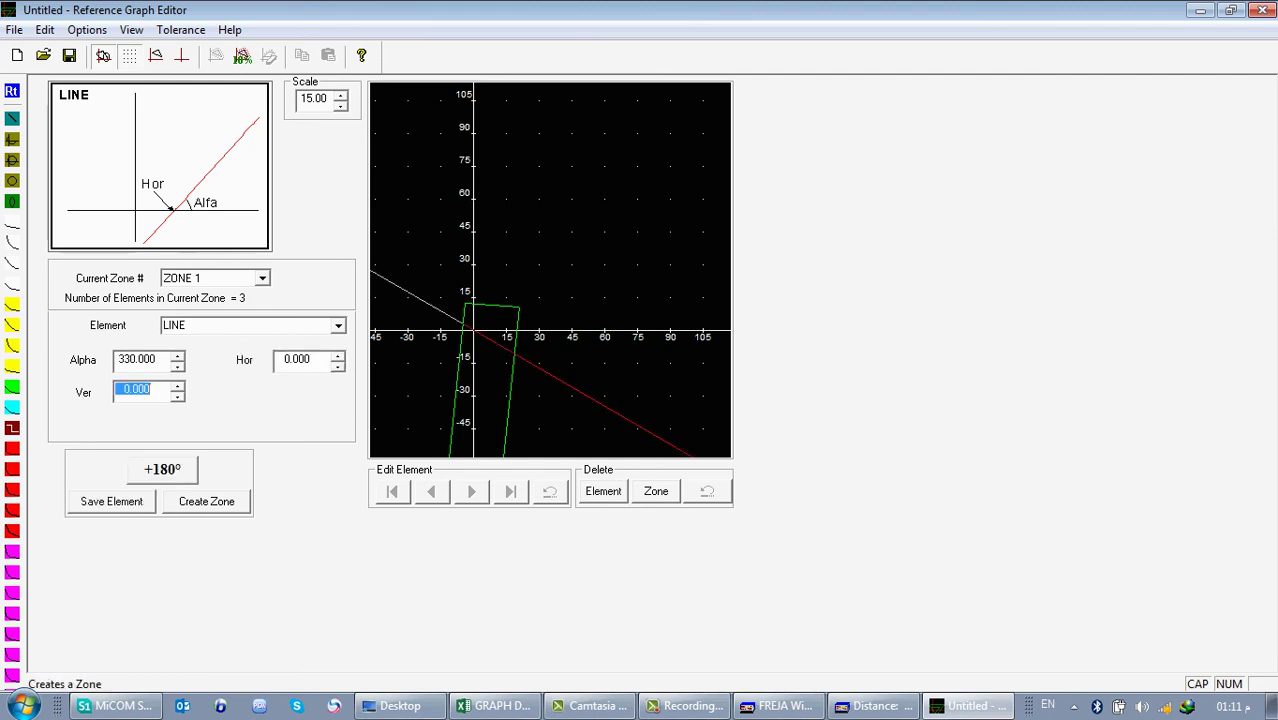
{"action": "left_click", "coordinate": [111, 501]}
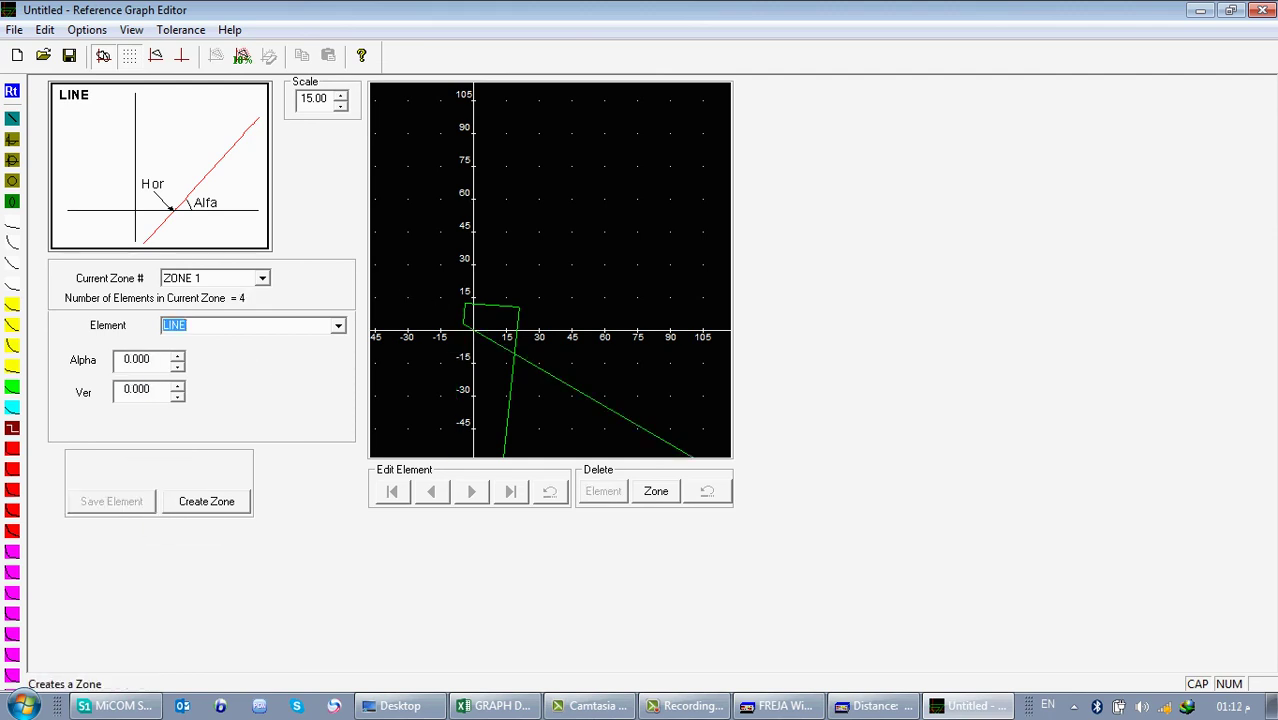
{"action": "left_click", "coordinate": [206, 501]}
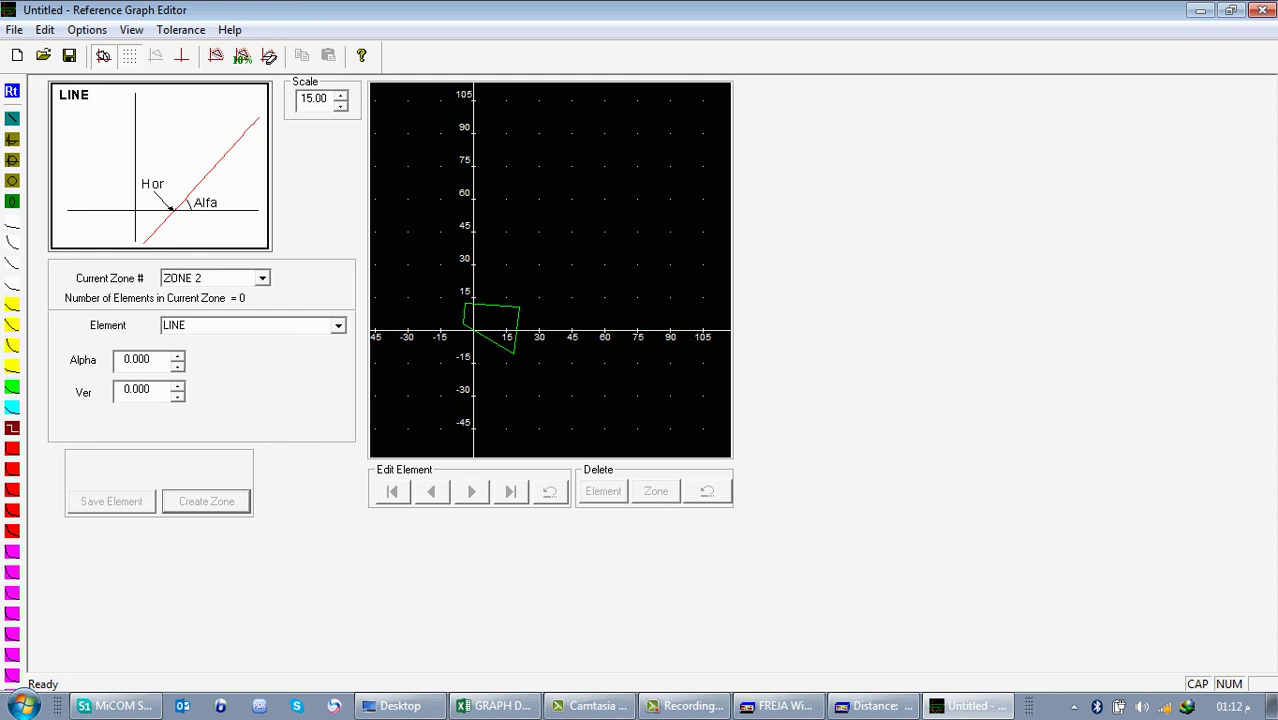
- Add the first Zone 2 line with Alpha 177 and vertical intercept -41.65, taking the Z4 primary X value from the Excel workbook
{"action": "left_click_drag", "start_coordinate": [152, 360], "coordinate": [115, 360]}
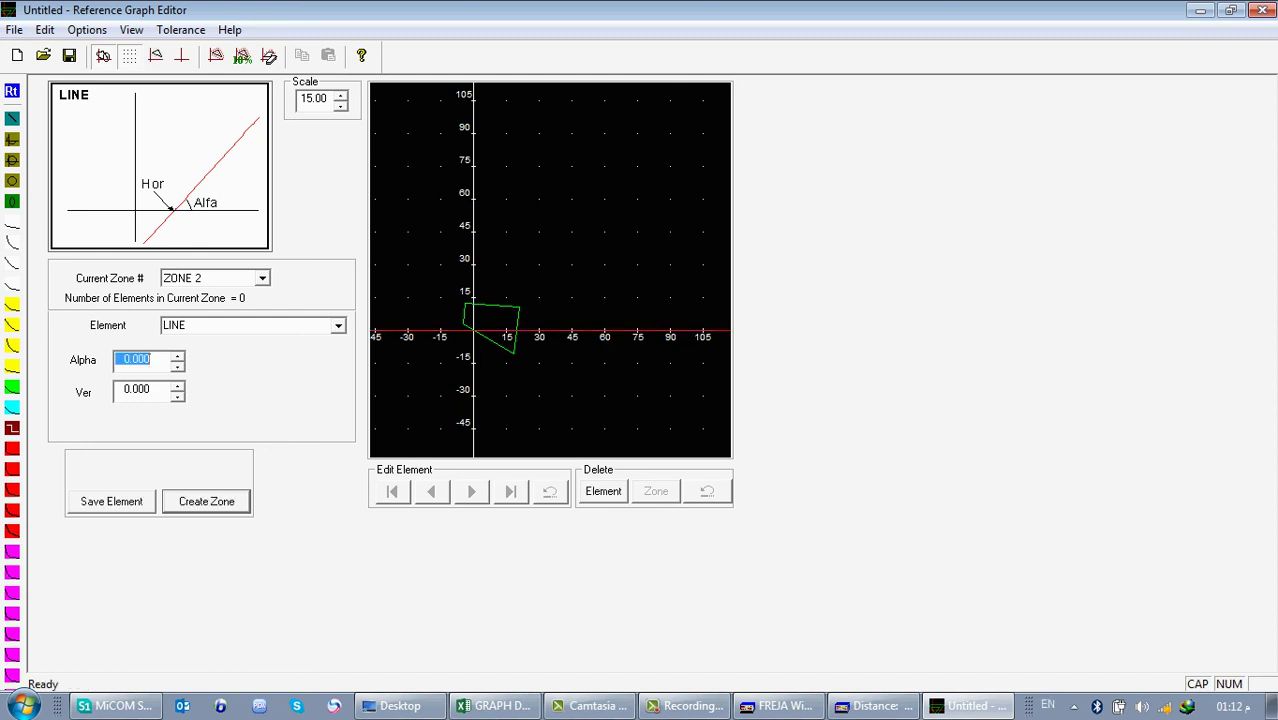
{"action": "type", "text": "177"}
{"action": "key", "text": "Tab"}
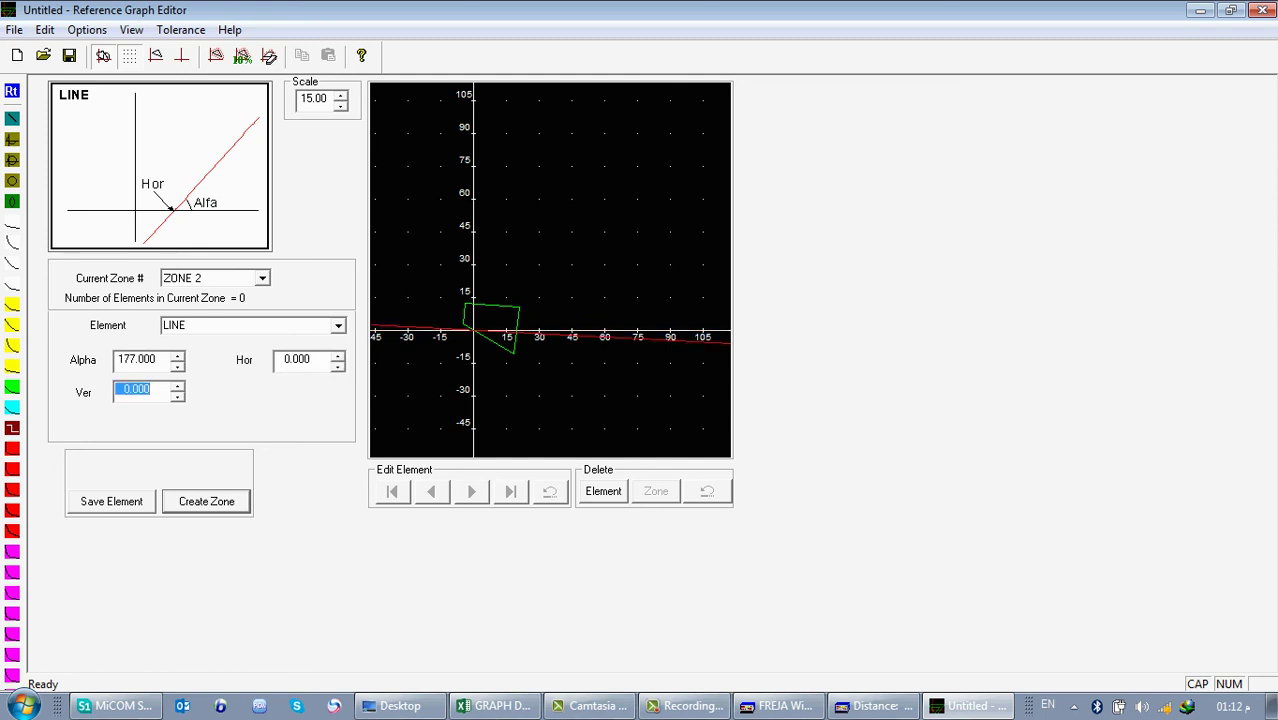
{"action": "mouse_move", "coordinate": [590, 706]}
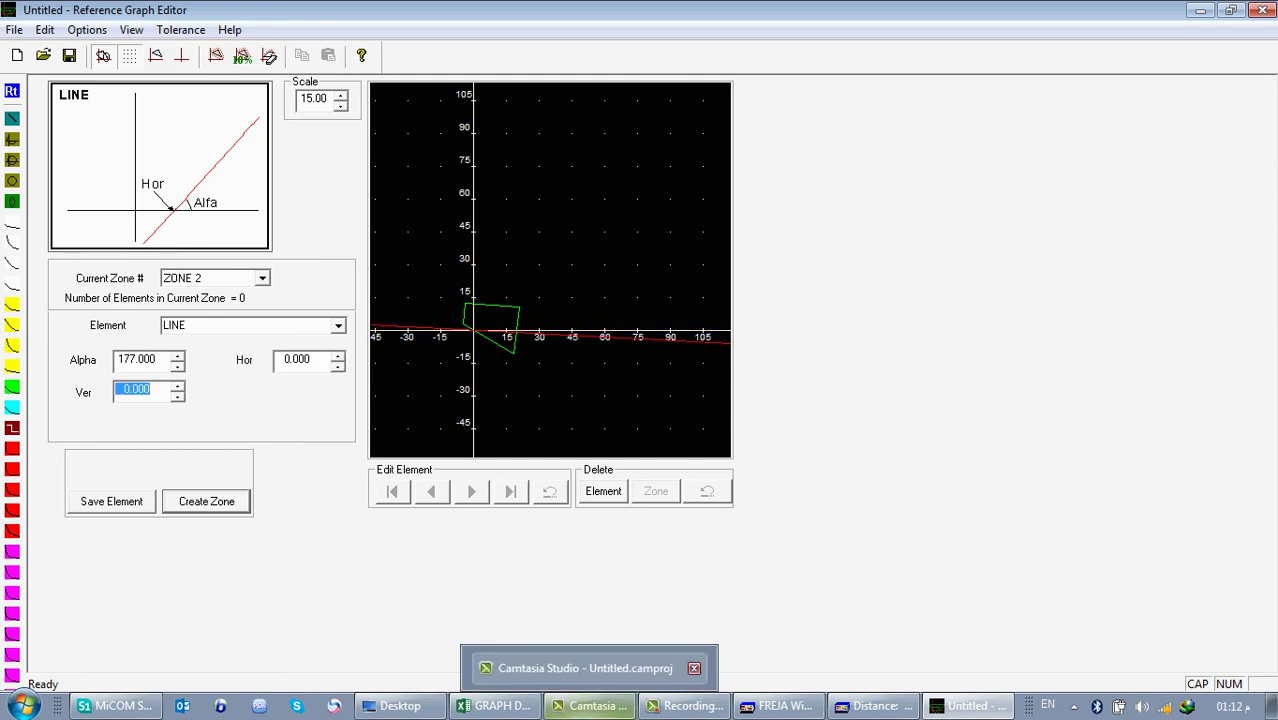
{"action": "left_click", "coordinate": [495, 706]}
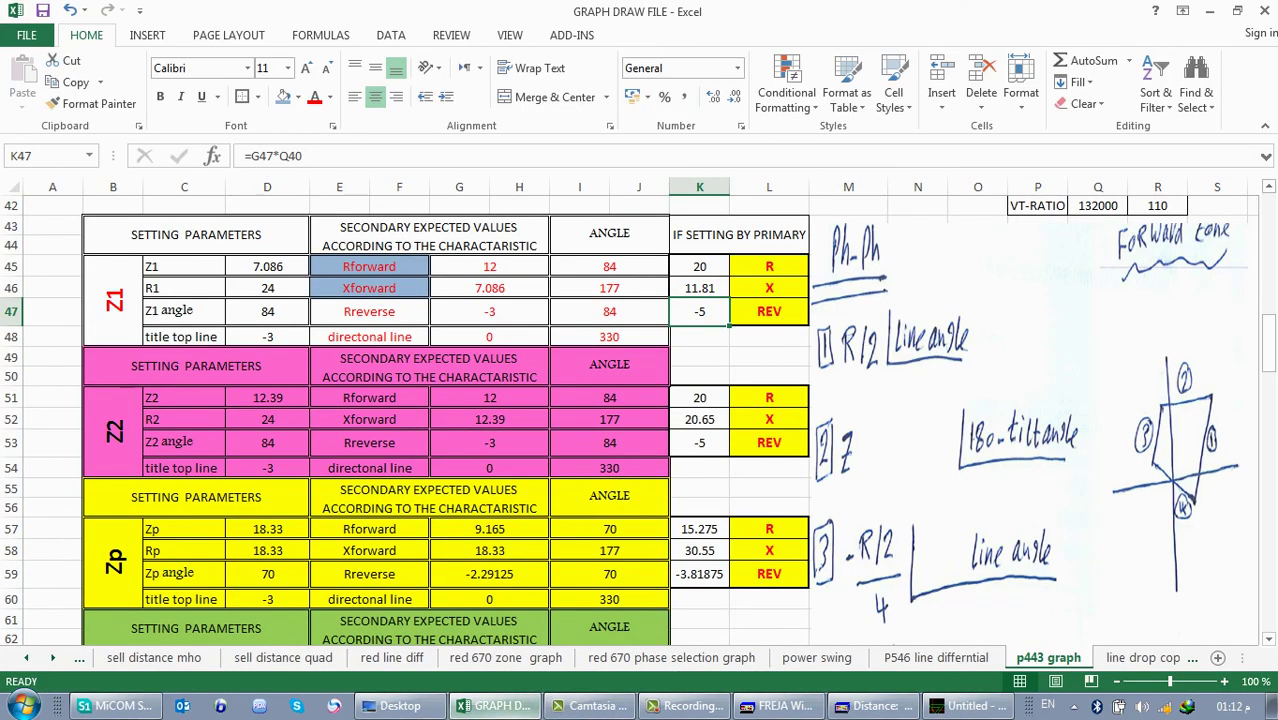
{"action": "left_click_drag", "start_coordinate": [1267, 338], "coordinate": [1267, 355]}
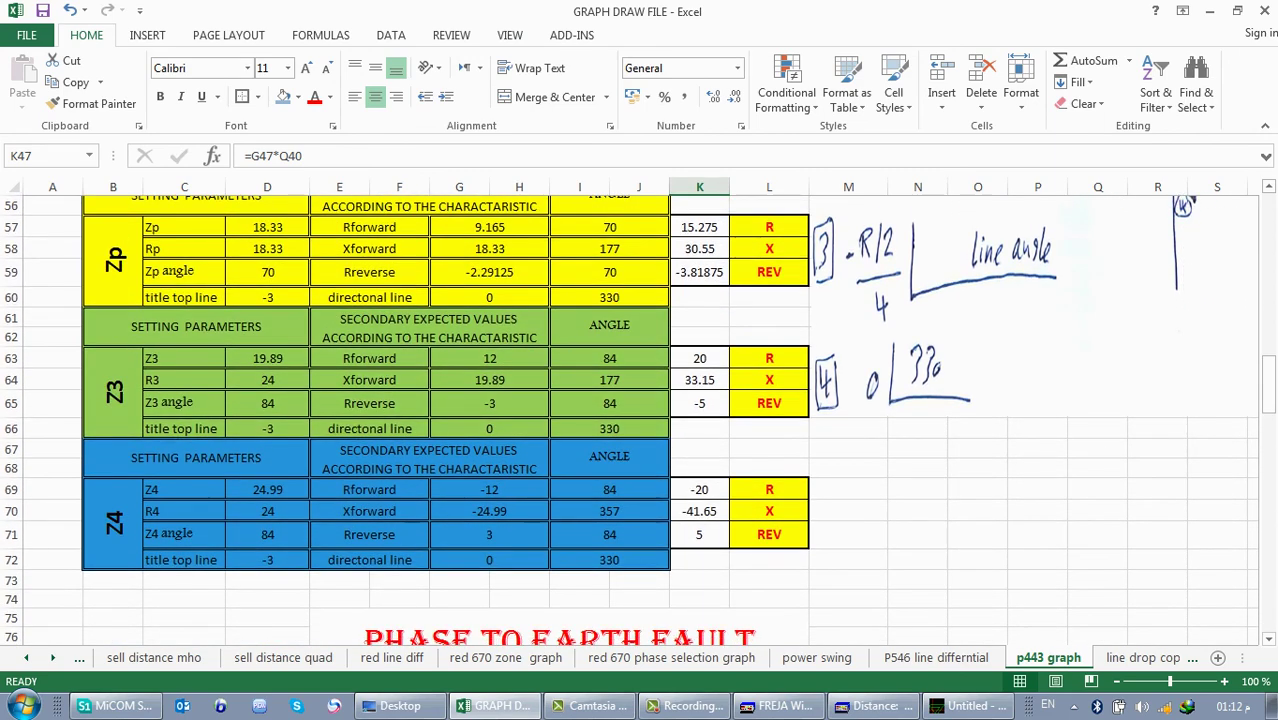
{"action": "left_click", "coordinate": [966, 706]}
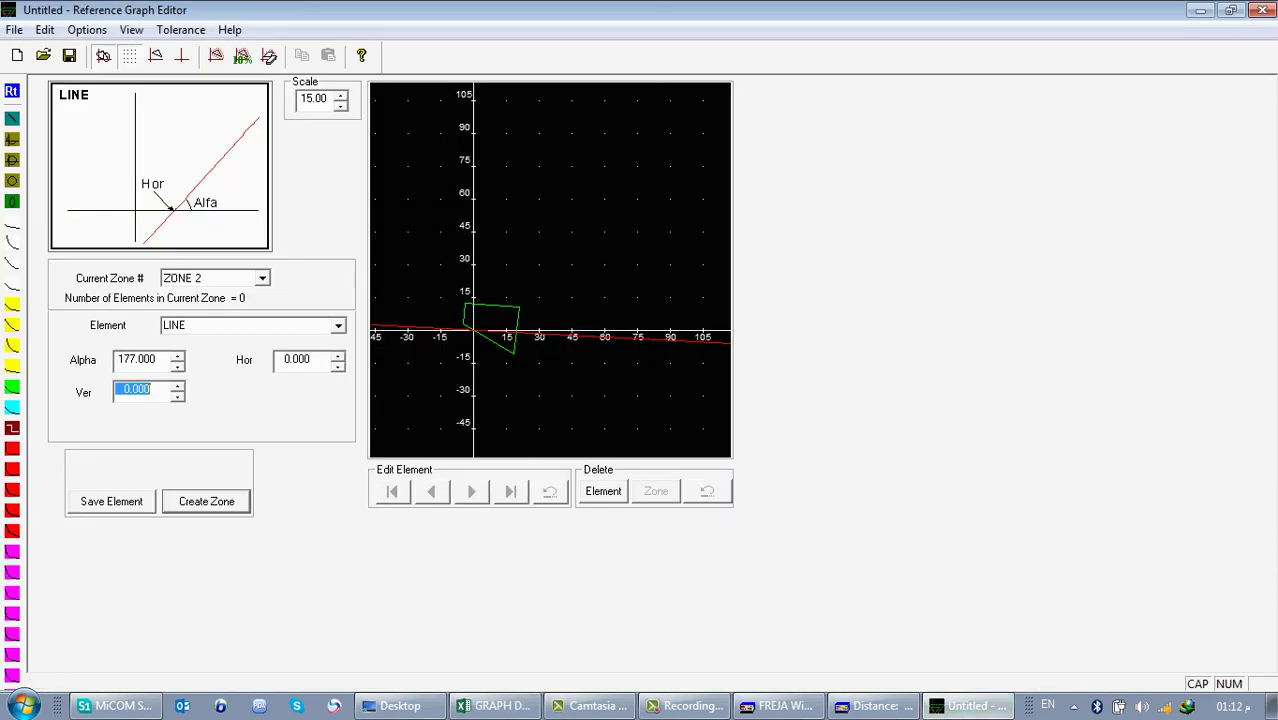
{"action": "type", "text": "-41.65"}
{"action": "key", "text": "Tab"}
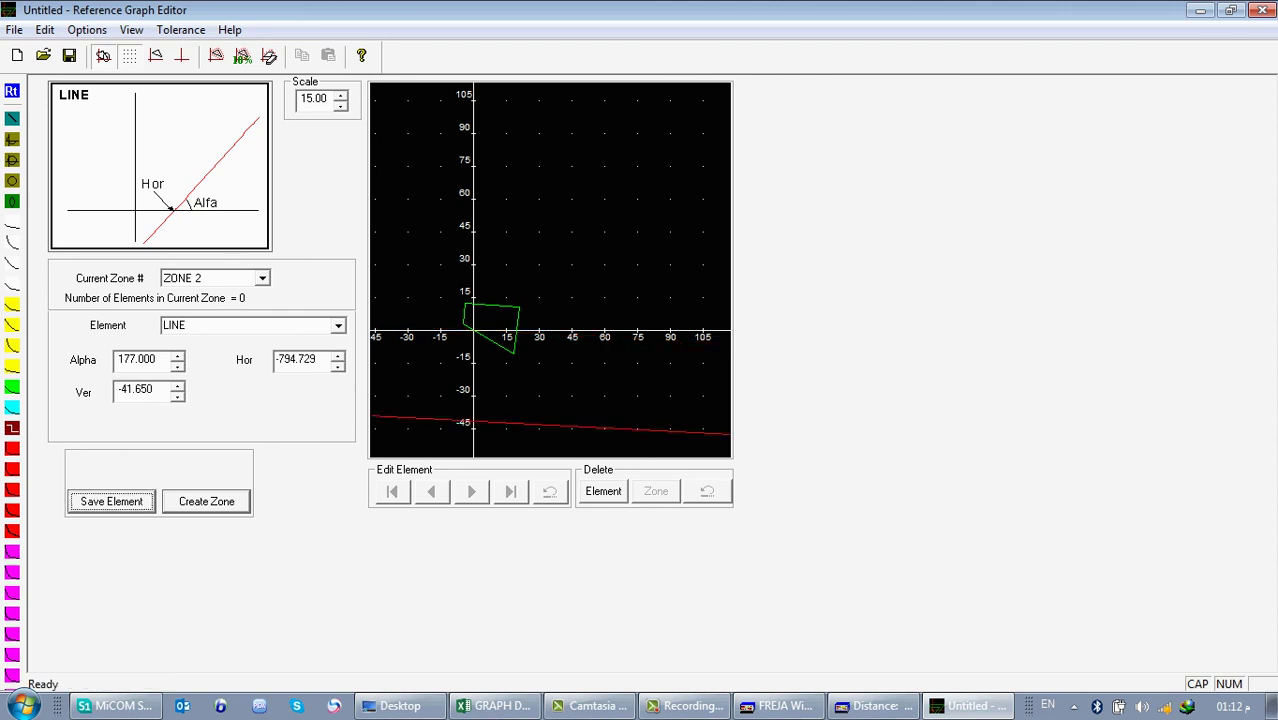
{"action": "left_click", "coordinate": [111, 501]}
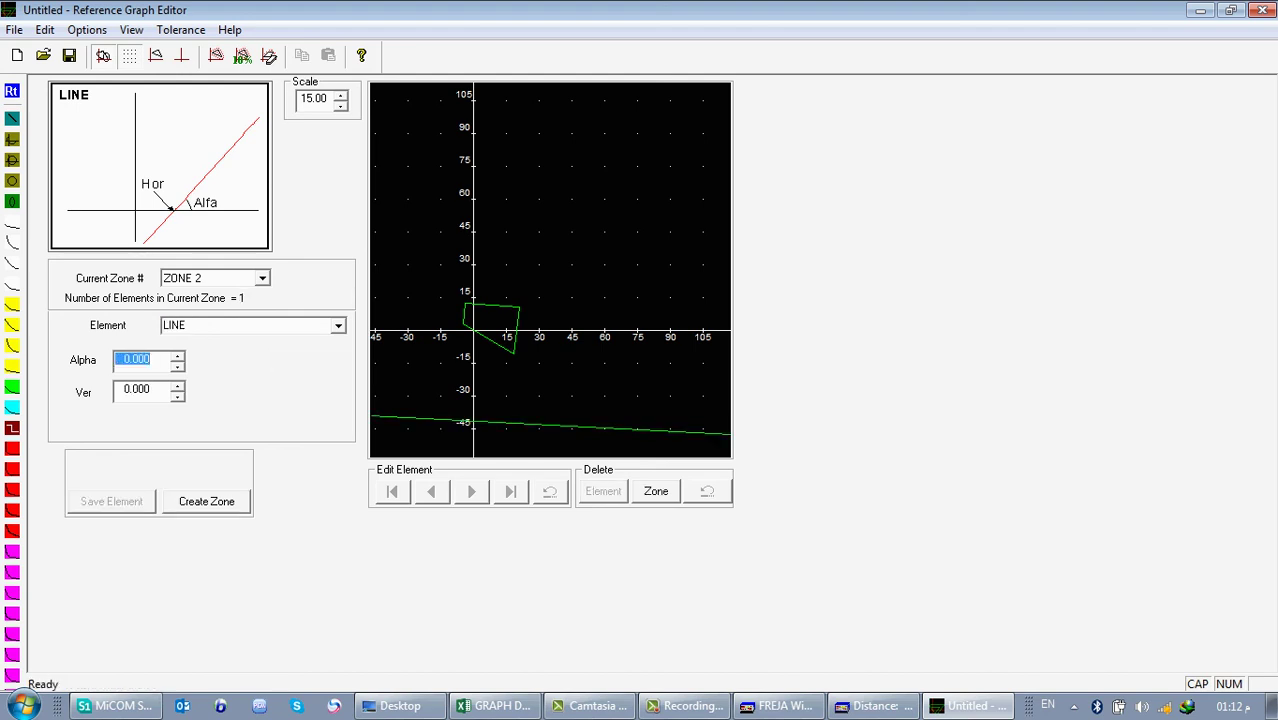
- Add the second Zone 2 line with Alpha 84 and horizontal intercept -20, taking the Z4 primary R value from the Excel workbook
{"action": "type", "text": "84"}
{"action": "key", "text": "Tab"}
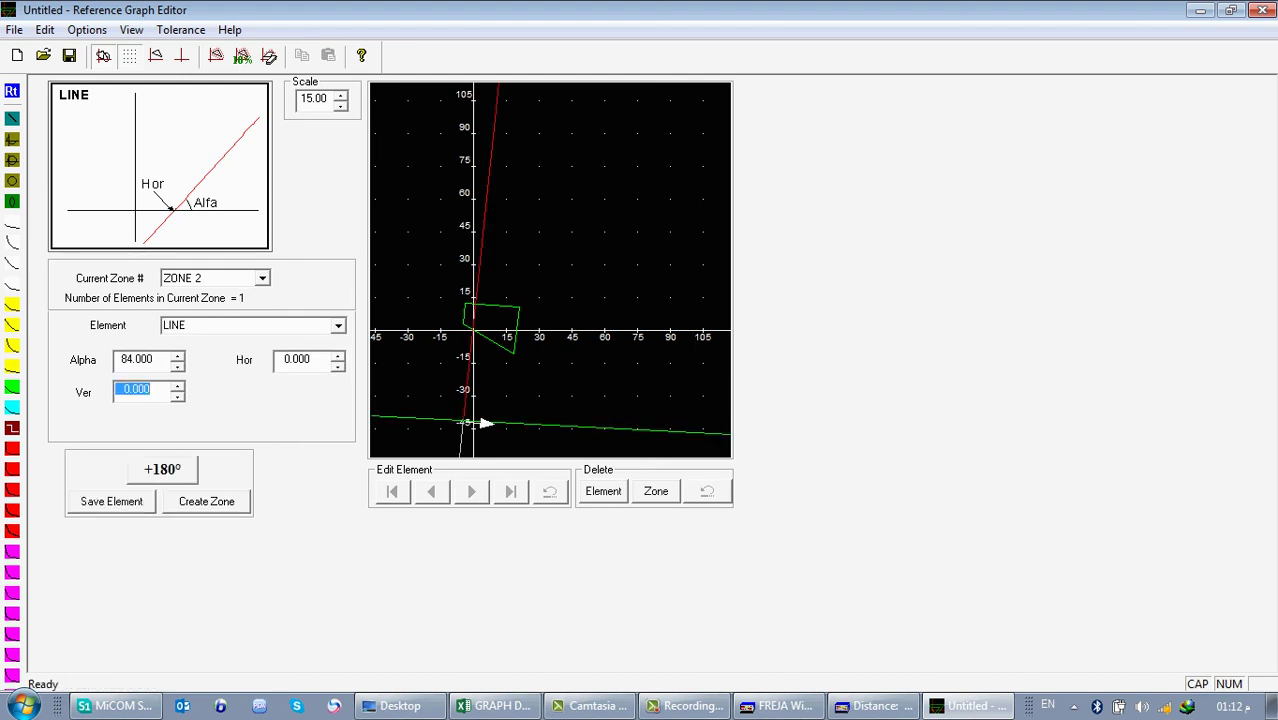
{"action": "key", "text": "Tab"}
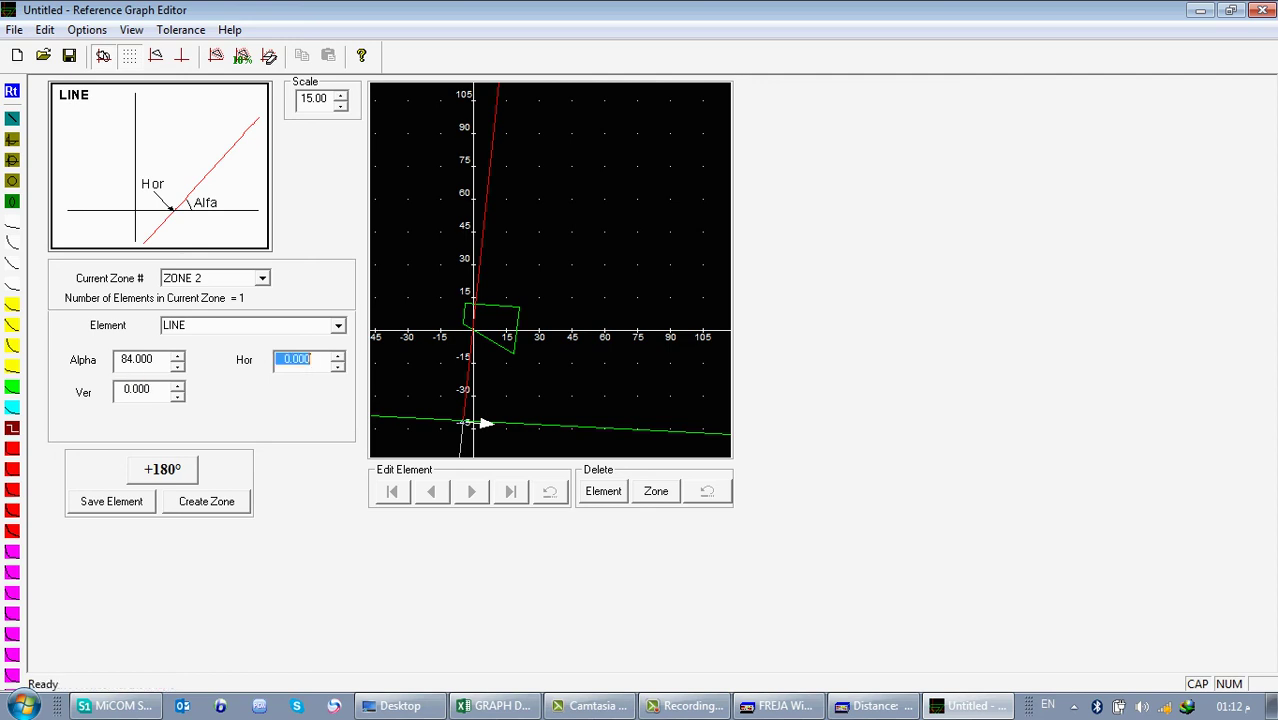
{"action": "left_click", "coordinate": [490, 706]}
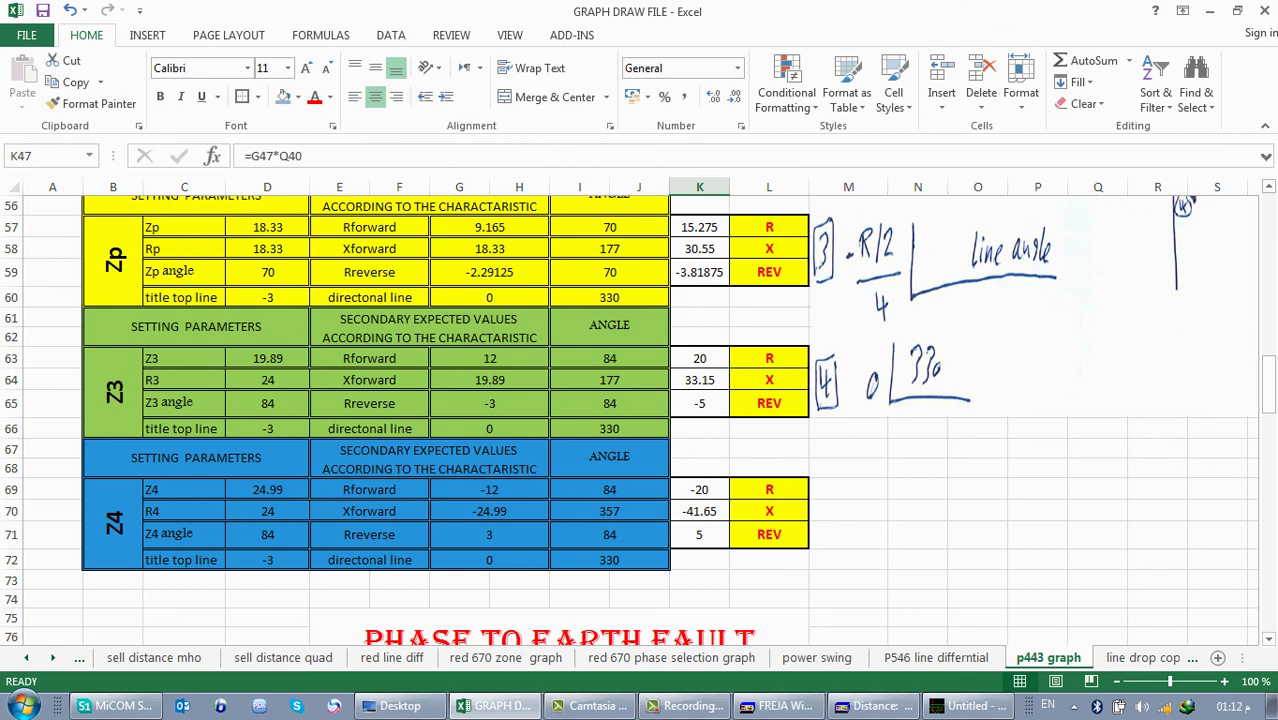
{"action": "left_click_drag", "start_coordinate": [700, 490], "coordinate": [769, 490]}
{"action": "left_click", "coordinate": [967, 706]}
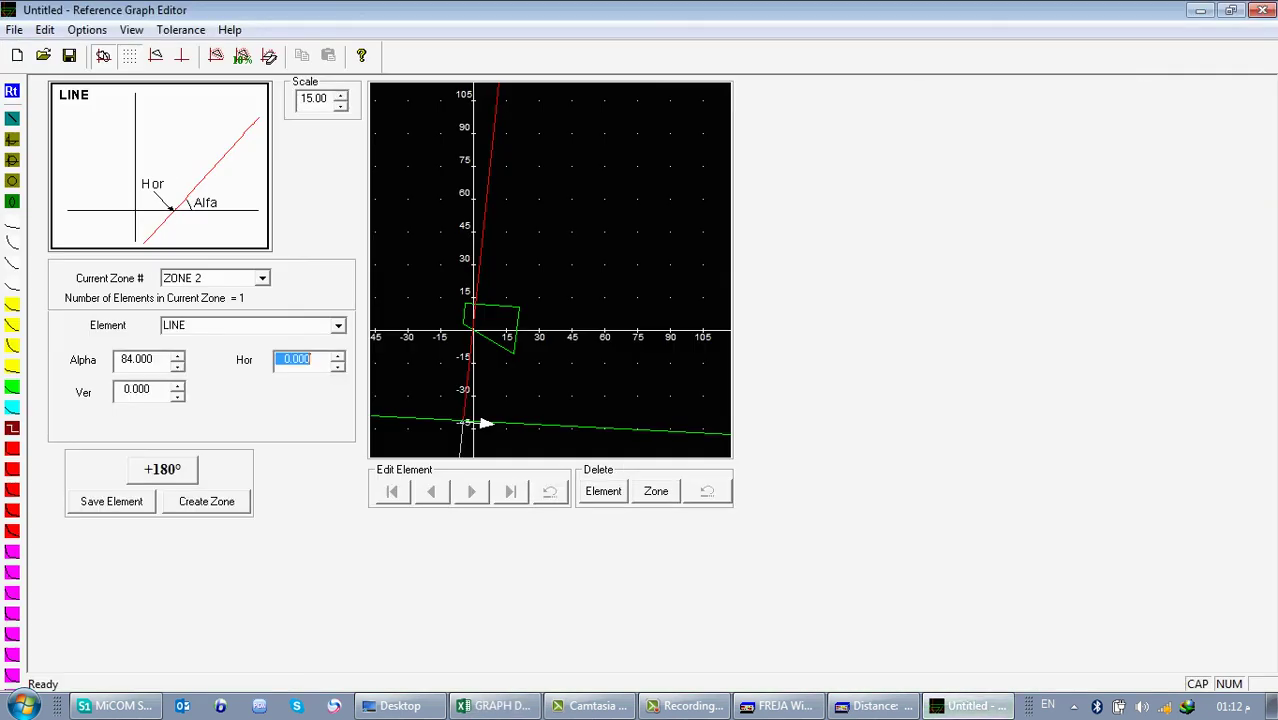
{"action": "type", "text": "-20"}
{"action": "key", "text": "Tab"}
{"action": "key", "text": "Return"}
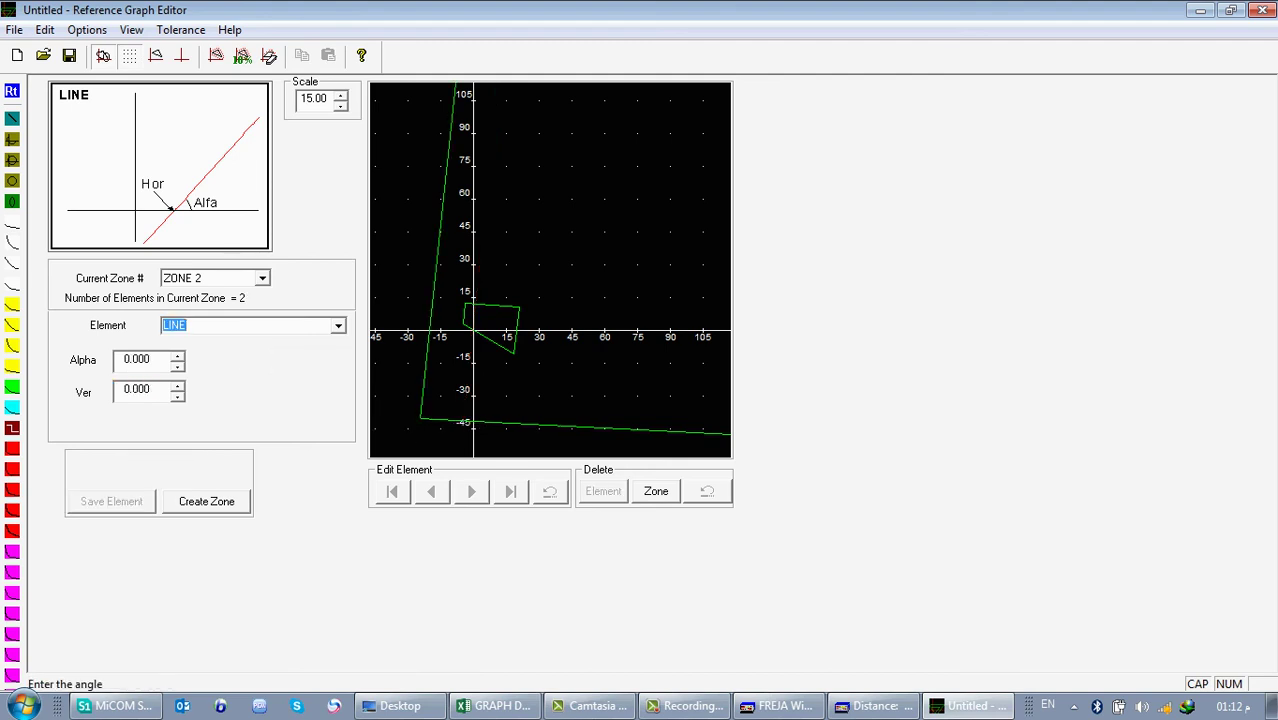
- Add the third Zone 2 line through the origin with Alpha 330
{"action": "key", "text": "Tab"}
{"action": "type", "text": "330"}
{"action": "key", "text": "Tab"}
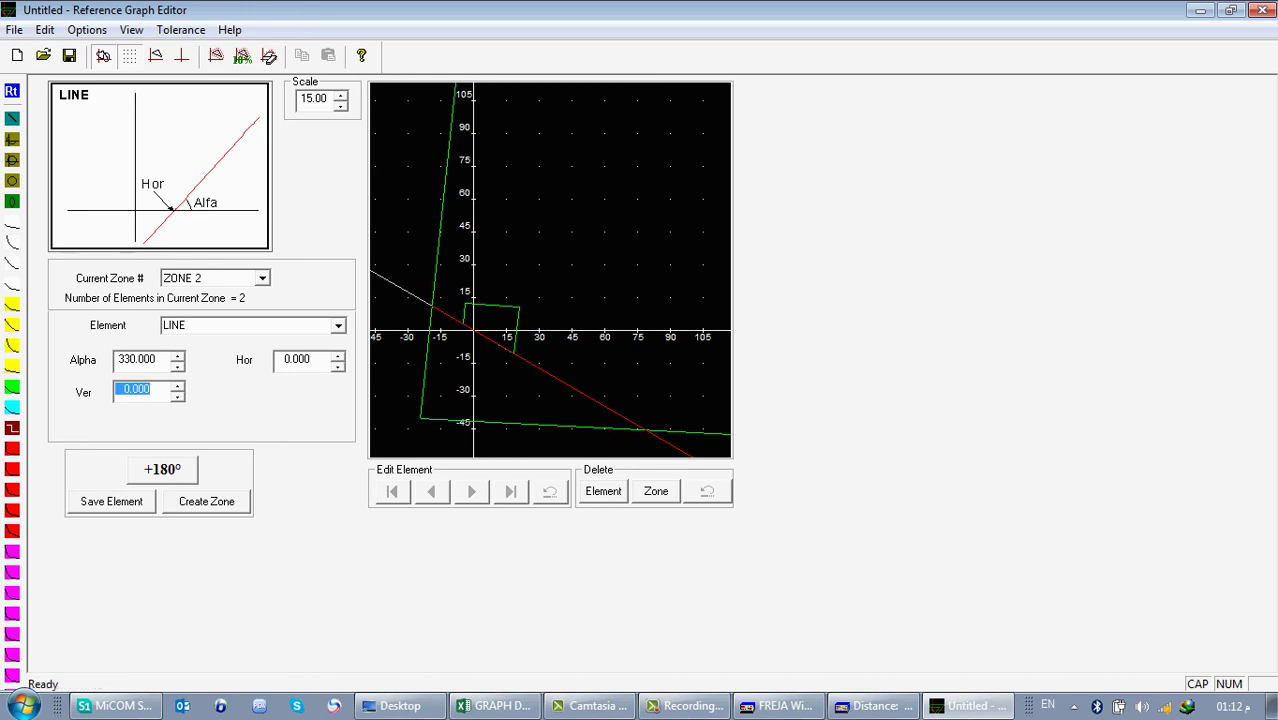
{"action": "key", "text": "Return"}
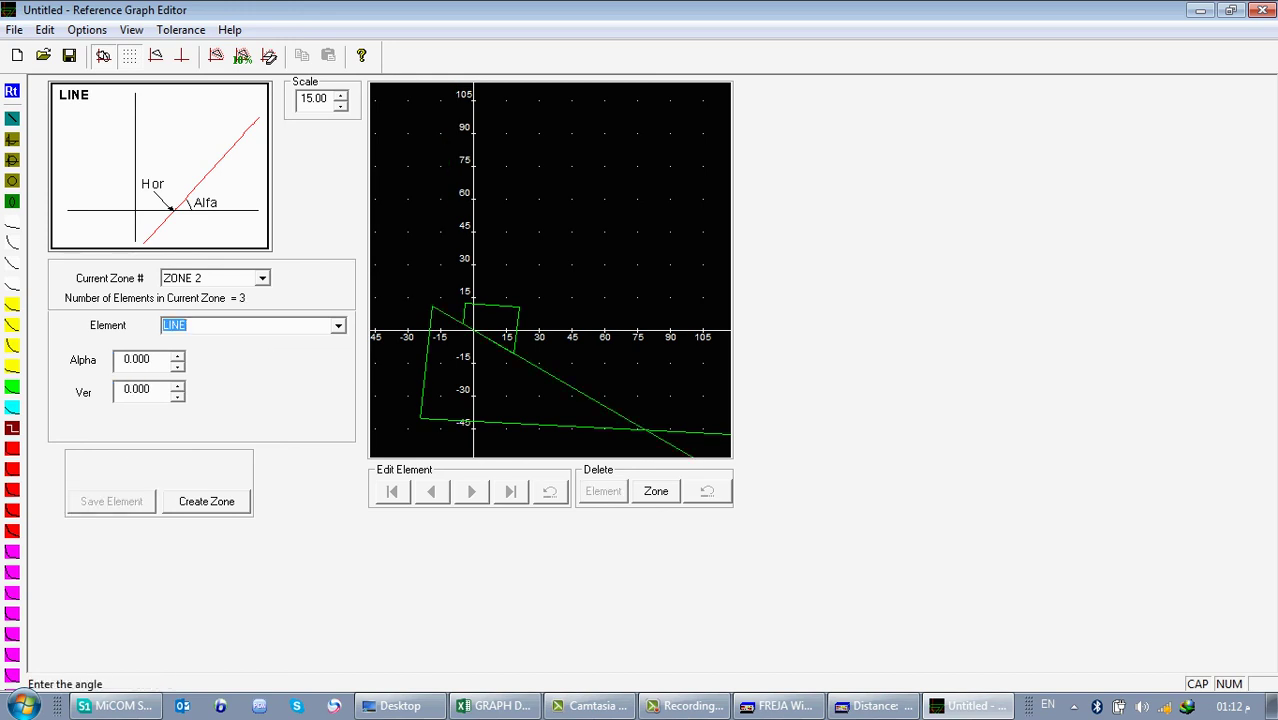
- Add the fourth Zone 2 line with Alpha 84, horizontal intercept 5 from the workbook and save direction reversed by 180°, and create the zone
{"action": "key", "text": "Tab"}
{"action": "type", "text": "84"}
{"action": "key", "text": "Tab"}
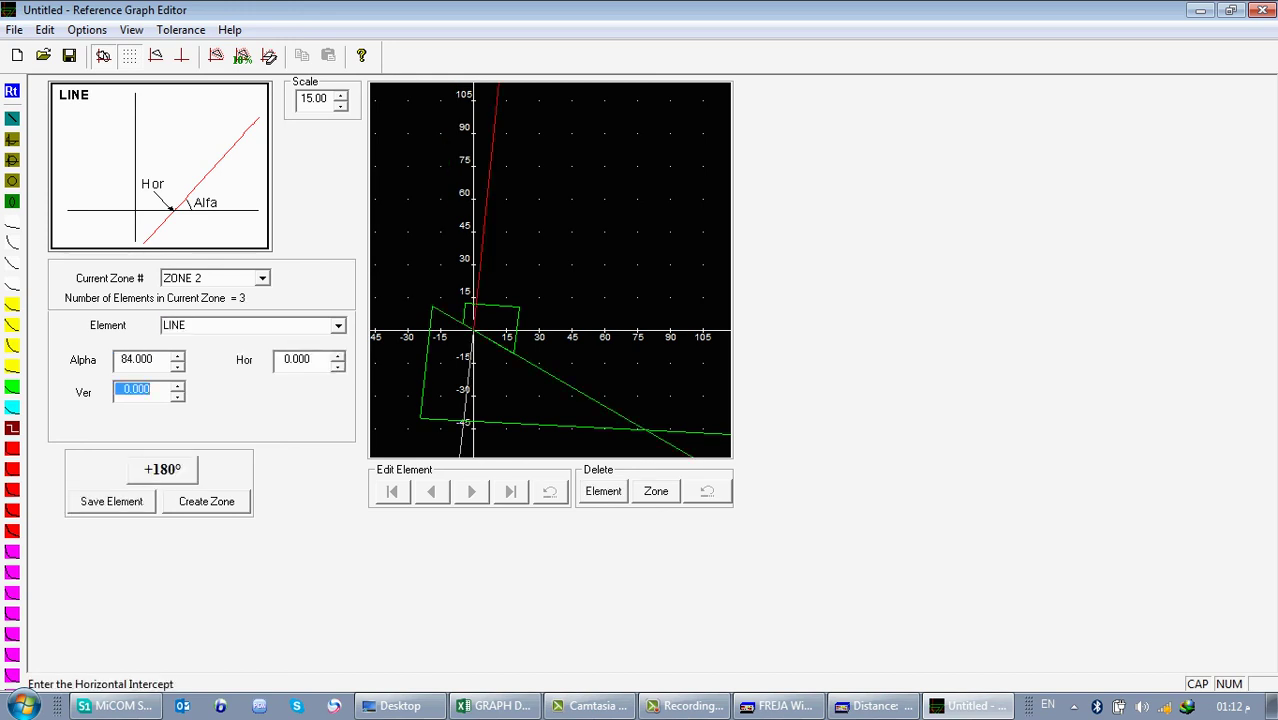
{"action": "key", "text": "alt+Tab"}
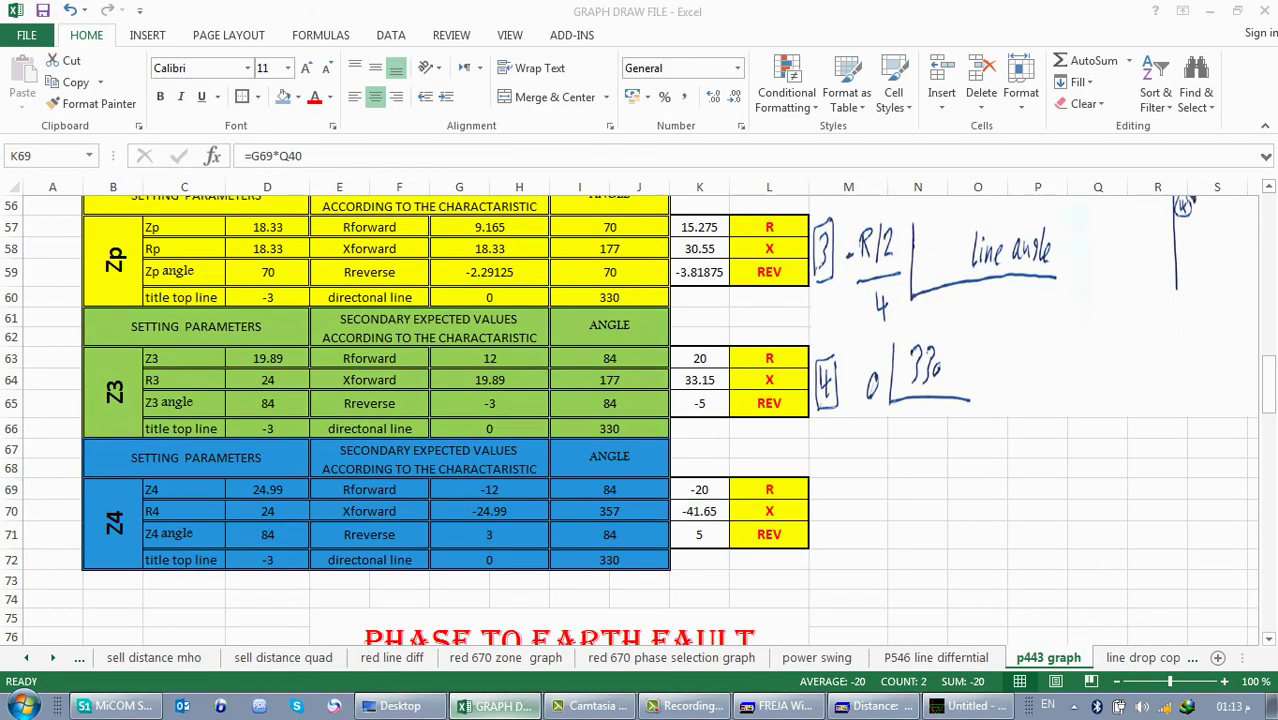
{"action": "key", "text": "alt+Tab"}
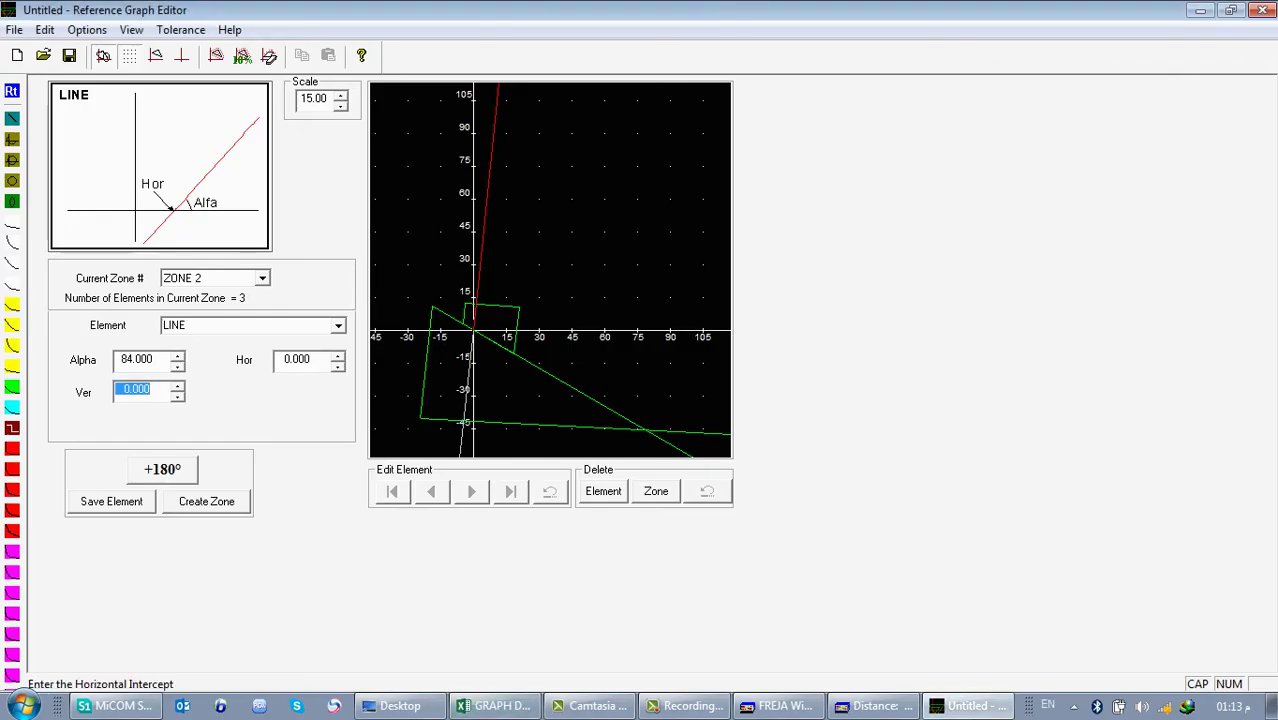
{"action": "key", "text": "Tab"}
{"action": "type", "text": "5"}
{"action": "key", "text": "Tab"}
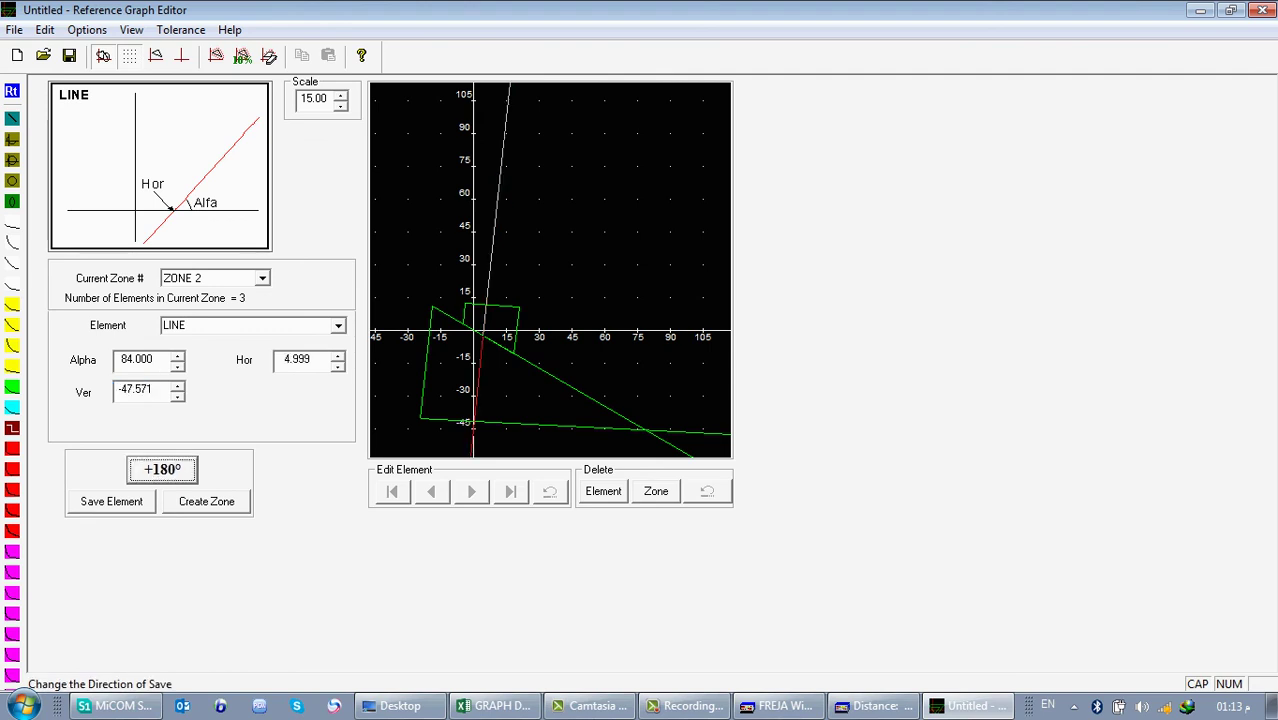
{"action": "left_click", "coordinate": [111, 501]}
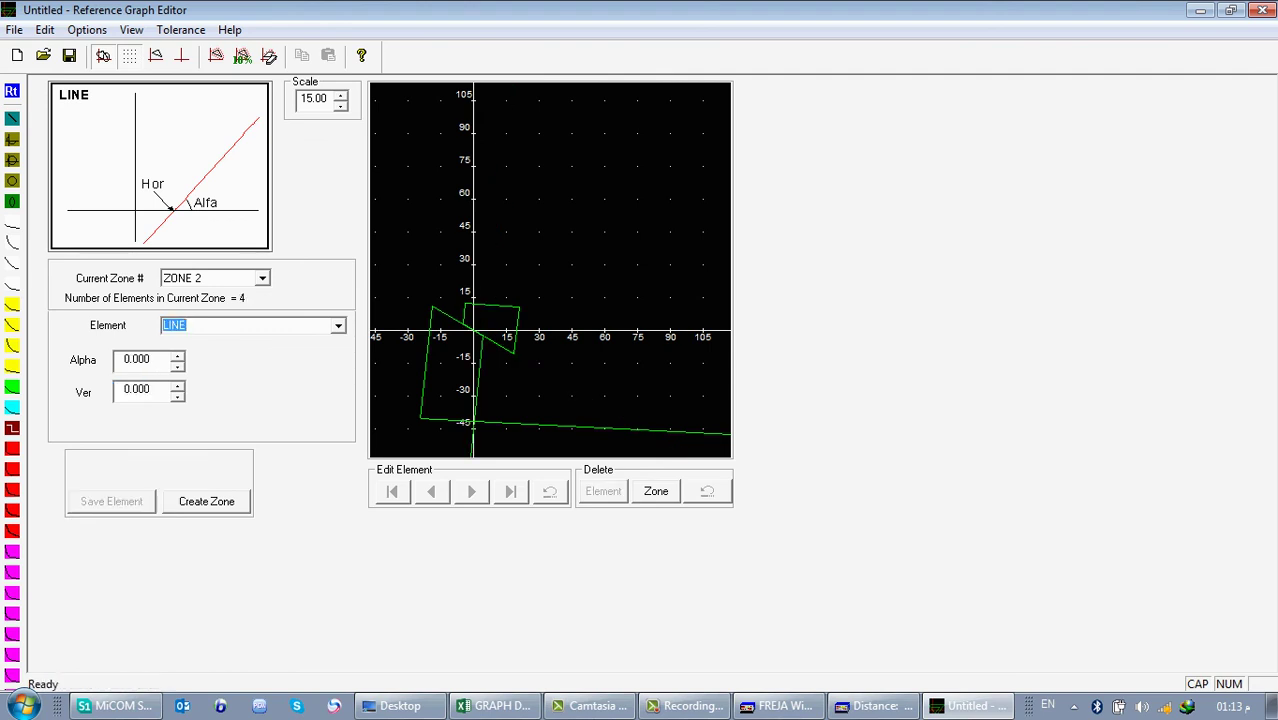
{"action": "left_click", "coordinate": [206, 501]}
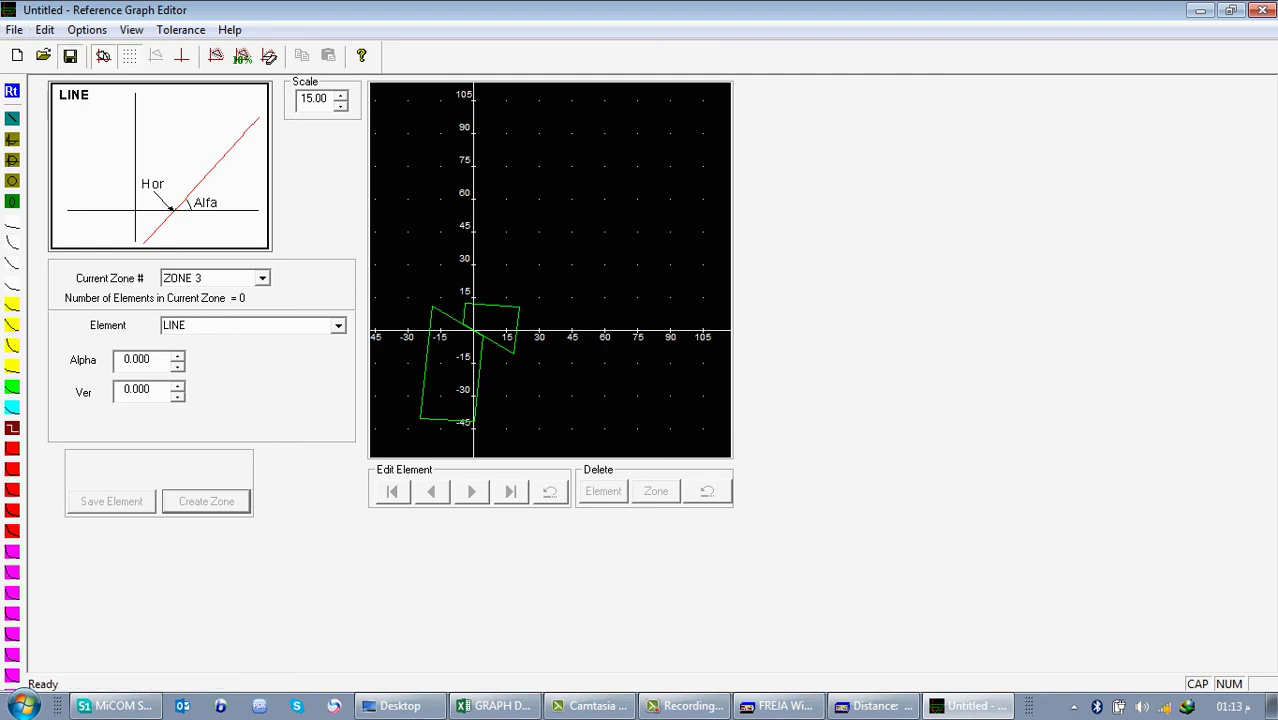
- Save the reference graph to the Desktop as PHHJKLLKJHGHJKL
{"action": "left_click", "coordinate": [70, 55]}
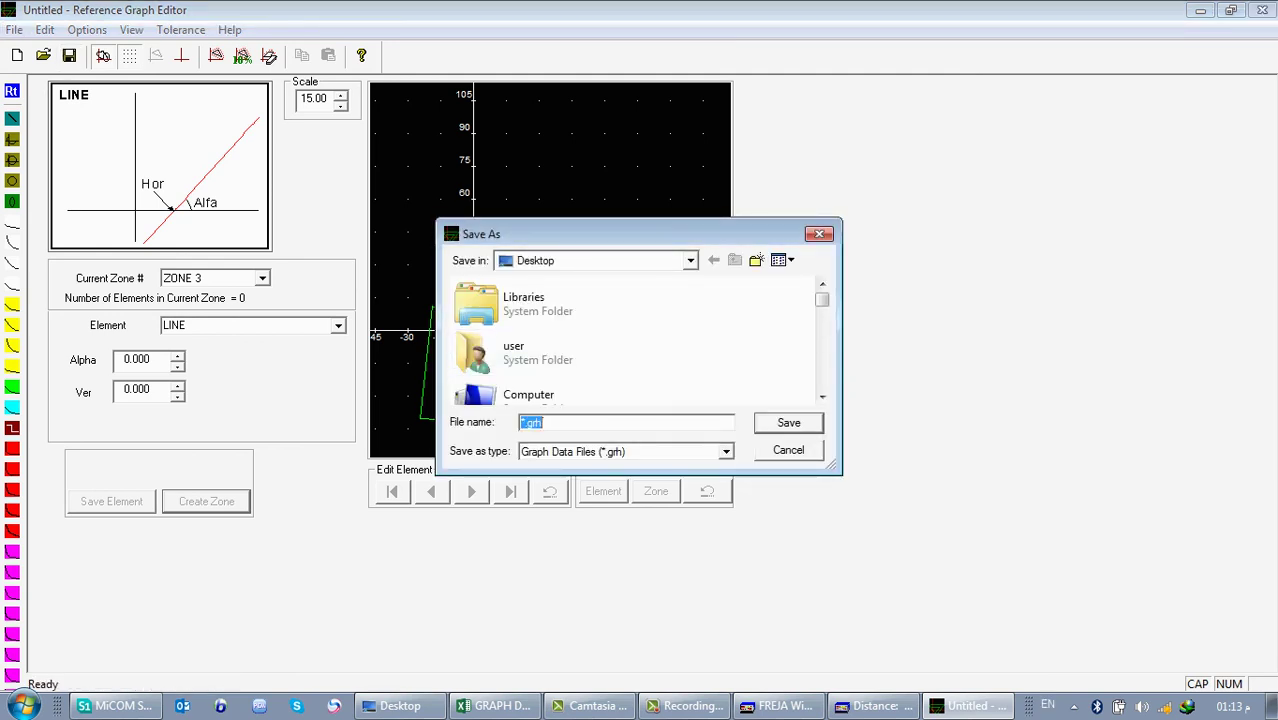
{"action": "type", "text": "PHHJKLLKJHGHJKL"}
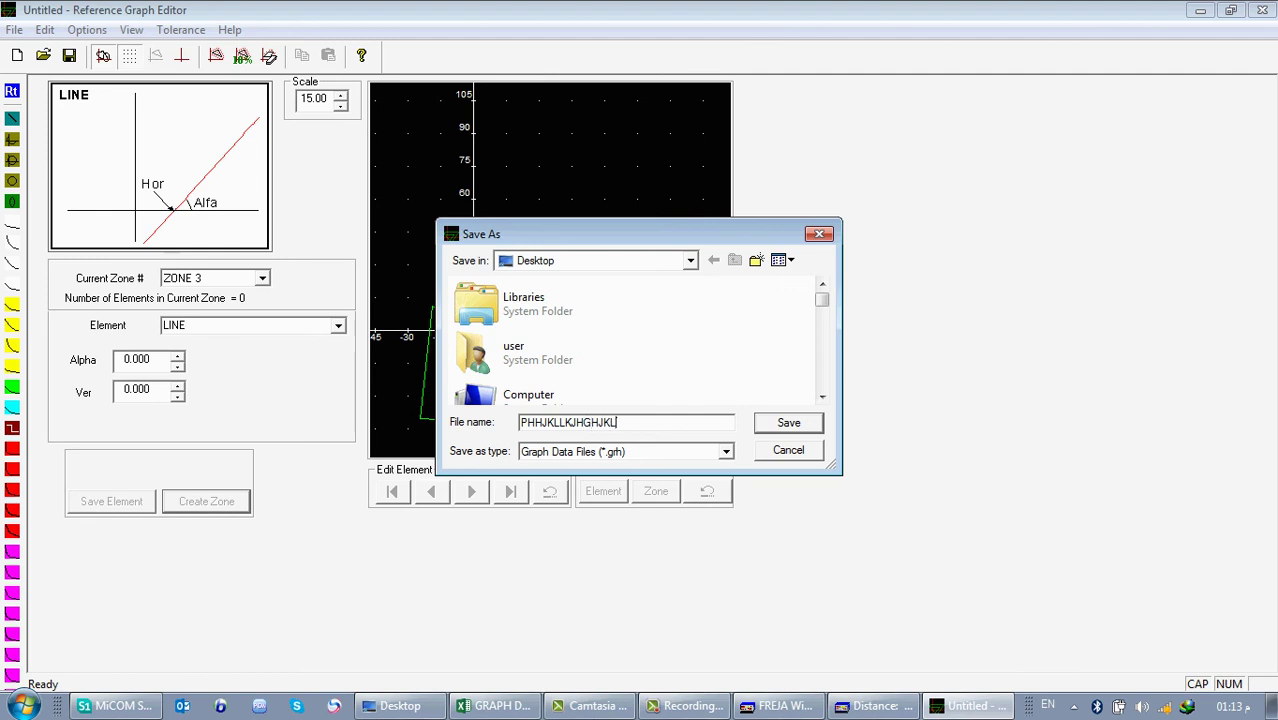
{"action": "key", "text": "Return"}
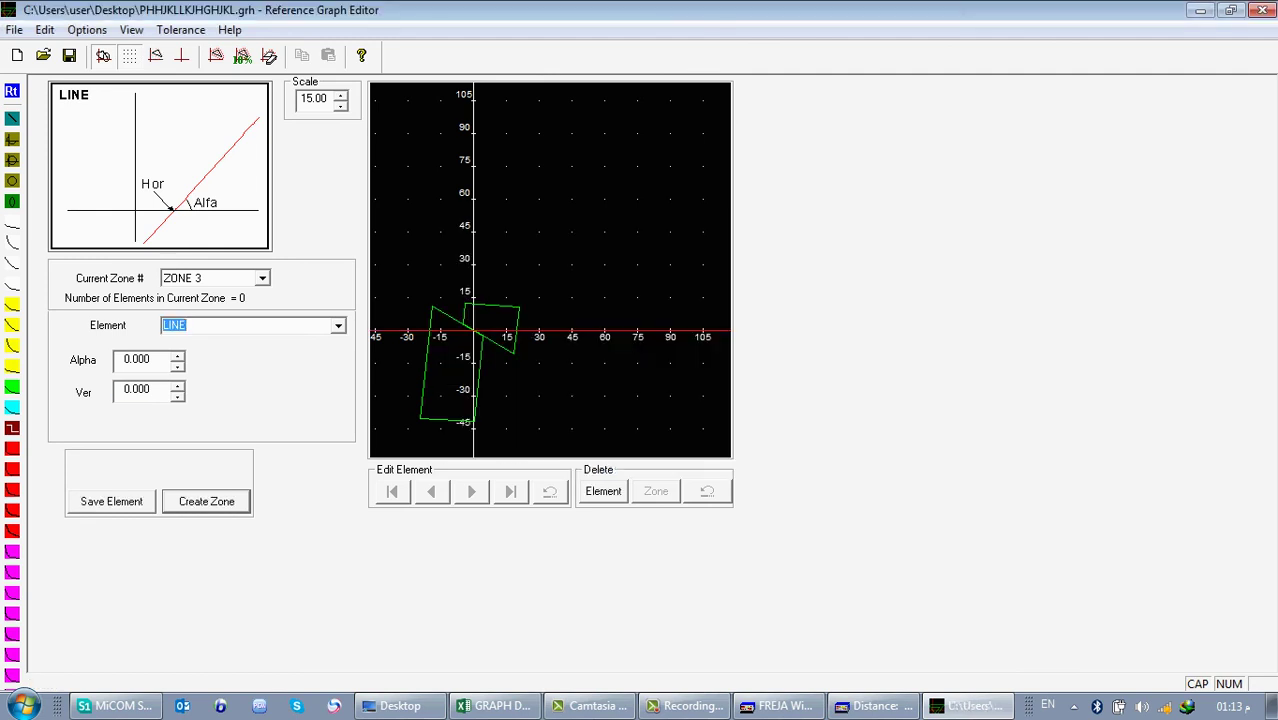
- Exit the Reference Graph Editor and switch to the FREJA Distance window
{"action": "left_click", "coordinate": [14, 29]}
{"action": "left_click", "coordinate": [40, 272]}
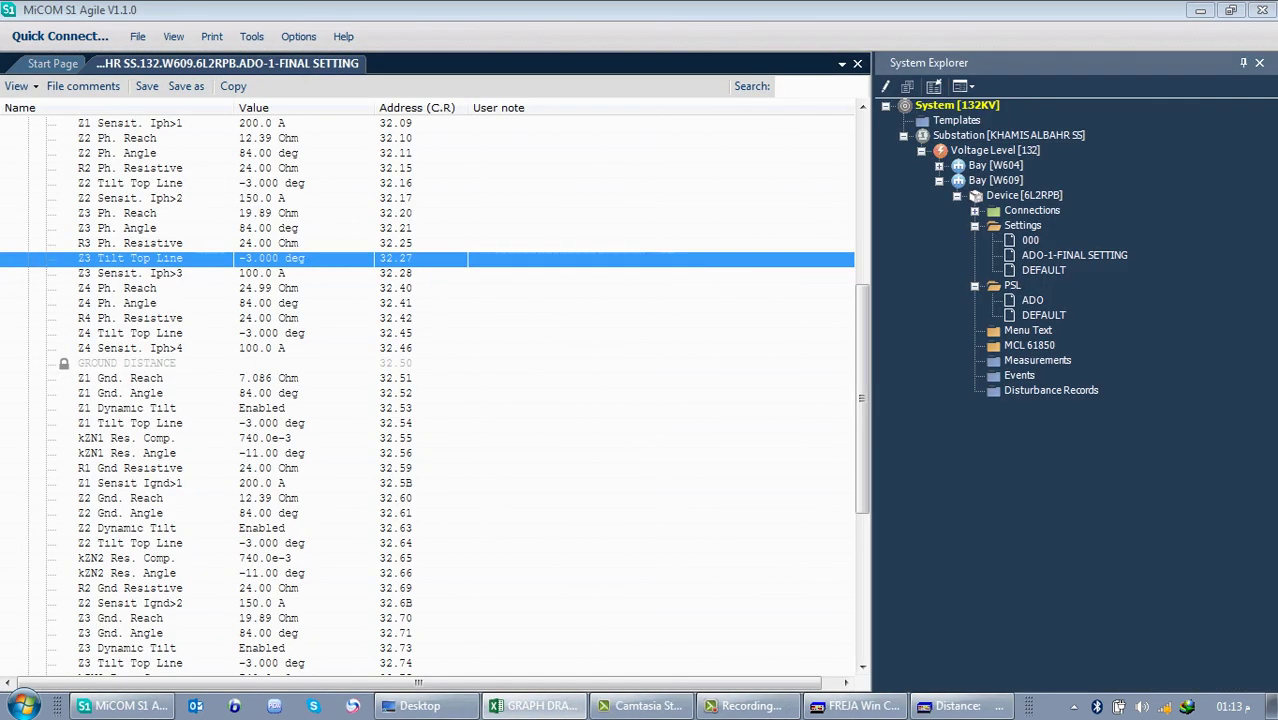
{"action": "left_click", "coordinate": [955, 706]}
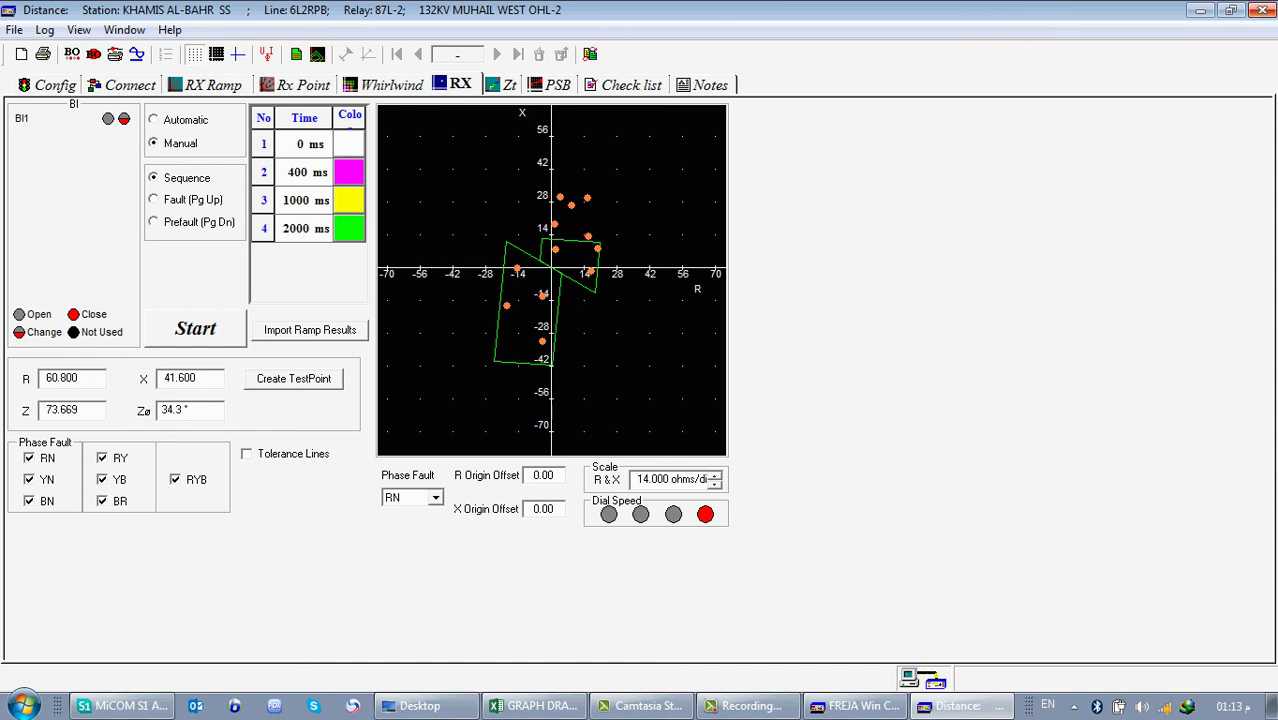
- Review the Distance test configuration and return to the RX plot, checking the phase fault choice for the display
{"action": "left_click", "coordinate": [45, 84]}
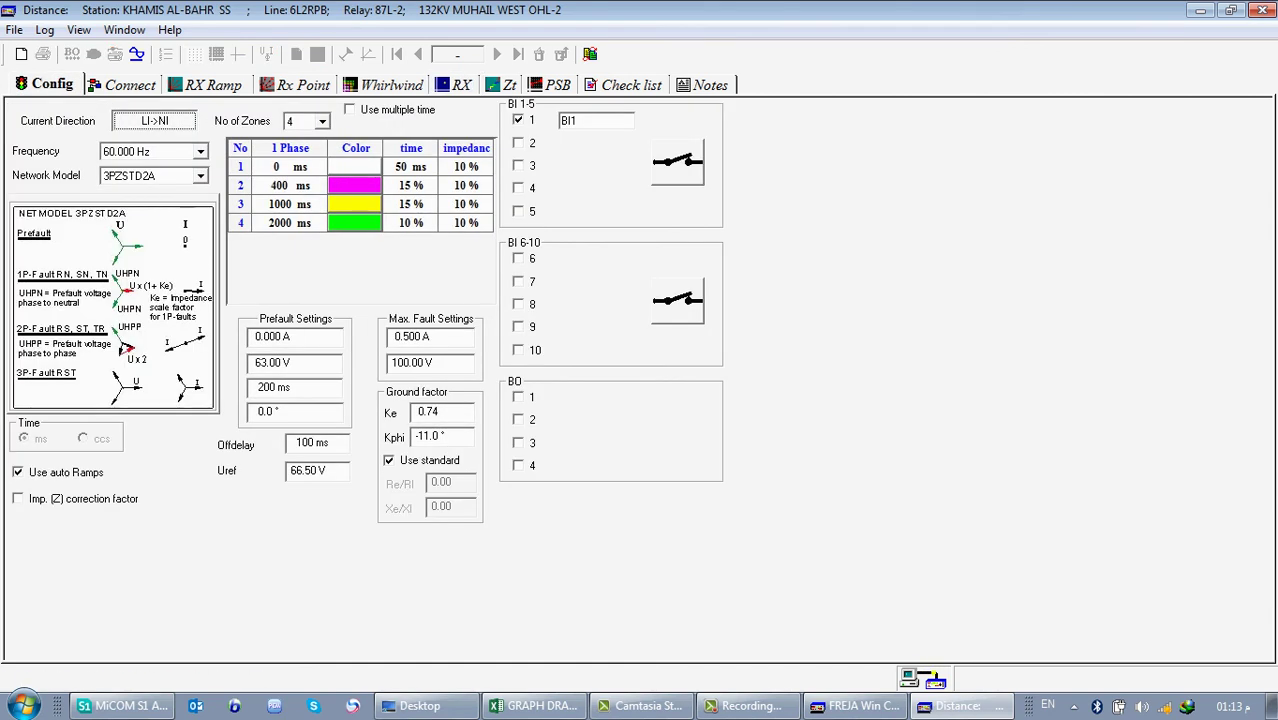
{"action": "left_click", "coordinate": [460, 85]}
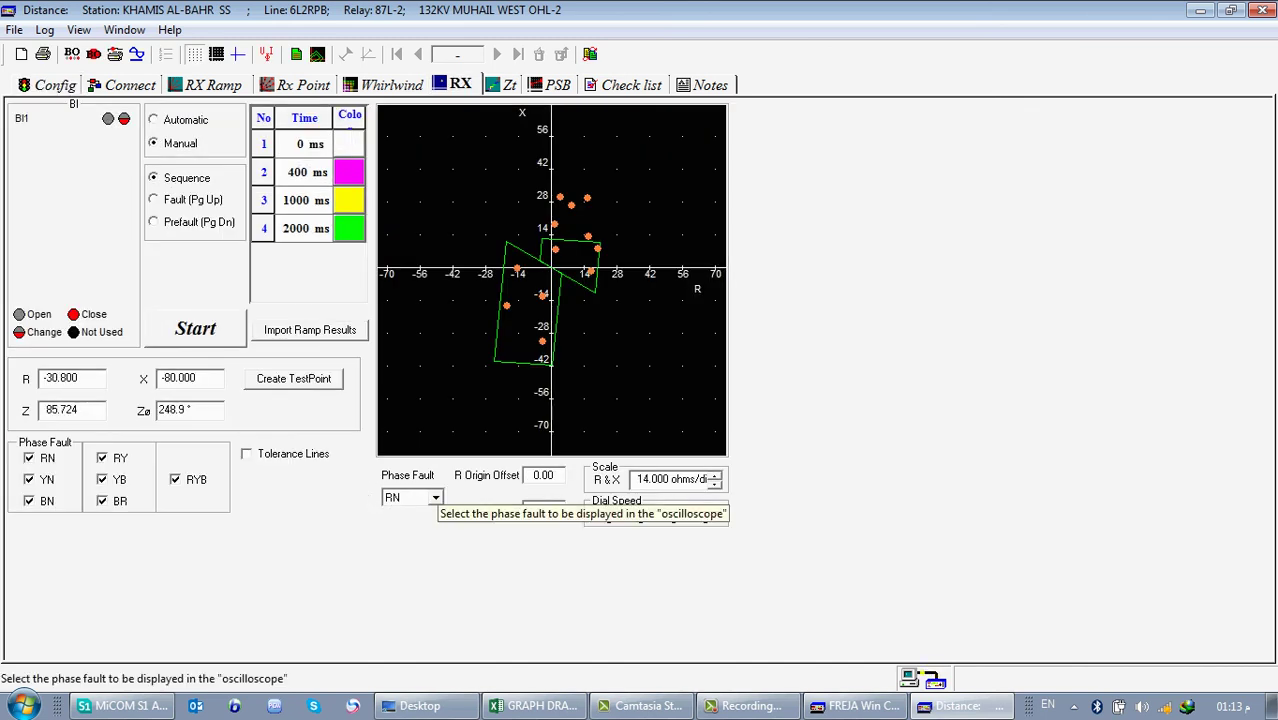
{"action": "left_click", "coordinate": [436, 497]}
{"action": "left_click", "coordinate": [436, 497]}
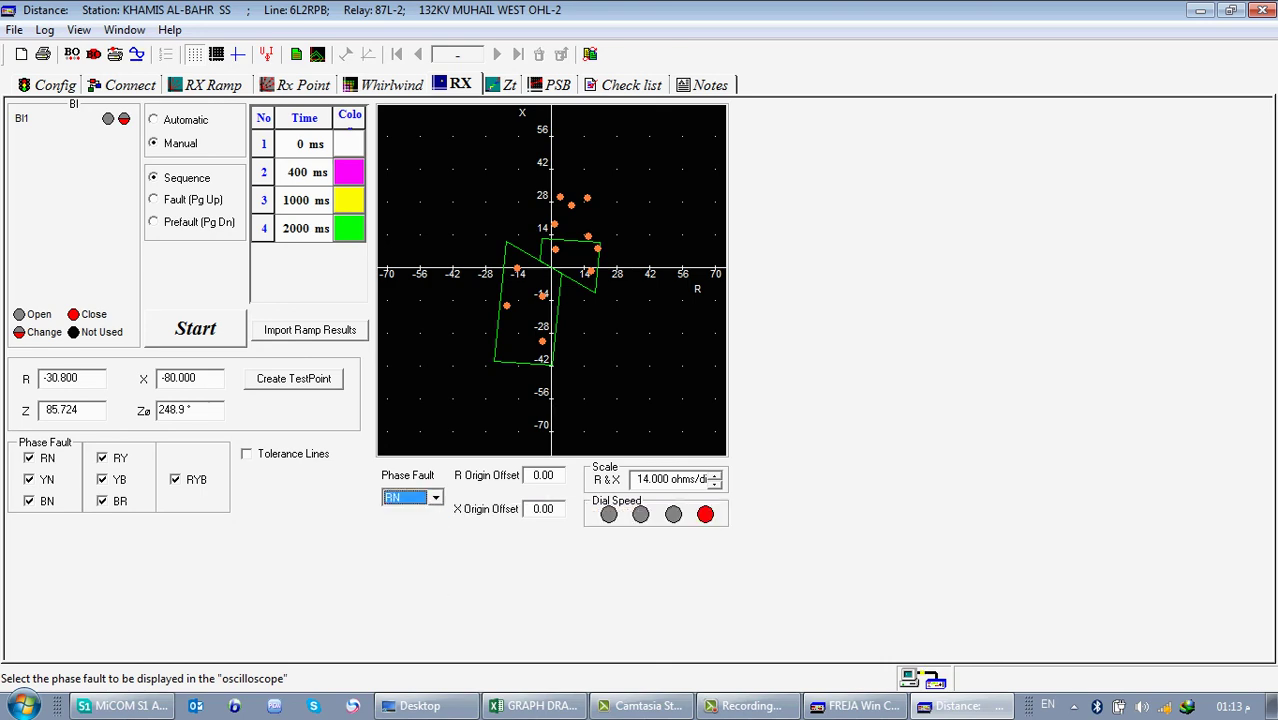
- Review the phase-to-earth line formulas in the workbook and look up kZN1 Res. Comp. and kZN1 Res. Angle in MiCOM S1 Agile
{"action": "left_click", "coordinate": [533, 706]}
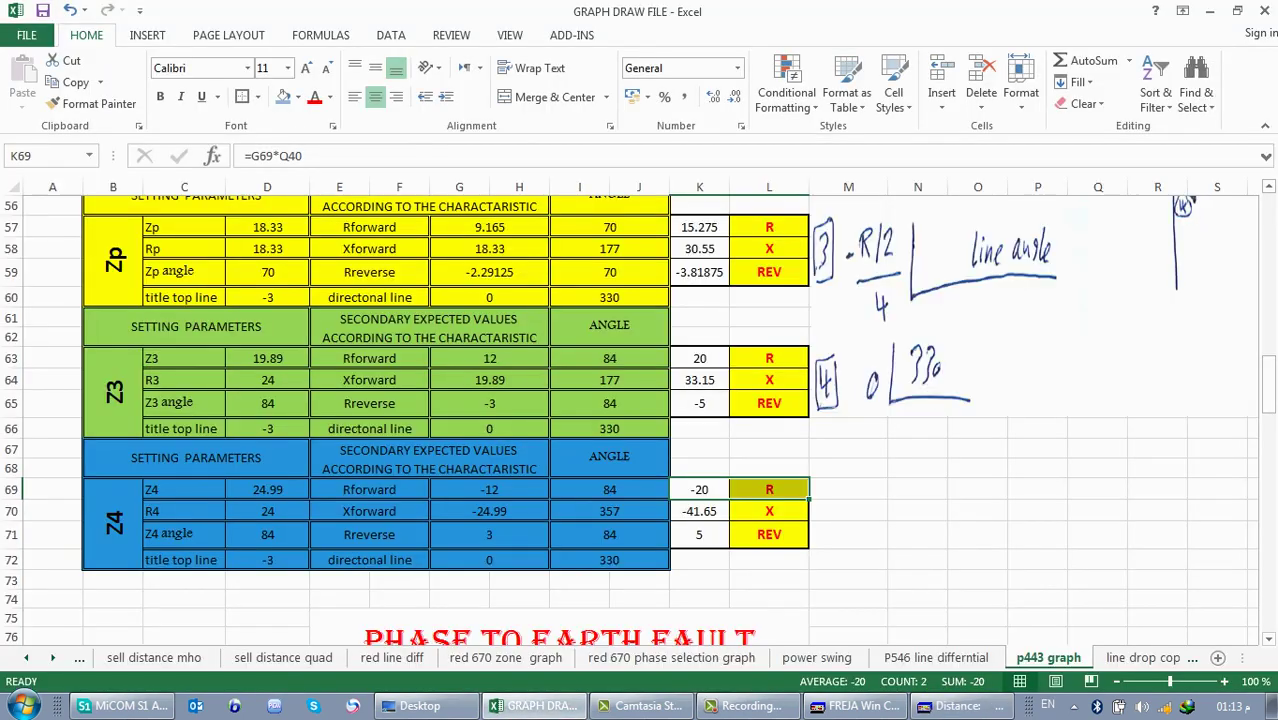
{"action": "scroll", "coordinate": [640, 420], "scroll_direction": "down", "scroll_amount": 12}
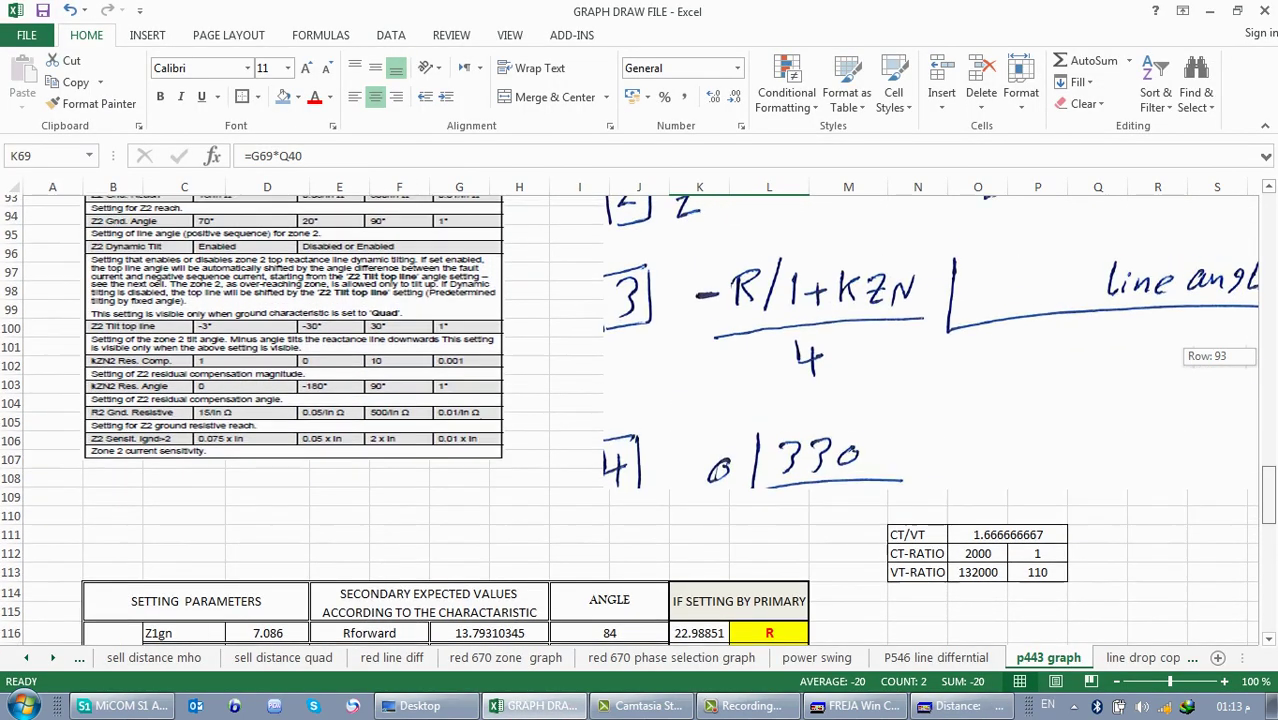
{"action": "scroll", "coordinate": [640, 420], "scroll_direction": "up", "scroll_amount": 3}
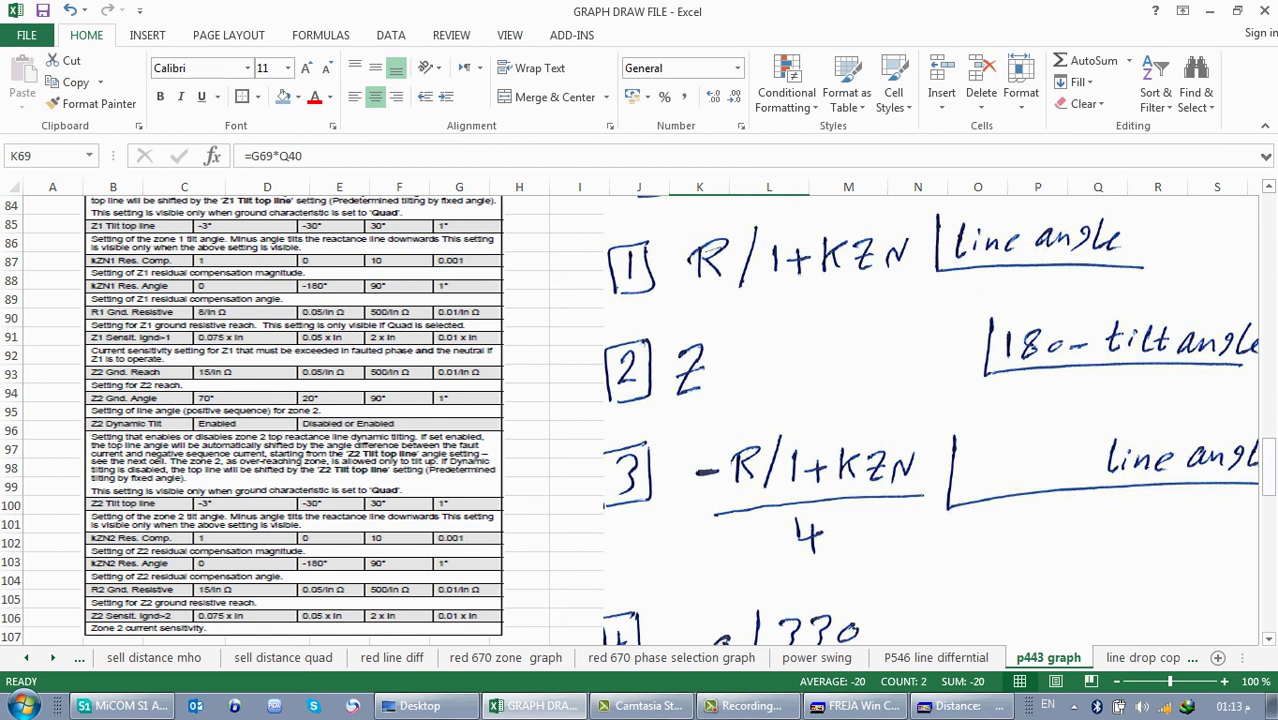
{"action": "key", "text": "alt+Tab"}
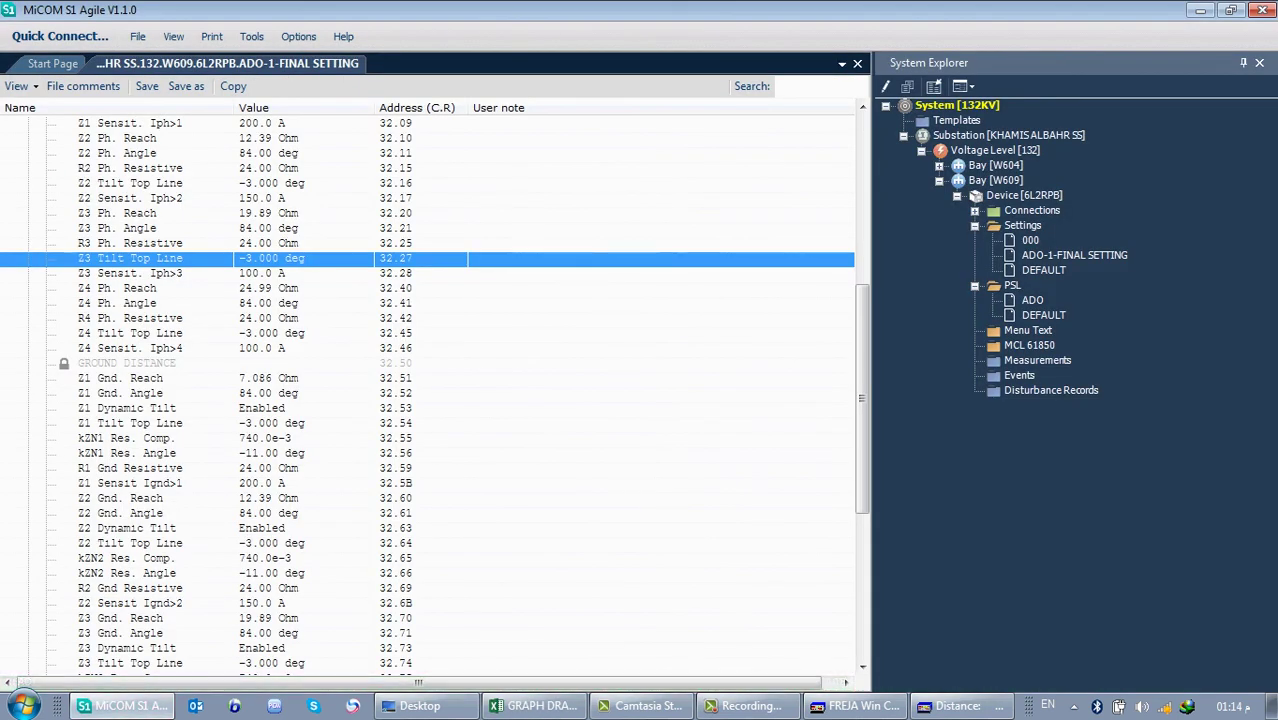
{"action": "left_click", "coordinate": [265, 438]}
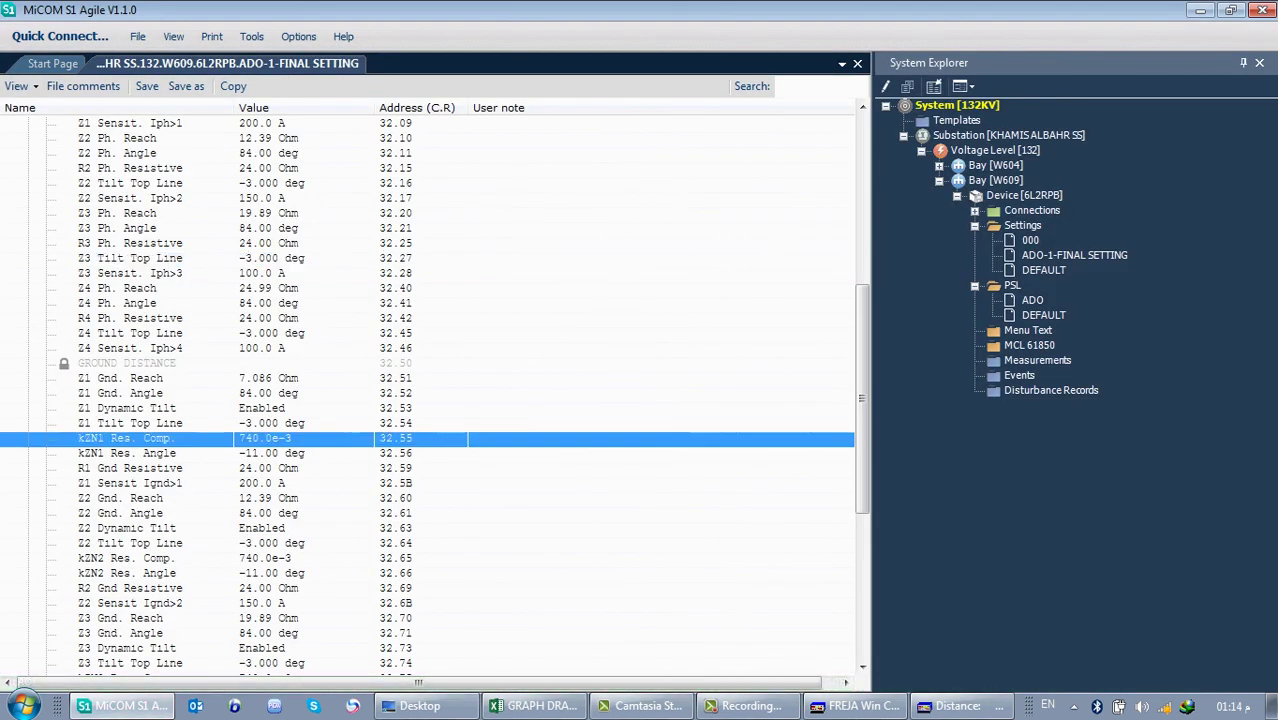
{"action": "left_click", "coordinate": [270, 453]}
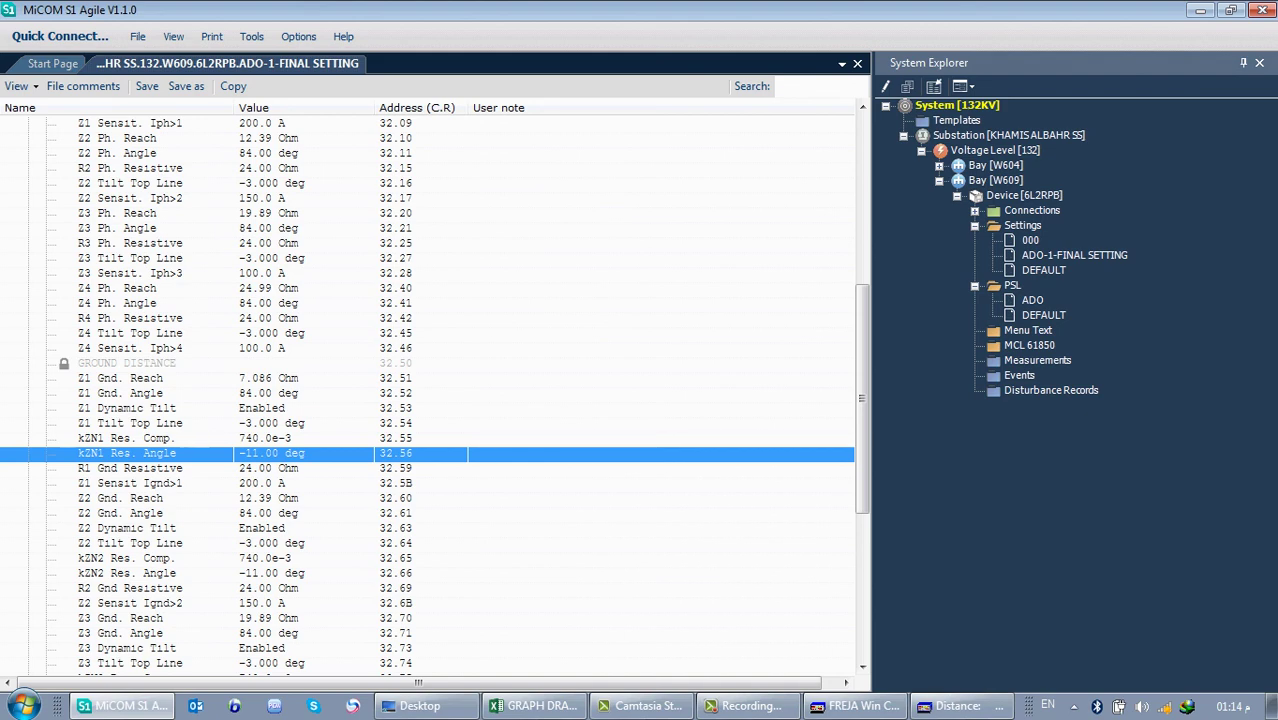
- Compare the kzn1 entry in the workbook's phase-to-earth Z1 table with kZN1 Res. Comp. in the MiCOM settings
{"action": "left_click", "coordinate": [535, 706]}
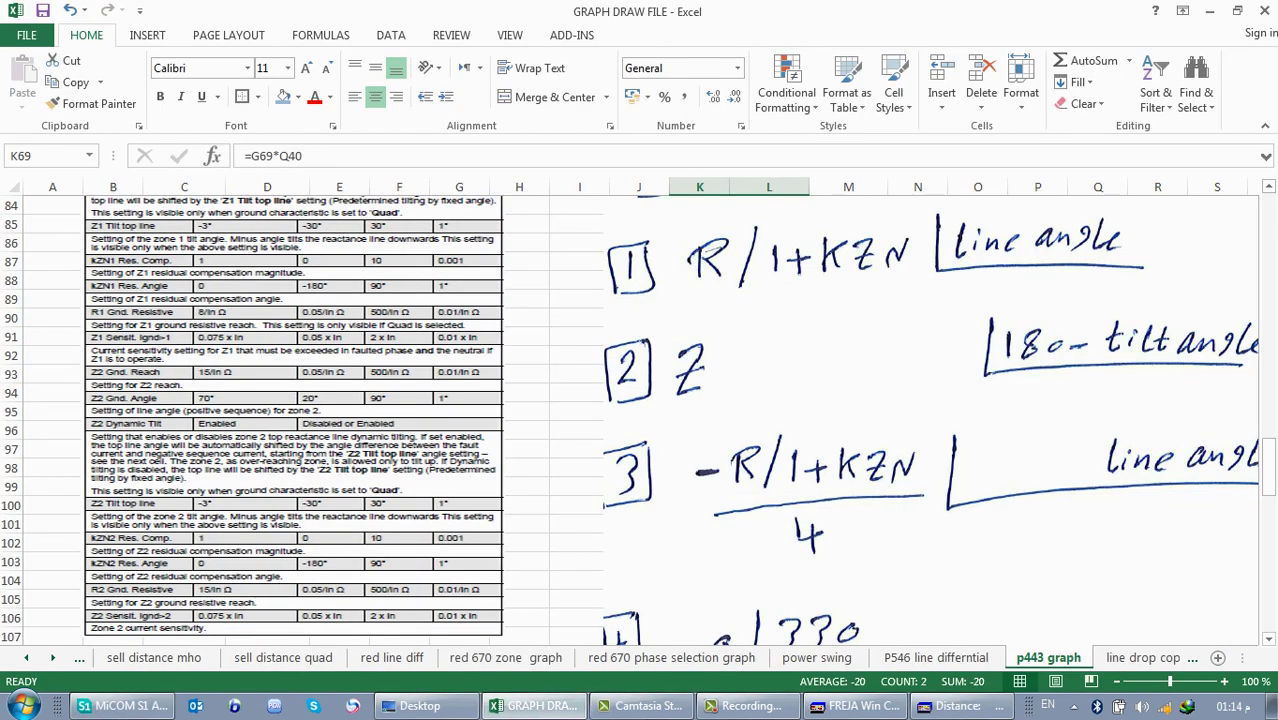
{"action": "left_click_drag", "start_coordinate": [1268, 466], "coordinate": [1268, 542]}
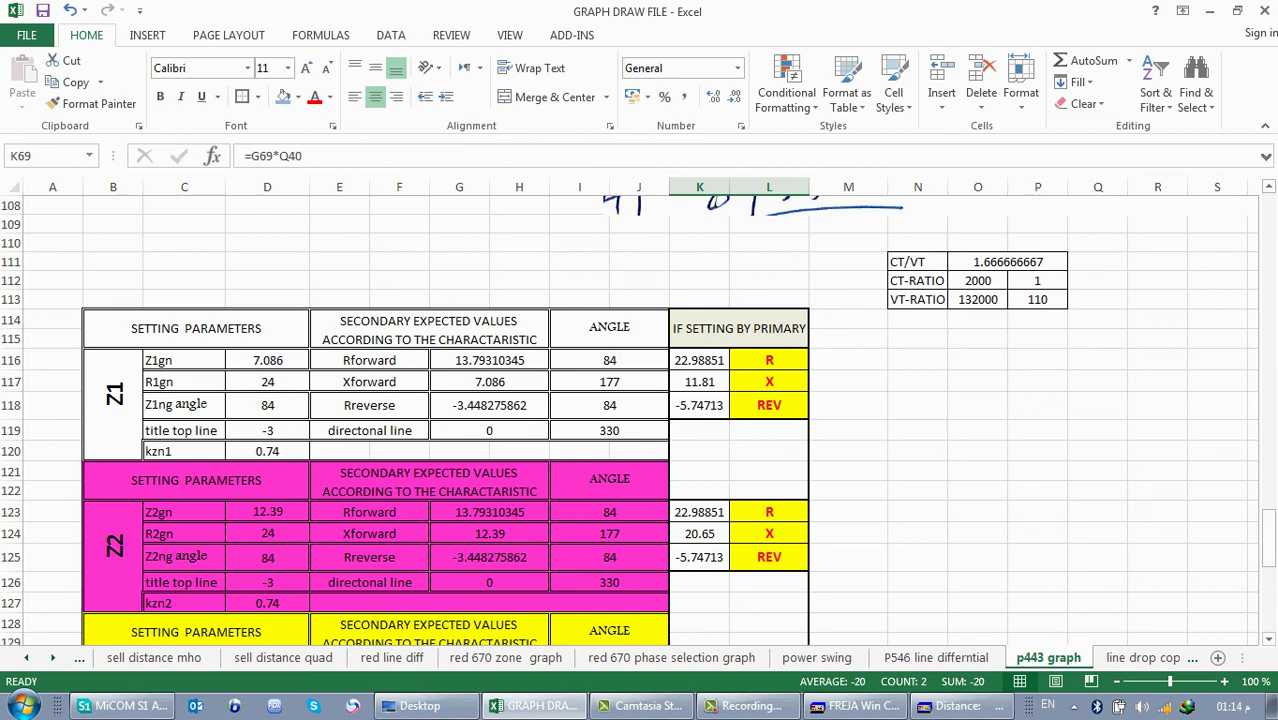
{"action": "left_click", "coordinate": [267, 451]}
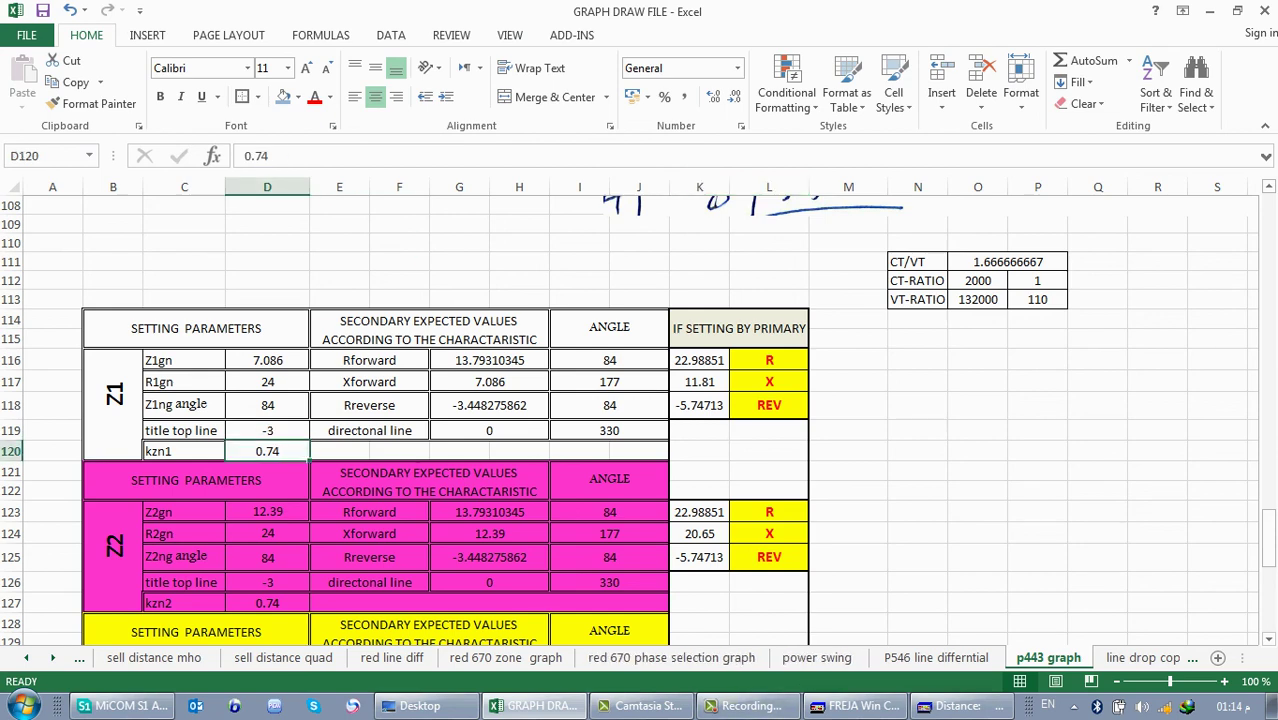
{"action": "left_click", "coordinate": [122, 706]}
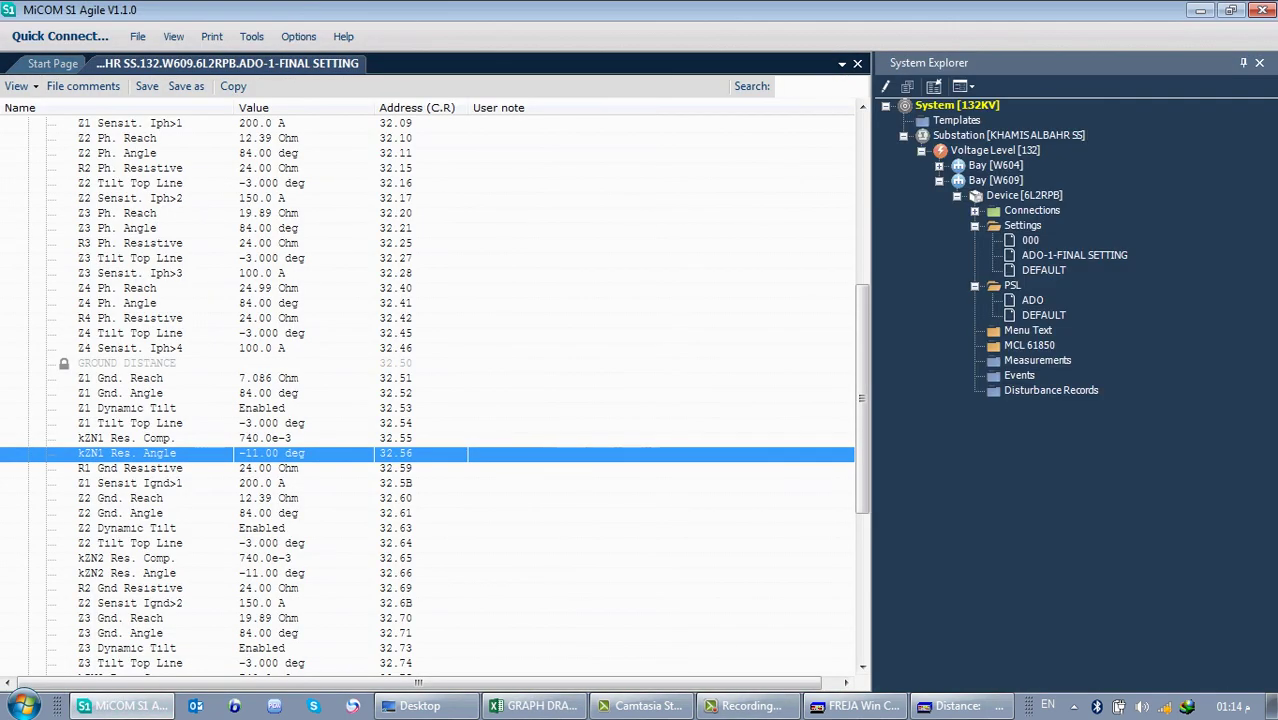
{"action": "left_click", "coordinate": [265, 438]}
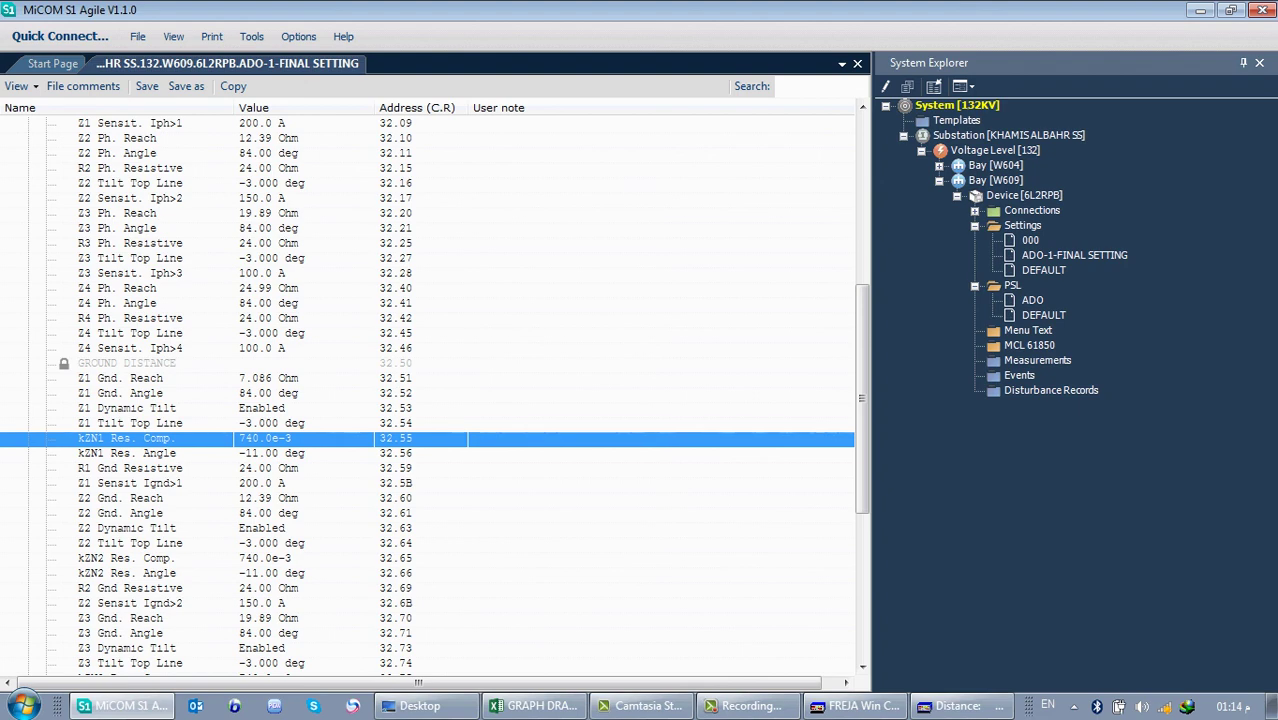
{"action": "left_click", "coordinate": [535, 706]}
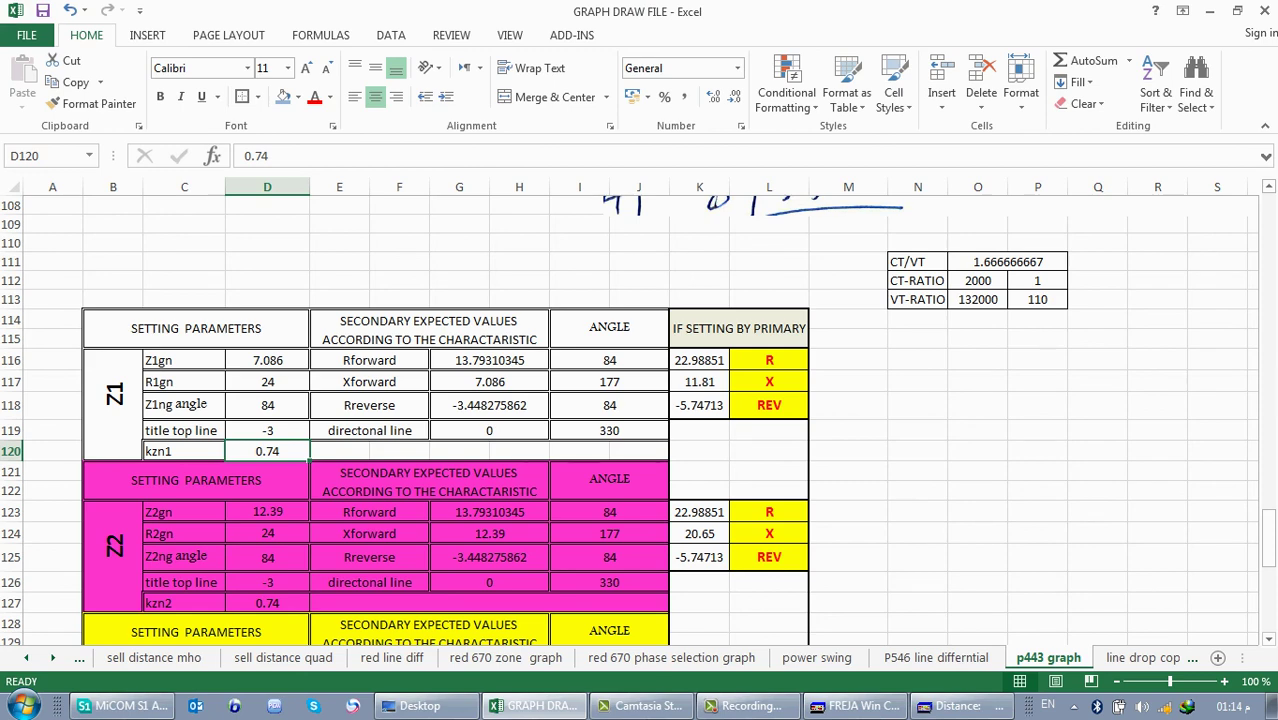
- Recheck the RX plot against the workbook's phase-to-earth line formulas, and close the FREJA Distance window
{"action": "left_click", "coordinate": [958, 706]}
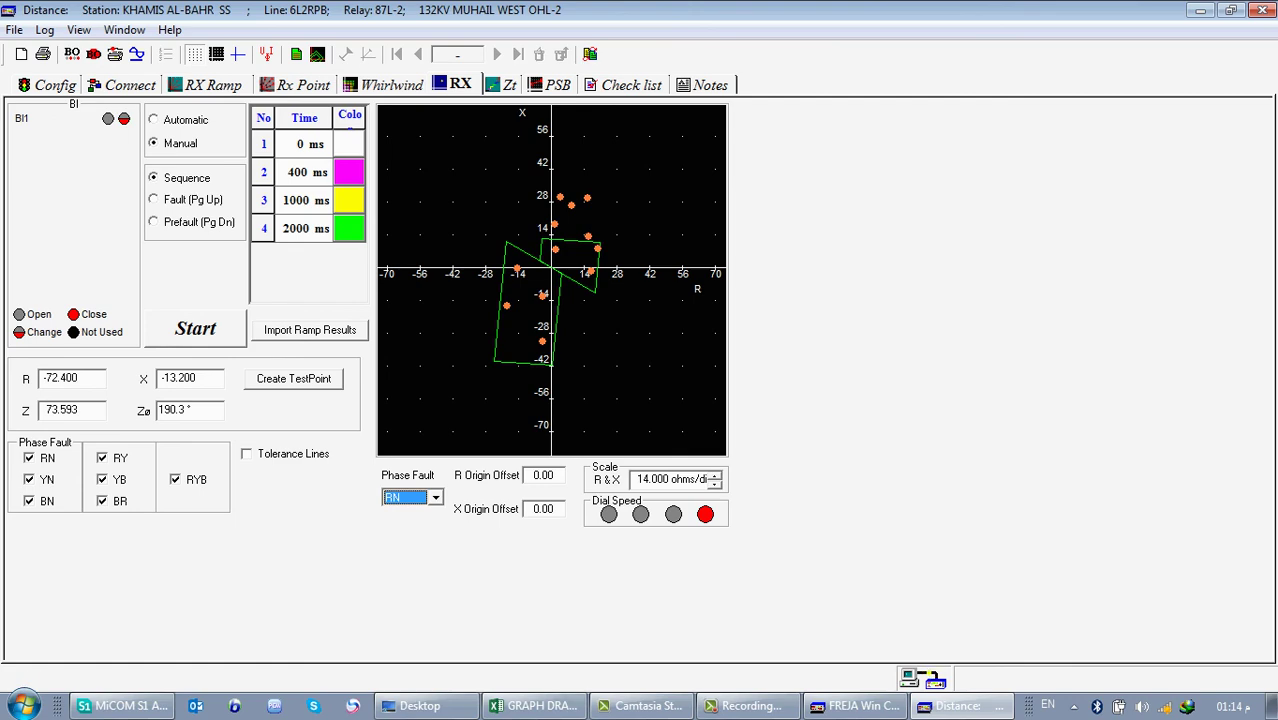
{"action": "left_click", "coordinate": [548, 706]}
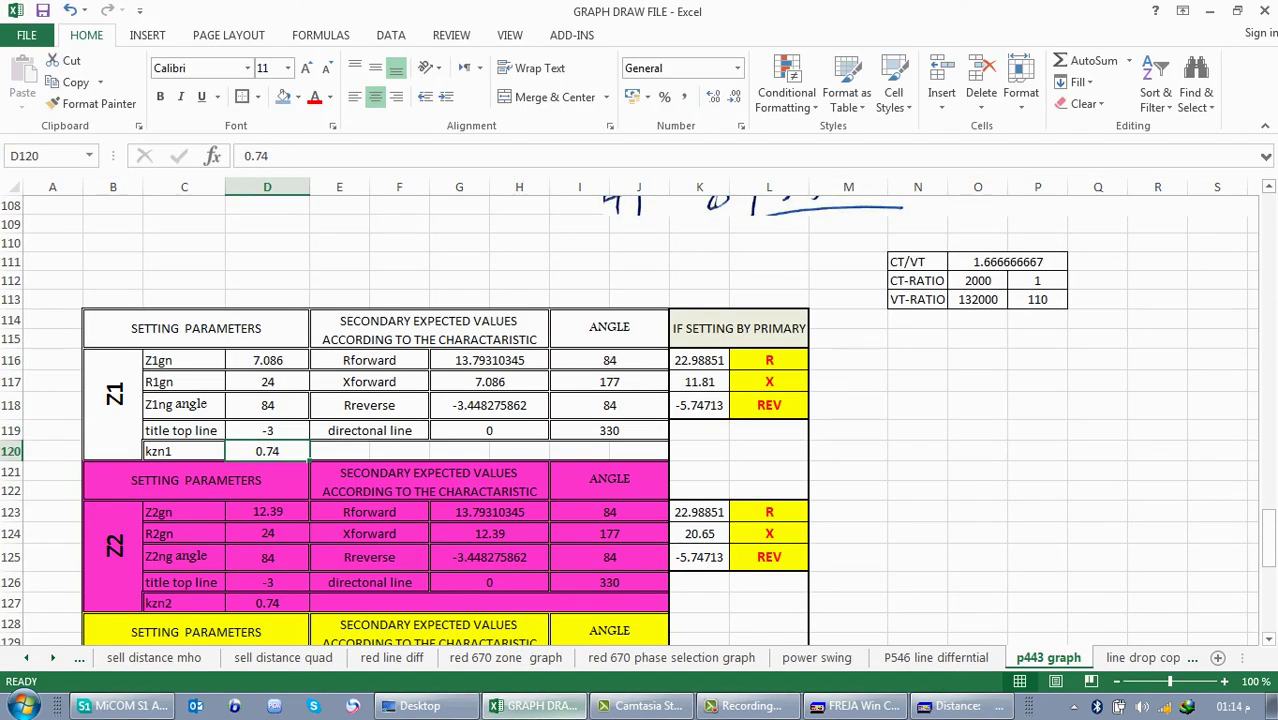
{"action": "left_click_drag", "start_coordinate": [1268, 538], "coordinate": [1268, 511]}
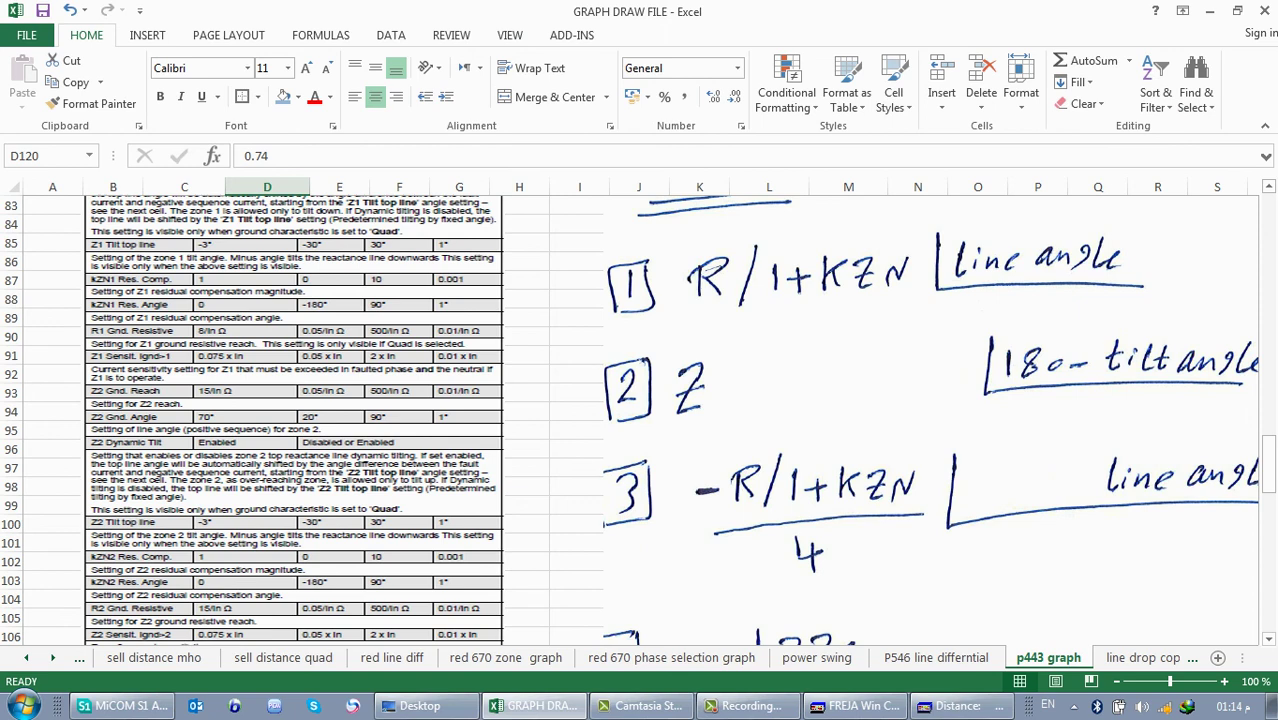
{"action": "left_click", "coordinate": [534, 706]}
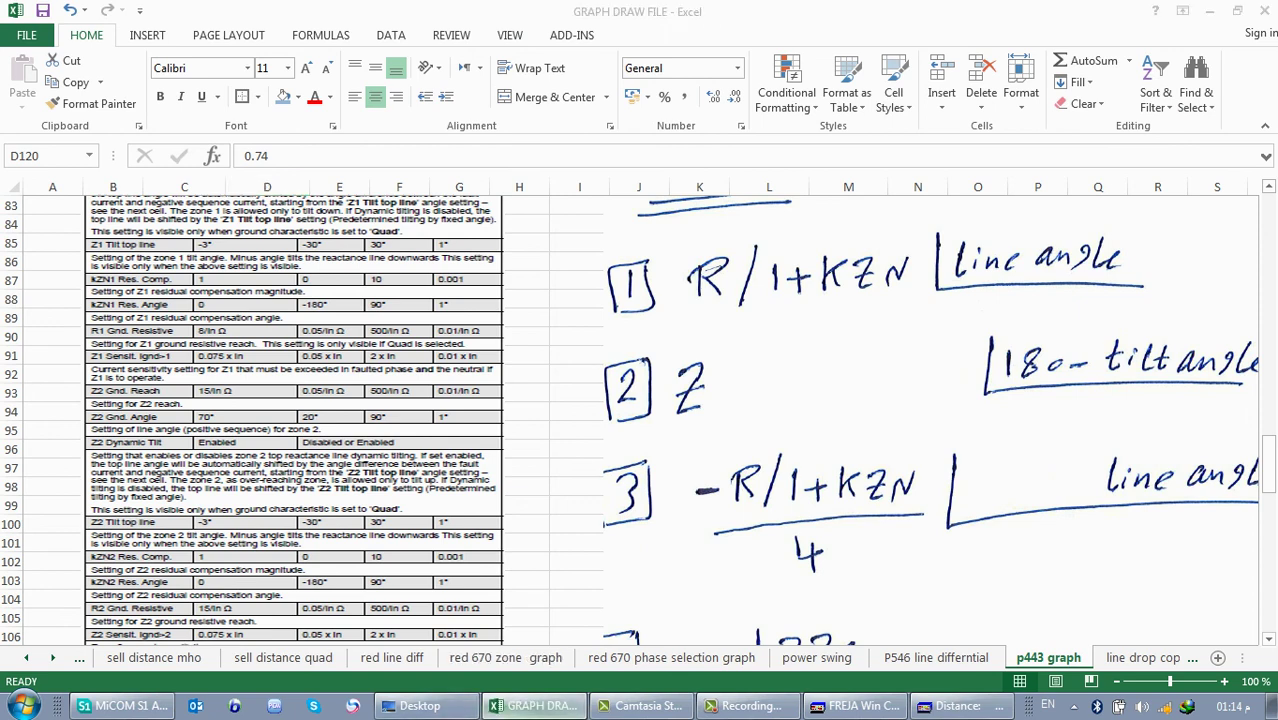
{"action": "right_click", "coordinate": [958, 706]}
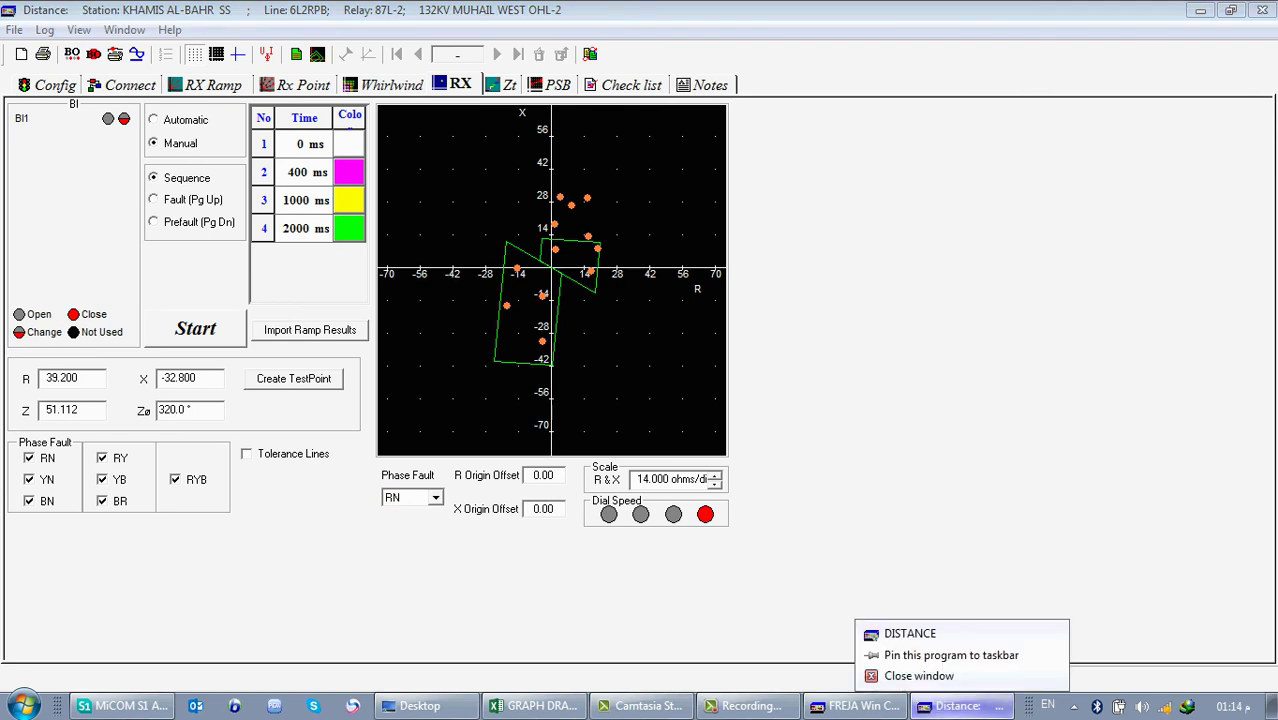
{"action": "left_click", "coordinate": [919, 676]}
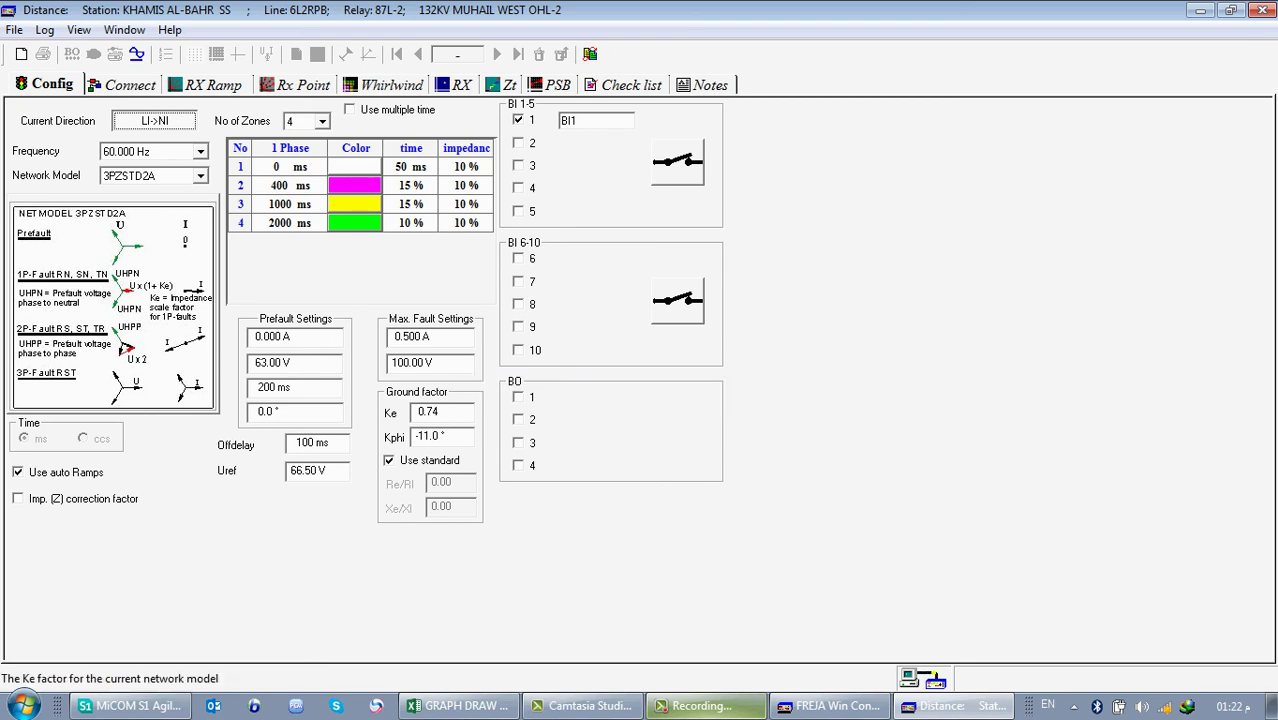
- Compare the ground factors Ke and Kphi in the FREJA configuration with kZN1 Res. Comp. and Res. Angle in MiCOM S1 Agile
{"action": "left_click", "coordinate": [460, 411]}
{"action": "double_click", "coordinate": [428, 436]}
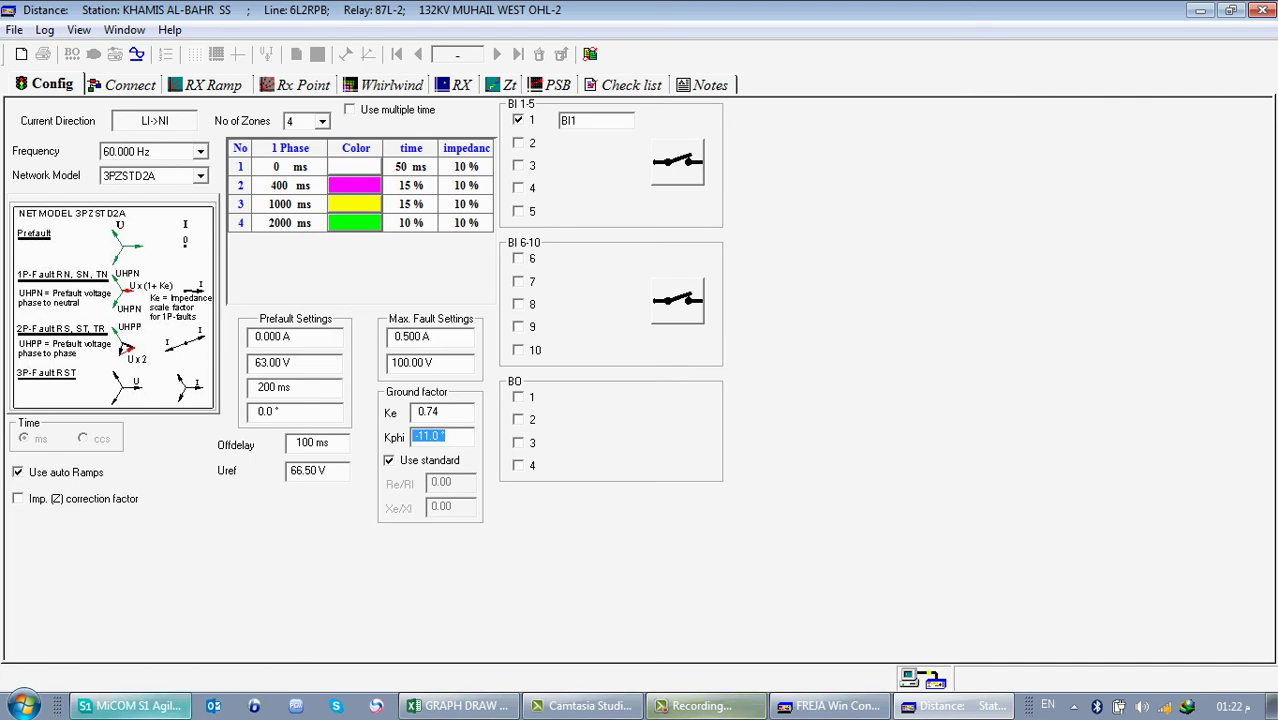
{"action": "left_click", "coordinate": [130, 706]}
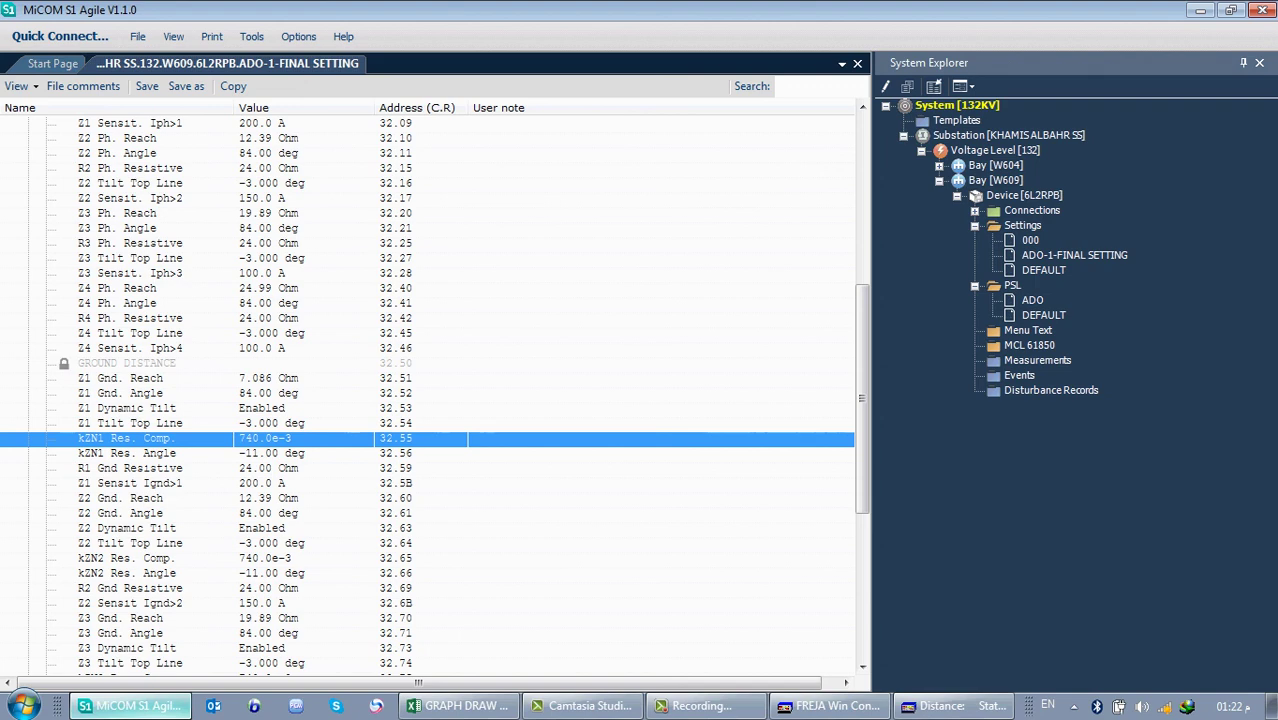
{"action": "left_click", "coordinate": [270, 453]}
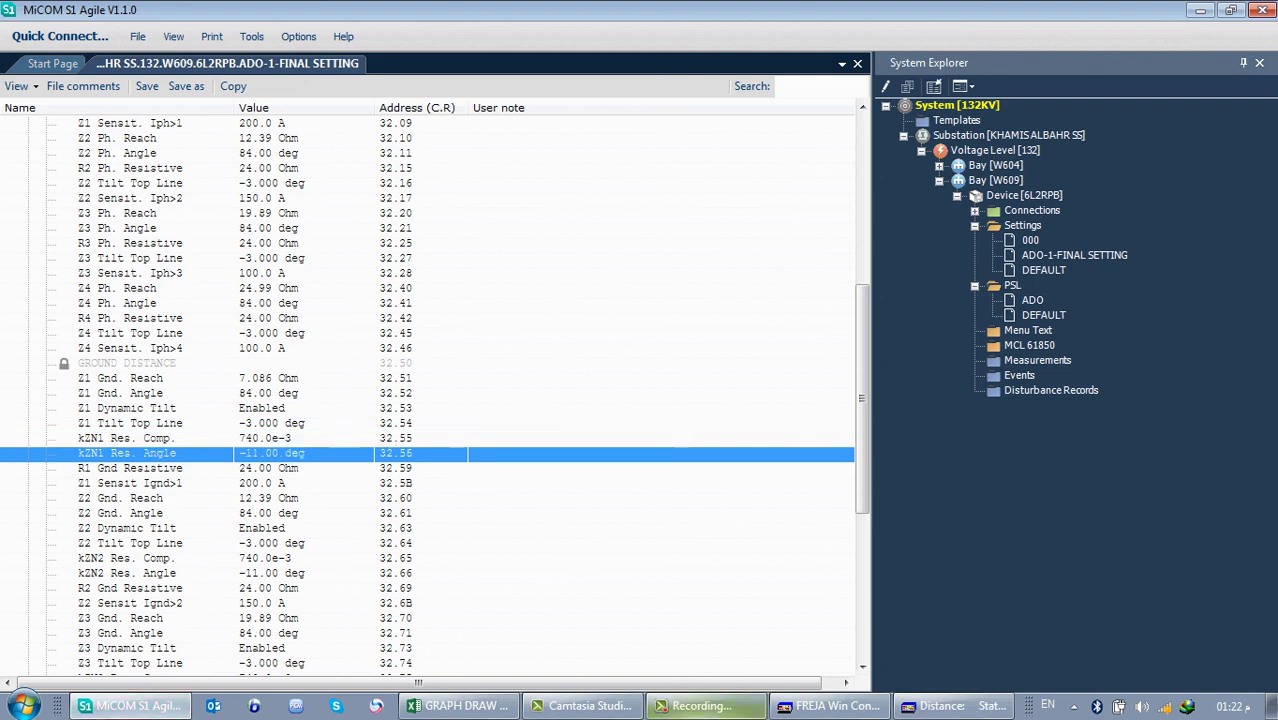
{"action": "left_click", "coordinate": [953, 706]}
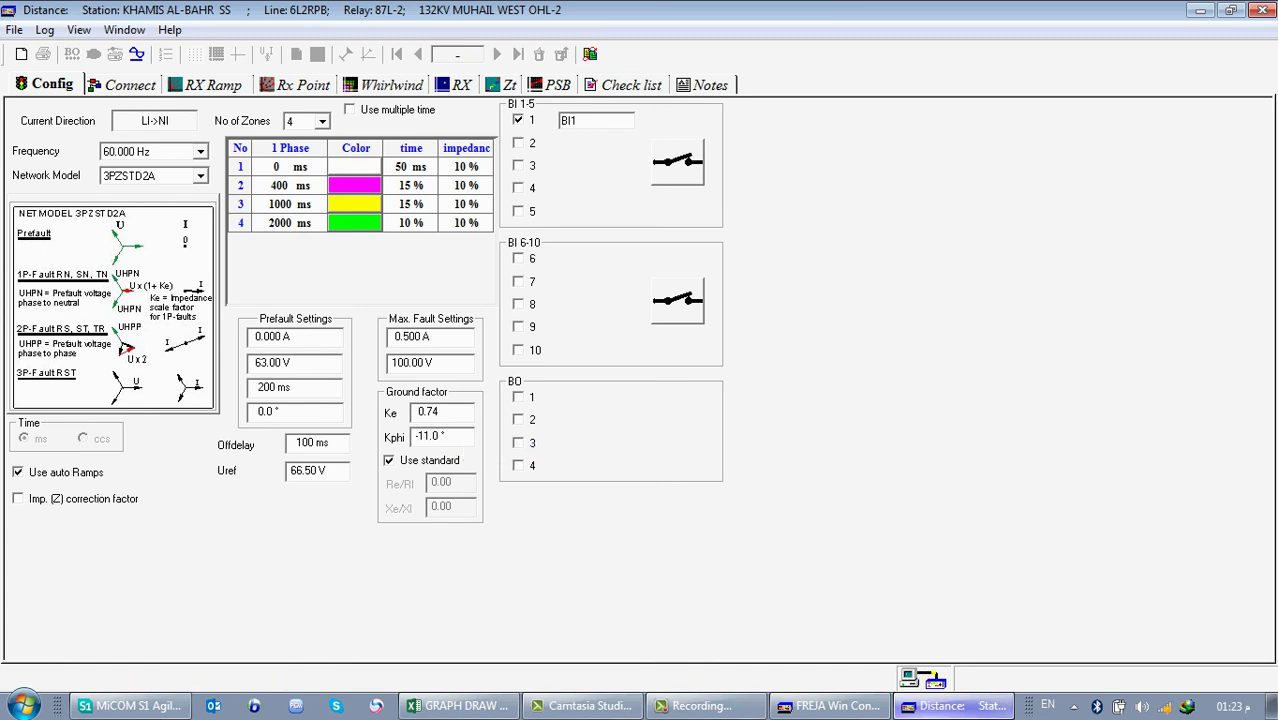
- In the RX Ramp test, set the one-phase fault Phi to 10 and display the RN phase fault
{"action": "left_click", "coordinate": [212, 85]}
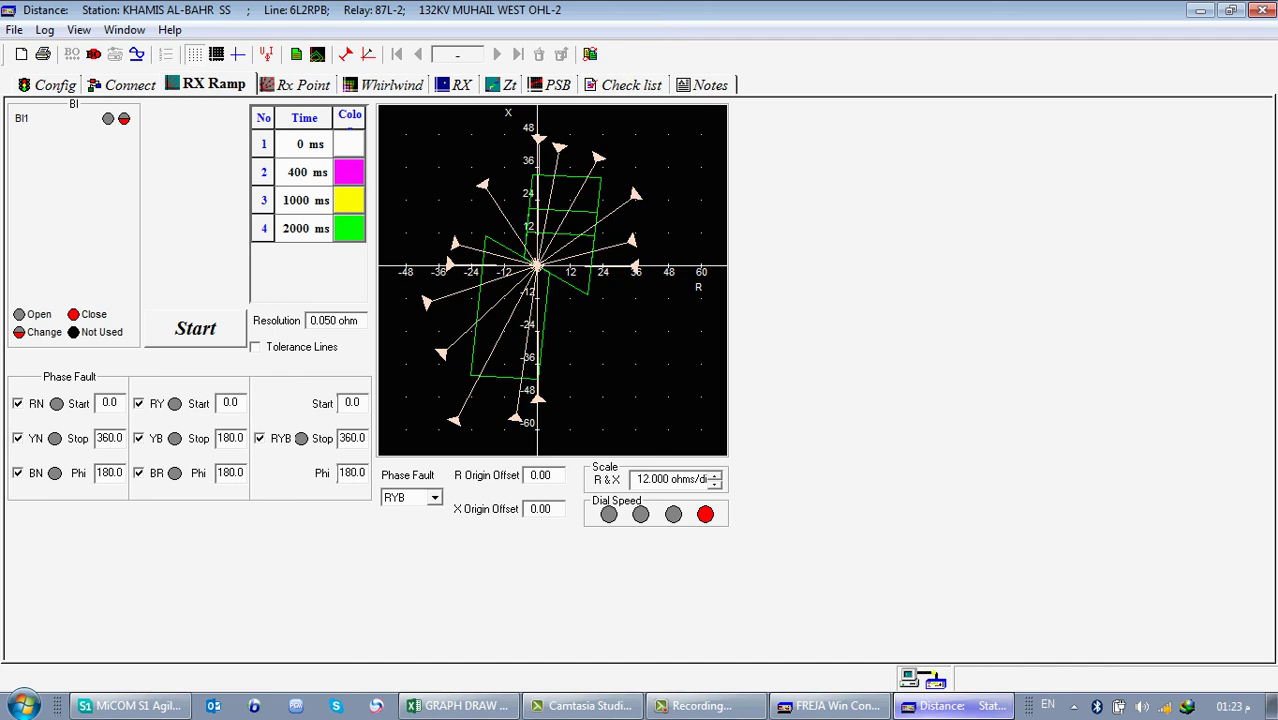
{"action": "left_click", "coordinate": [139, 473]}
{"action": "left_click", "coordinate": [139, 473]}
{"action": "double_click", "coordinate": [109, 473]}
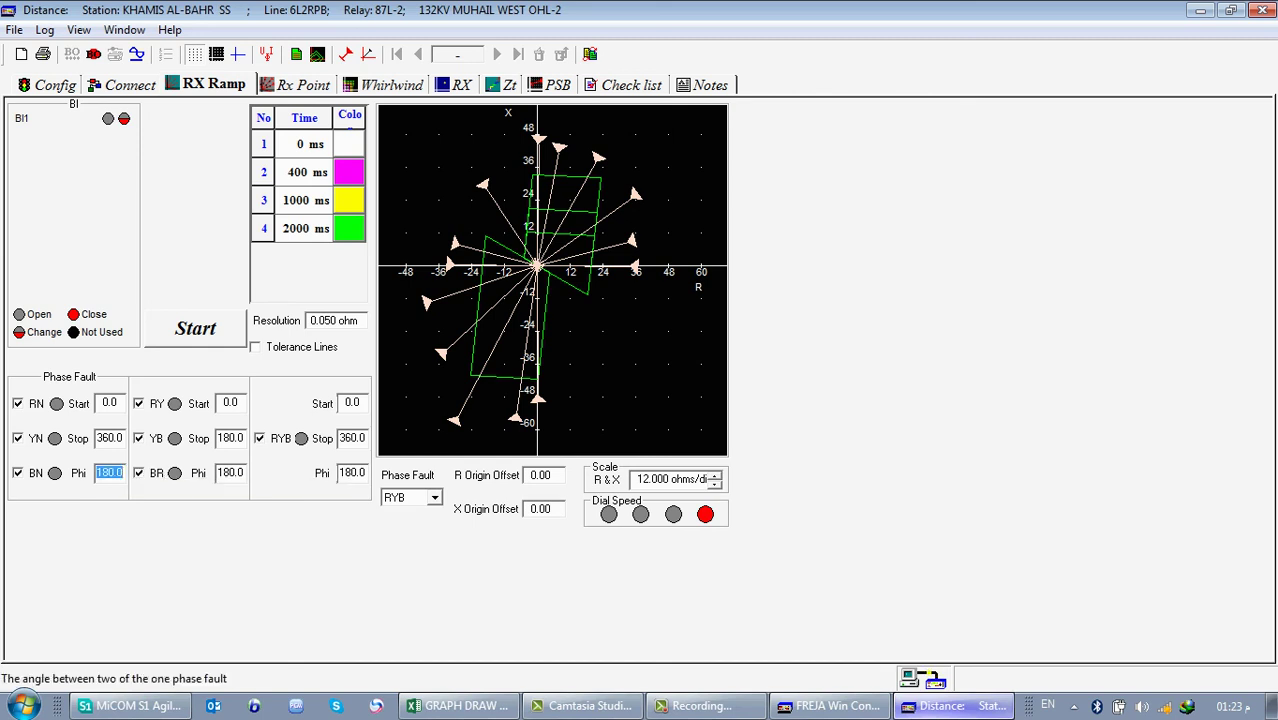
{"action": "type", "text": "10"}
{"action": "key", "text": "Tab"}
{"action": "left_click", "coordinate": [435, 497]}
{"action": "left_click", "coordinate": [400, 514]}
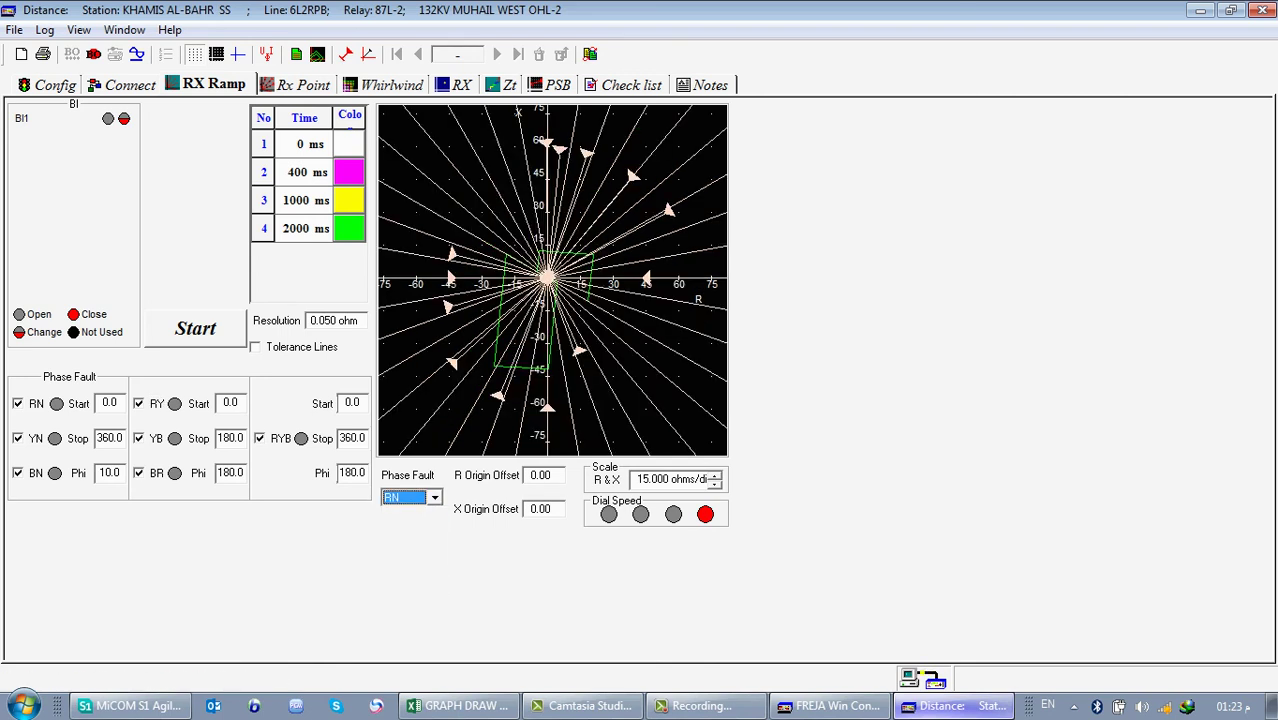
- Try a stop angle of 180 for the one-phase fault ramps
{"action": "double_click", "coordinate": [109, 438]}
{"action": "type", "text": "180"}
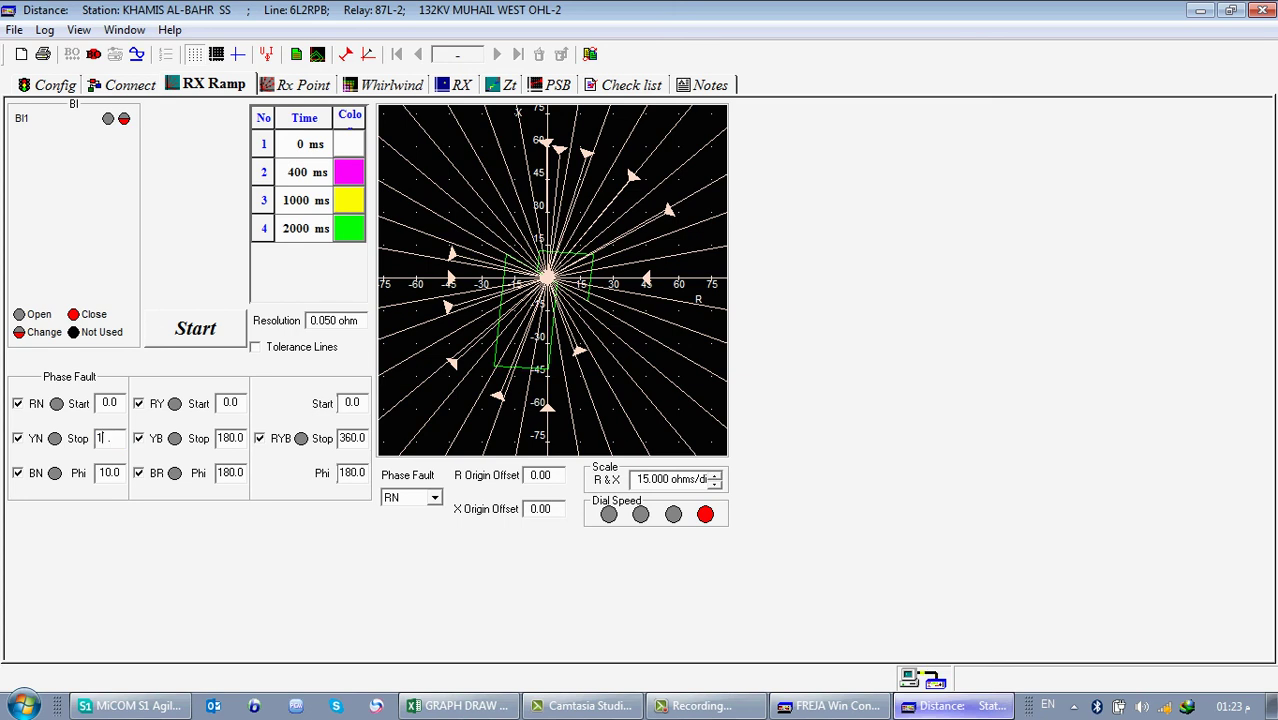
{"action": "key", "text": "Tab"}
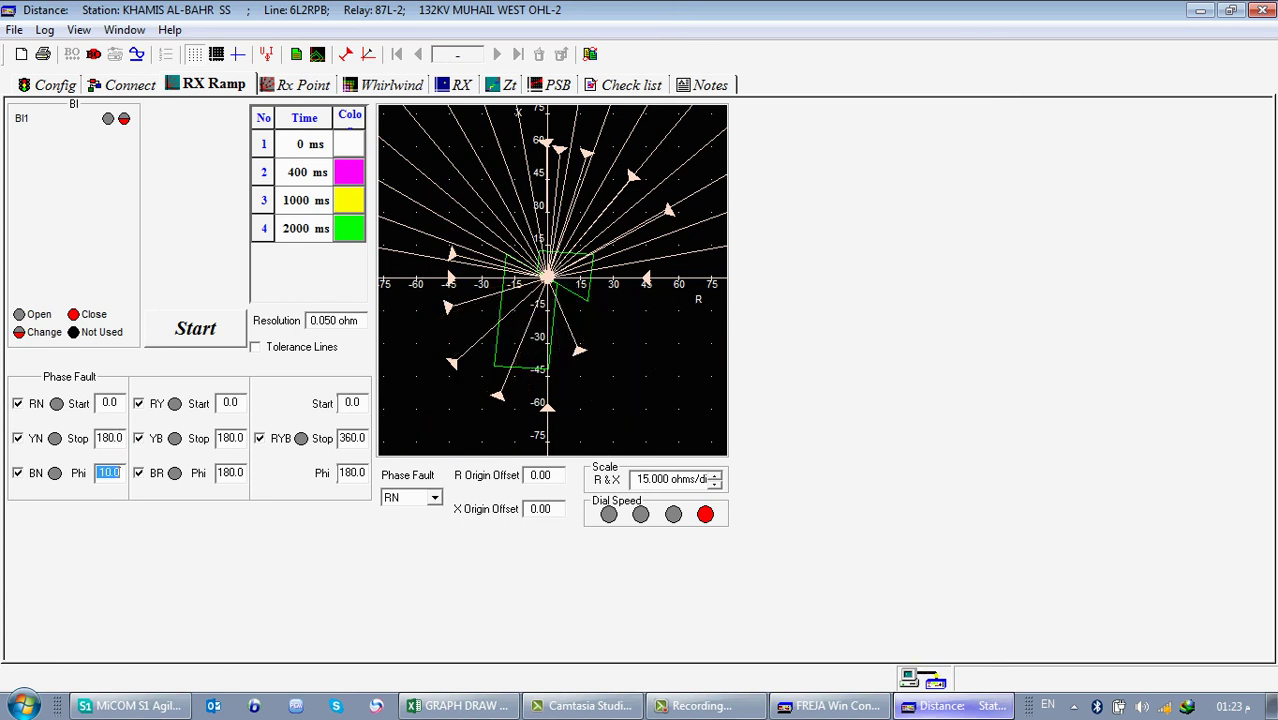
- Set the one-phase fault ramps to a stop angle of 360 and Phi of 180
{"action": "double_click", "coordinate": [110, 438]}
{"action": "type", "text": "360"}
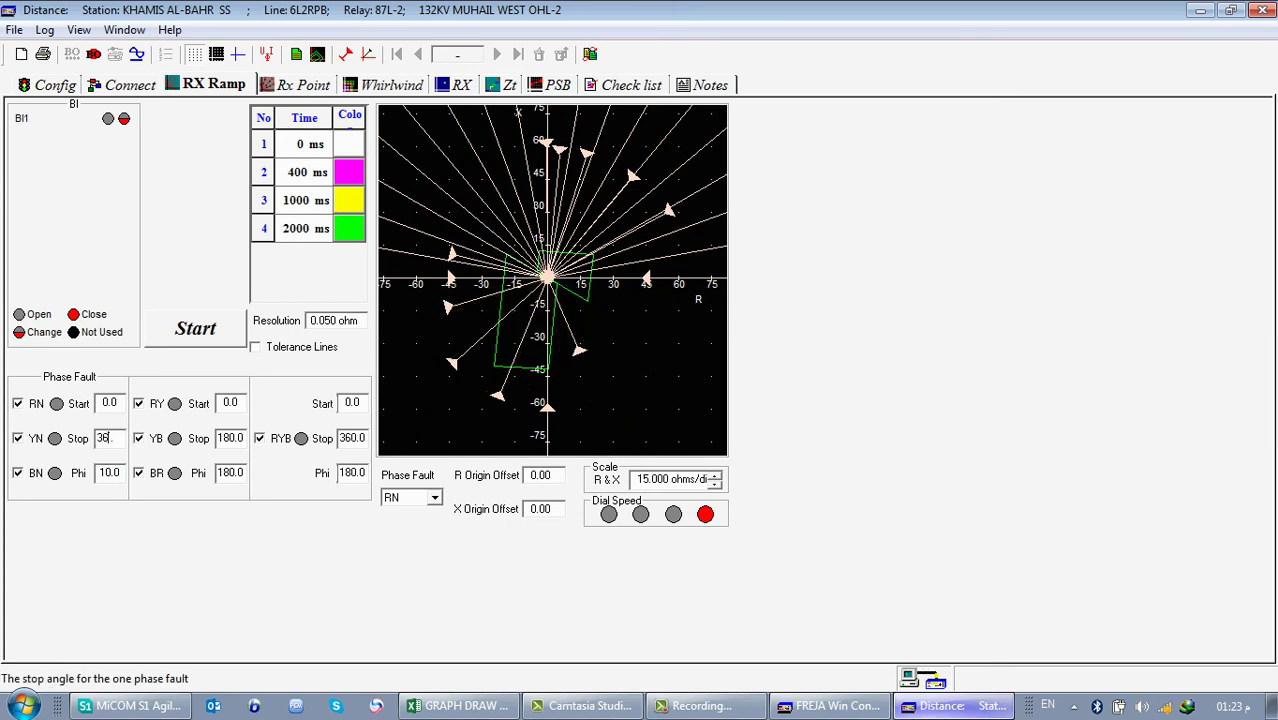
{"action": "key", "text": "Tab"}
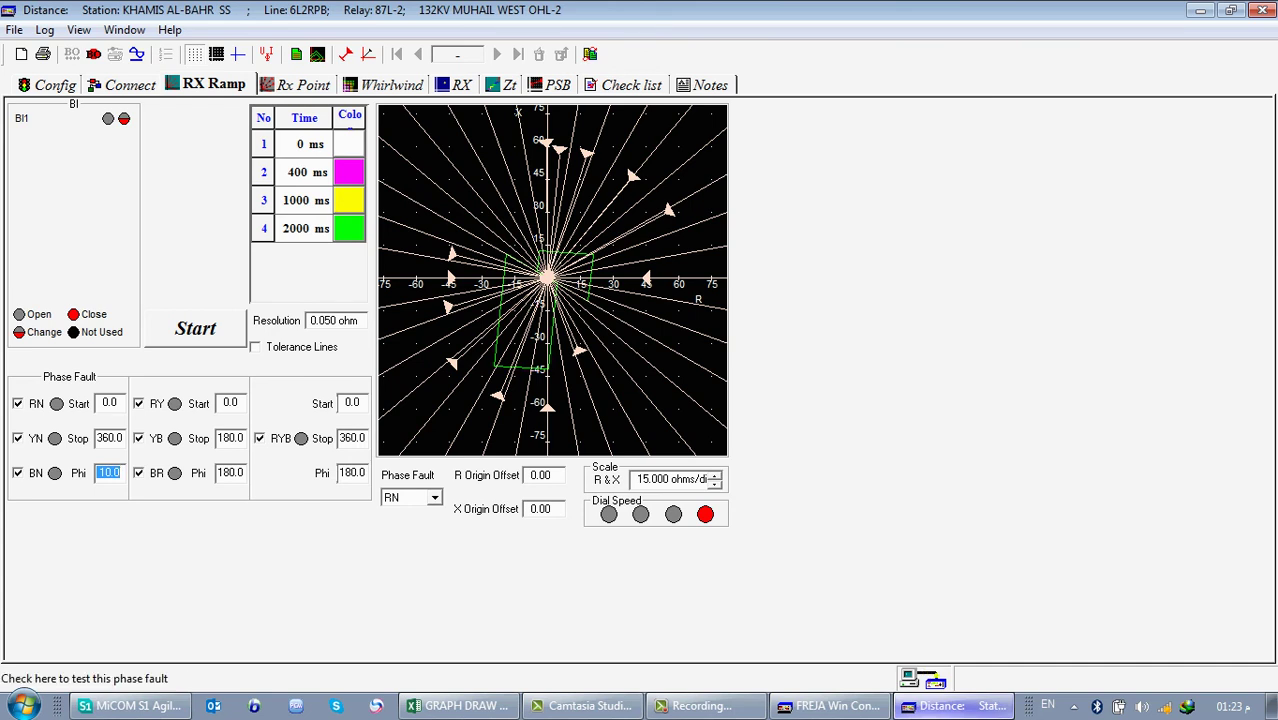
{"action": "type", "text": "180"}
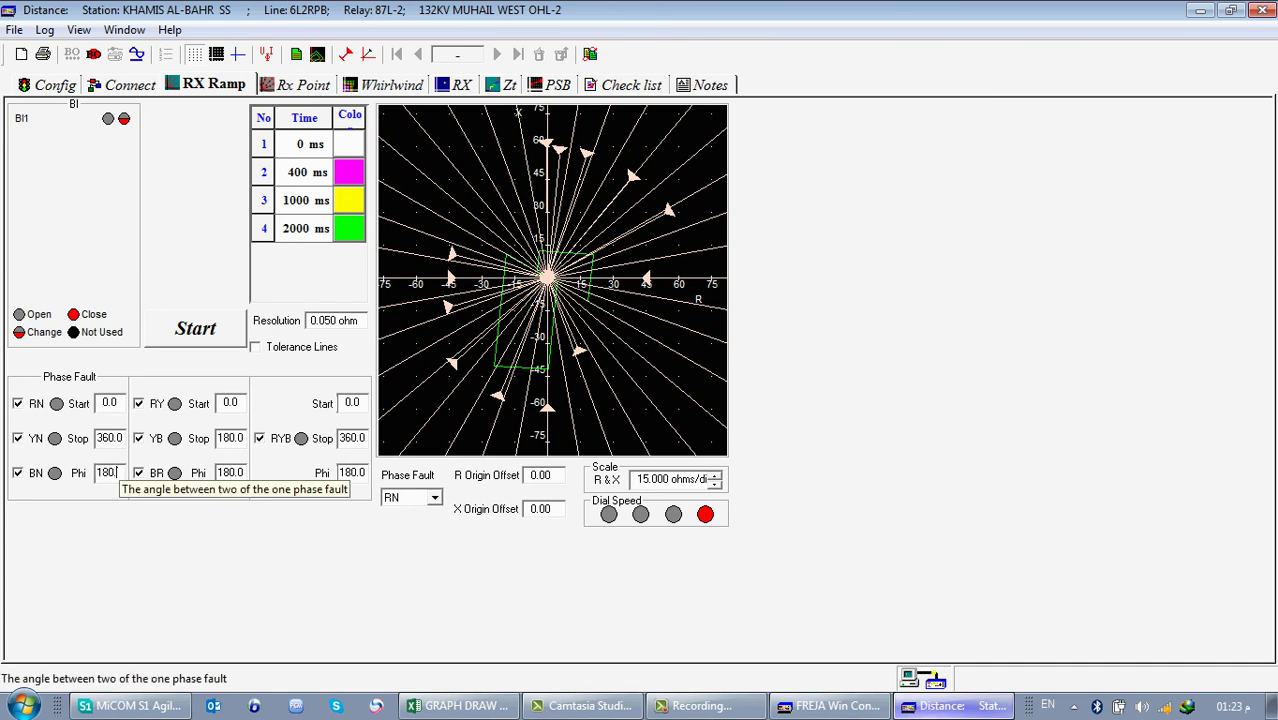
{"action": "key", "text": "Tab"}
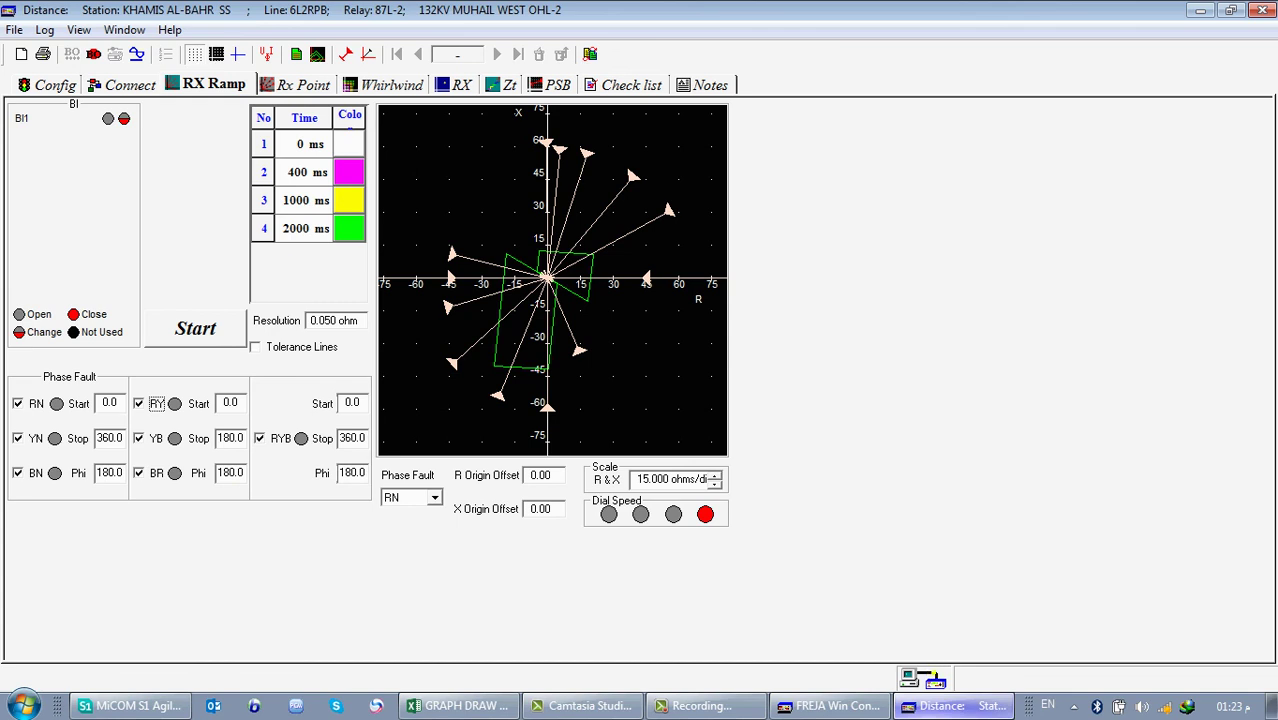
- Open the Ramp Points details for the RN ramp line at 49.4° in the upper-right quadrant of the plot
{"action": "left_click", "coordinate": [592, 253]}
{"action": "right_click", "coordinate": [592, 253]}
{"action": "left_click", "coordinate": [640, 266]}
{"action": "left_click", "coordinate": [587, 231]}
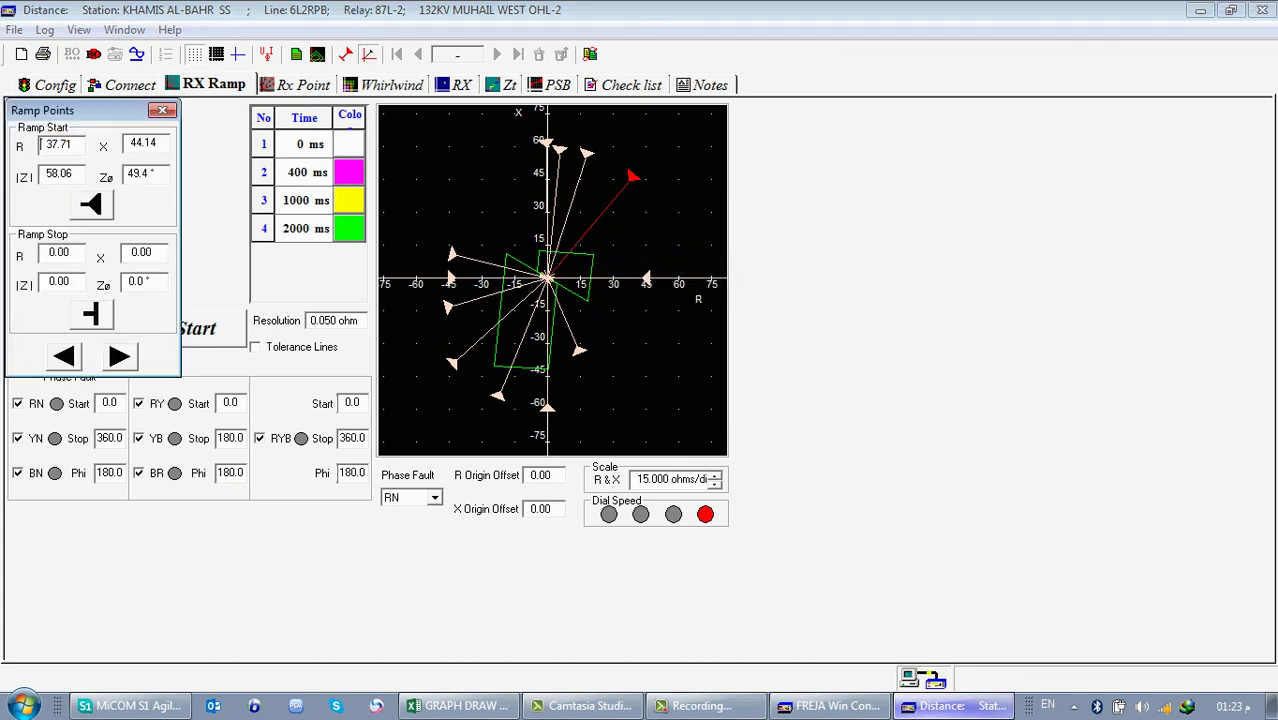
- Delete the three RN ramps in the upper-right quadrant and the ramp along the positive R axis
{"action": "right_click", "coordinate": [583, 243]}
{"action": "left_click", "coordinate": [615, 254]}
{"action": "right_click", "coordinate": [555, 233]}
{"action": "left_click", "coordinate": [620, 245]}
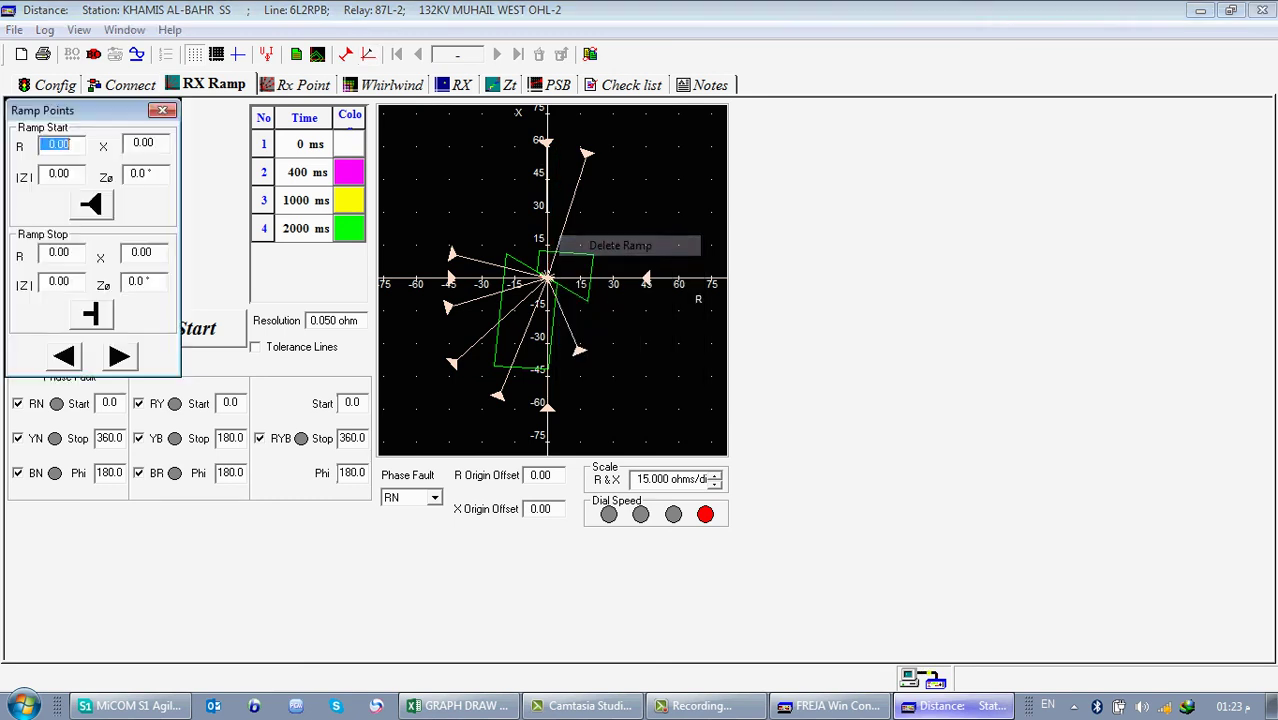
{"action": "right_click", "coordinate": [583, 243]}
{"action": "left_click", "coordinate": [615, 249]}
{"action": "right_click", "coordinate": [548, 272]}
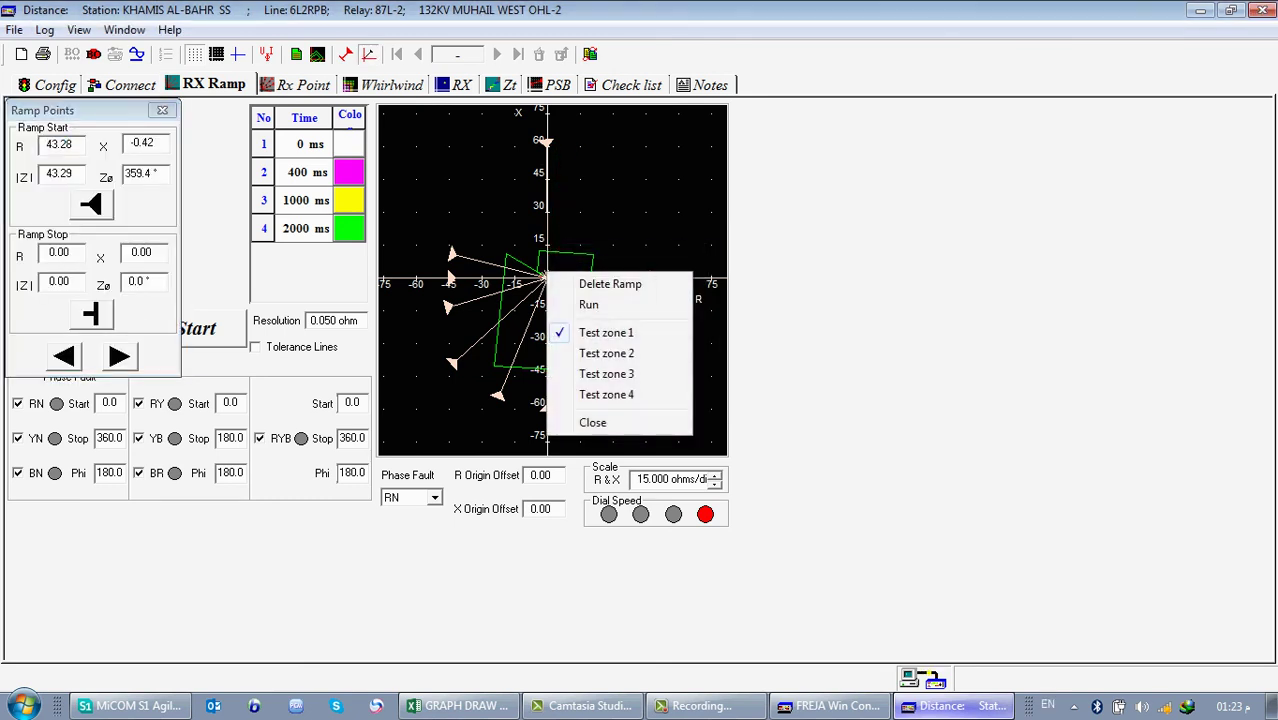
{"action": "left_click", "coordinate": [612, 285]}
- Add an RN ramp from the origin into the upper-right quadrant and reposition its start point at about R 26, X 27
{"action": "left_click", "coordinate": [346, 55]}
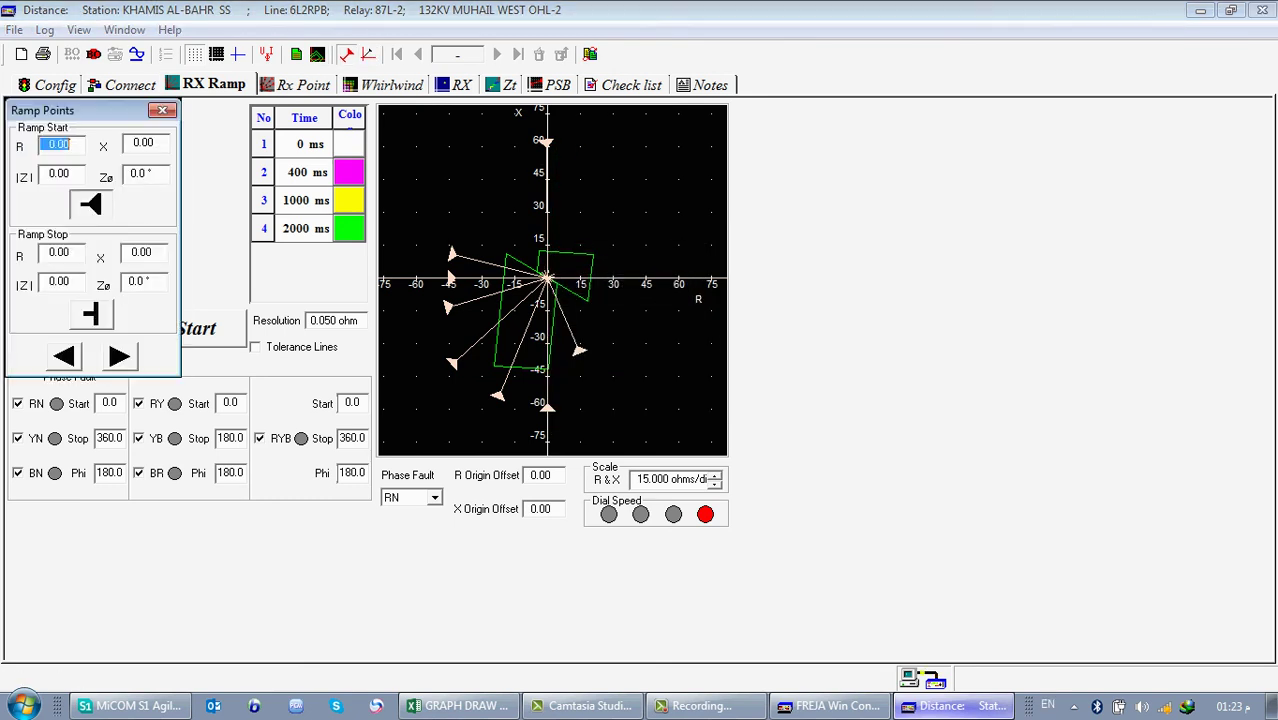
{"action": "left_click", "coordinate": [90, 204]}
{"action": "left_click", "coordinate": [644, 174]}
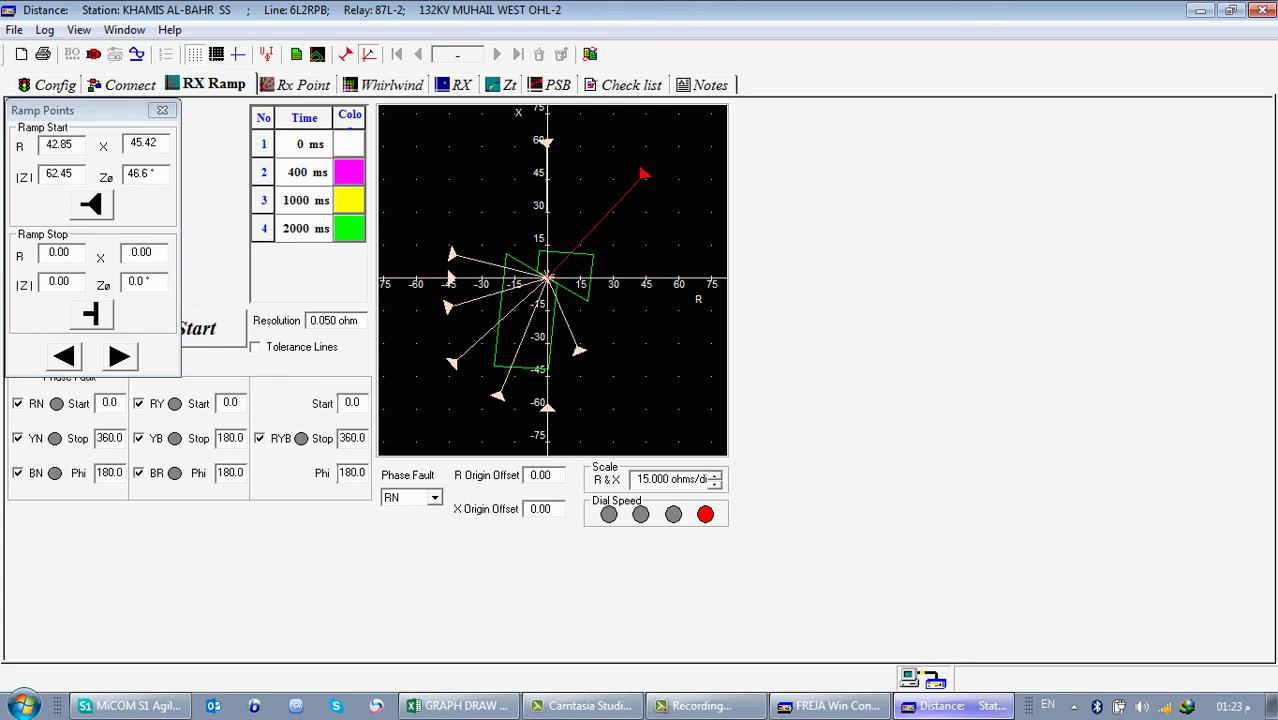
{"action": "left_click", "coordinate": [91, 204]}
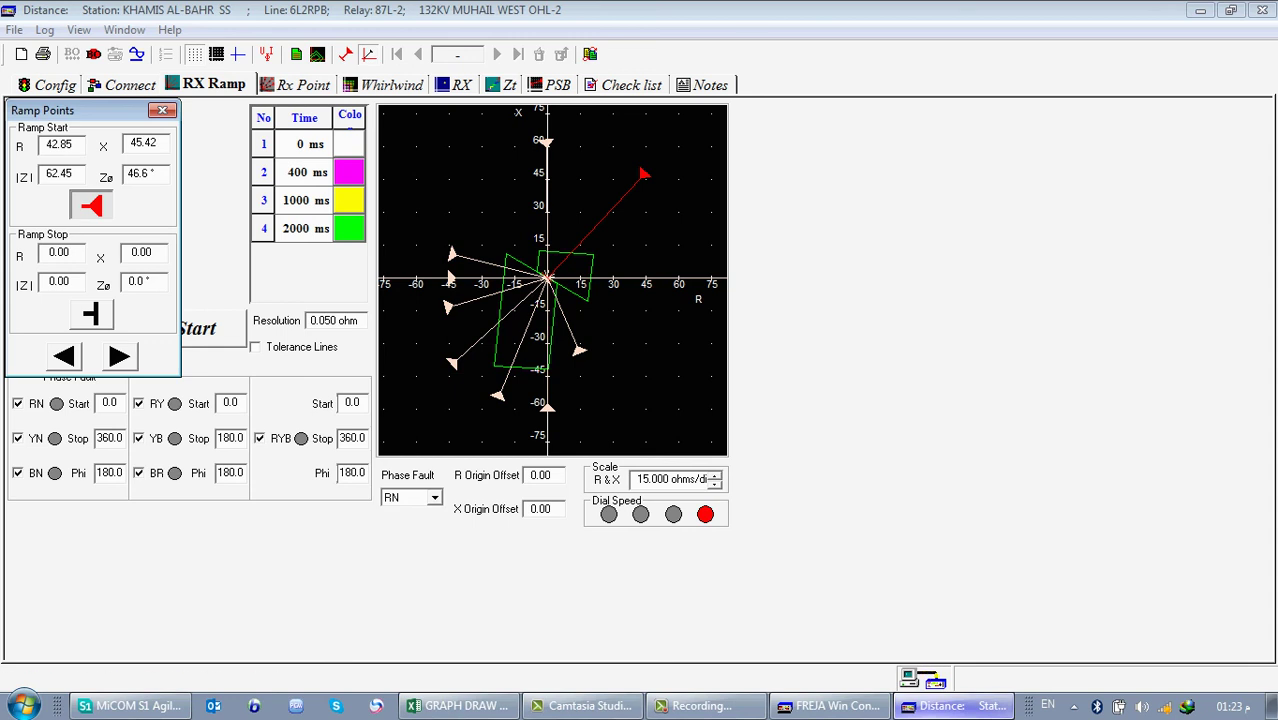
{"action": "left_click", "coordinate": [648, 225]}
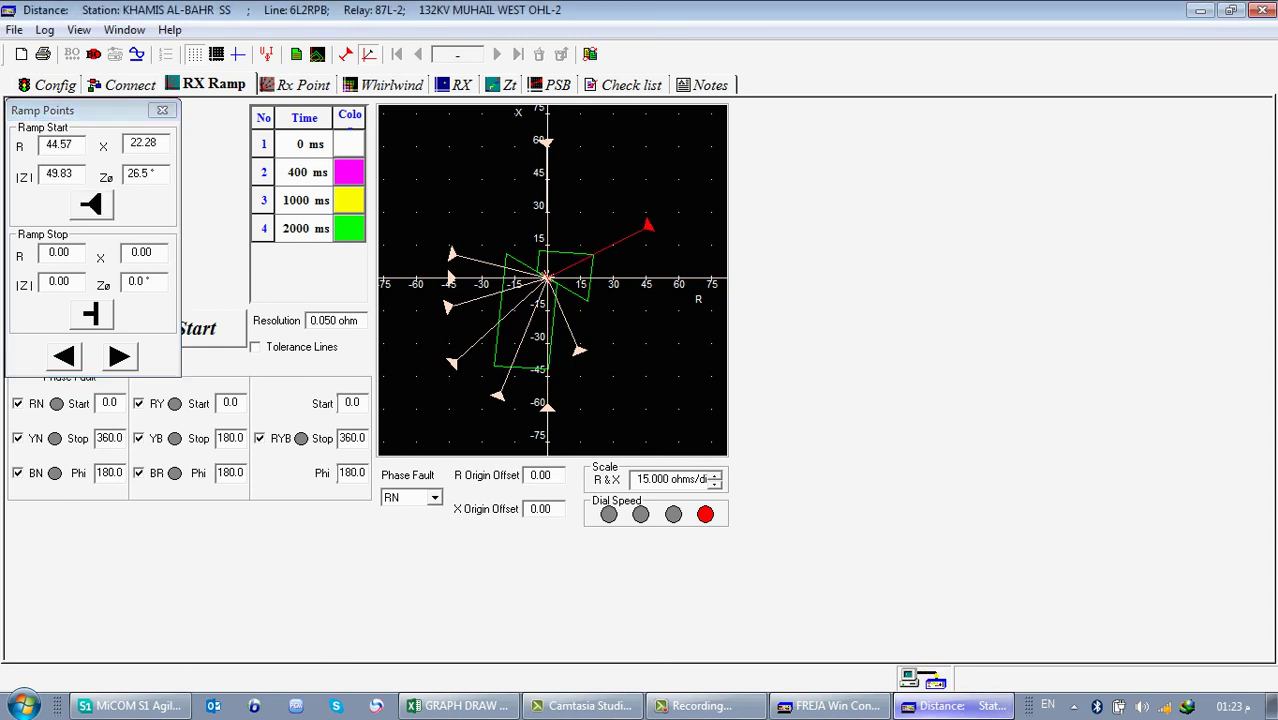
{"action": "left_click", "coordinate": [91, 204]}
{"action": "left_click", "coordinate": [594, 208]}
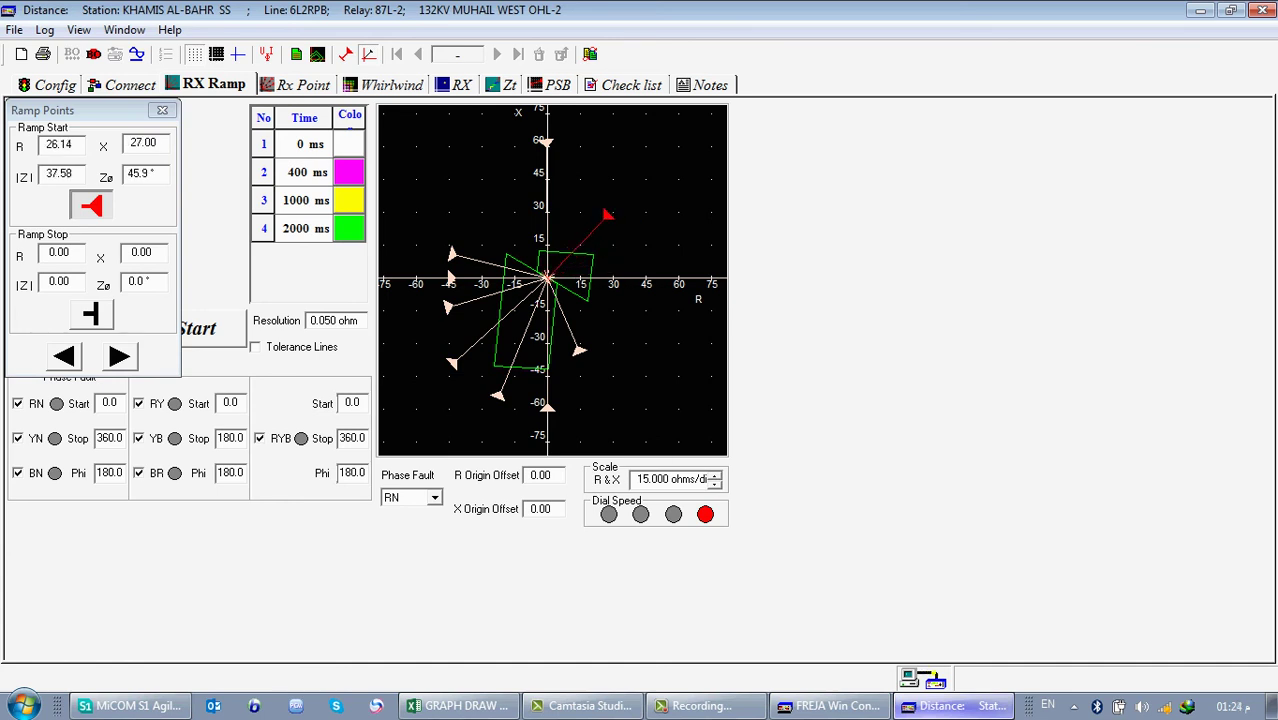
{"action": "left_click", "coordinate": [607, 214]}
- Try start impedance |Z| values of 40, 70 and 20 for the new RN ramp
{"action": "left_click", "coordinate": [72, 174]}
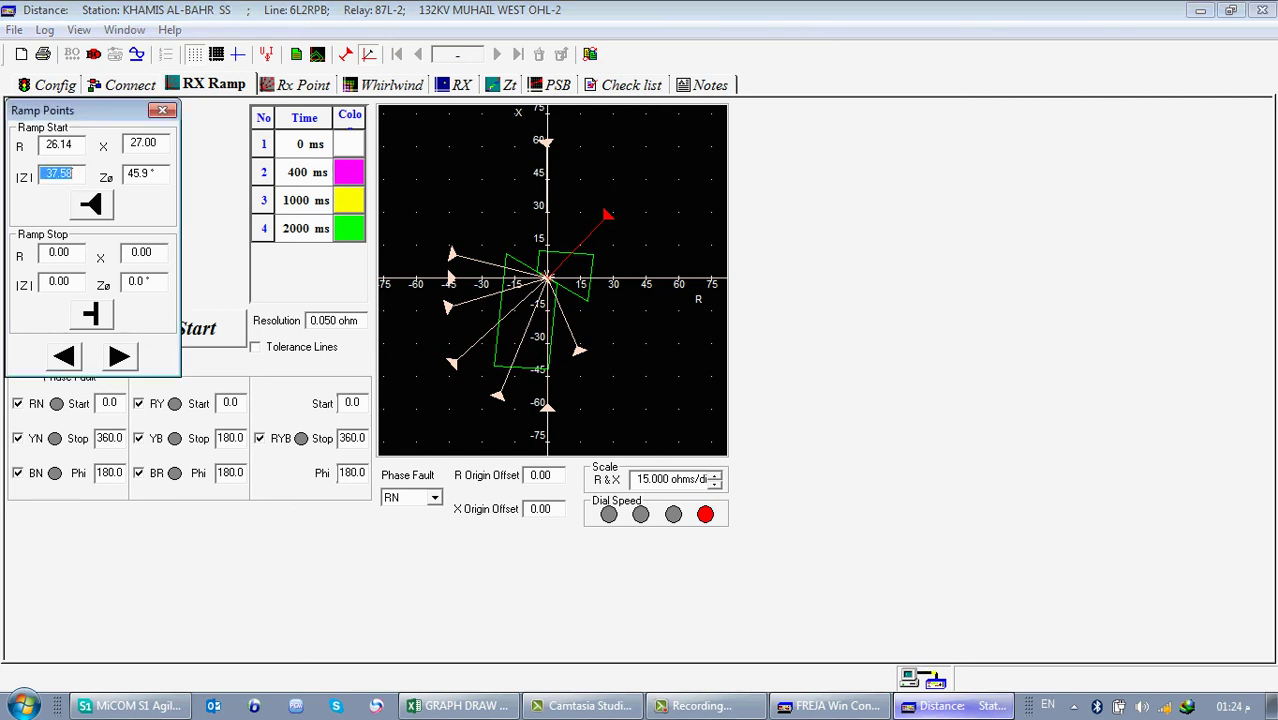
{"action": "type", "text": "40"}
{"action": "key", "text": "Tab"}
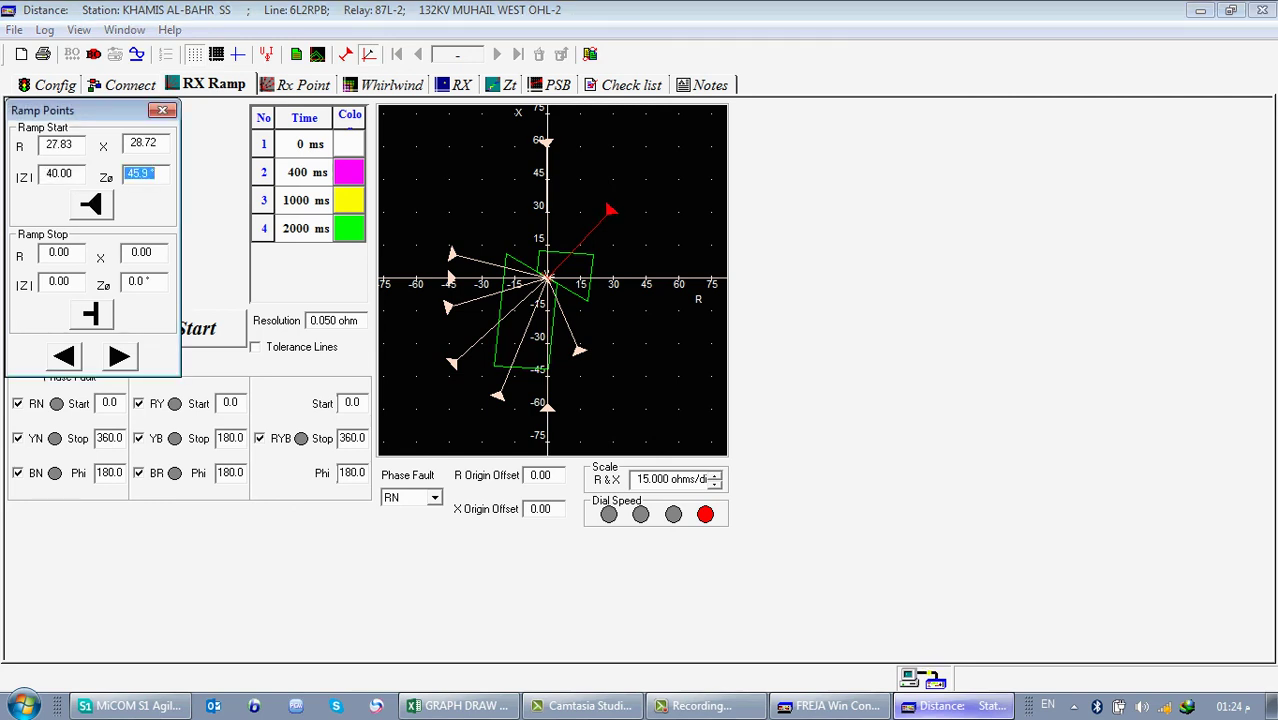
{"action": "left_click", "coordinate": [64, 174]}
{"action": "type", "text": "70"}
{"action": "key", "text": "Tab"}
{"action": "left_click", "coordinate": [62, 174]}
{"action": "type", "text": "20"}
{"action": "key", "text": "Tab"}
- Set the new ramp's start |Z| to 50, trying a start angle of 60° before setting 84°
{"action": "left_click", "coordinate": [57, 173]}
{"action": "type", "text": "5"}
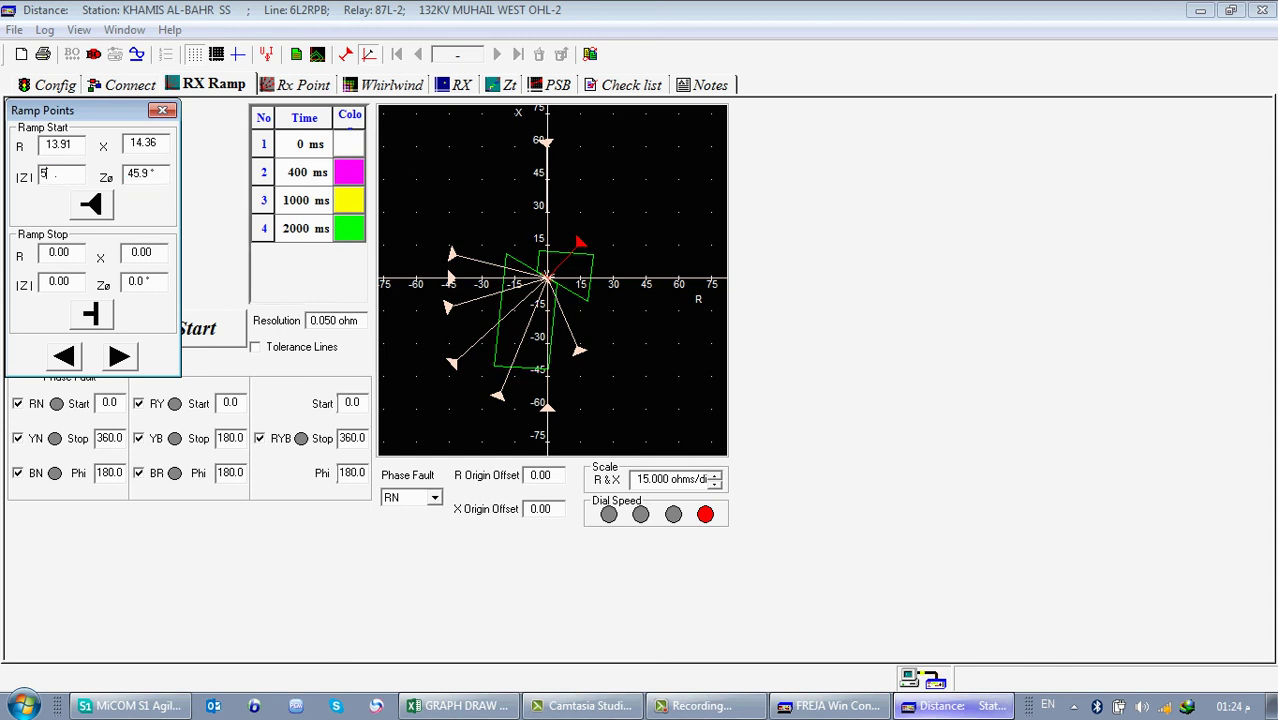
{"action": "type", "text": "0"}
{"action": "key", "text": "Tab"}
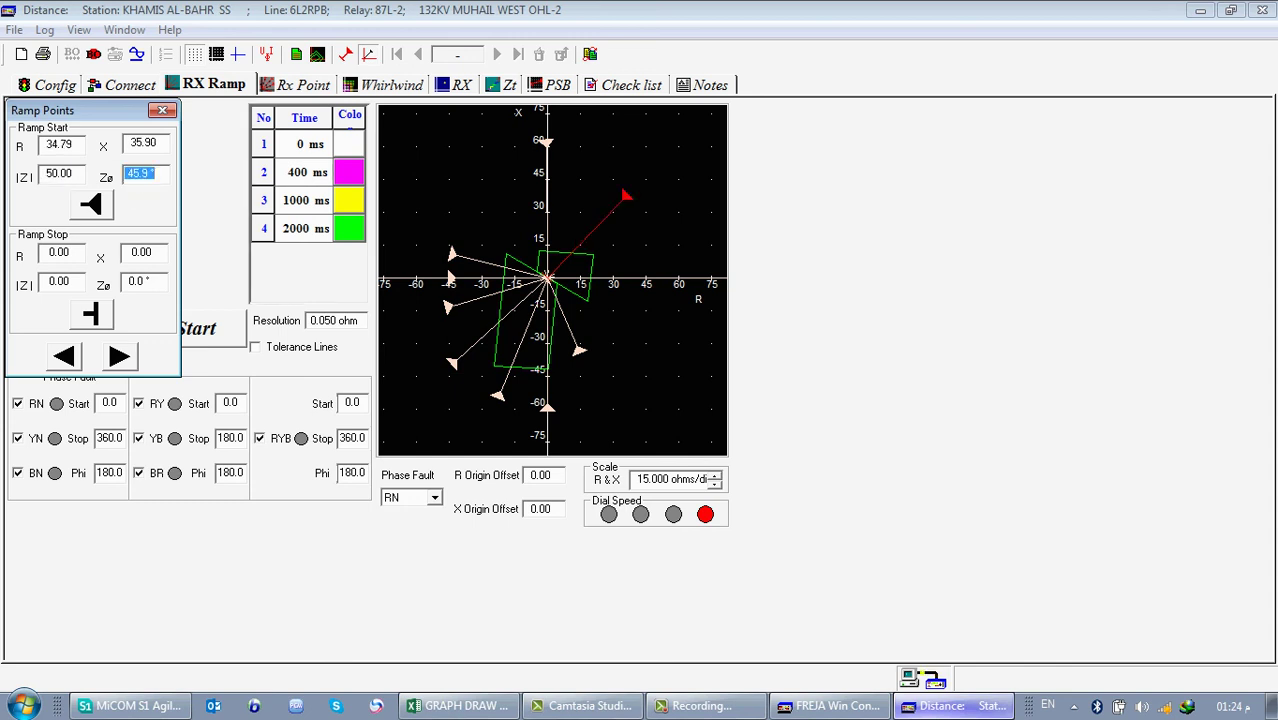
{"action": "type", "text": "60"}
{"action": "key", "text": "Tab"}
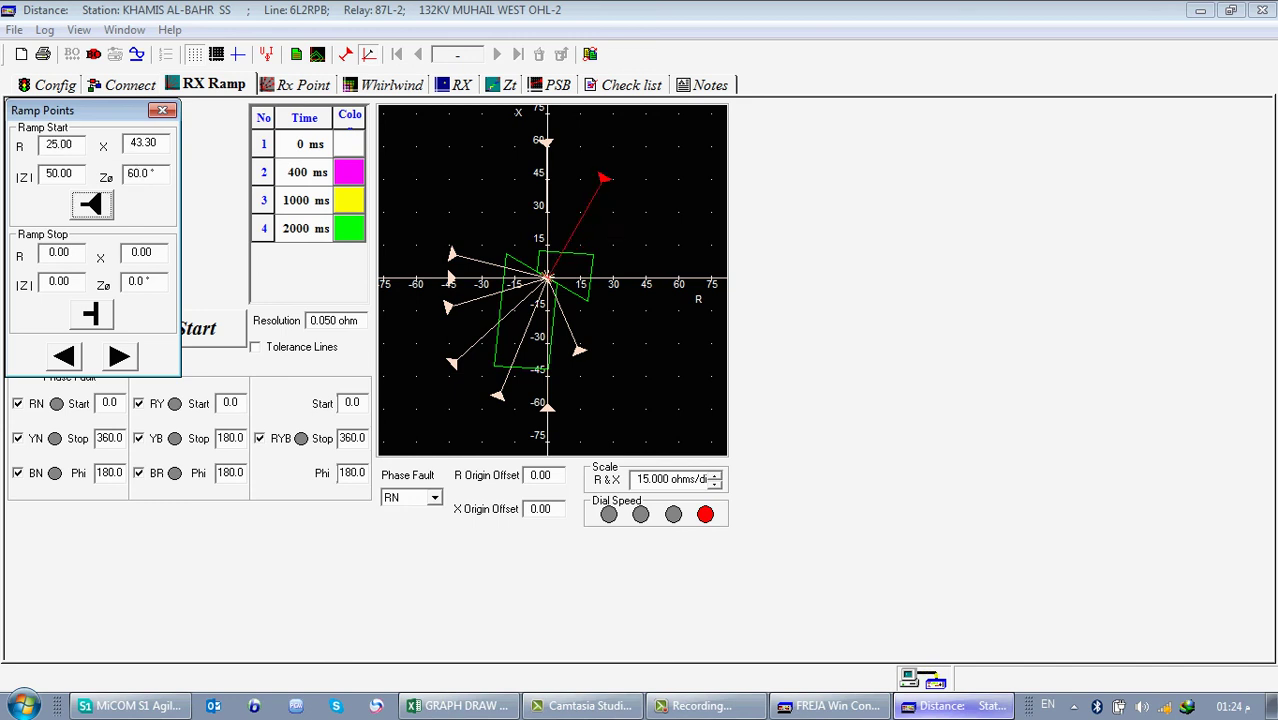
{"action": "key", "text": "shift+Tab"}
{"action": "type", "text": "84"}
{"action": "key", "text": "Tab"}
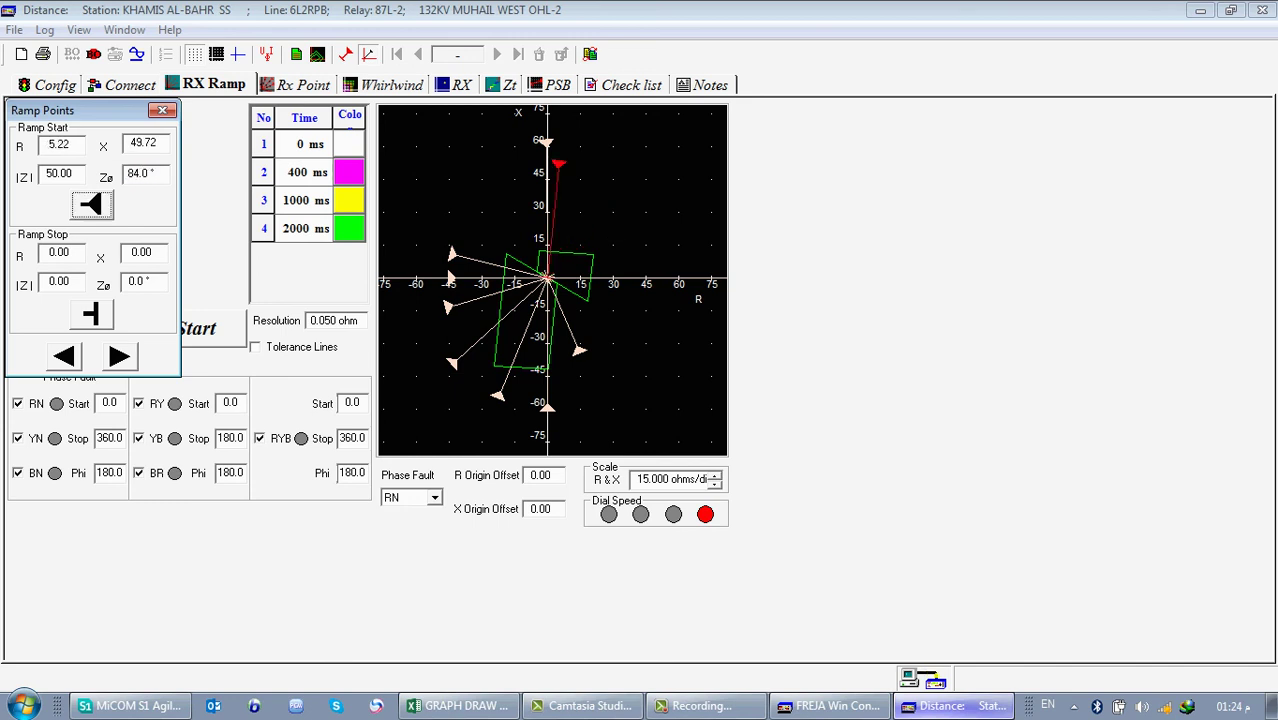
- Add two more RN ramps from the origin, starting at about R 20, X 45 and R 34, X 21
{"action": "left_click", "coordinate": [346, 54]}
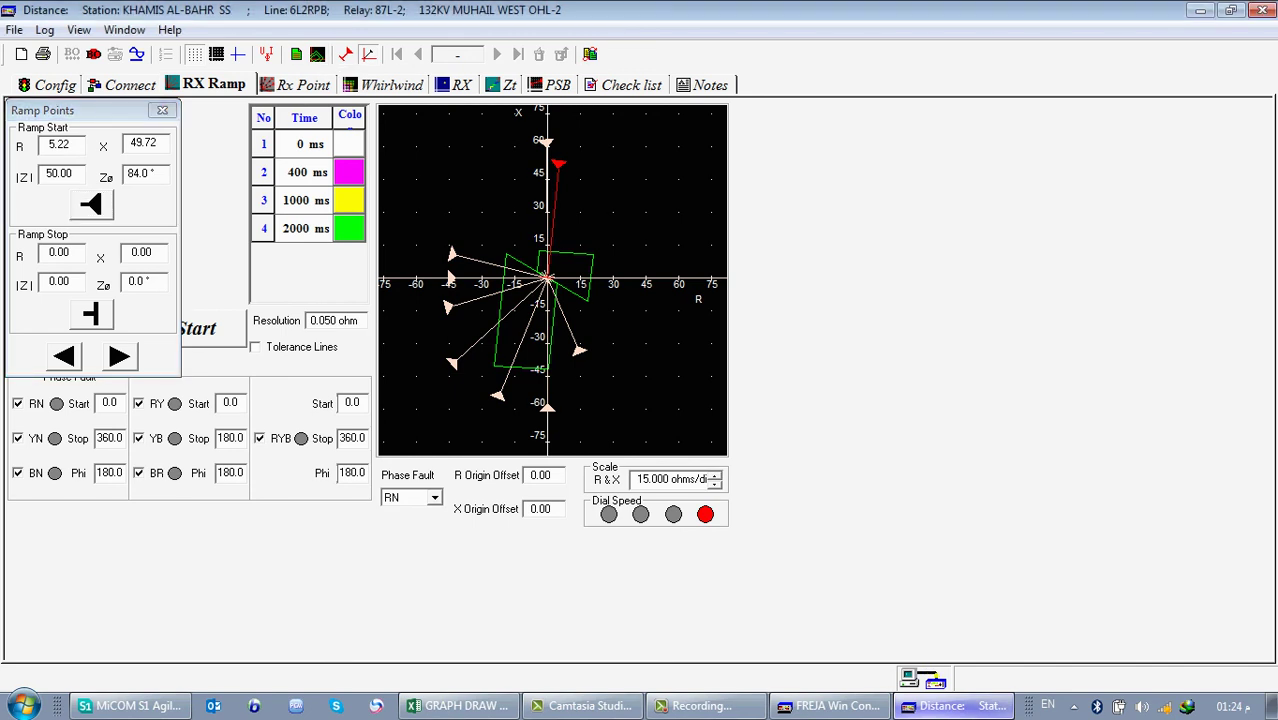
{"action": "left_click", "coordinate": [591, 180]}
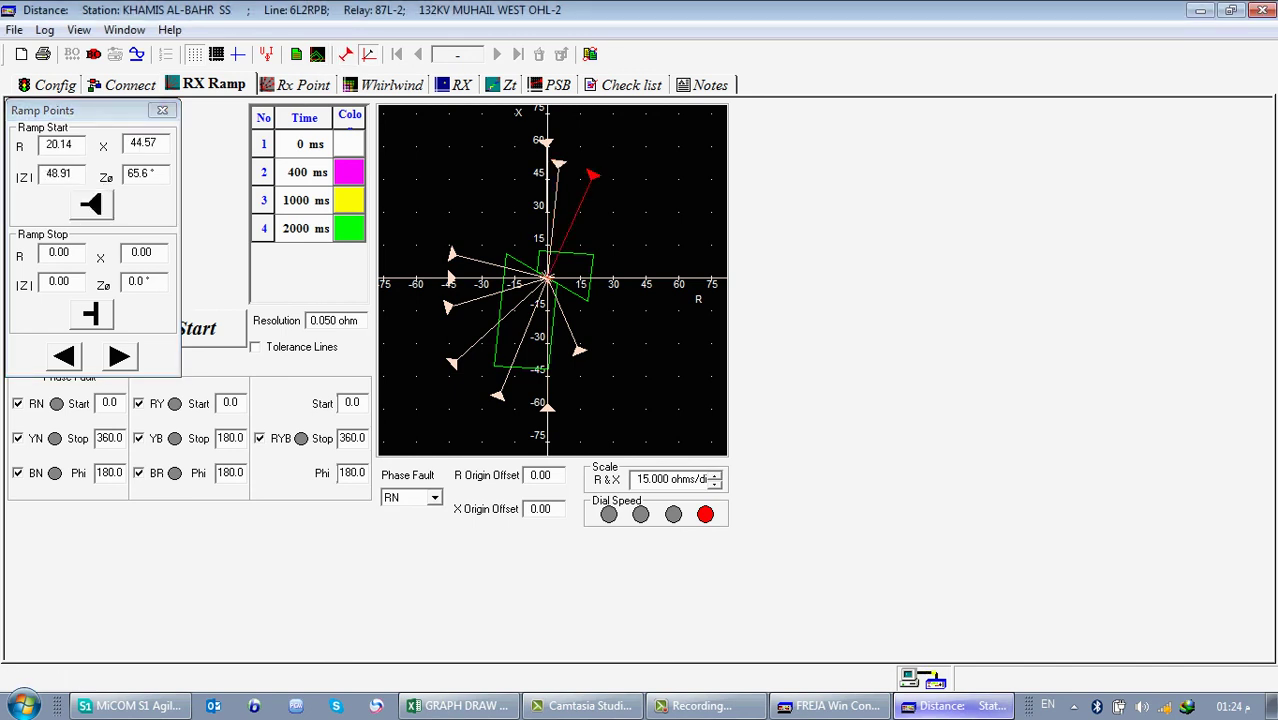
{"action": "left_click", "coordinate": [346, 54]}
{"action": "left_click", "coordinate": [624, 231]}
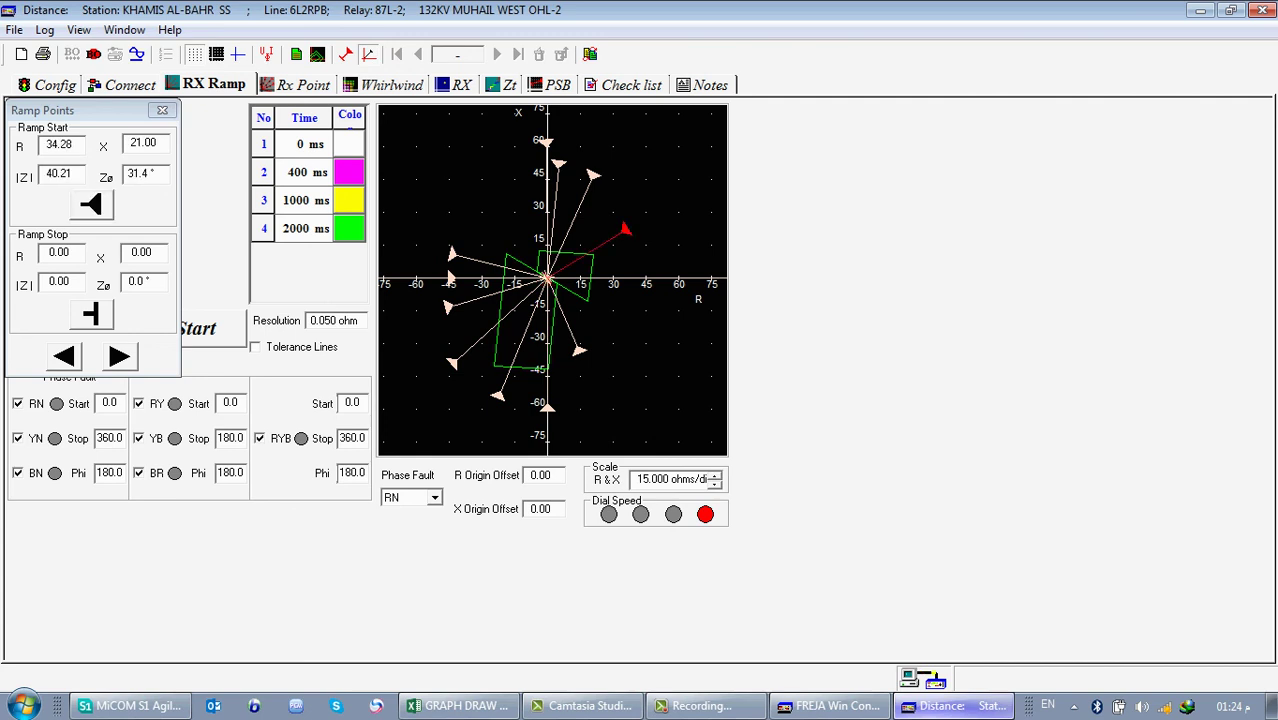
- Add a lower-right RN ramp starting at about R 20, X -47 and place its stop at about R -8, X -23
{"action": "left_click", "coordinate": [91, 205]}
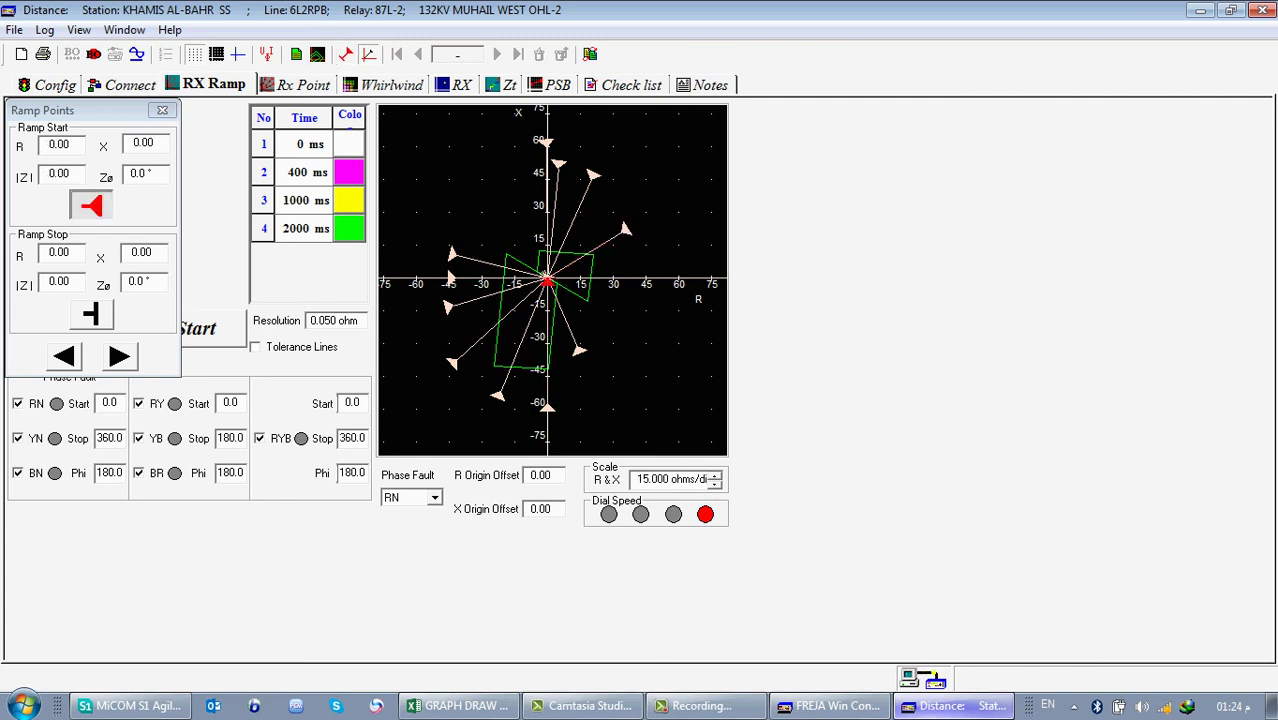
{"action": "left_click", "coordinate": [591, 385]}
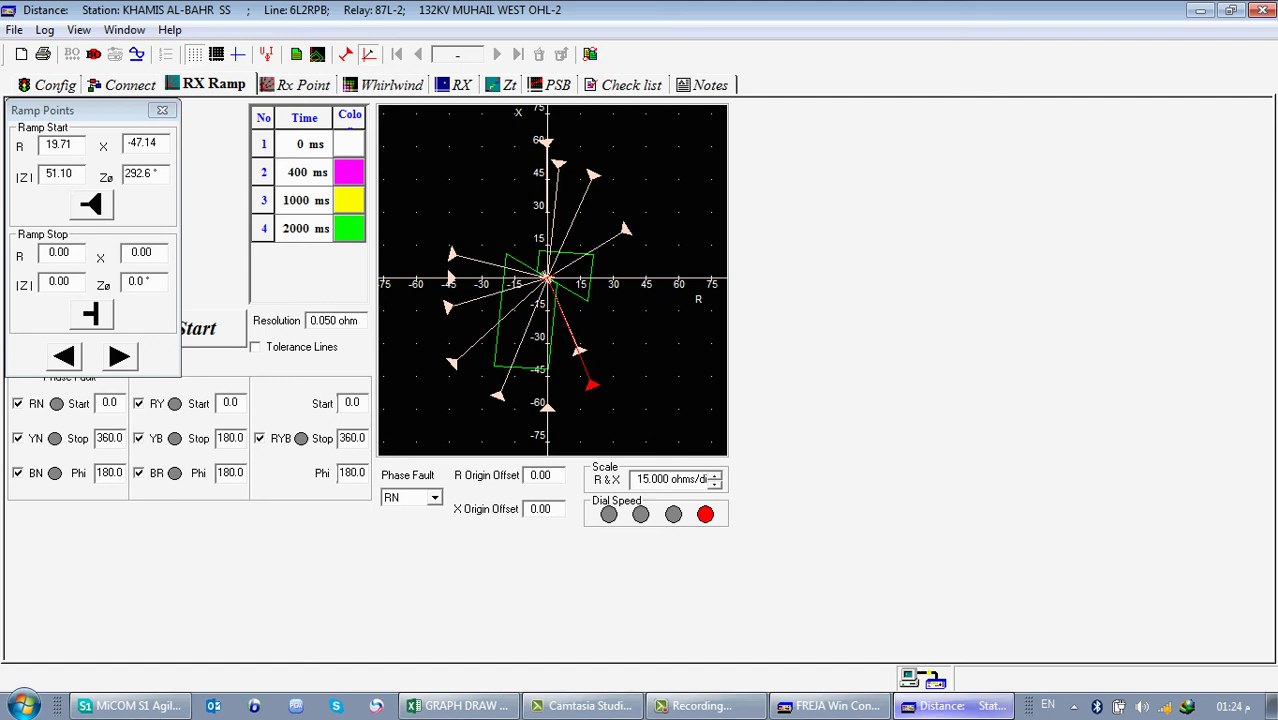
{"action": "left_click", "coordinate": [91, 315]}
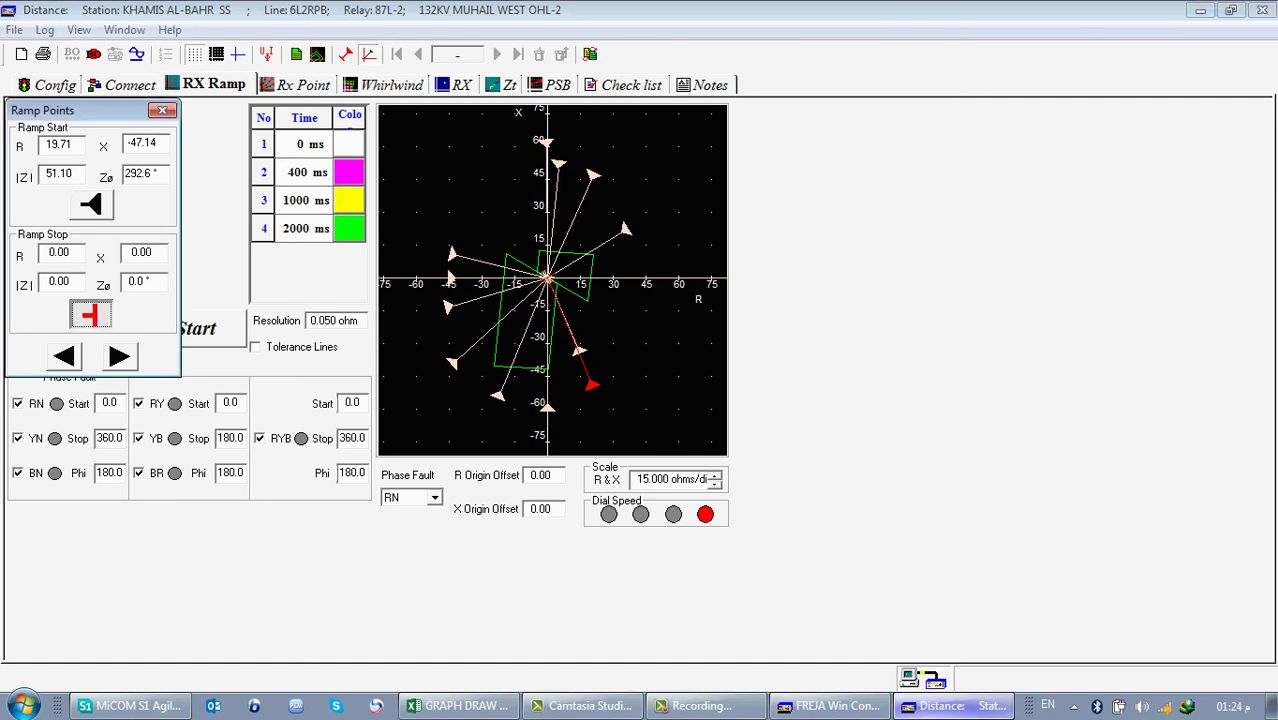
{"action": "left_click", "coordinate": [528, 328]}
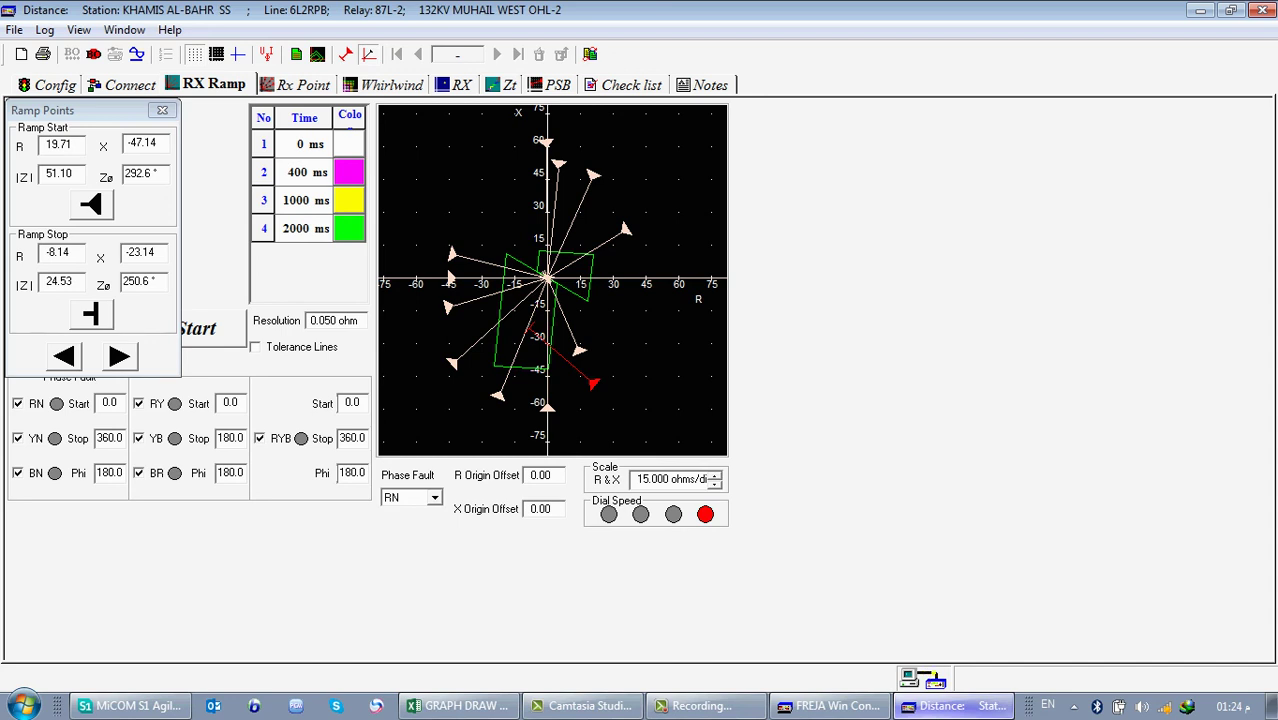
- Display the YB phase fault, check the test zones assigned to the 64.6° and 287.6° ramps, and close the ramp details
{"action": "left_click", "coordinate": [119, 356]}
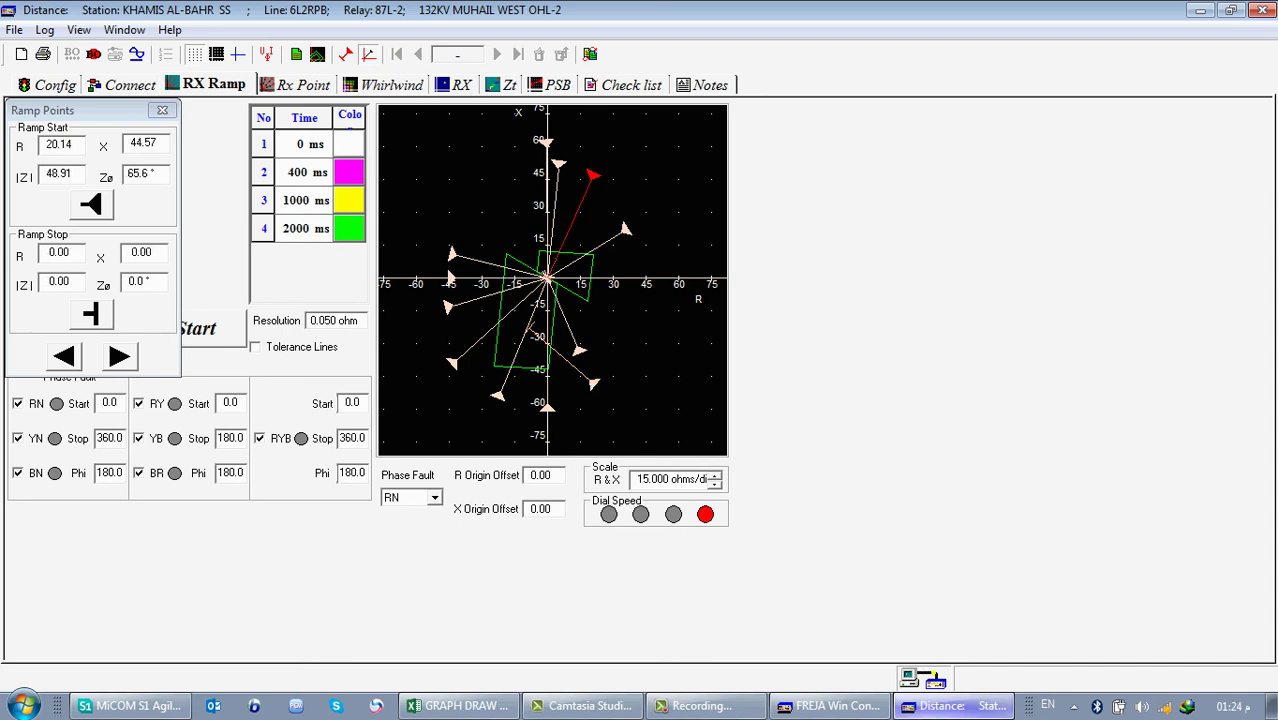
{"action": "left_click", "coordinate": [434, 497]}
{"action": "left_click", "coordinate": [405, 563]}
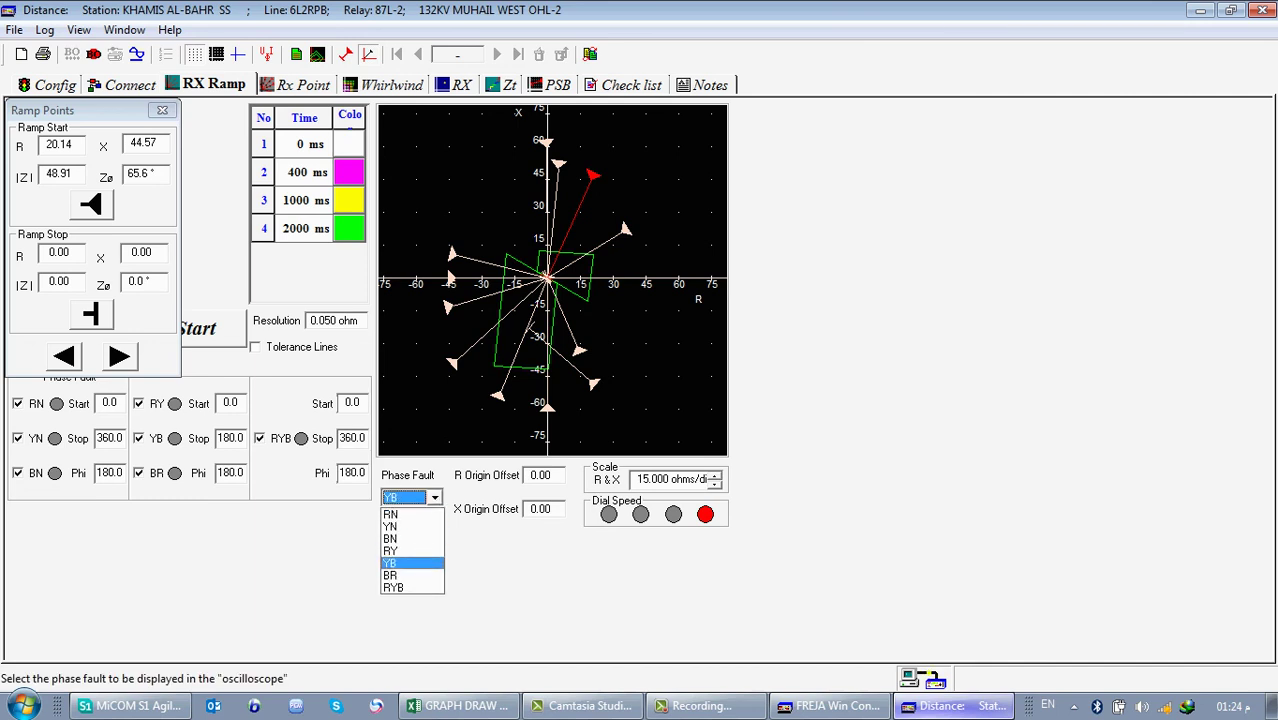
{"action": "left_click", "coordinate": [119, 356]}
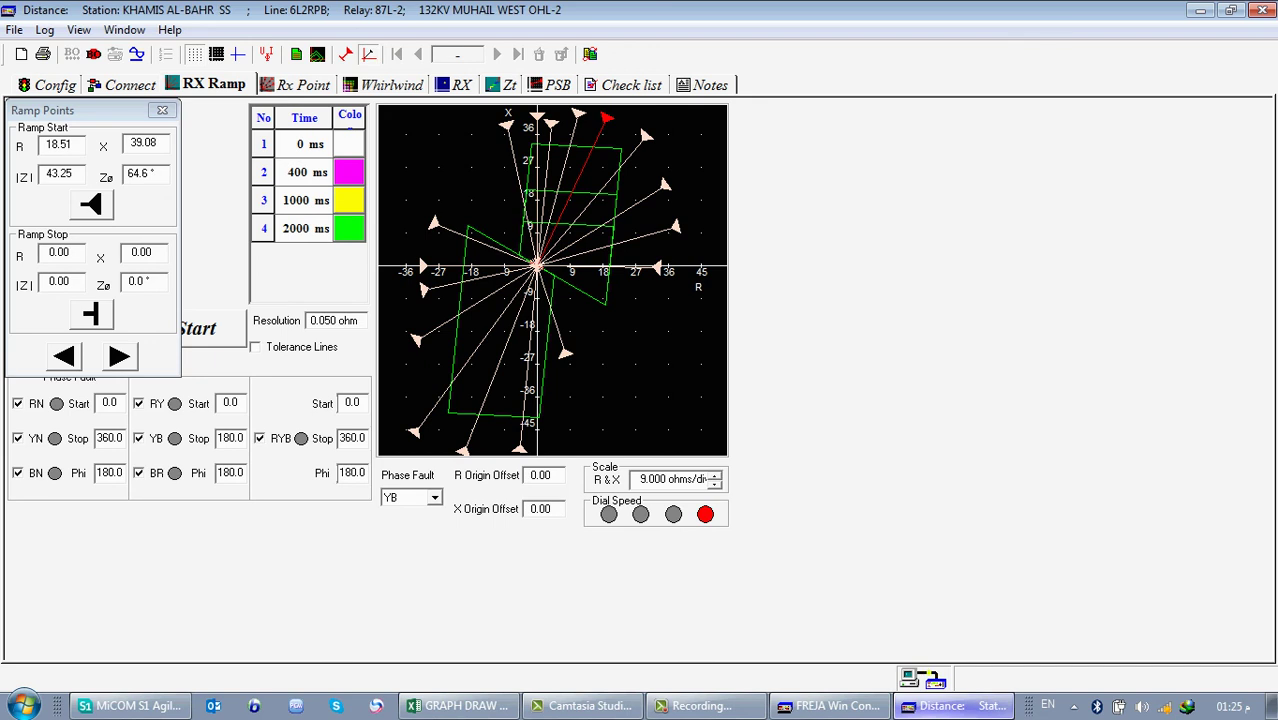
{"action": "right_click", "coordinate": [604, 118]}
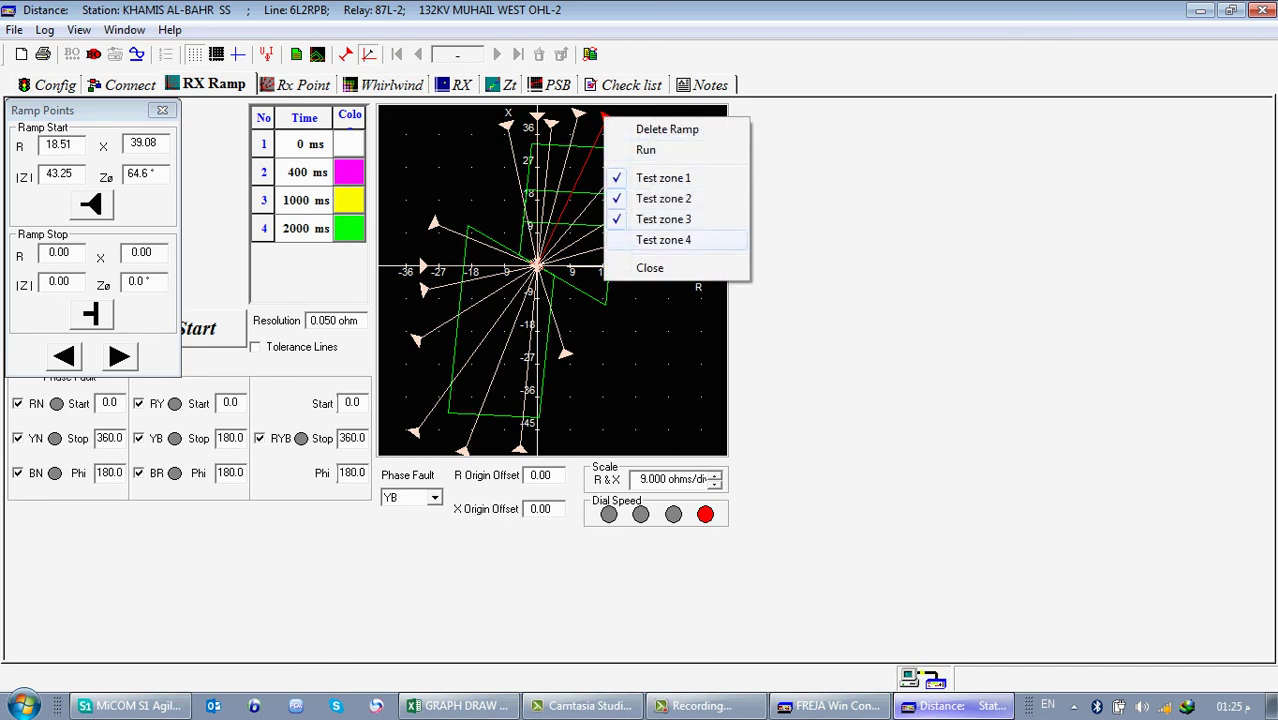
{"action": "left_click", "coordinate": [562, 355]}
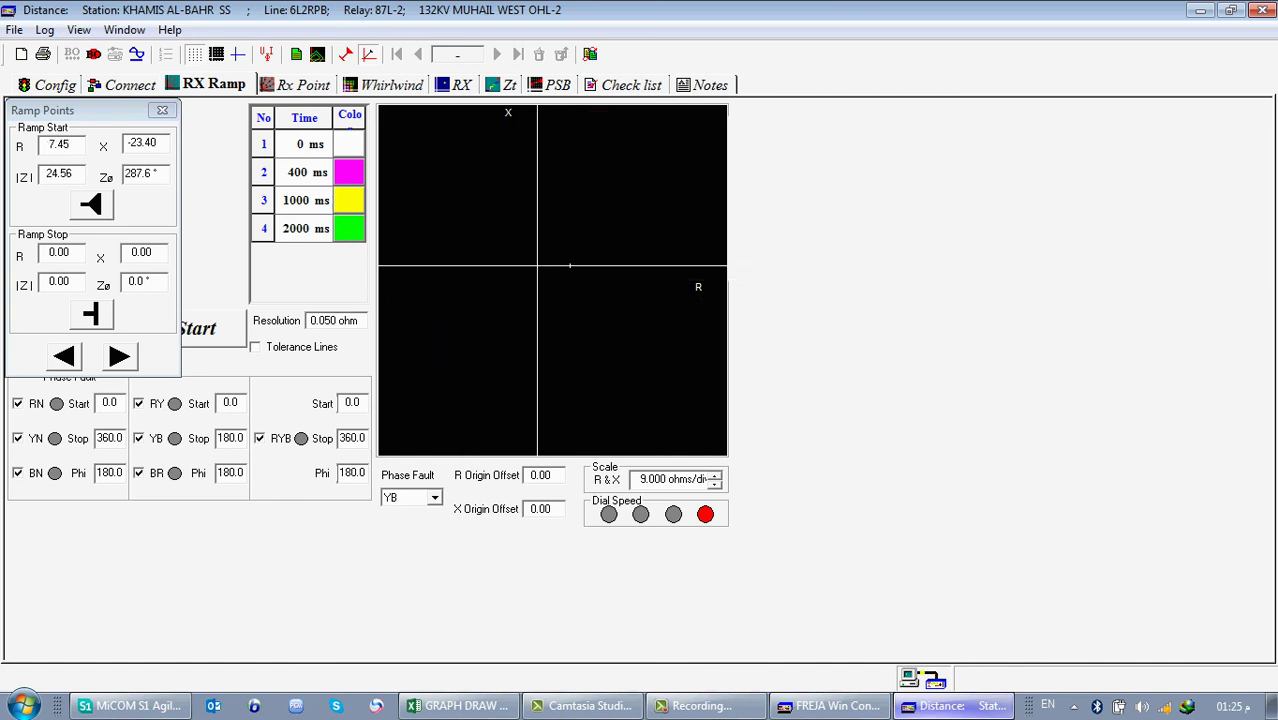
{"action": "right_click", "coordinate": [562, 352]}
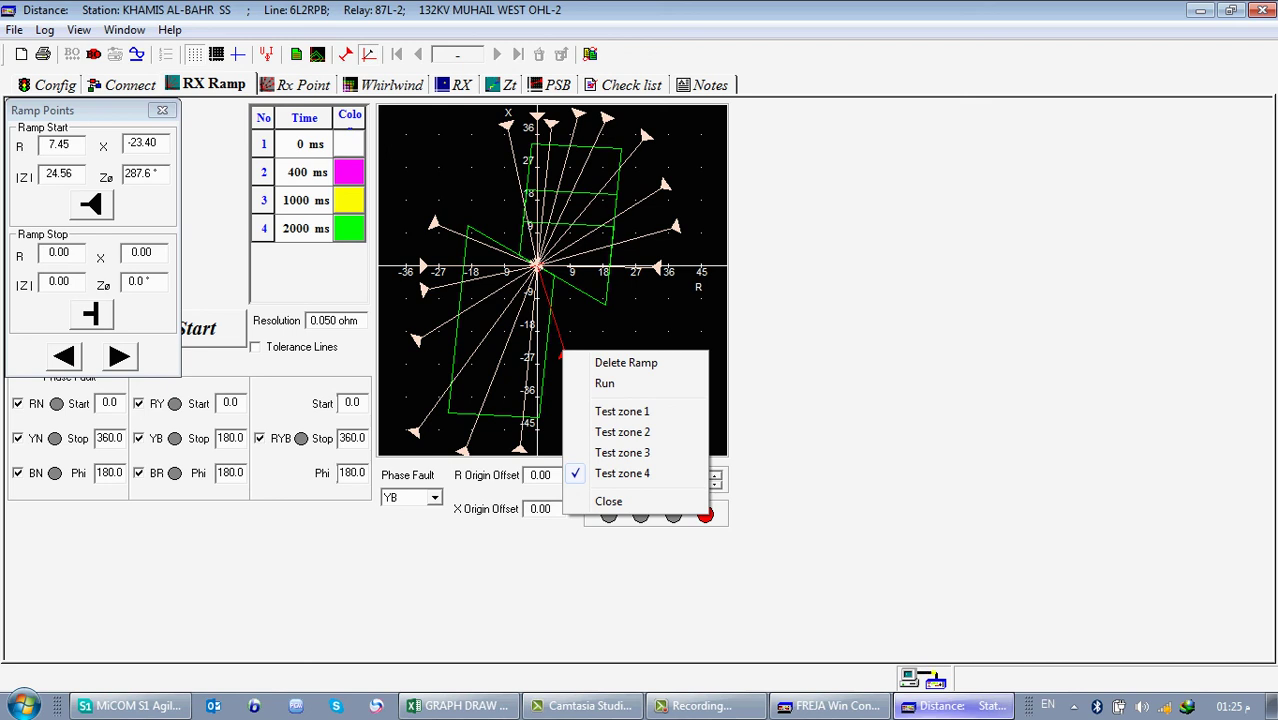
{"action": "left_click", "coordinate": [609, 501]}
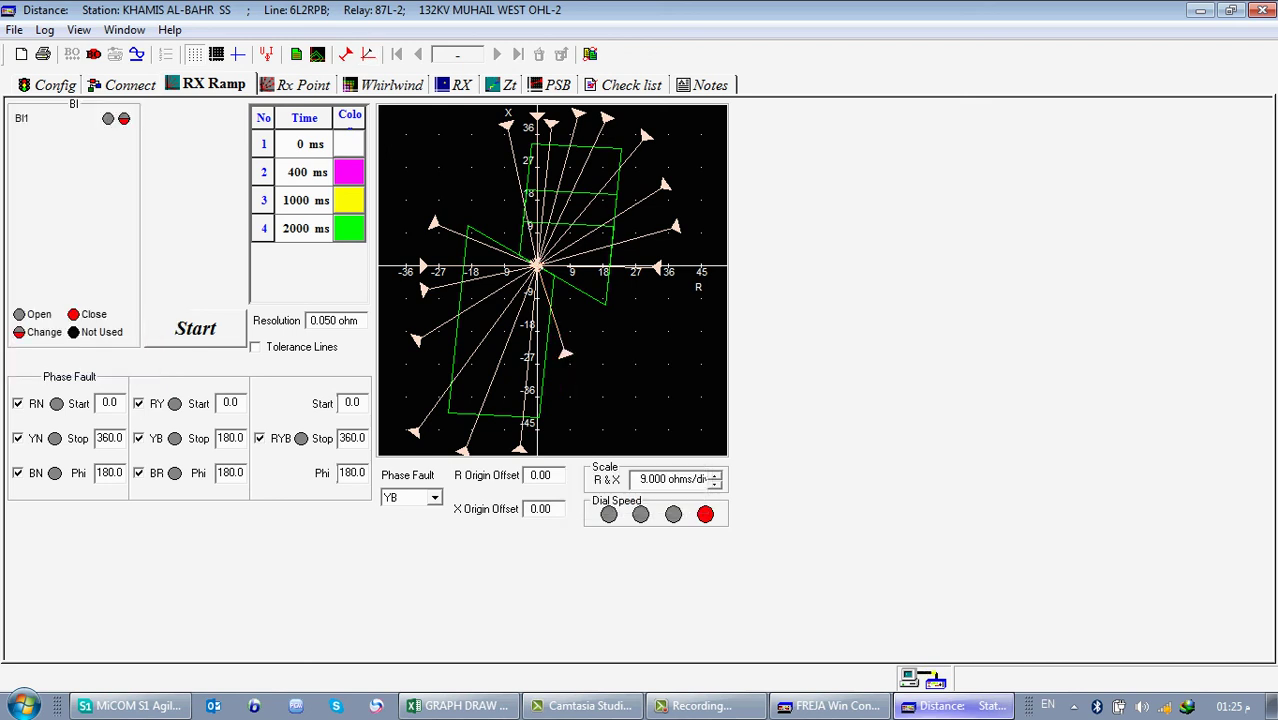
- In the RX test, add two RN test points inside the forward zone and three inside the reverse quadrilateral
{"action": "left_click", "coordinate": [460, 85]}
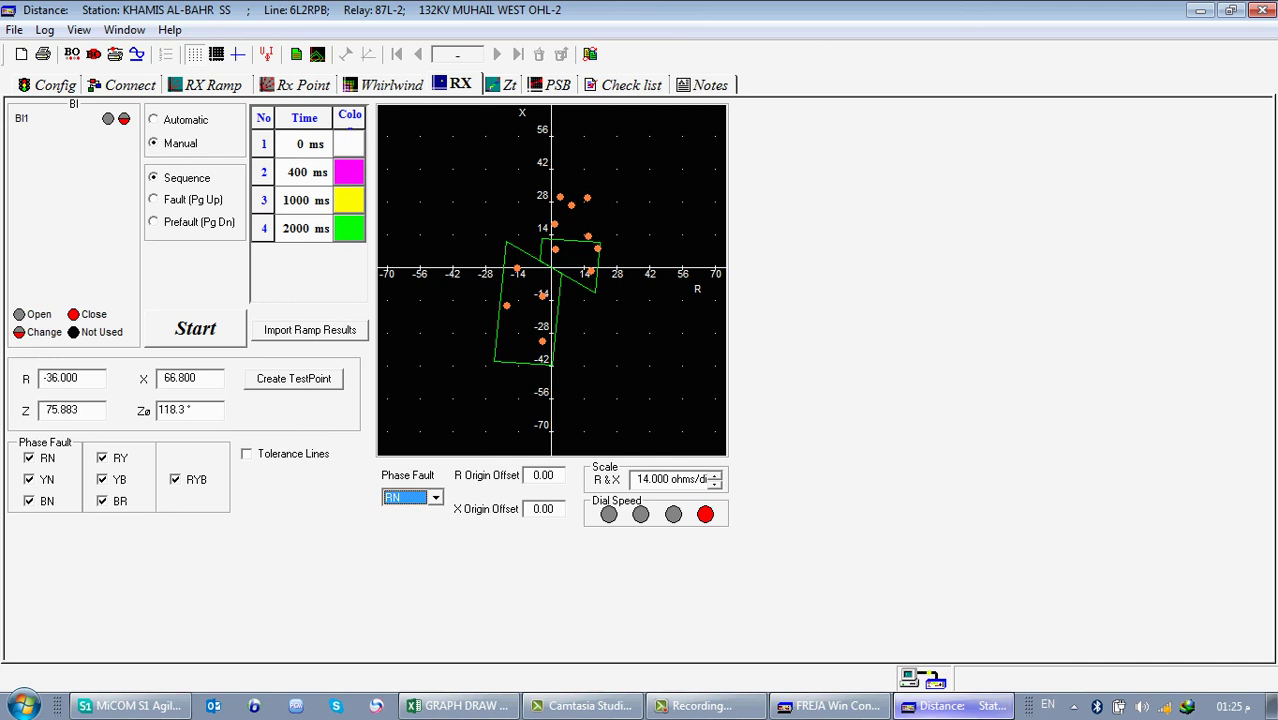
{"action": "left_click", "coordinate": [578, 254]}
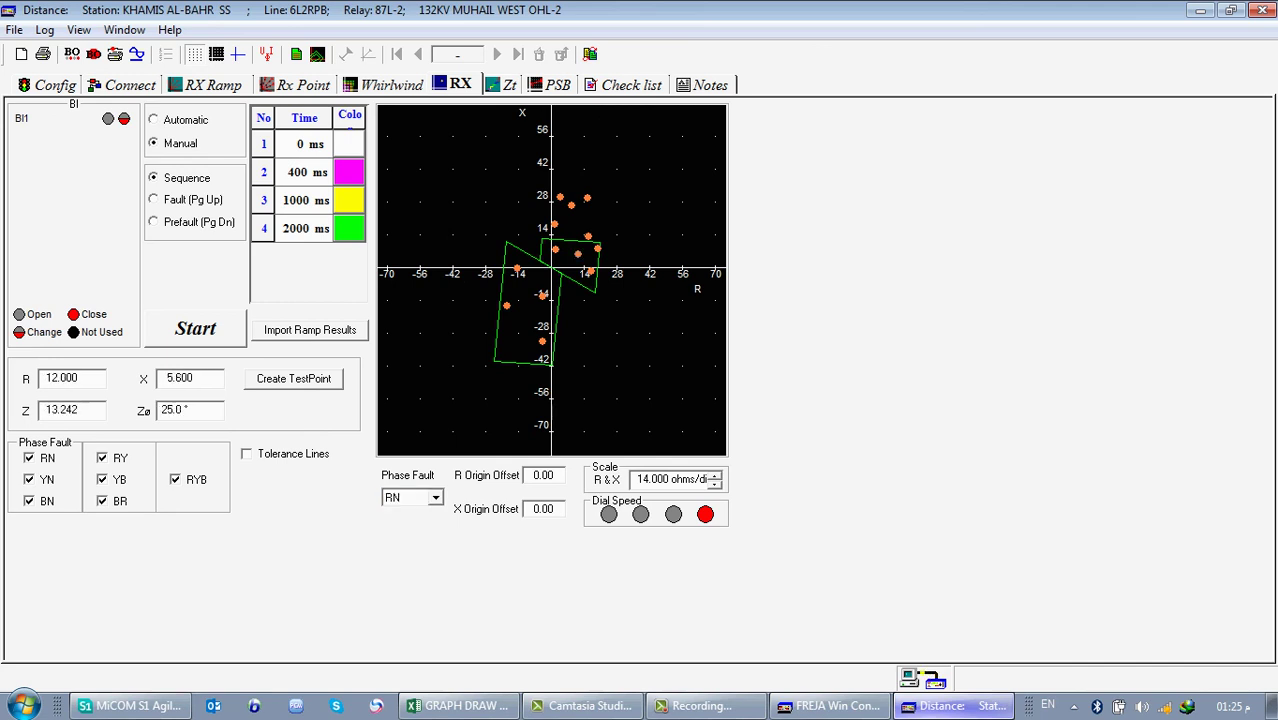
{"action": "left_click", "coordinate": [563, 264]}
{"action": "left_click", "coordinate": [527, 277]}
{"action": "left_click", "coordinate": [524, 292]}
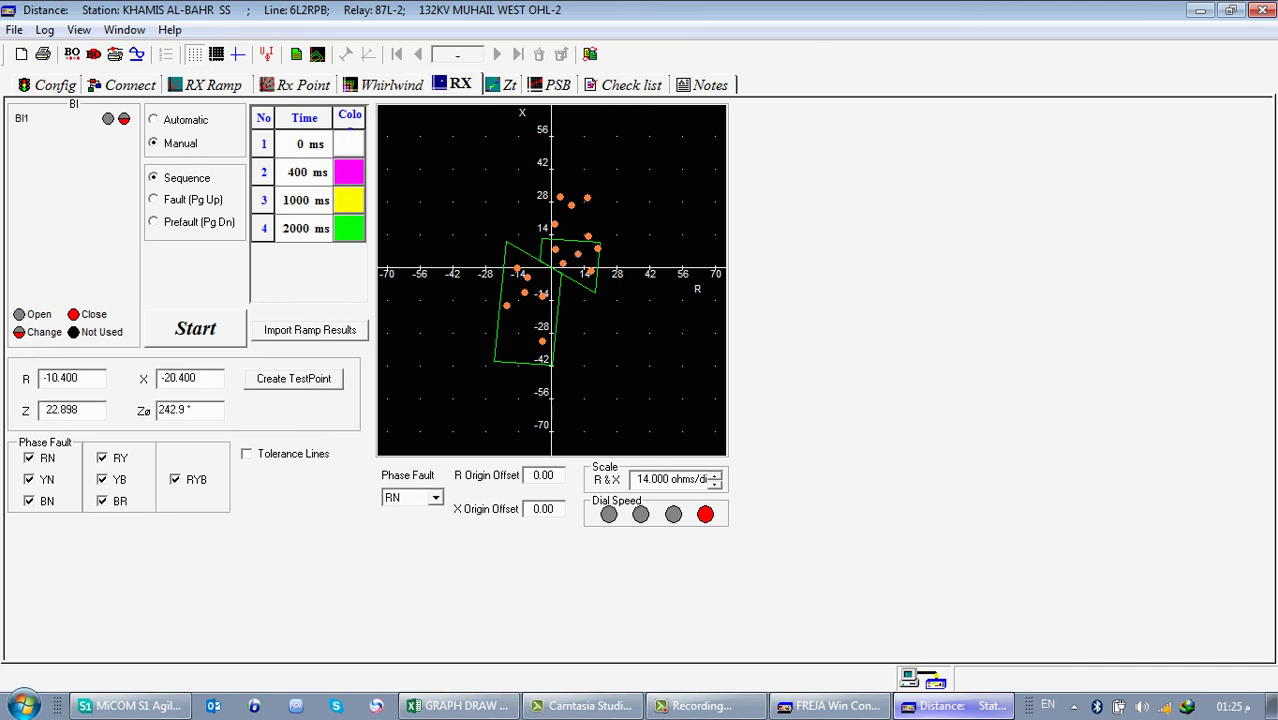
{"action": "left_click", "coordinate": [526, 327]}
- Display the RY phase fault and add one test point in each of the three forward zones and two in the reverse zone
{"action": "left_click", "coordinate": [435, 497]}
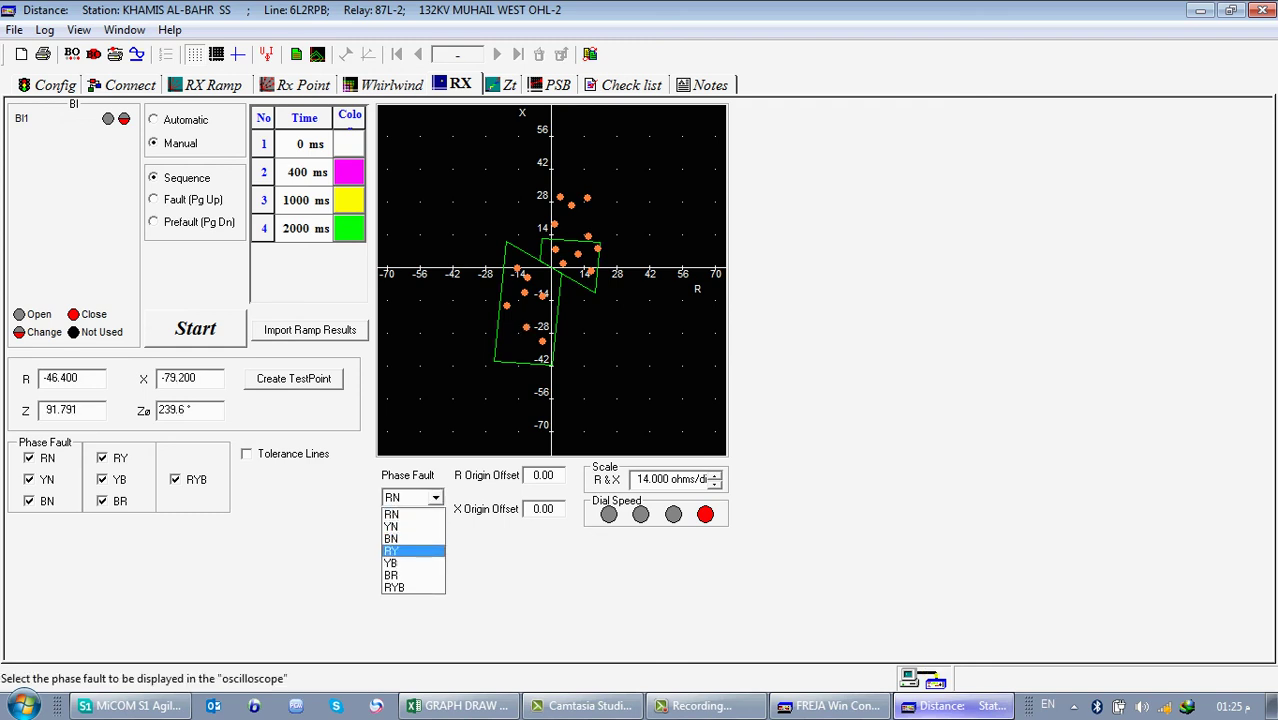
{"action": "left_click", "coordinate": [405, 549]}
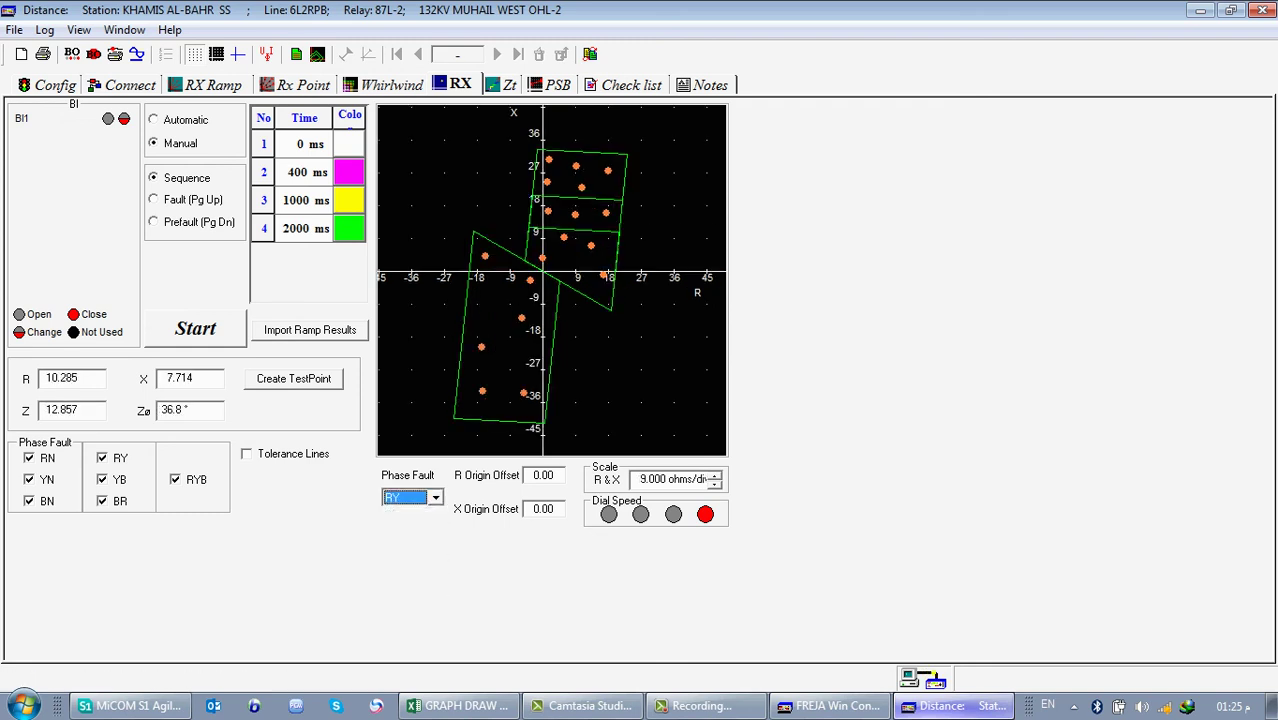
{"action": "left_click", "coordinate": [570, 256]}
{"action": "left_click", "coordinate": [509, 298]}
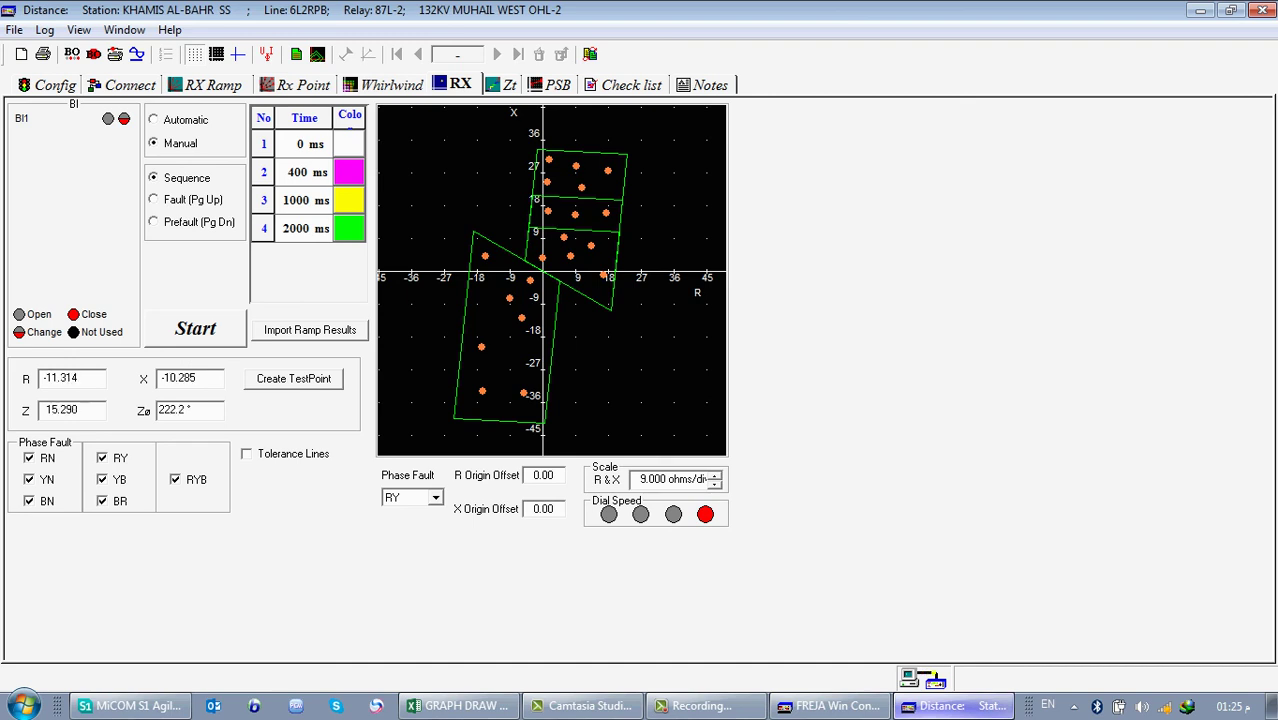
{"action": "left_click", "coordinate": [499, 310]}
{"action": "left_click", "coordinate": [593, 207]}
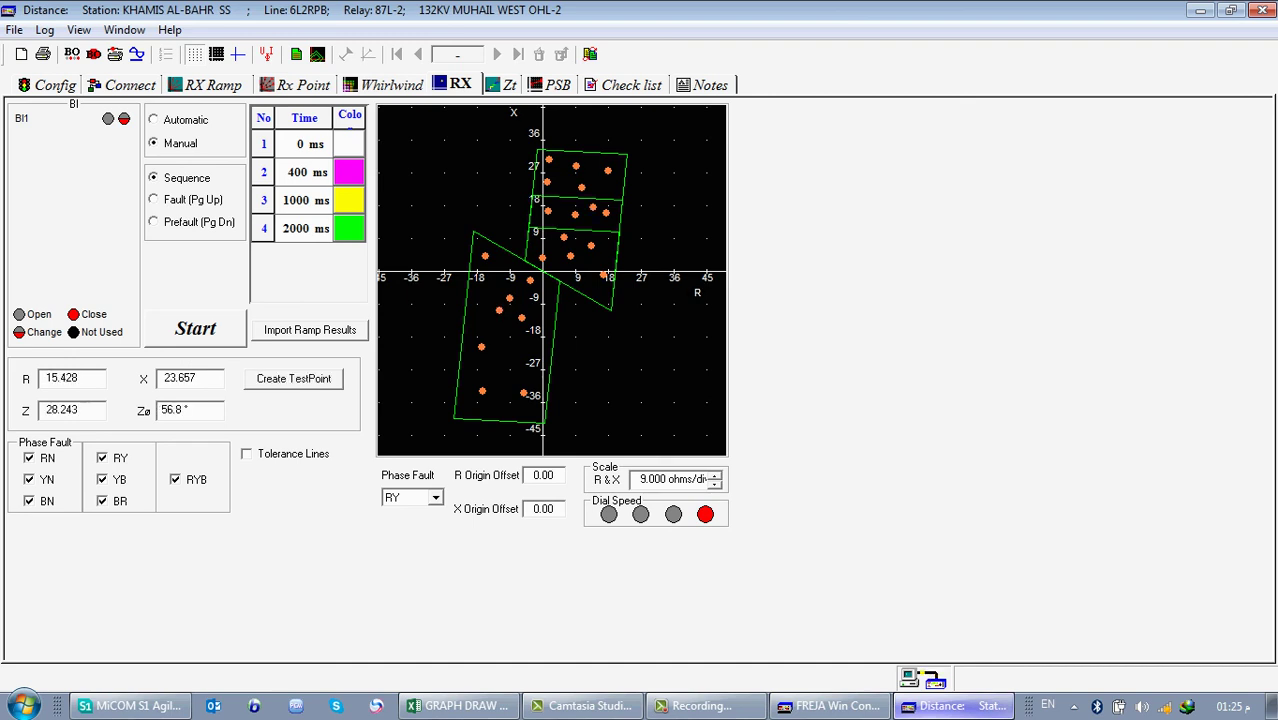
{"action": "left_click", "coordinate": [598, 185]}
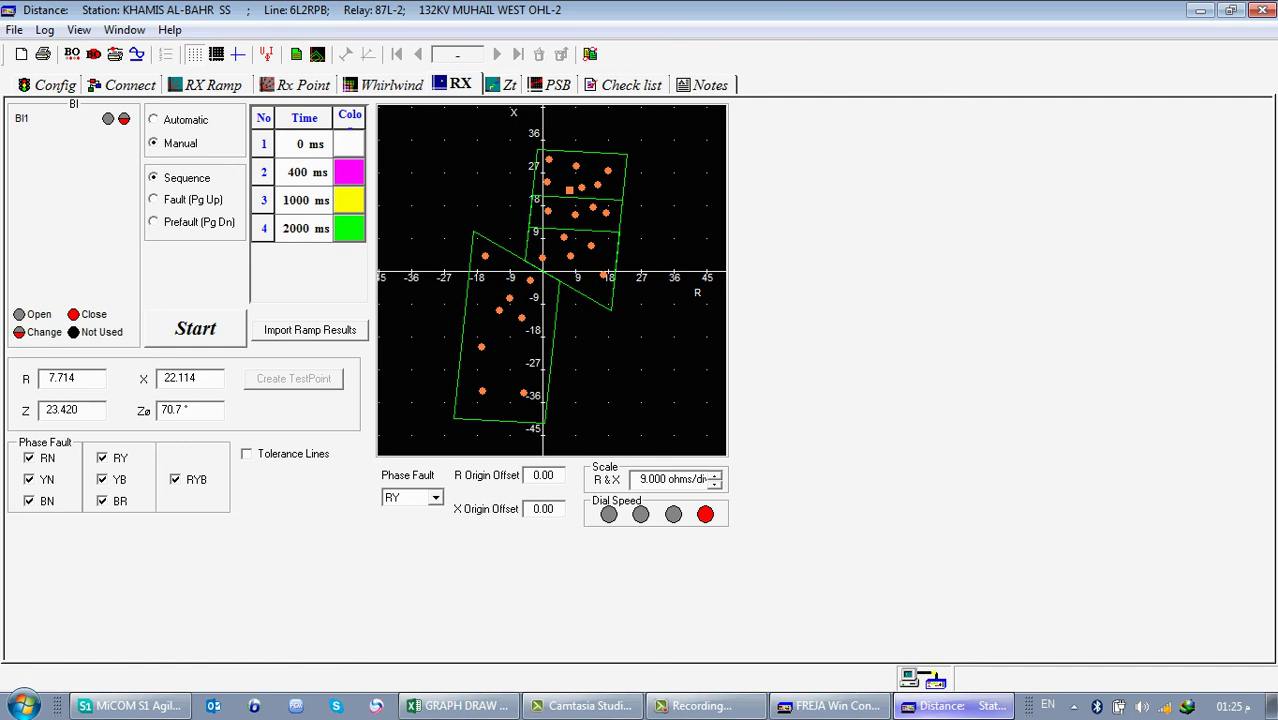
- Review the distance configuration's number of zones and the theoretical trip times of zones 3 and 4
{"action": "left_click", "coordinate": [50, 85]}
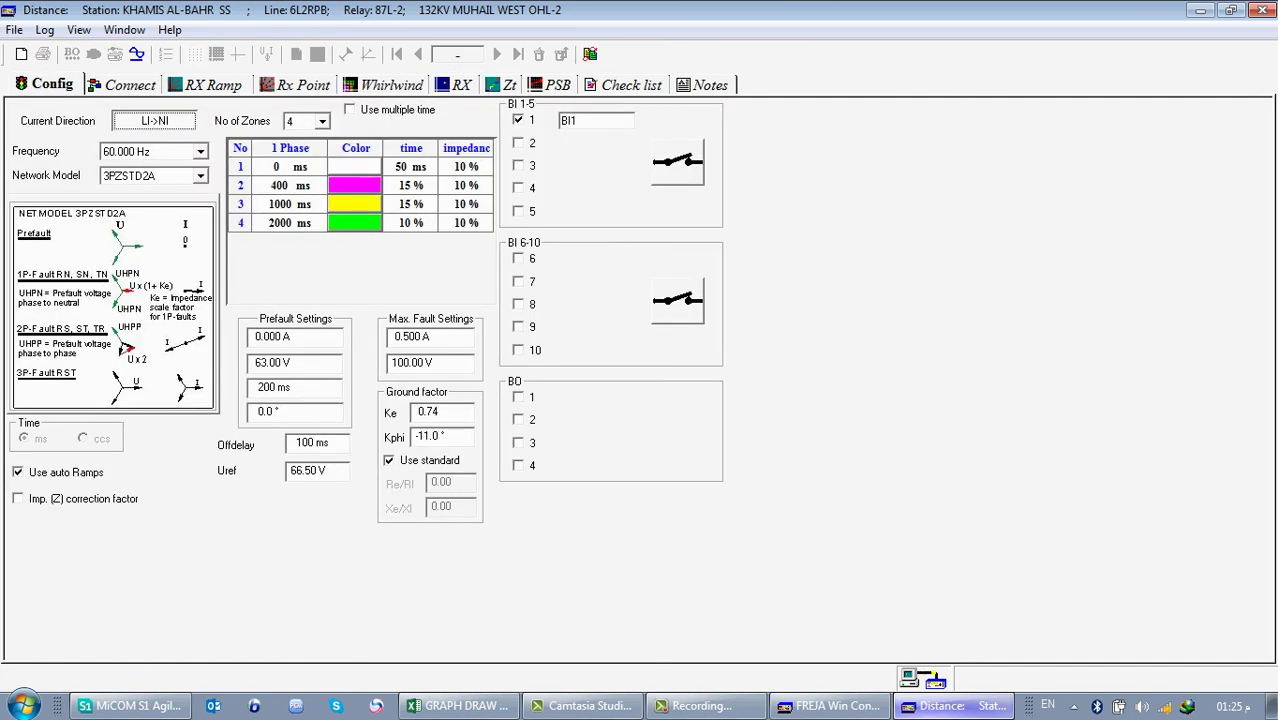
{"action": "left_click", "coordinate": [322, 121]}
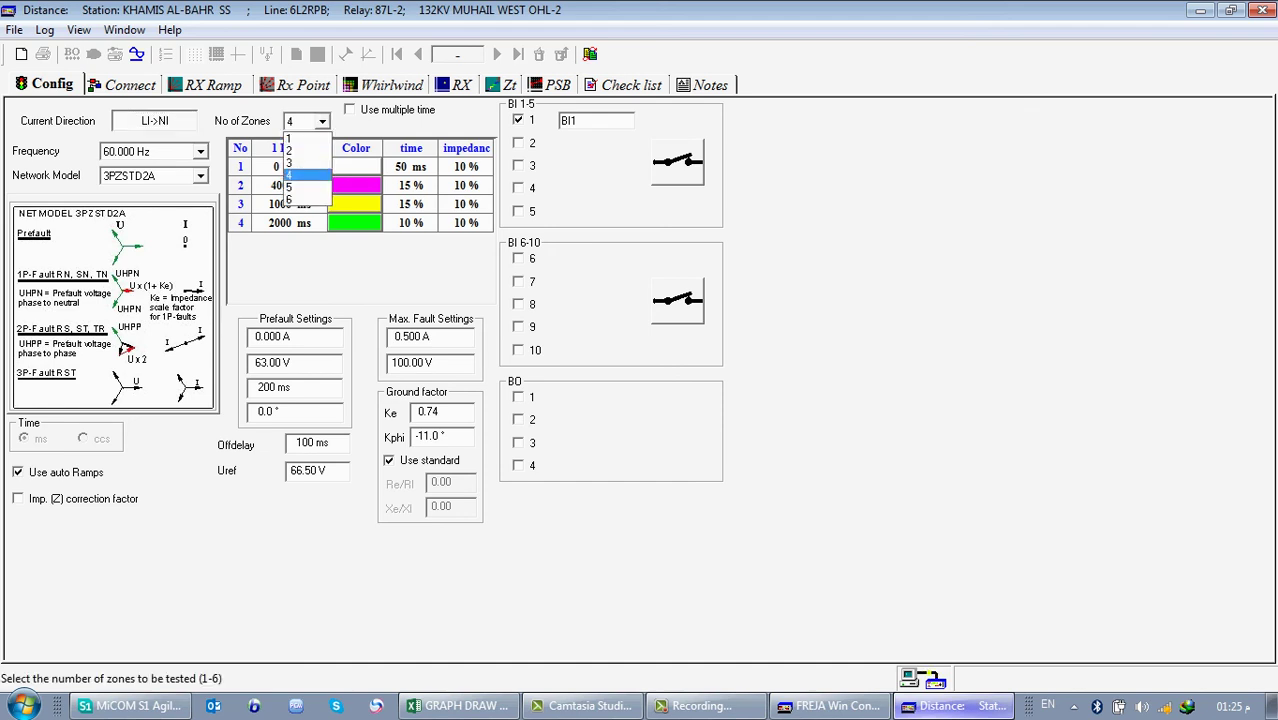
{"action": "left_click", "coordinate": [291, 175]}
{"action": "left_click", "coordinate": [286, 167]}
{"action": "left_click", "coordinate": [281, 204]}
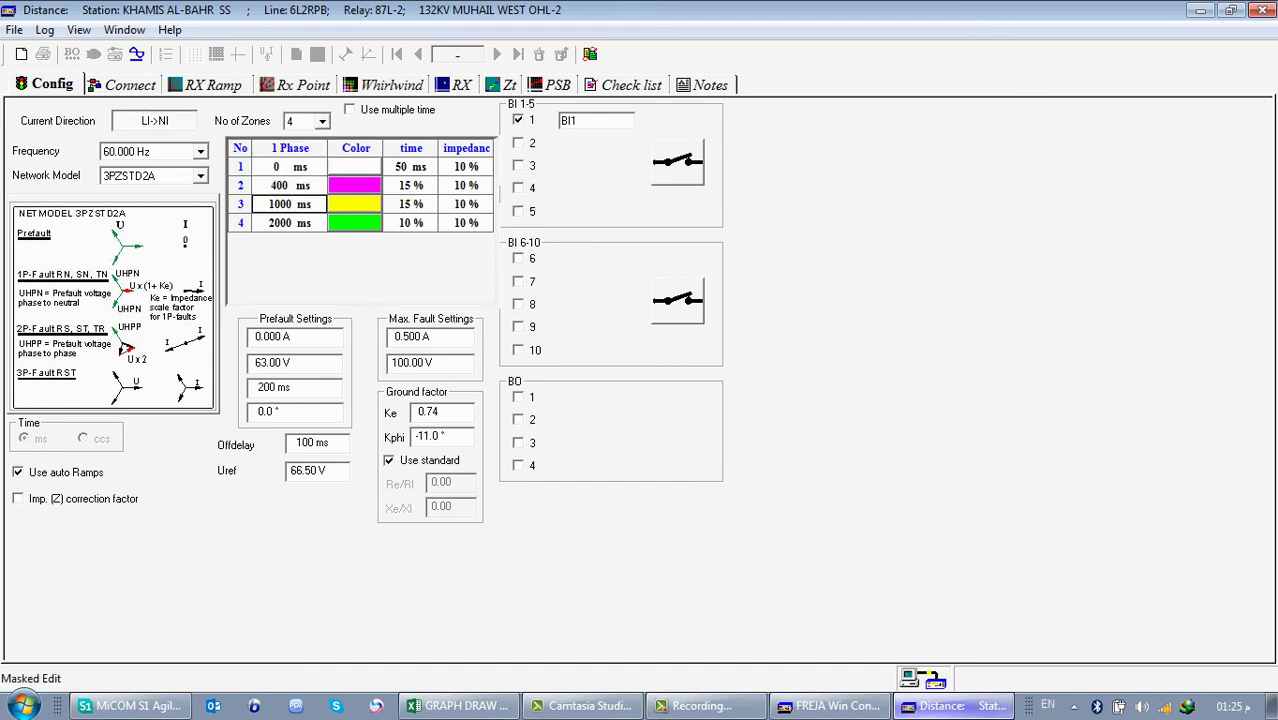
{"action": "left_click", "coordinate": [281, 222]}
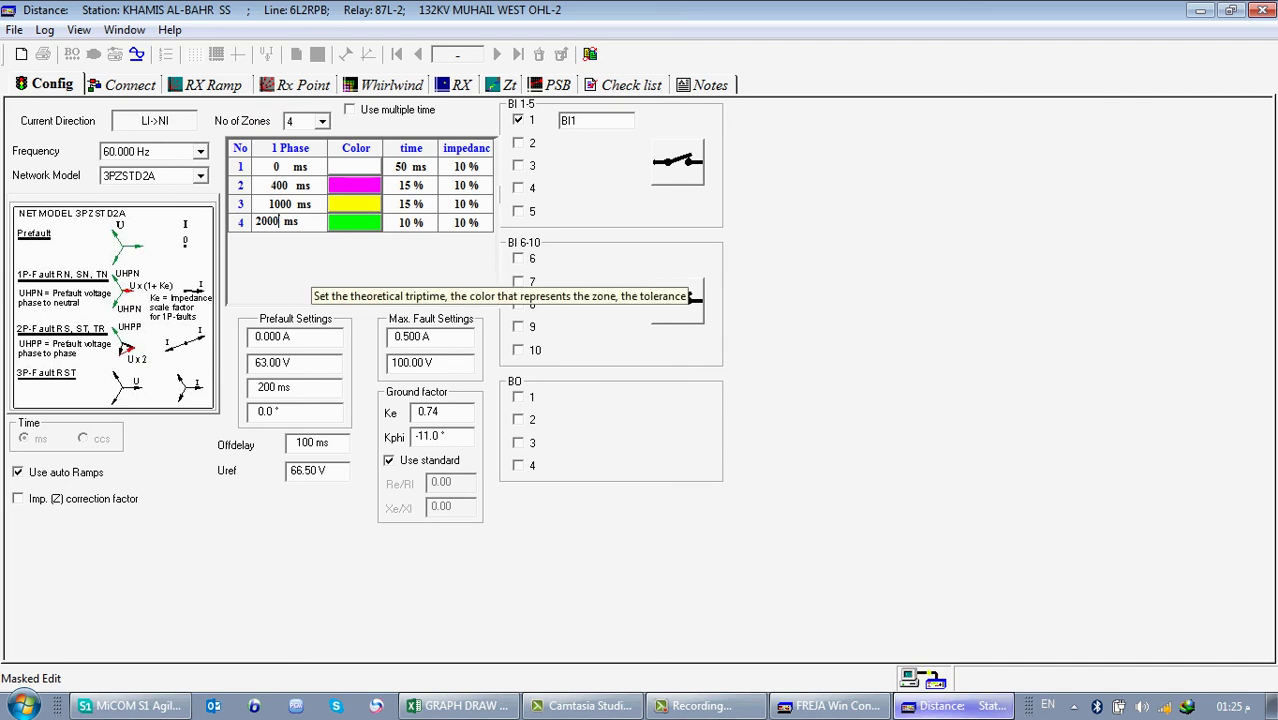
- Examine the time and impedance tolerances configured for the four zones
{"action": "left_click", "coordinate": [410, 167]}
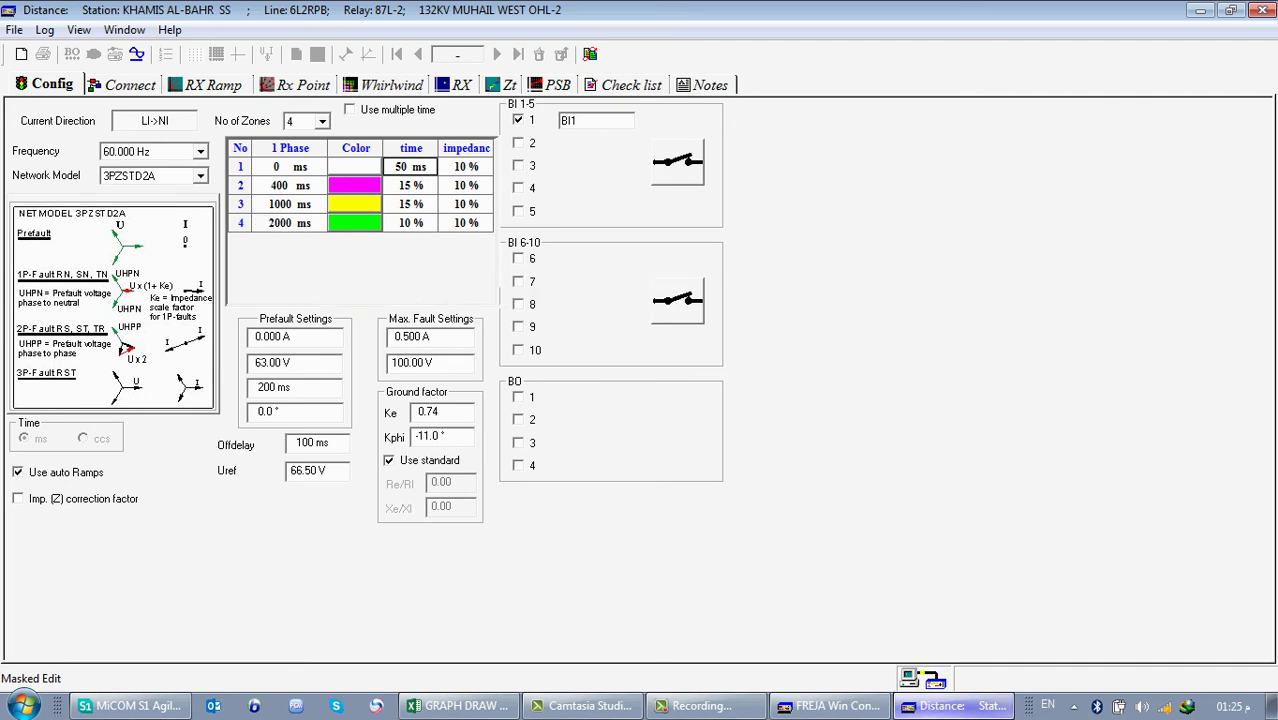
{"action": "left_click", "coordinate": [410, 186]}
{"action": "left_click", "coordinate": [410, 204]}
{"action": "left_click", "coordinate": [466, 186]}
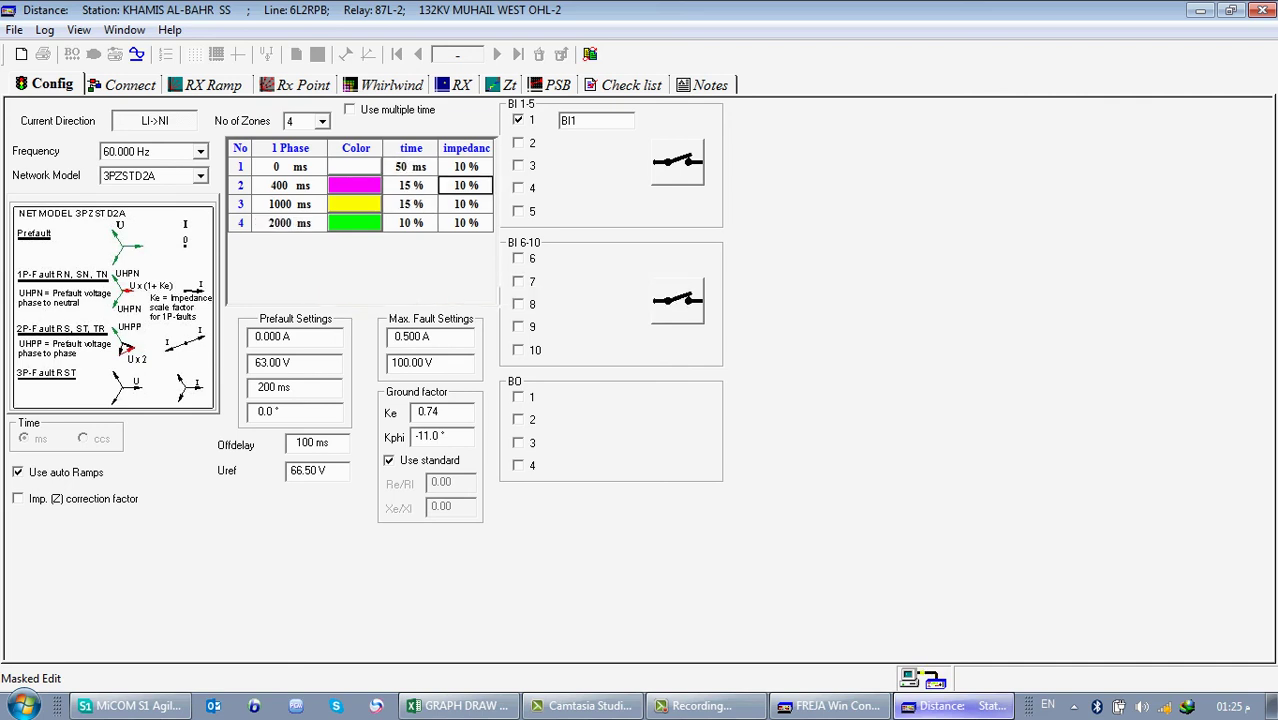
{"action": "left_click", "coordinate": [466, 223]}
{"action": "left_click", "coordinate": [410, 223]}
{"action": "left_click", "coordinate": [410, 185]}
{"action": "left_click", "coordinate": [410, 204]}
{"action": "left_click", "coordinate": [410, 223]}
{"action": "left_click", "coordinate": [394, 203]}
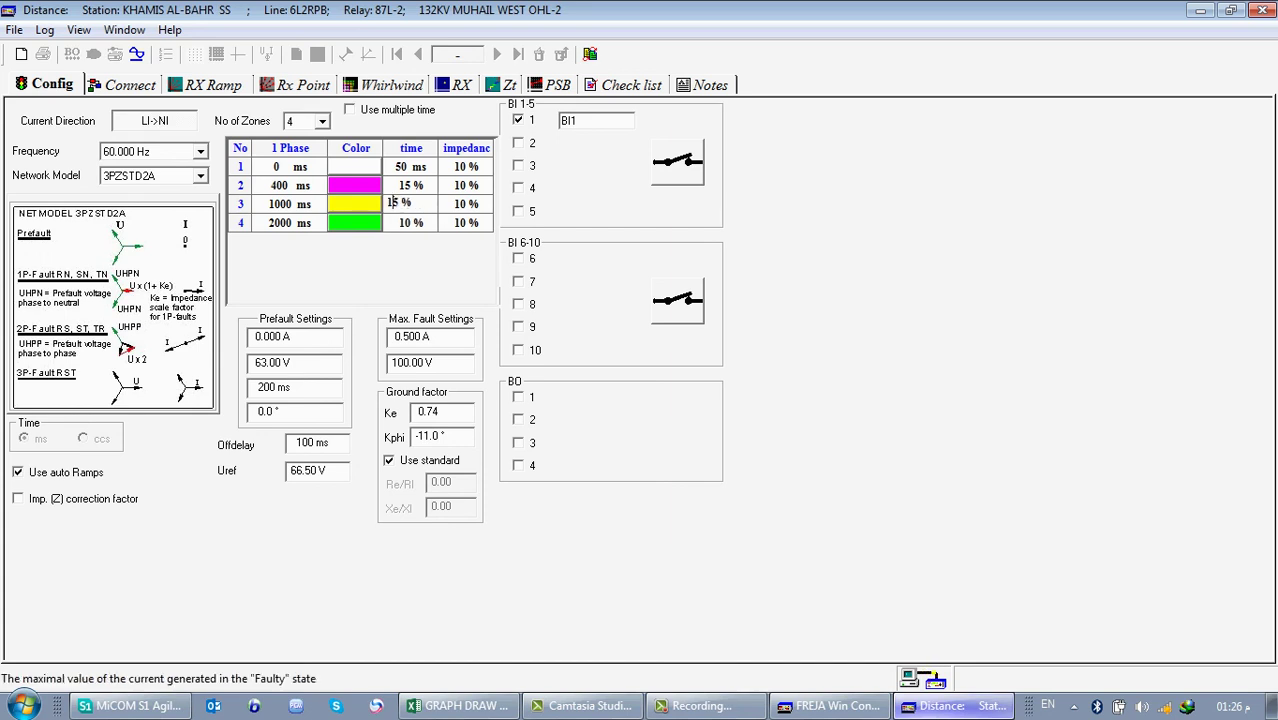
- Set the maximum fault current to 2 A and check its effect on the impedance limit in the RX test
{"action": "left_click", "coordinate": [410, 336]}
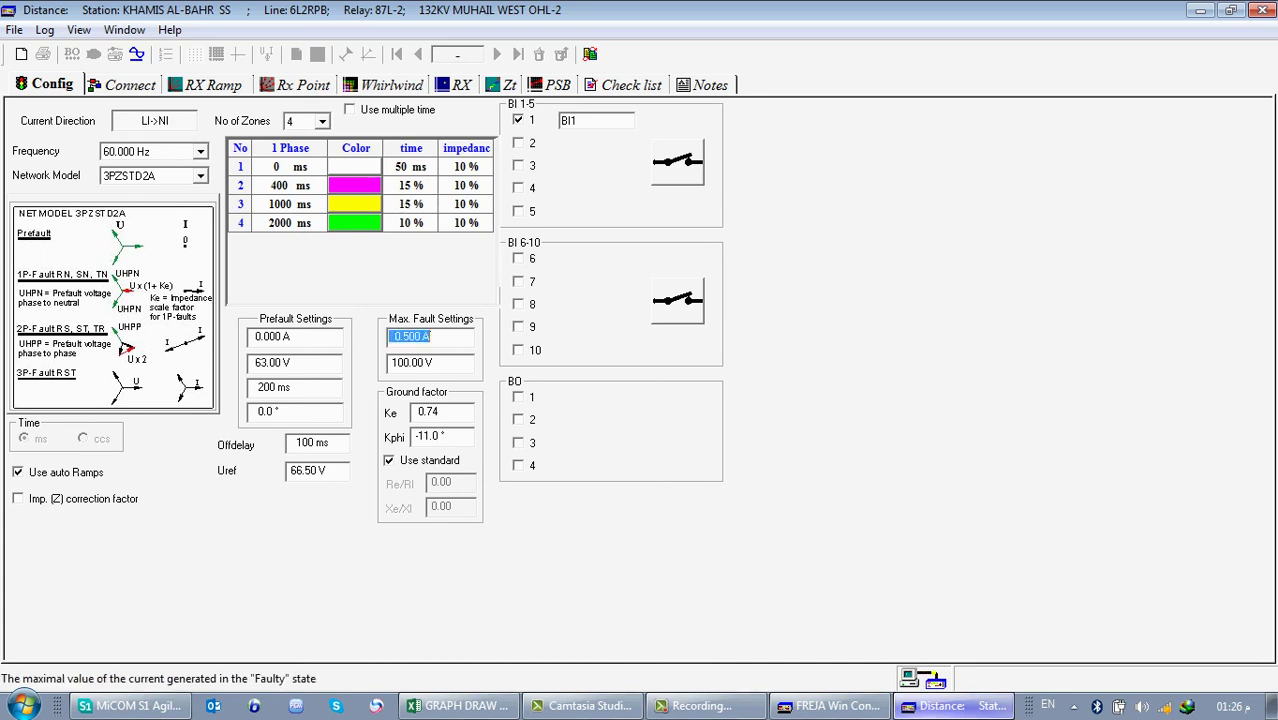
{"action": "left_click", "coordinate": [411, 363]}
{"action": "key", "text": "shift+Tab"}
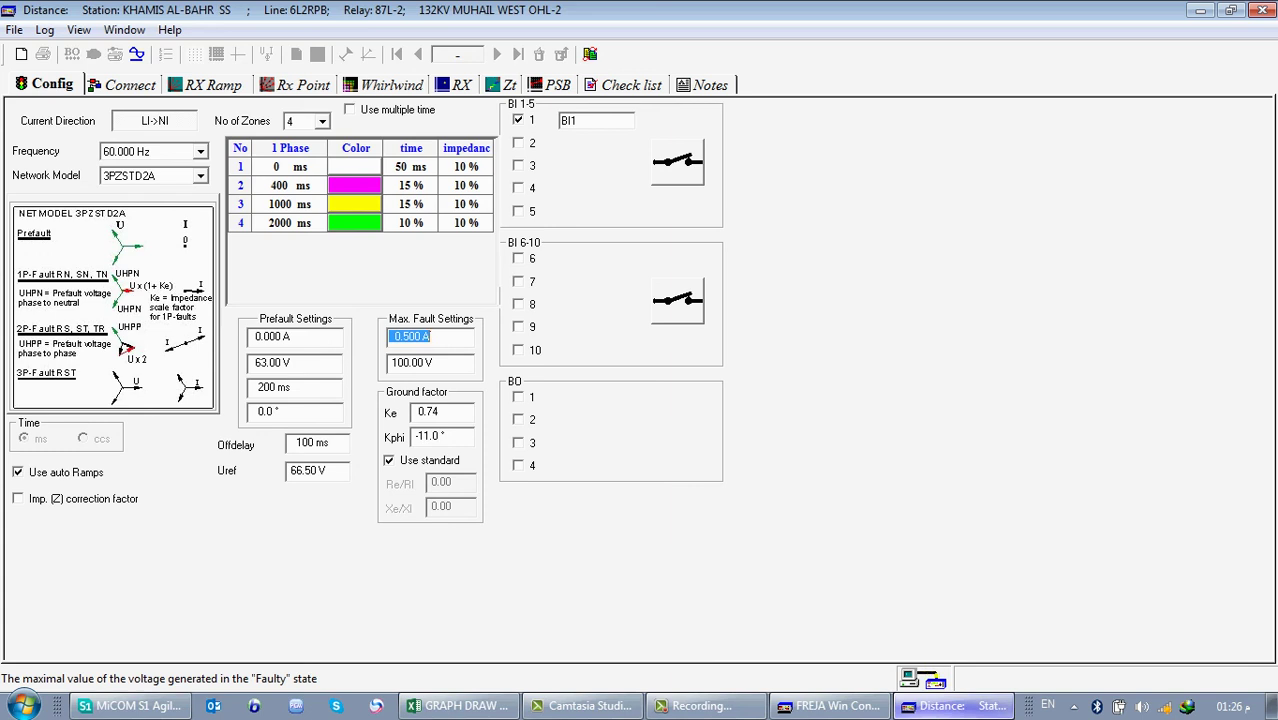
{"action": "left_click", "coordinate": [430, 363]}
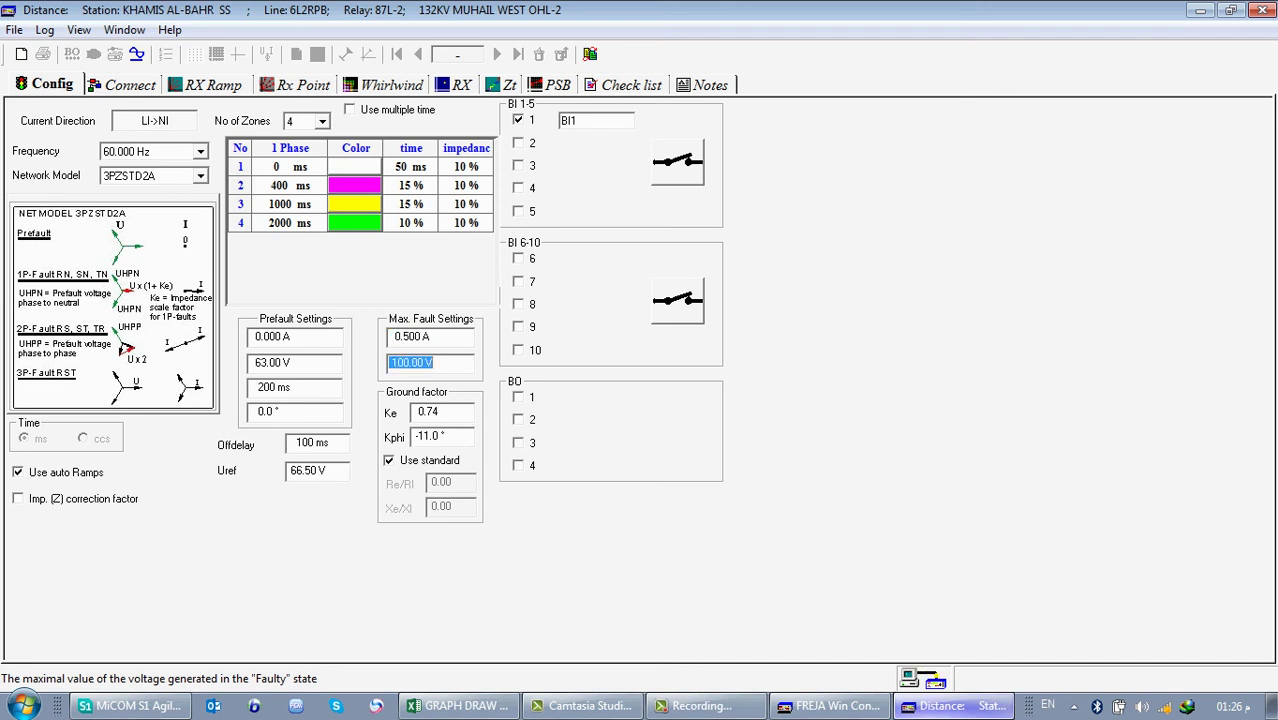
{"action": "left_click", "coordinate": [432, 335]}
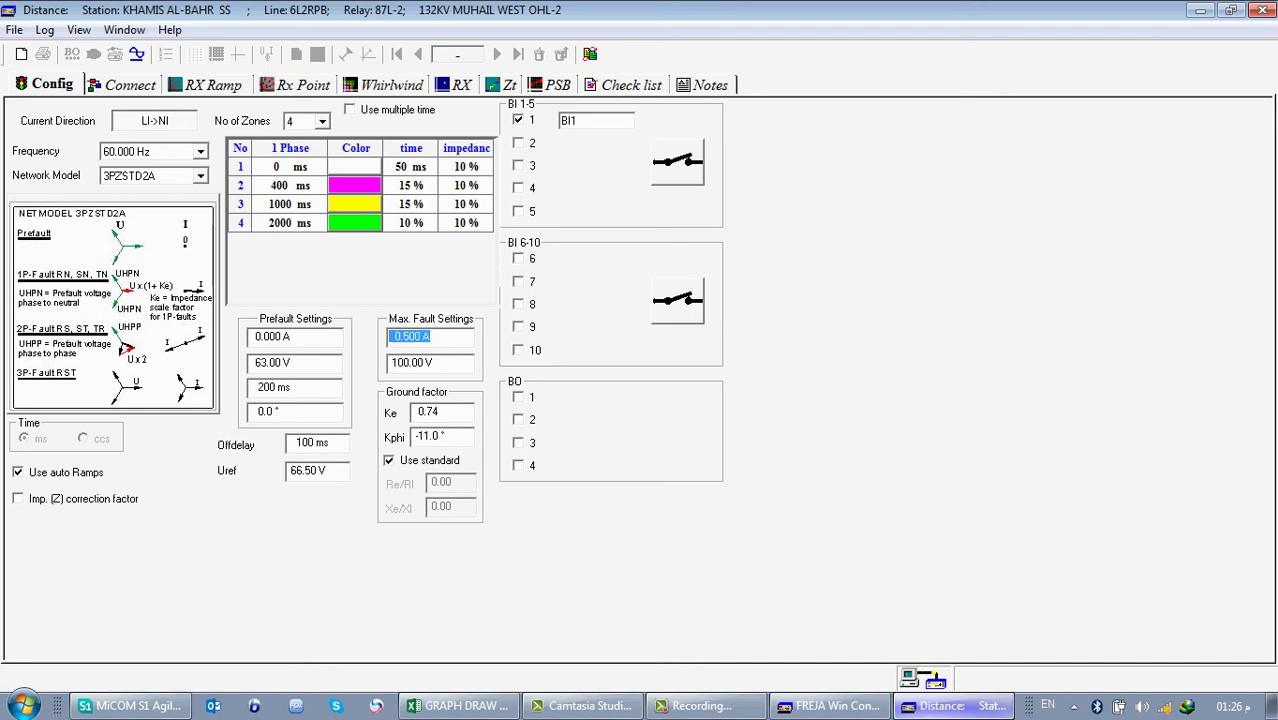
{"action": "type", "text": "2 ."}
{"action": "key", "text": "Tab"}
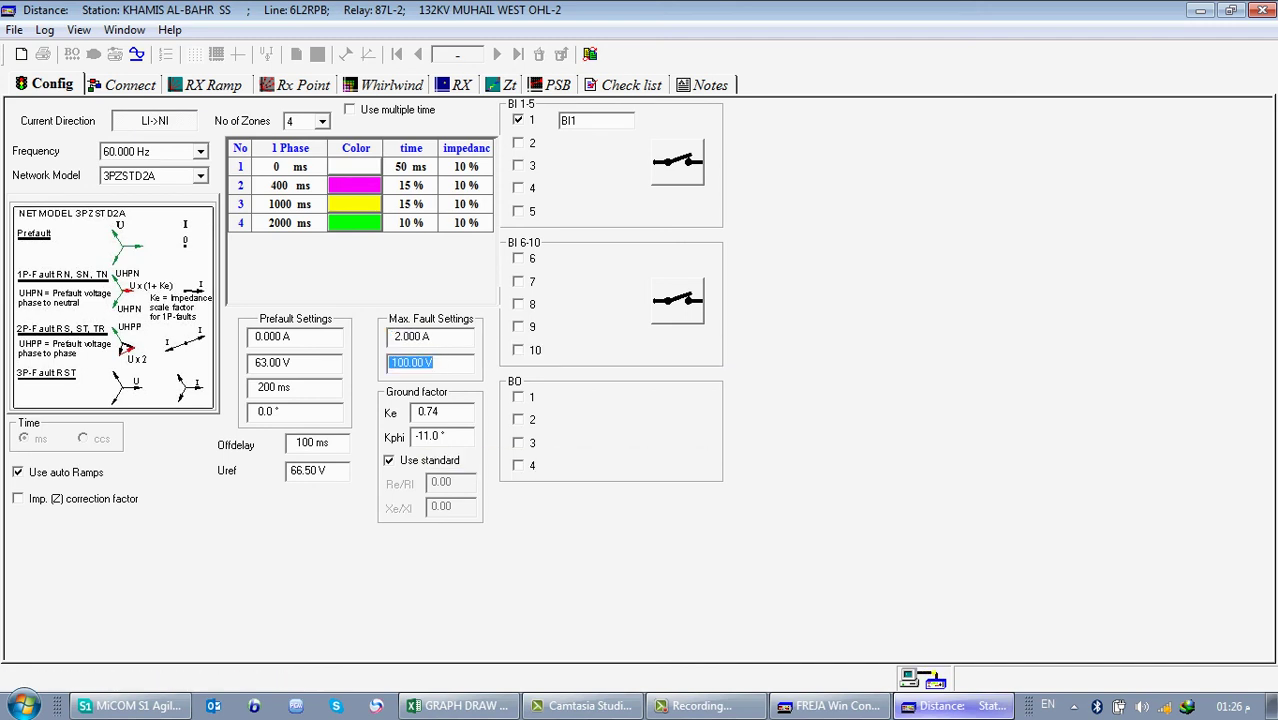
{"action": "left_click", "coordinate": [460, 85]}
{"action": "left_click", "coordinate": [813, 395]}
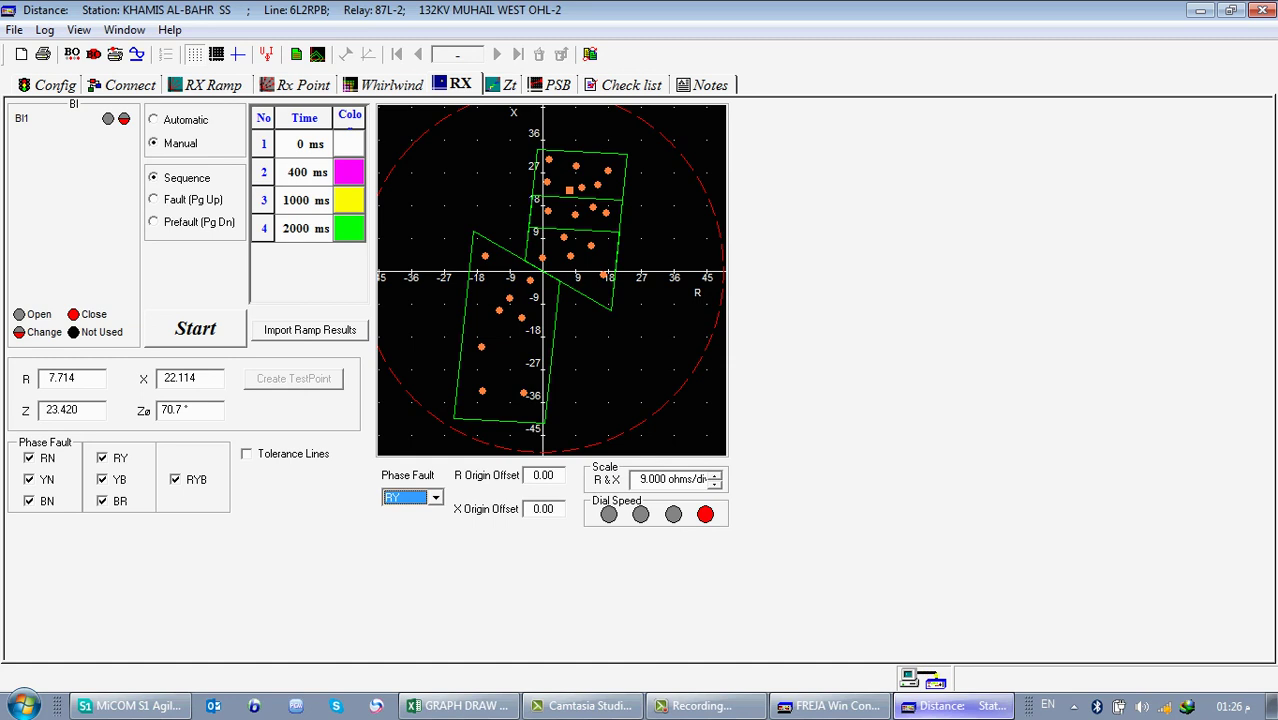
- Set the maximum fault current to 10 A and let the RX test recheck the existing test points against the impedance limit
{"action": "left_click", "coordinate": [47, 85]}
{"action": "left_click", "coordinate": [420, 337]}
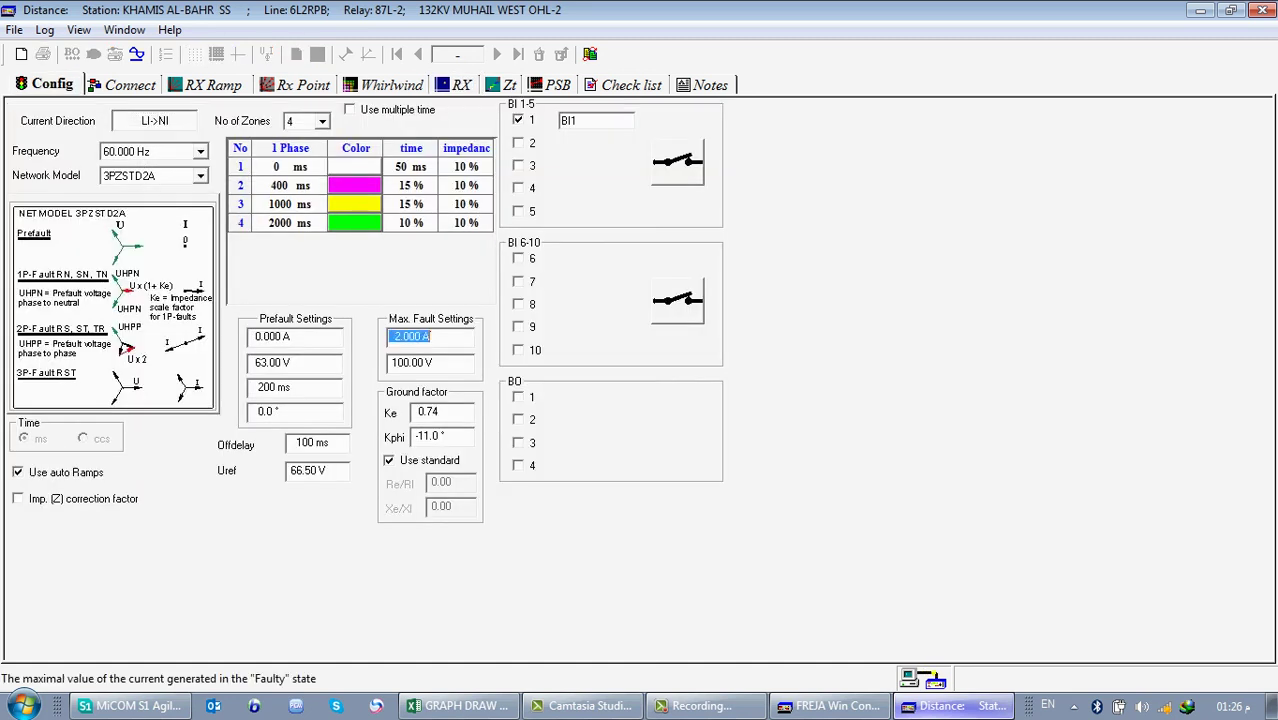
{"action": "type", "text": "10"}
{"action": "key", "text": "Tab"}
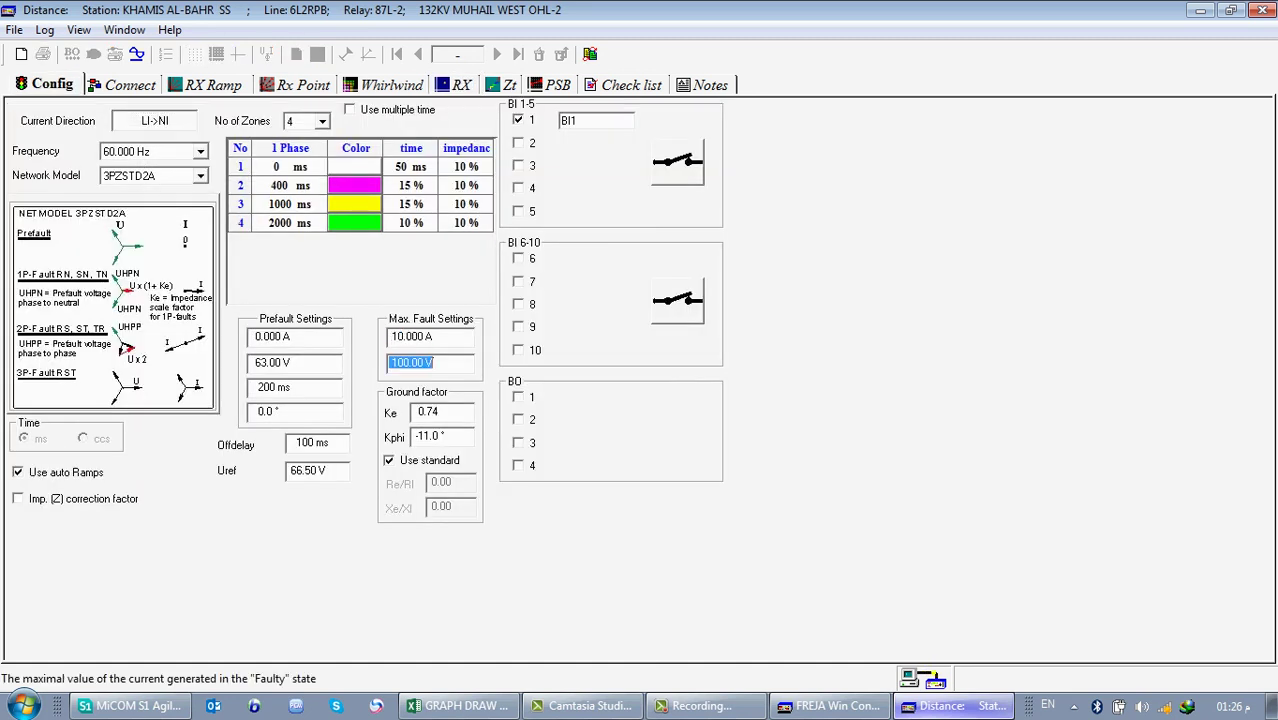
{"action": "left_click", "coordinate": [460, 85]}
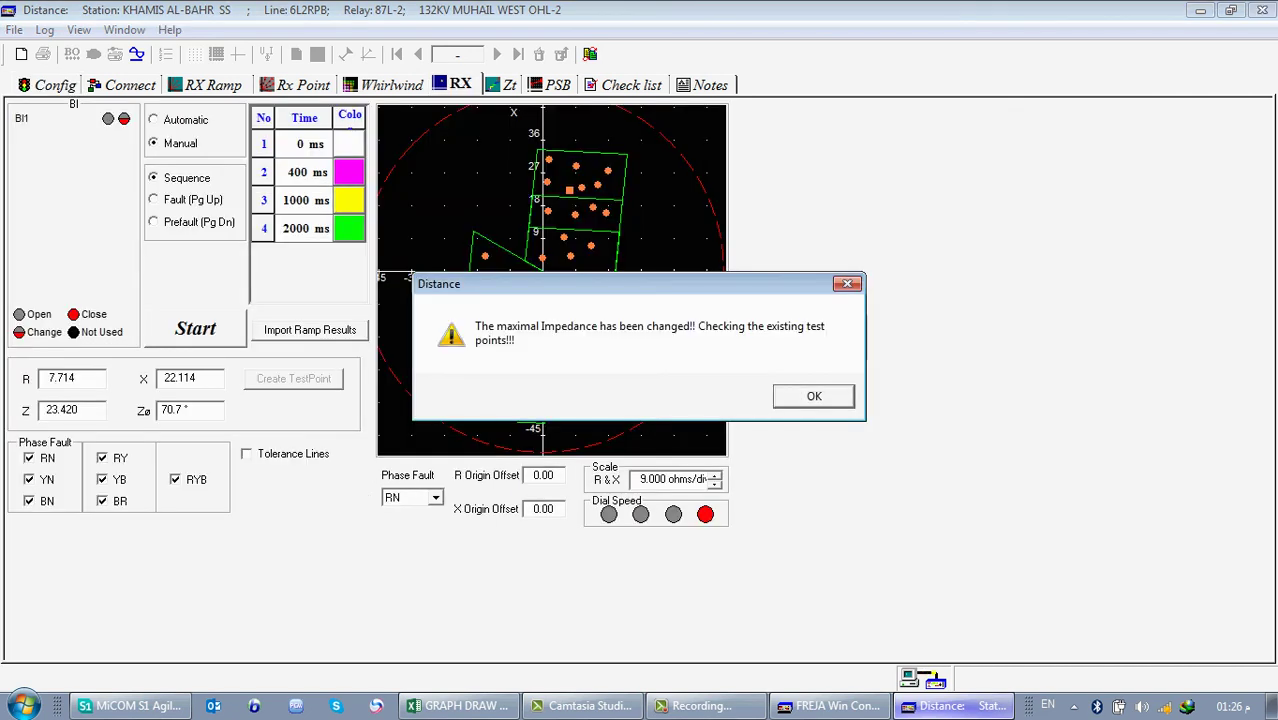
{"action": "key", "text": "Return"}
{"action": "key", "text": "Return"}
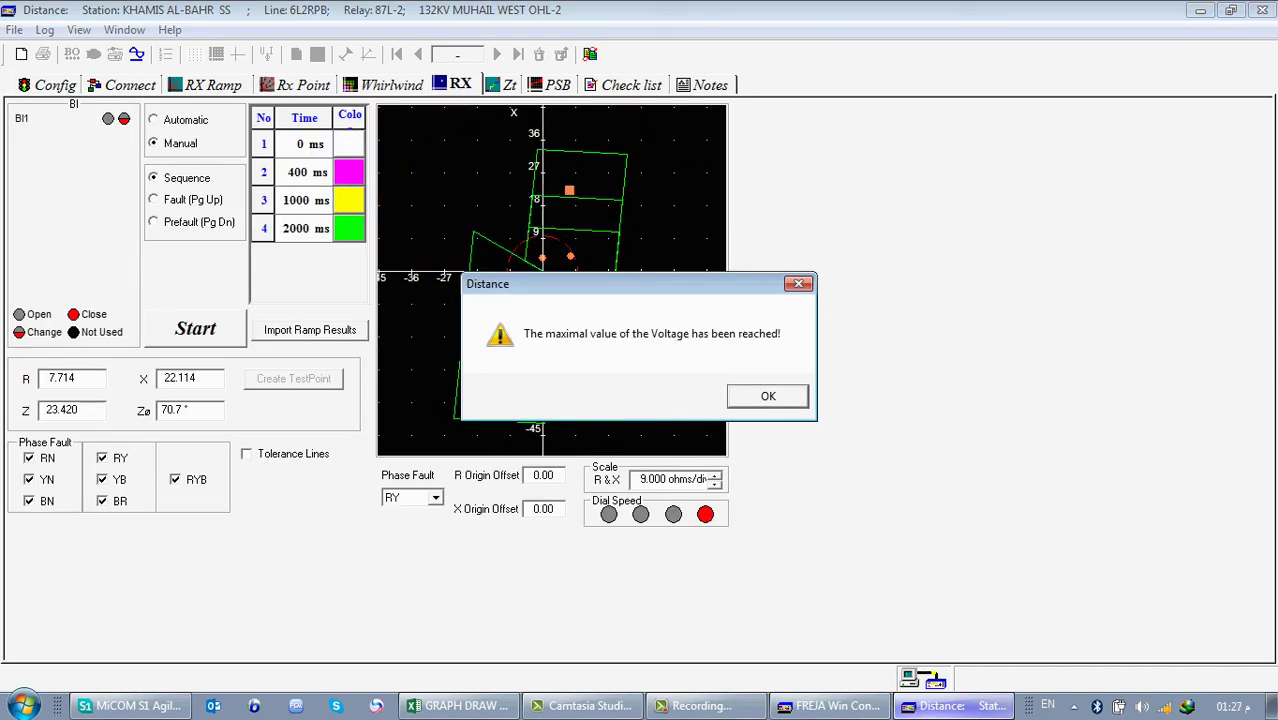
{"action": "key", "text": "Return"}
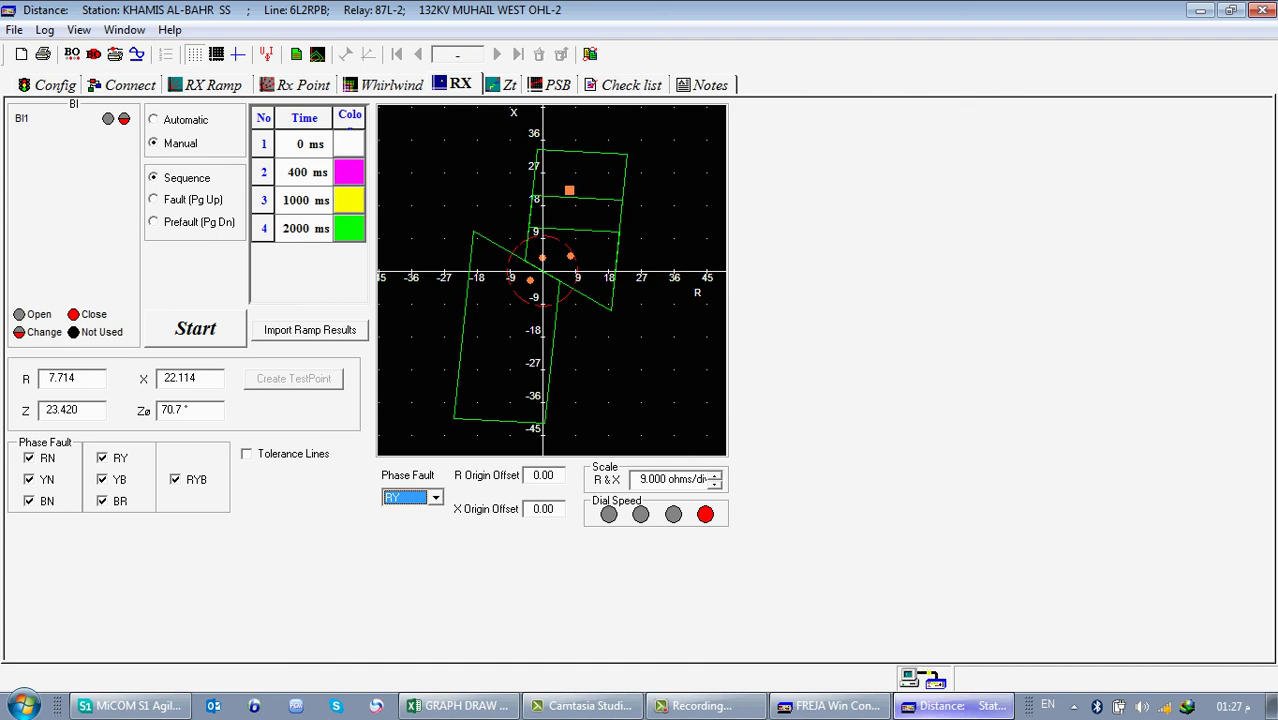
- Set the maximum fault current back to 0.5 A and keep the frequency at 60 Hz
{"action": "left_click", "coordinate": [51, 85]}
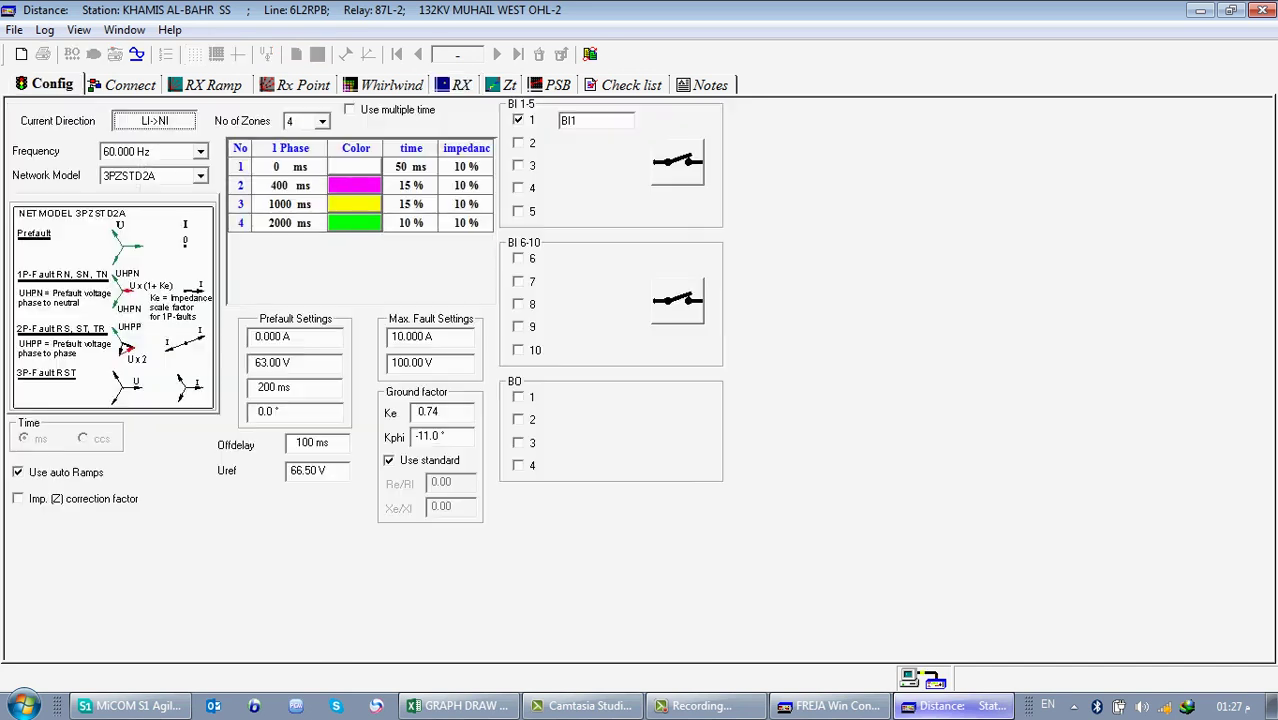
{"action": "left_click", "coordinate": [412, 337]}
{"action": "type", "text": "0.5"}
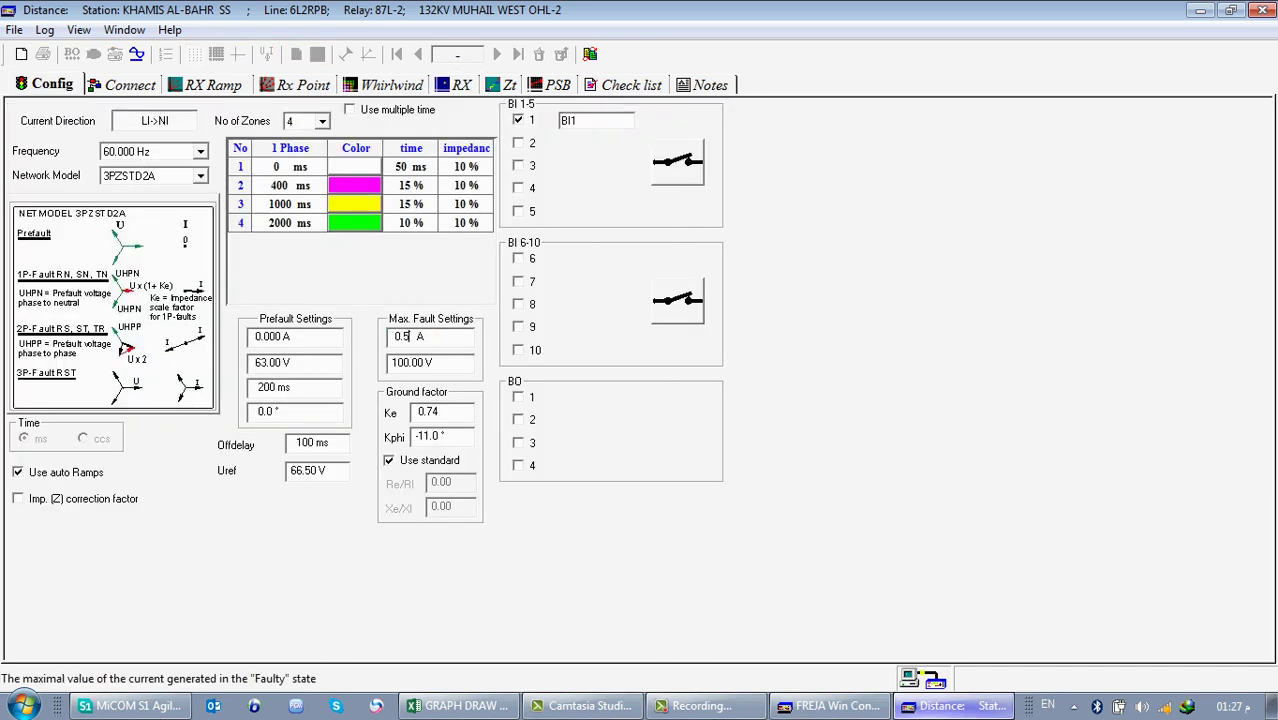
{"action": "key", "text": "Tab"}
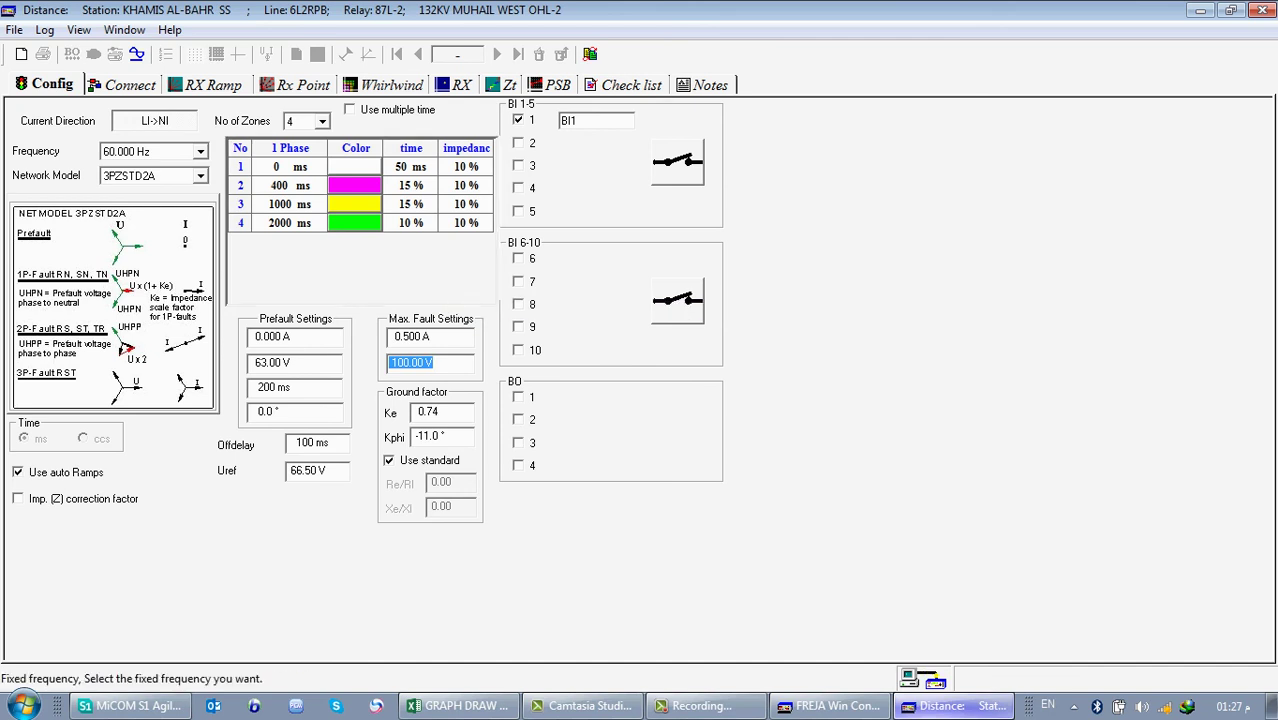
{"action": "left_click", "coordinate": [201, 152]}
{"action": "left_click", "coordinate": [150, 180]}
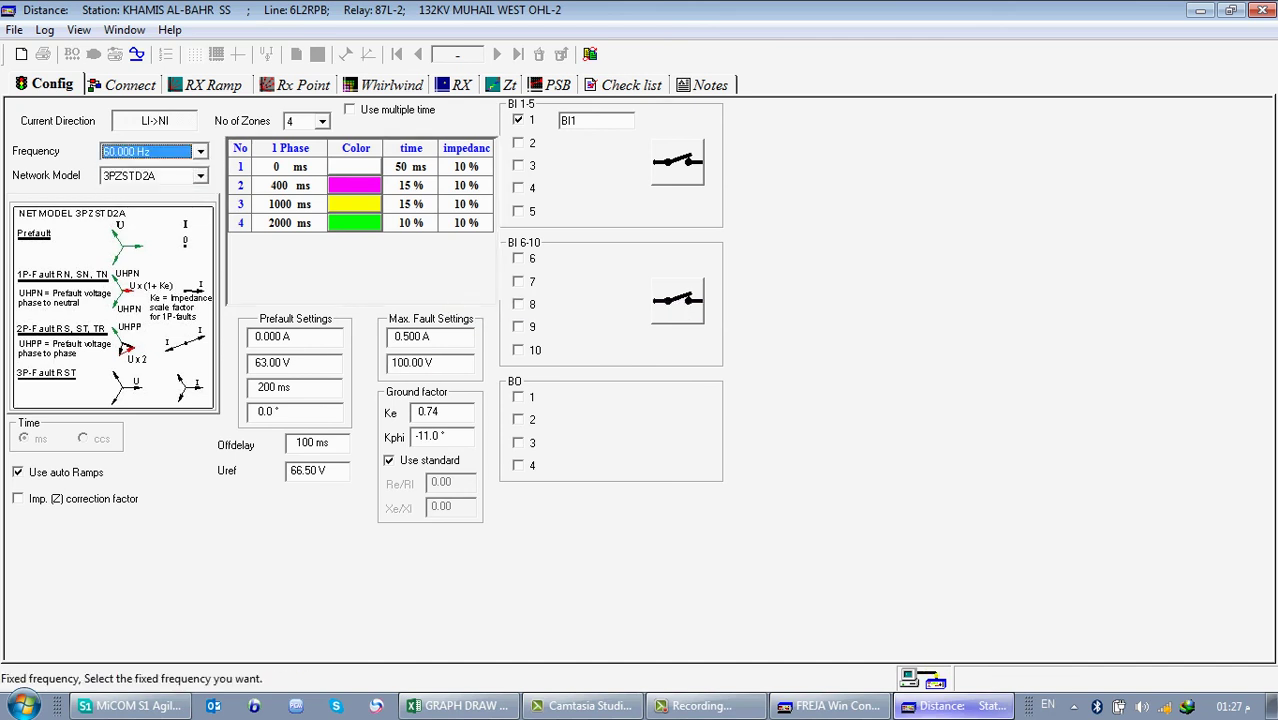
- Set Uref to 0 V and label binary input 1 as TRIP
{"action": "left_click", "coordinate": [310, 470]}
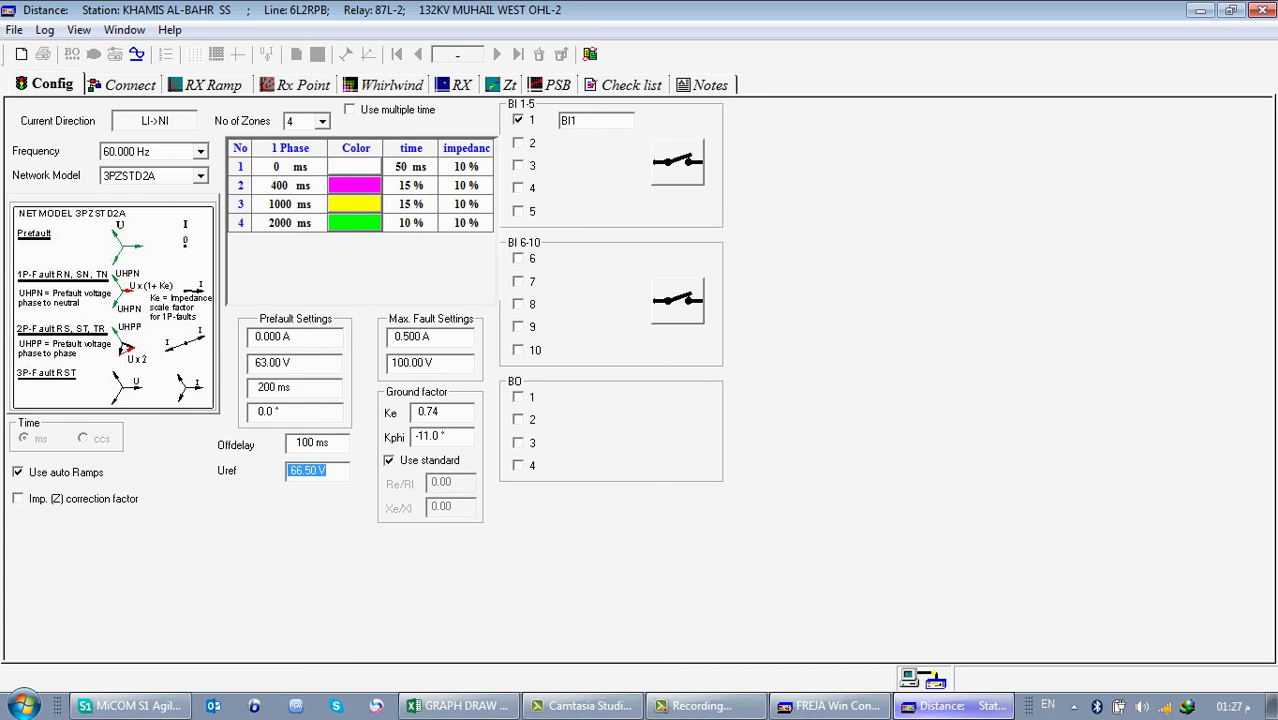
{"action": "key", "text": "BackSpace"}
{"action": "type", "text": "0."}
{"action": "key", "text": "Tab"}
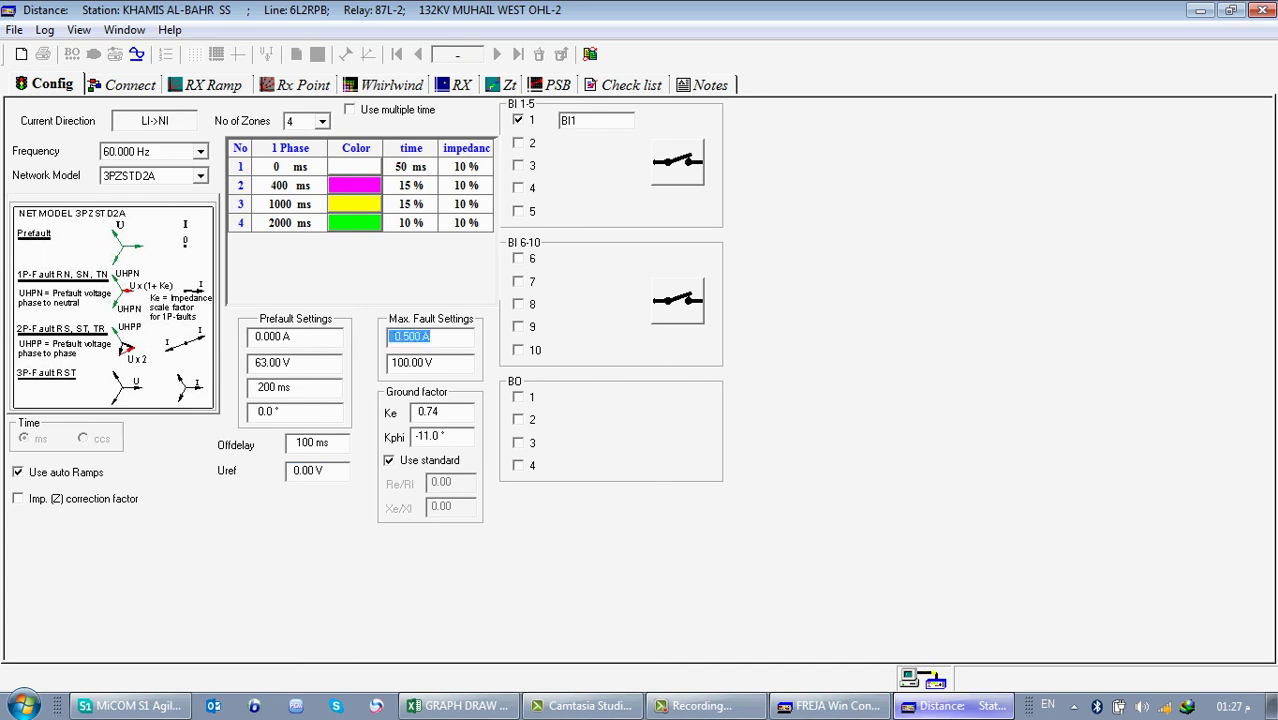
{"action": "left_click", "coordinate": [310, 470]}
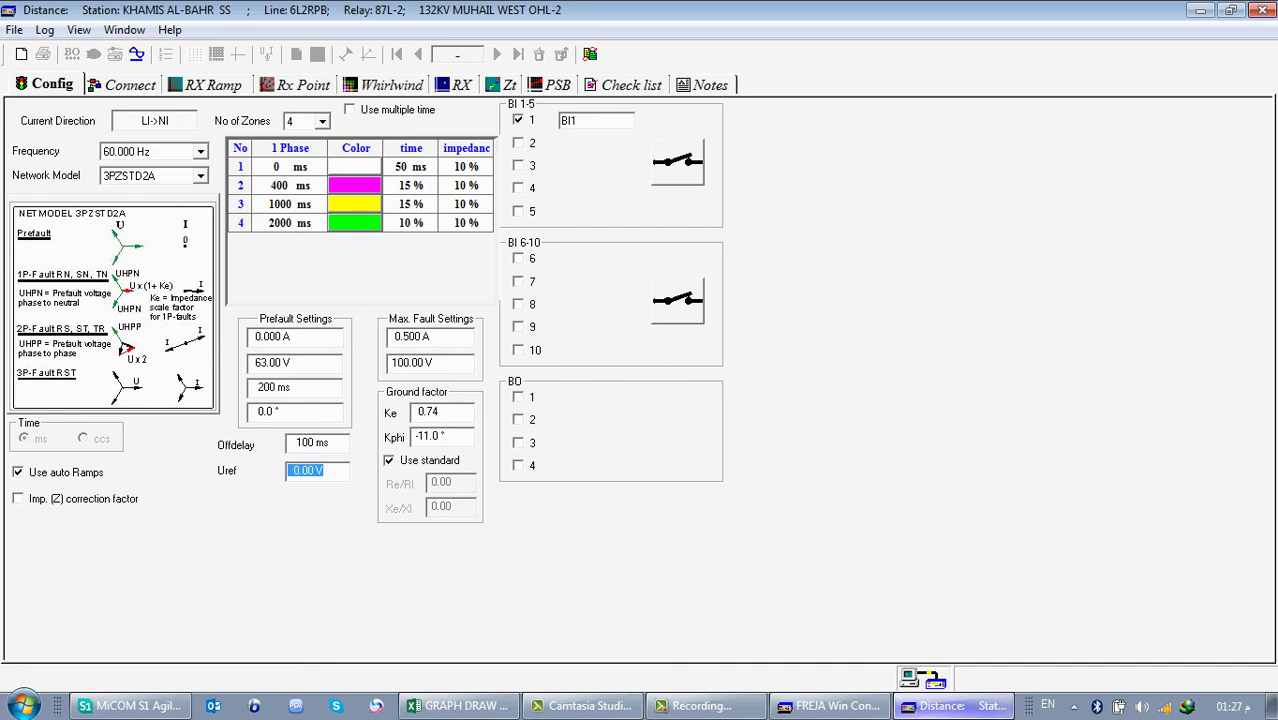
{"action": "left_click", "coordinate": [575, 121]}
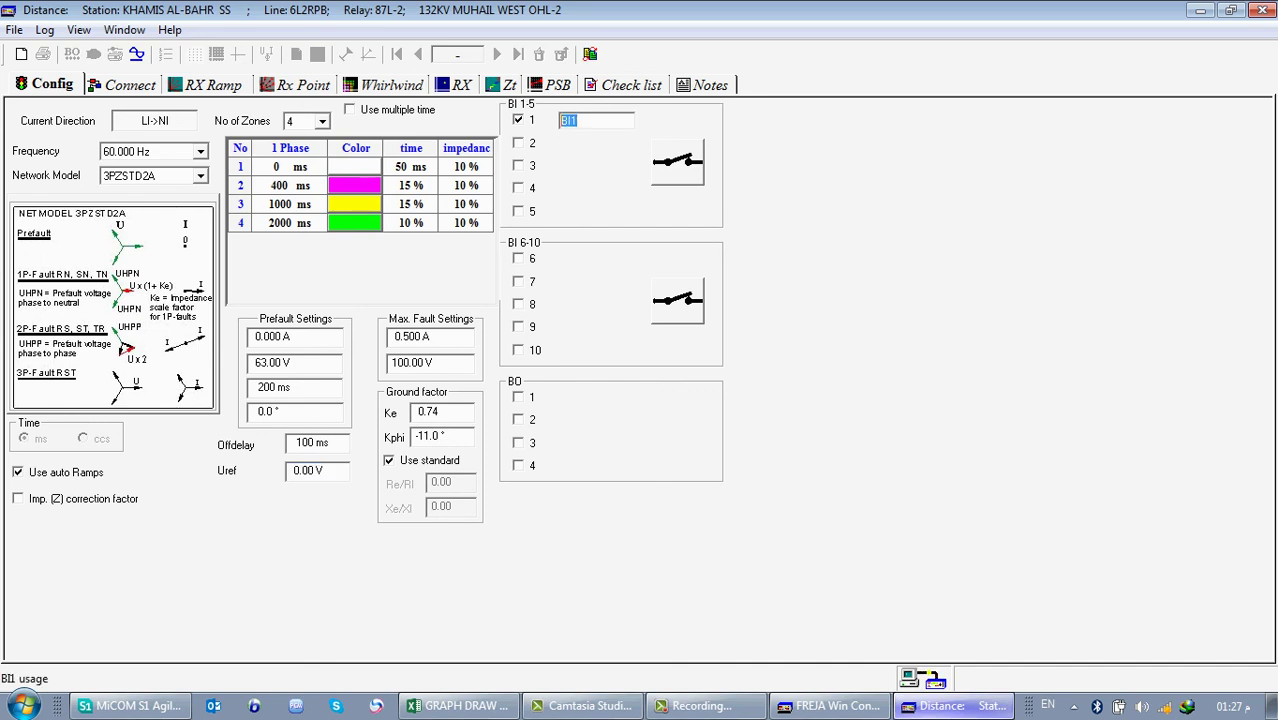
{"action": "type", "text": "TRIP"}
- Look over the connection, check list, notes and Zt sections, and return to the RX test's phase fault selection
{"action": "left_click", "coordinate": [128, 85]}
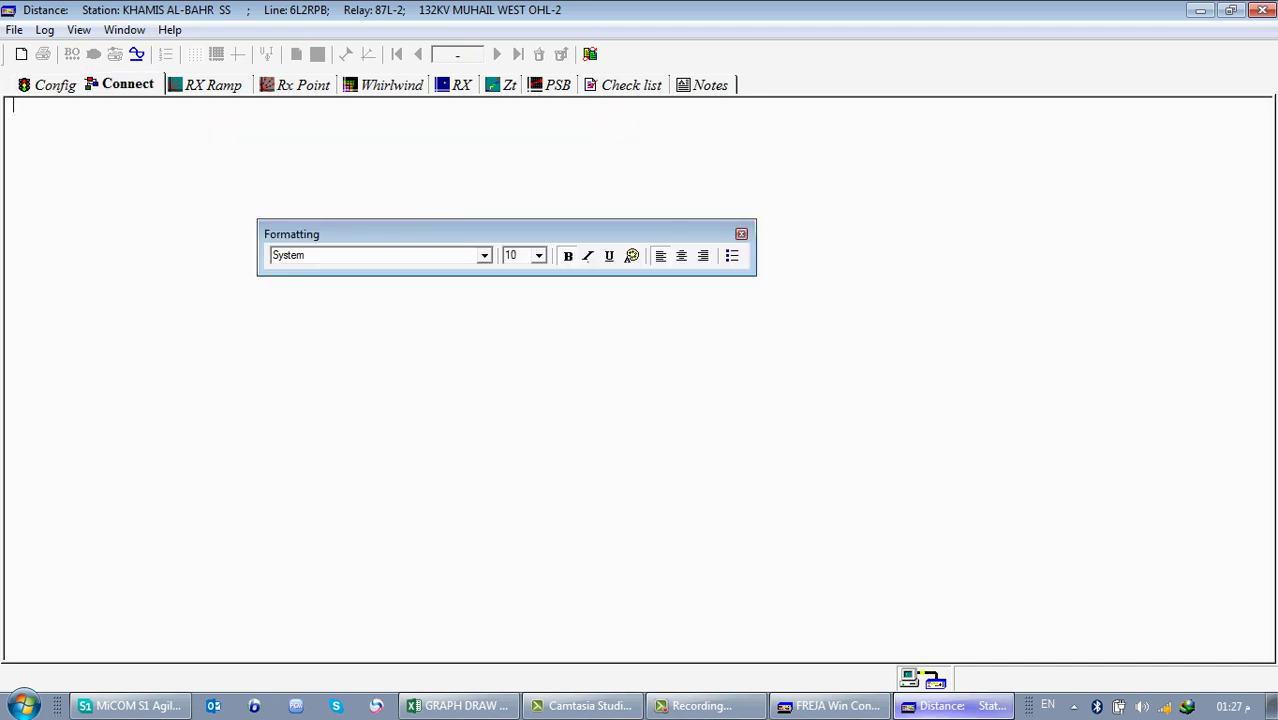
{"action": "left_click", "coordinate": [631, 85]}
{"action": "left_click", "coordinate": [709, 85]}
{"action": "left_click", "coordinate": [631, 85]}
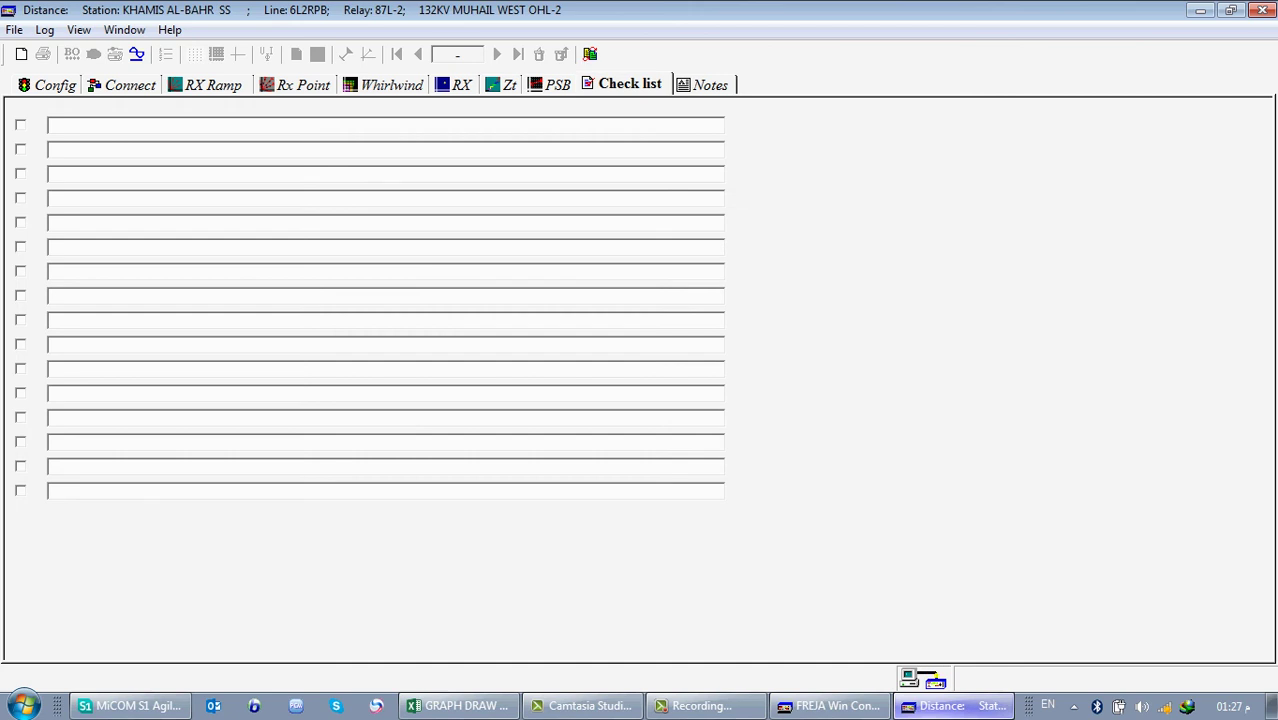
{"action": "left_click", "coordinate": [502, 85]}
{"action": "left_click", "coordinate": [454, 85]}
{"action": "left_click", "coordinate": [814, 396]}
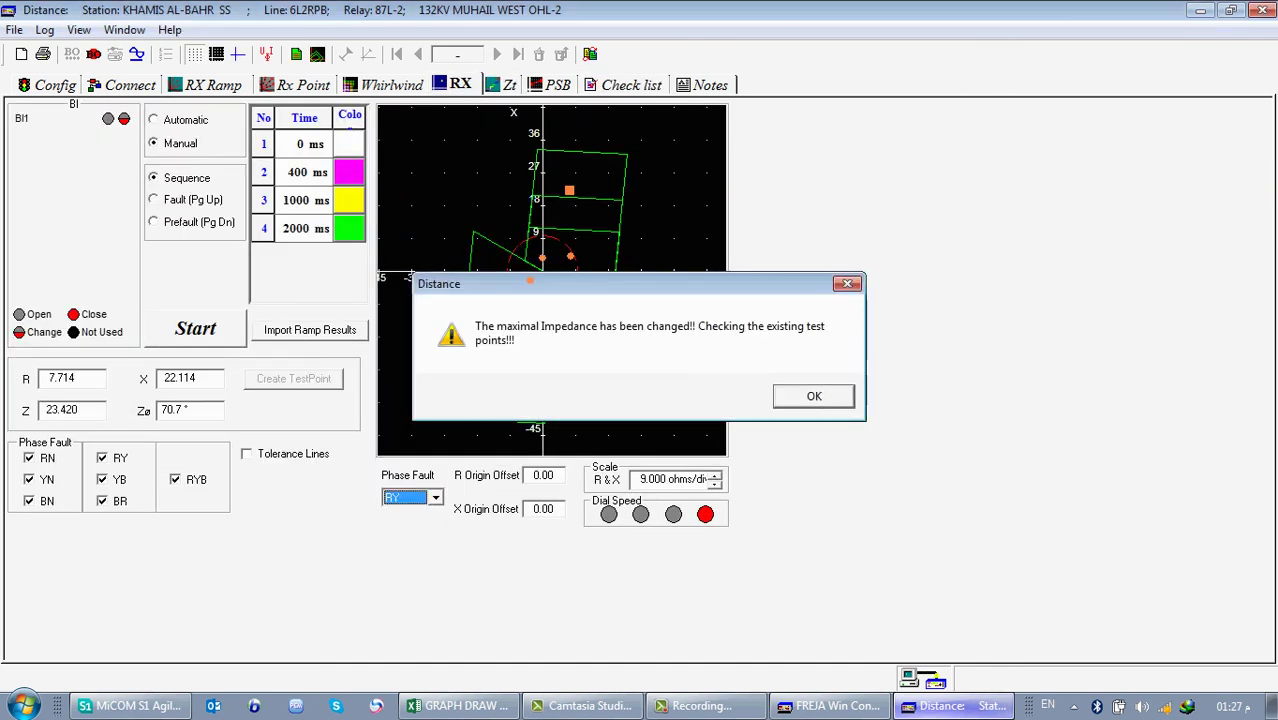
{"action": "key", "text": "Return"}
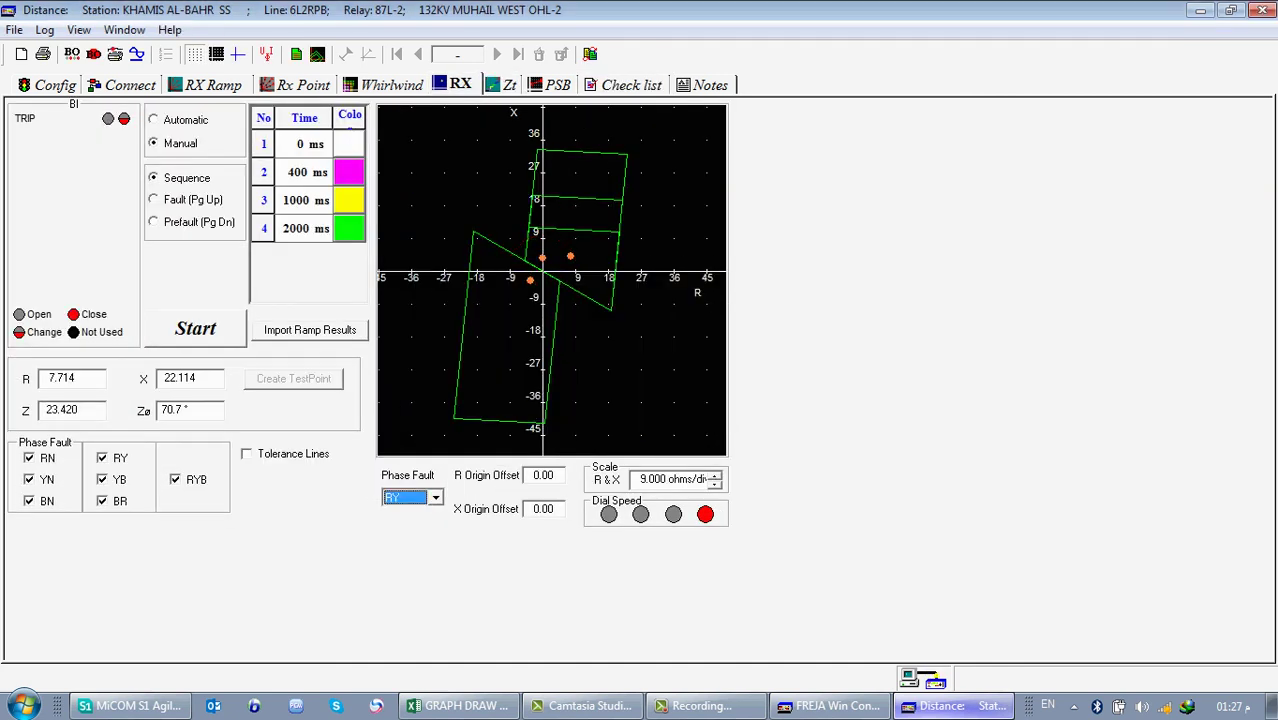
{"action": "left_click", "coordinate": [435, 497]}
{"action": "left_click", "coordinate": [408, 586]}
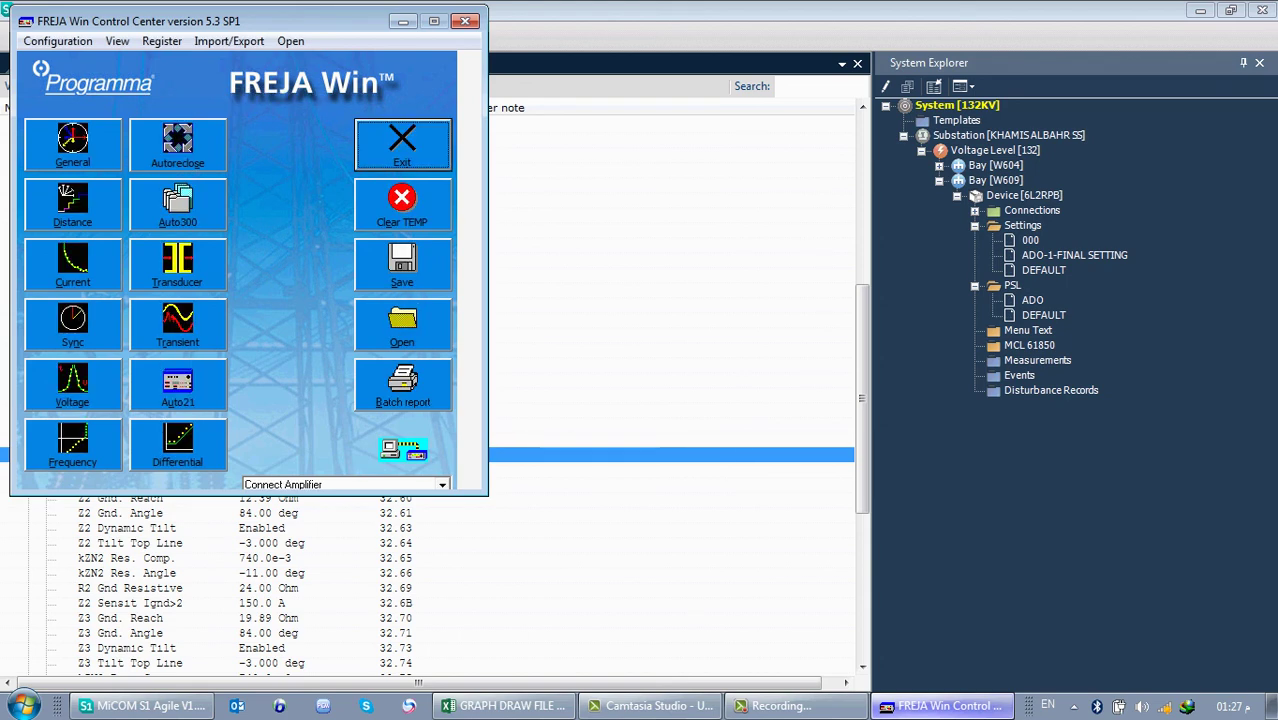
- In the FREJA Win Control Center, open the saved ZONE TIME AND REACH distance test from MICOM, P546, 6L2RPB
{"action": "left_click", "coordinate": [402, 326]}
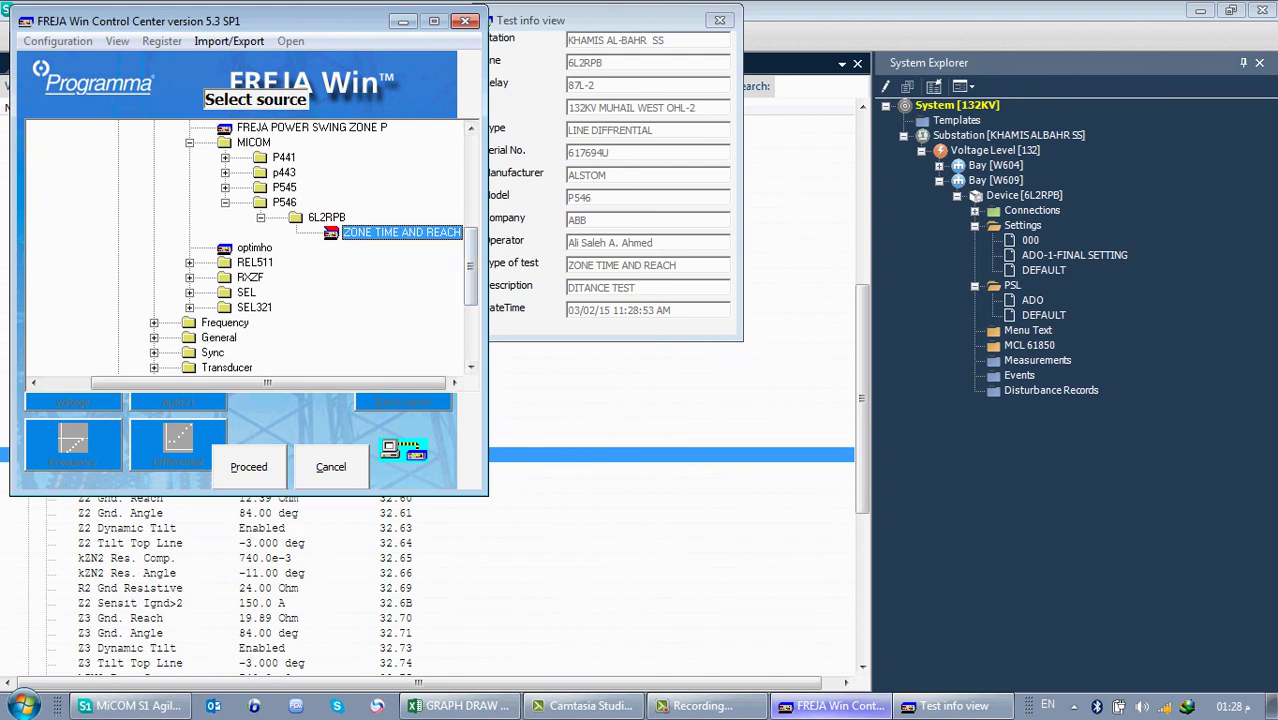
{"action": "left_click", "coordinate": [249, 467]}
{"action": "key", "text": "Return"}
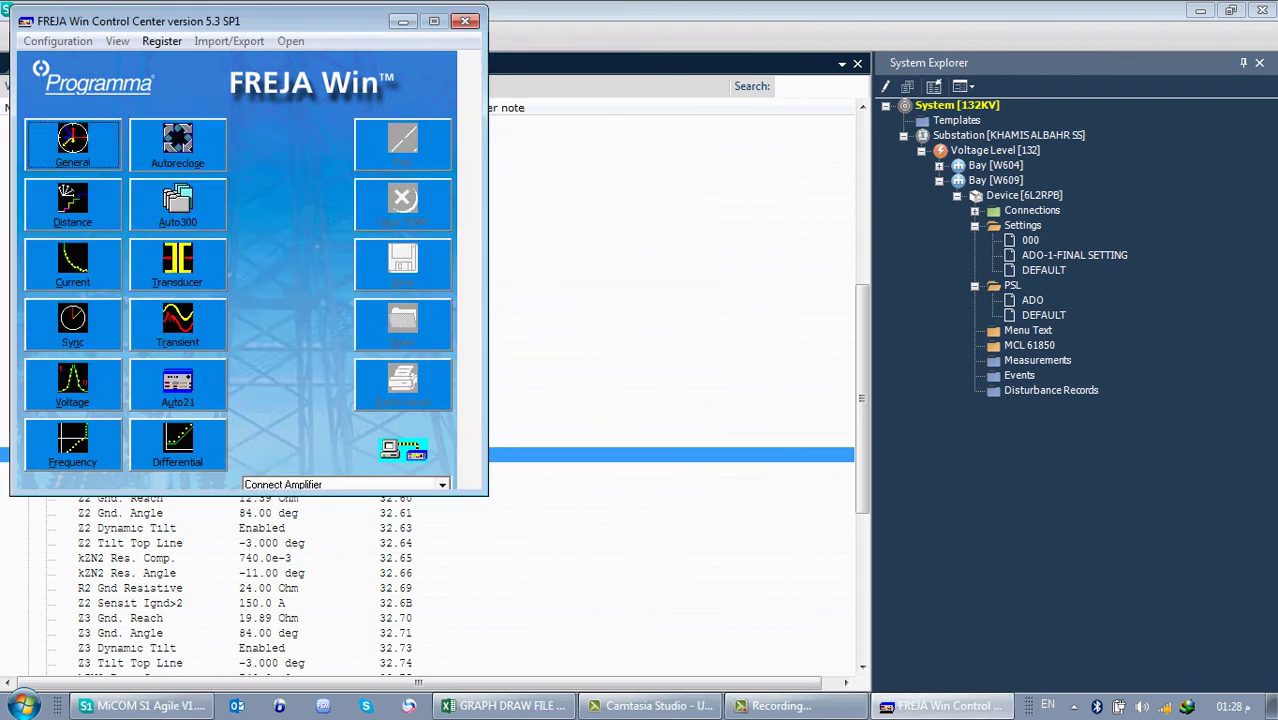
{"action": "key", "text": "Return"}
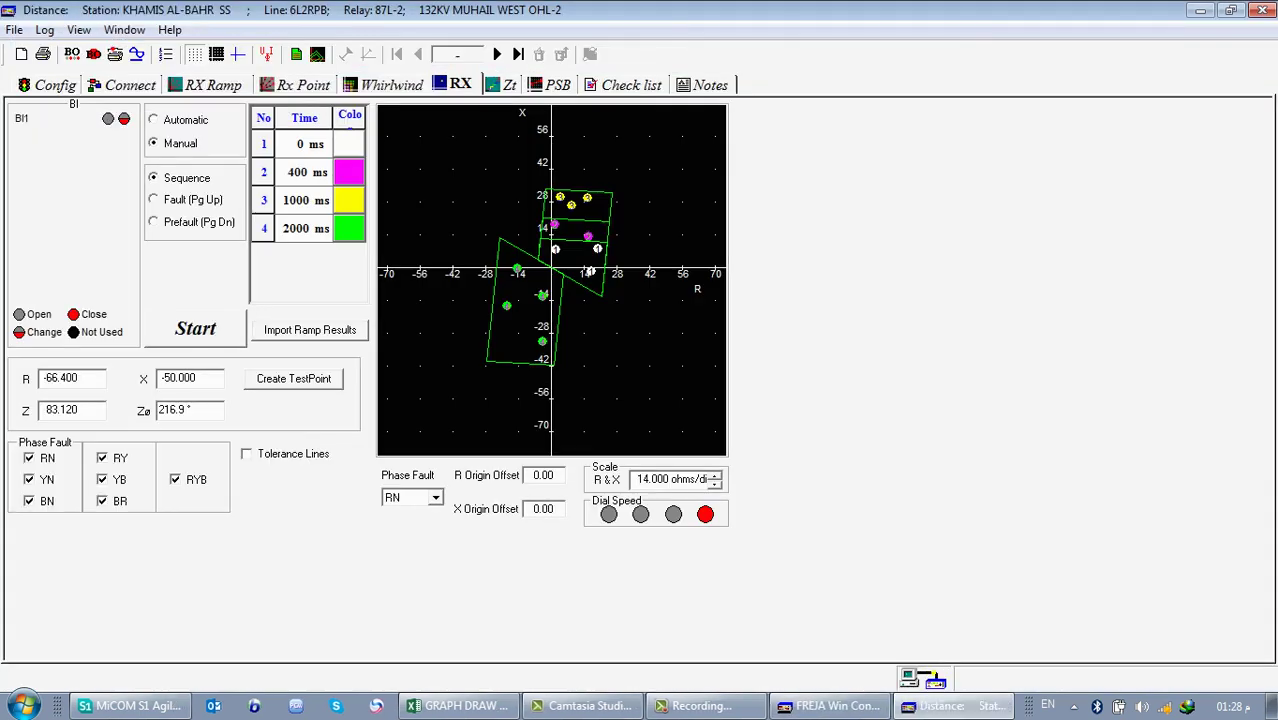
- Examine the saved RX test point results for each phase fault from RN through RYB
{"action": "left_click", "coordinate": [435, 497]}
{"action": "left_click", "coordinate": [435, 497]}
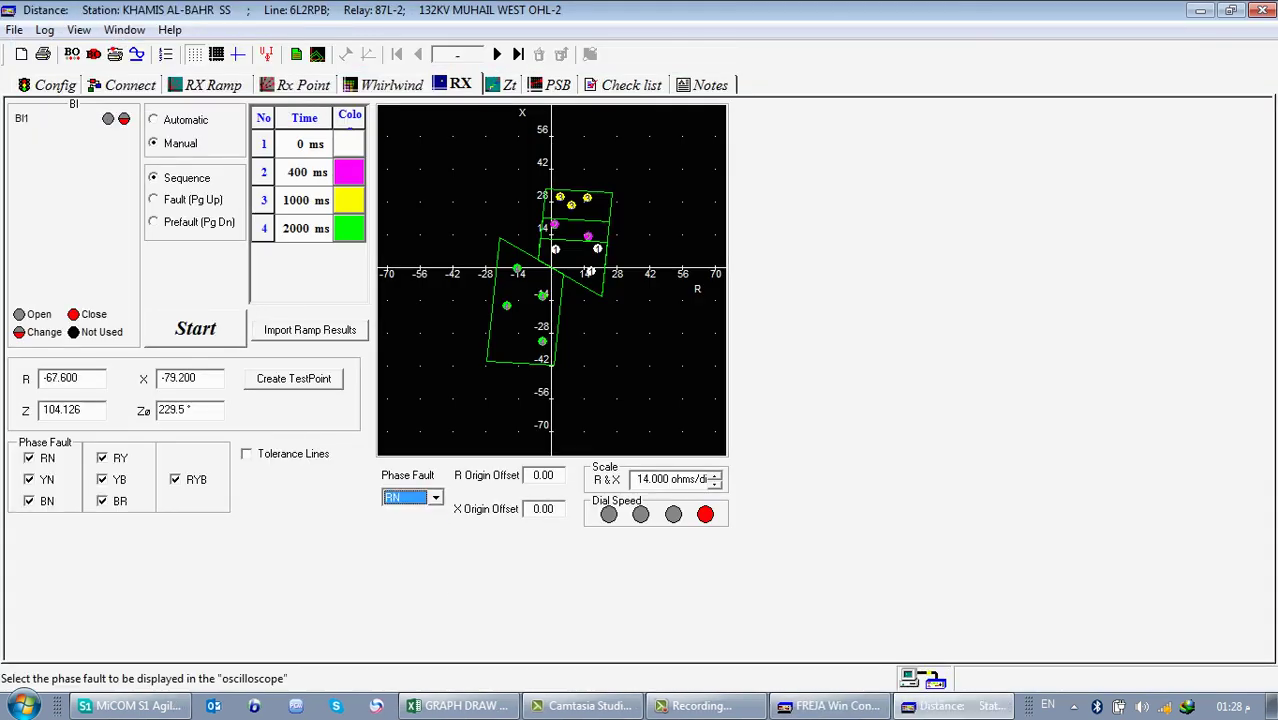
{"action": "key", "text": "Down"}
{"action": "key", "text": "Down"}
{"action": "key", "text": "Down"}
{"action": "key", "text": "Down"}
{"action": "key", "text": "Down"}
{"action": "key", "text": "Down"}
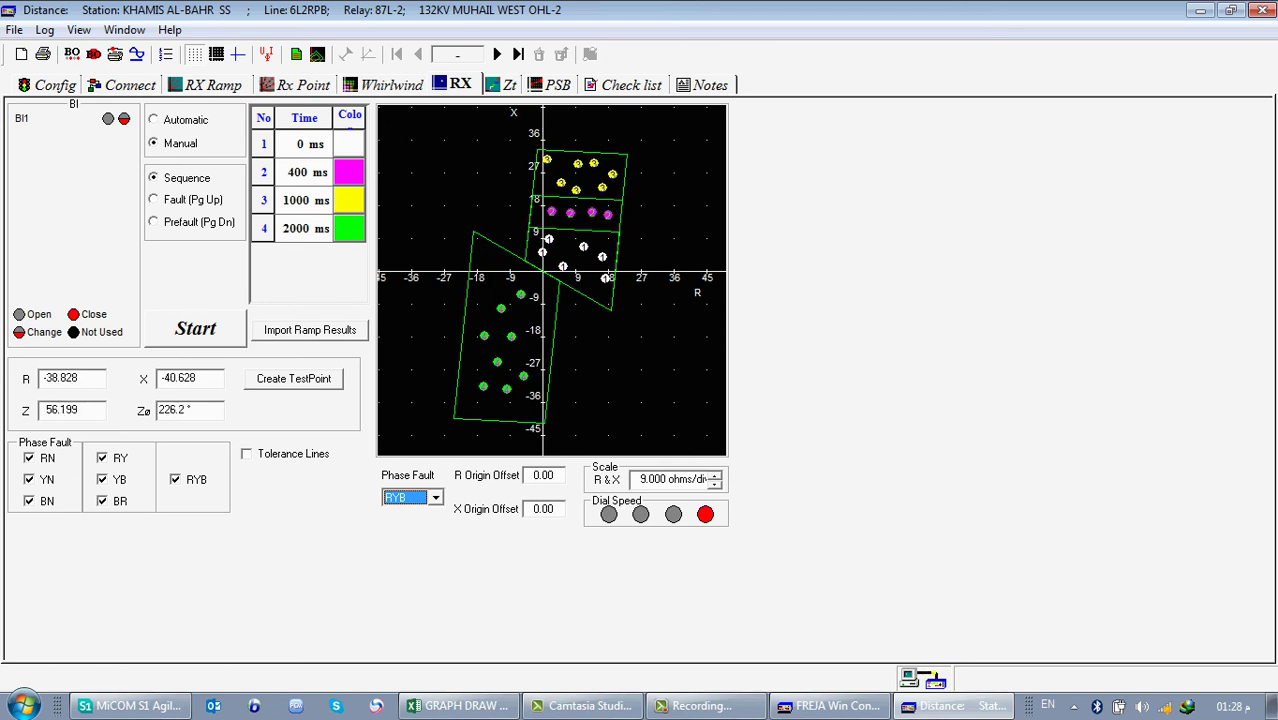
- Display the saved RX ramp results and examine the RYB fault characteristic
{"action": "left_click", "coordinate": [212, 85]}
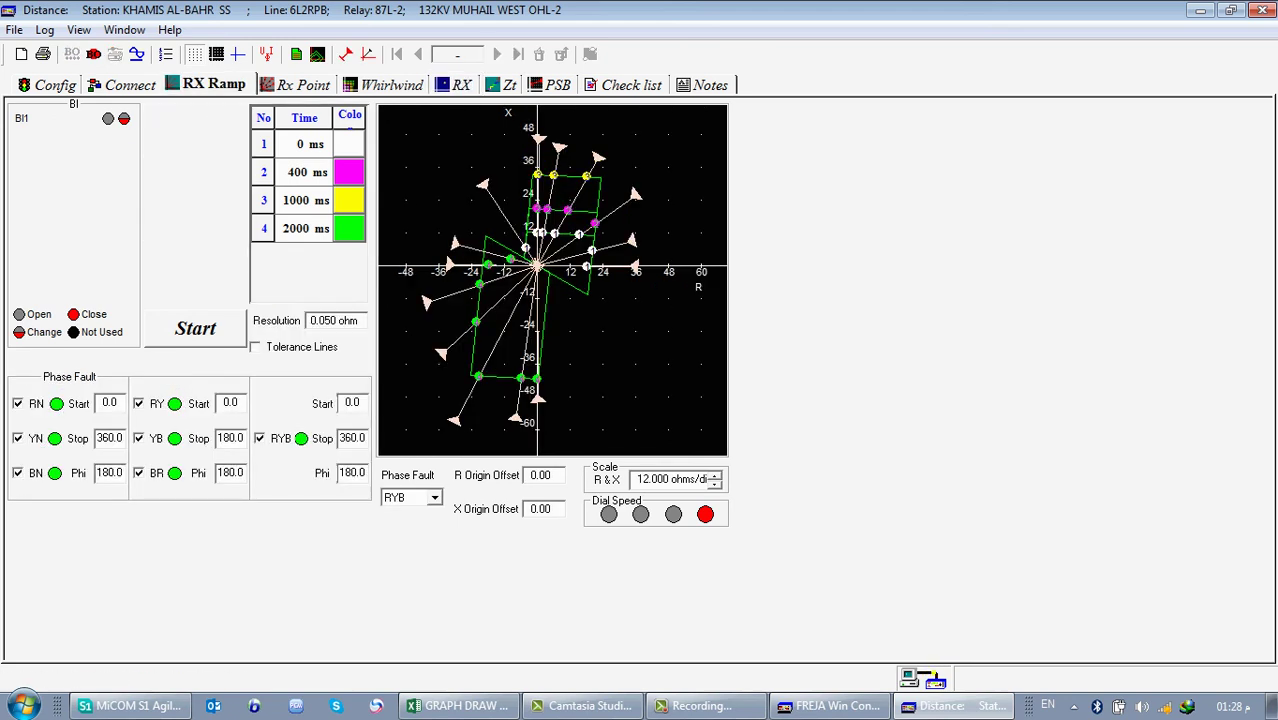
{"action": "left_click", "coordinate": [434, 497]}
{"action": "left_click", "coordinate": [434, 497]}
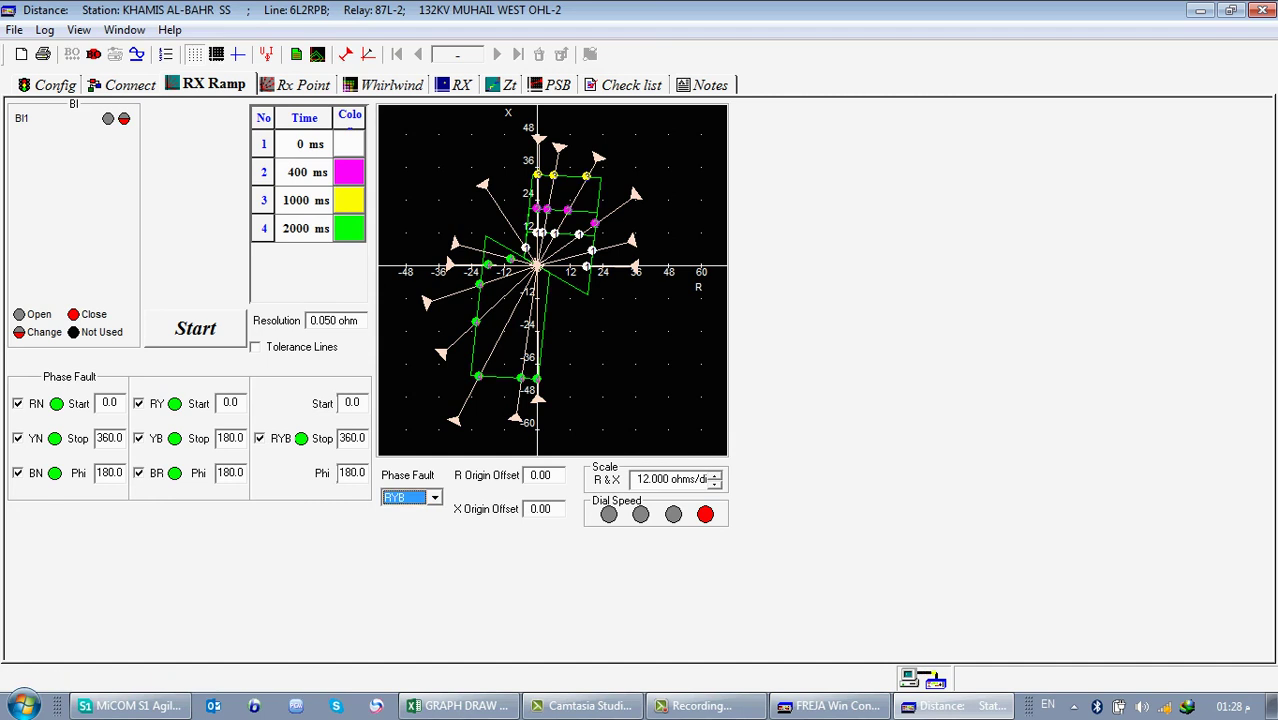